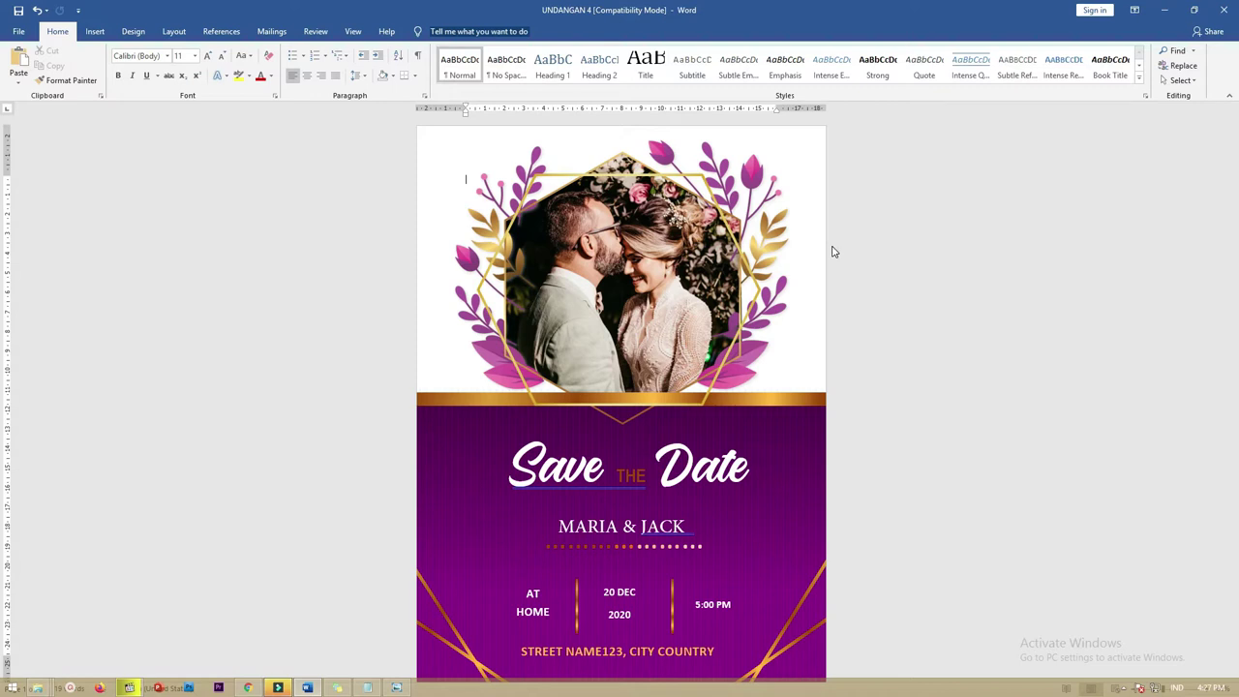
Review the sample's title font and couple photo, then create a new blank document.
{"action": "left_click", "coordinate": [695, 462]}
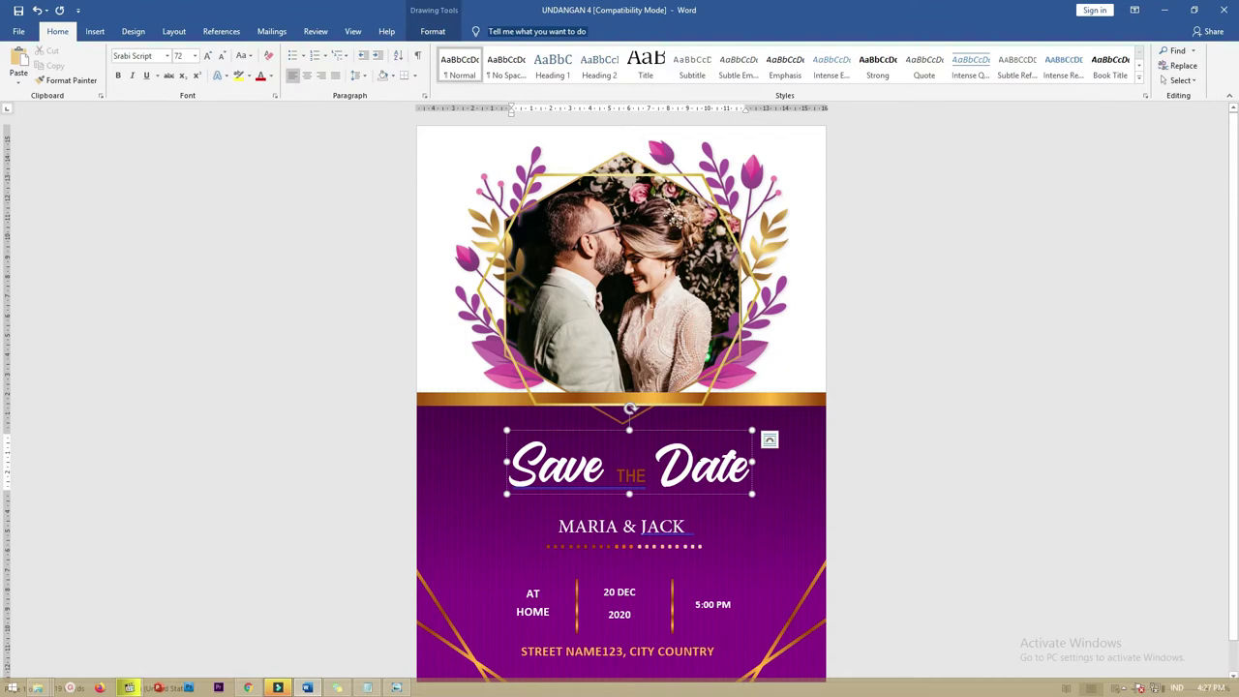
{"action": "left_click", "coordinate": [655, 287]}
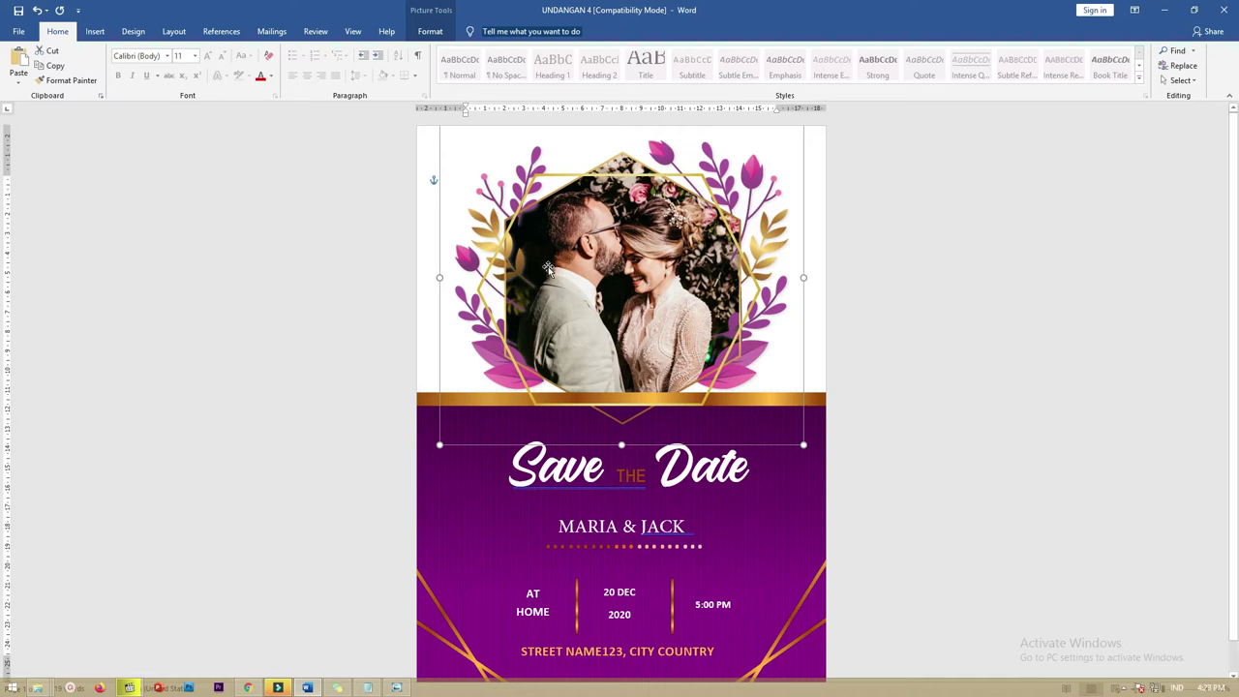
{"action": "left_click", "coordinate": [18, 31]}
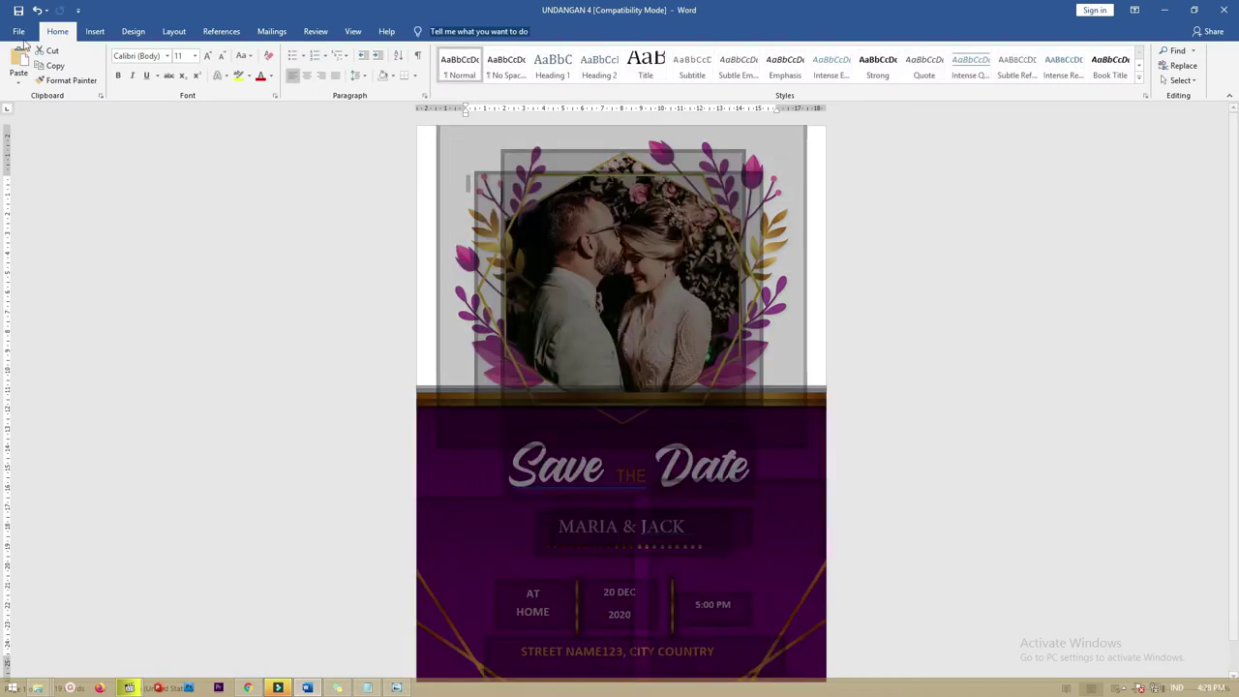
{"action": "left_click", "coordinate": [35, 89]}
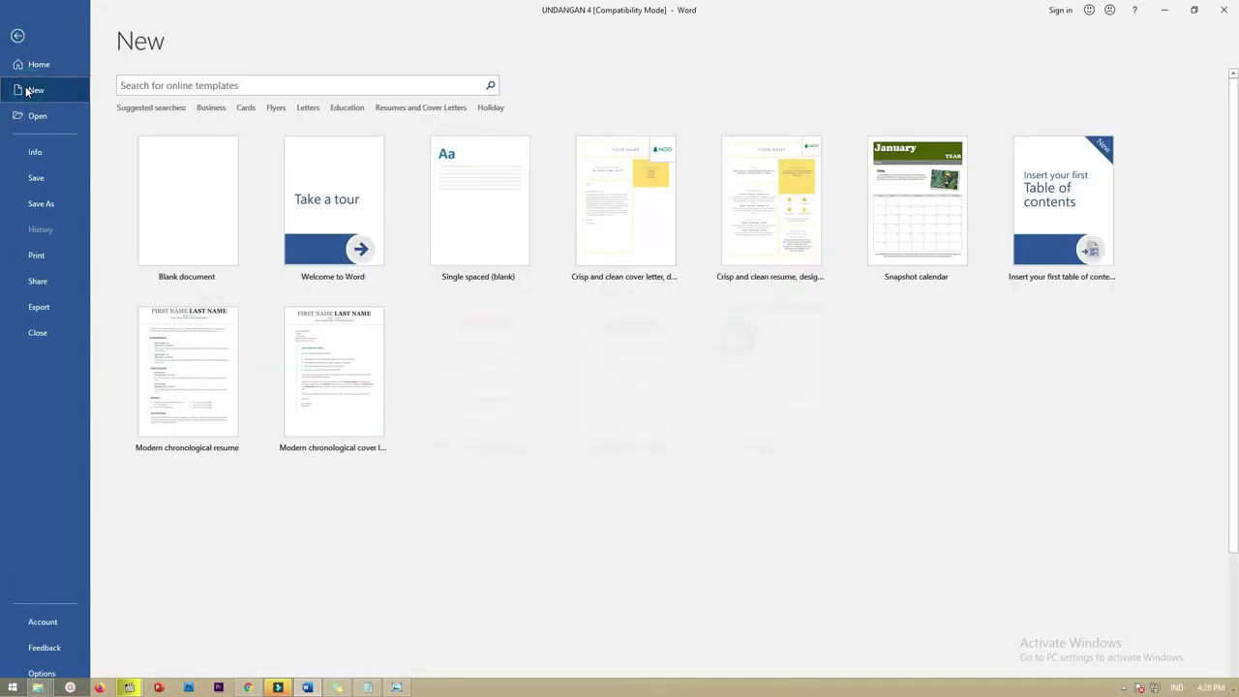
{"action": "left_click", "coordinate": [158, 199]}
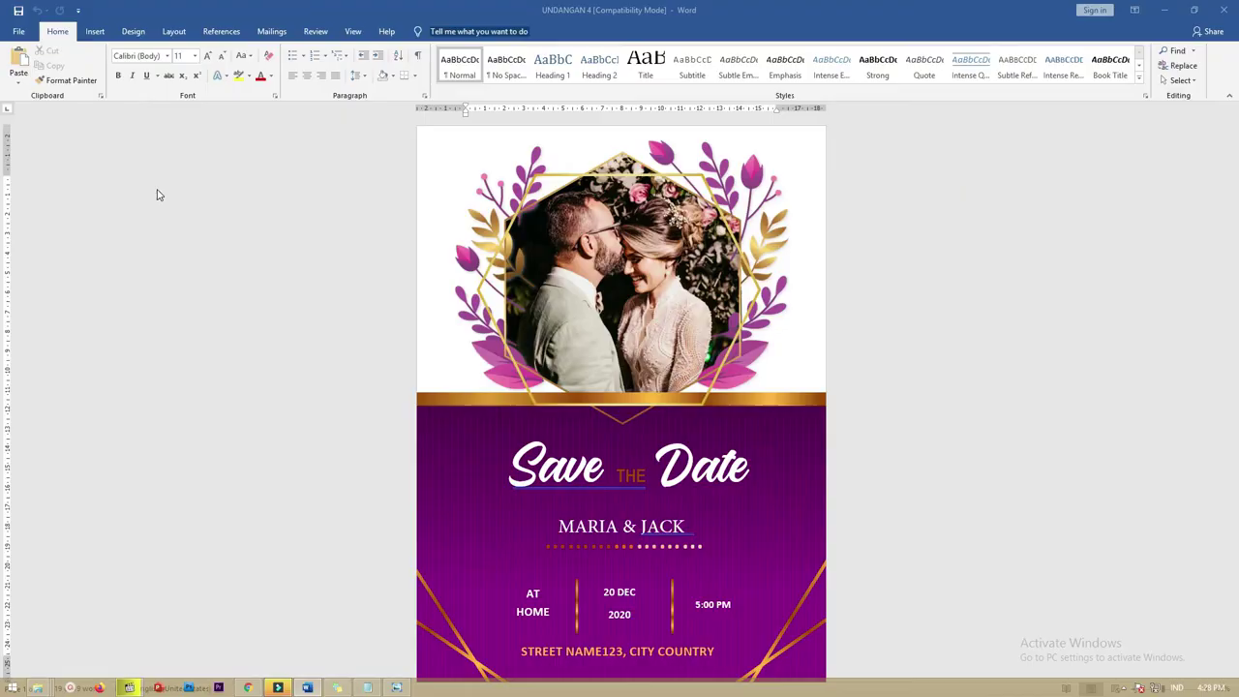
Set the paper size to A4 and look over the orientation and margin presets.
{"action": "left_click", "coordinate": [134, 41]}
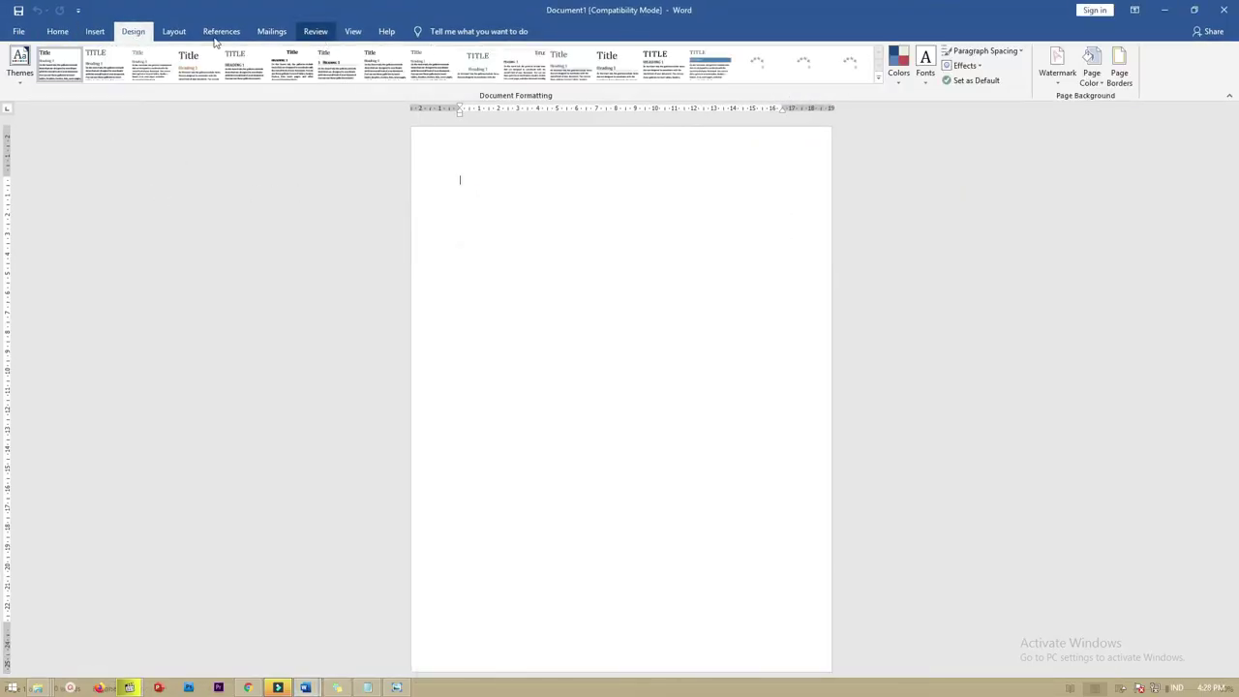
{"action": "left_click", "coordinate": [178, 35]}
{"action": "left_click", "coordinate": [92, 78]}
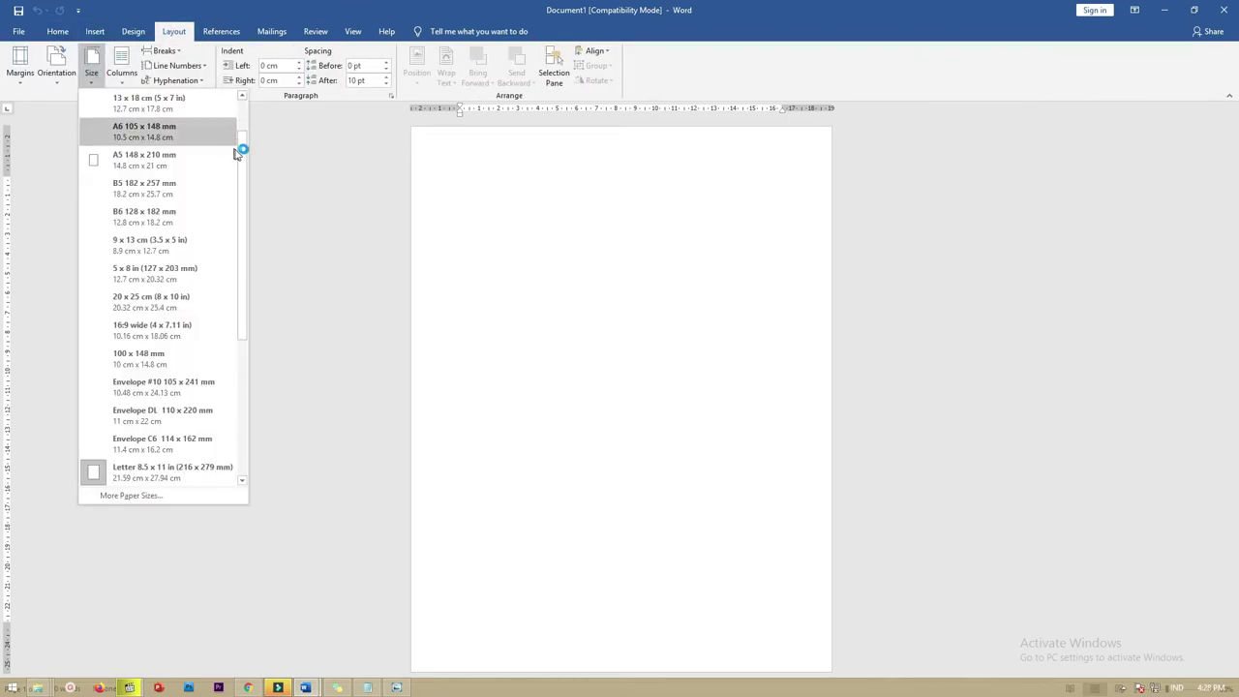
{"action": "left_click_drag", "start_coordinate": [243, 153], "coordinate": [244, 126]}
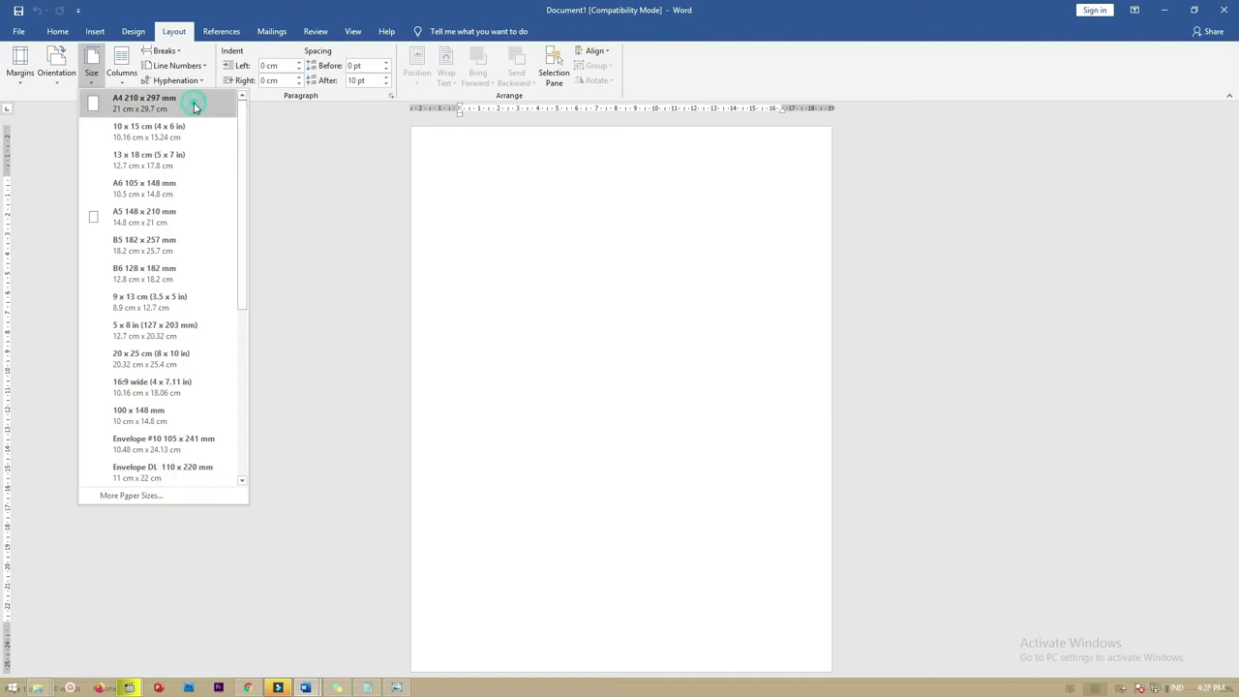
{"action": "left_click", "coordinate": [197, 109]}
{"action": "left_click", "coordinate": [57, 87]}
{"action": "left_click", "coordinate": [21, 76]}
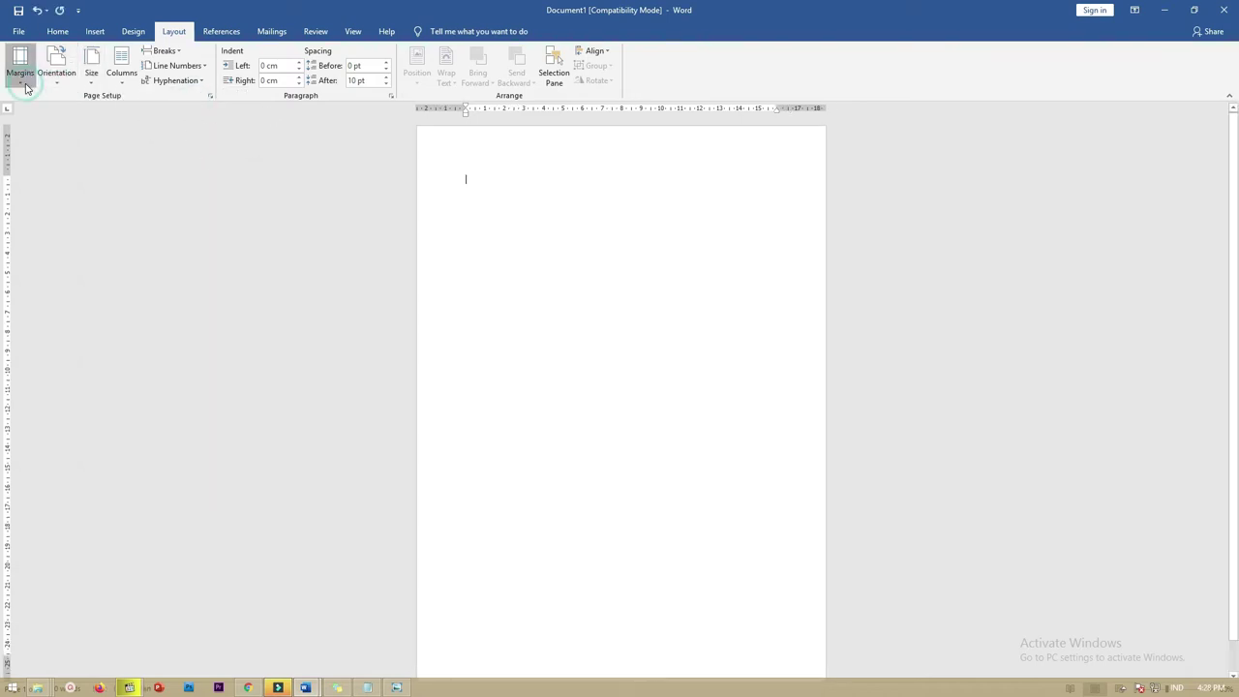
{"action": "left_click", "coordinate": [58, 353]}
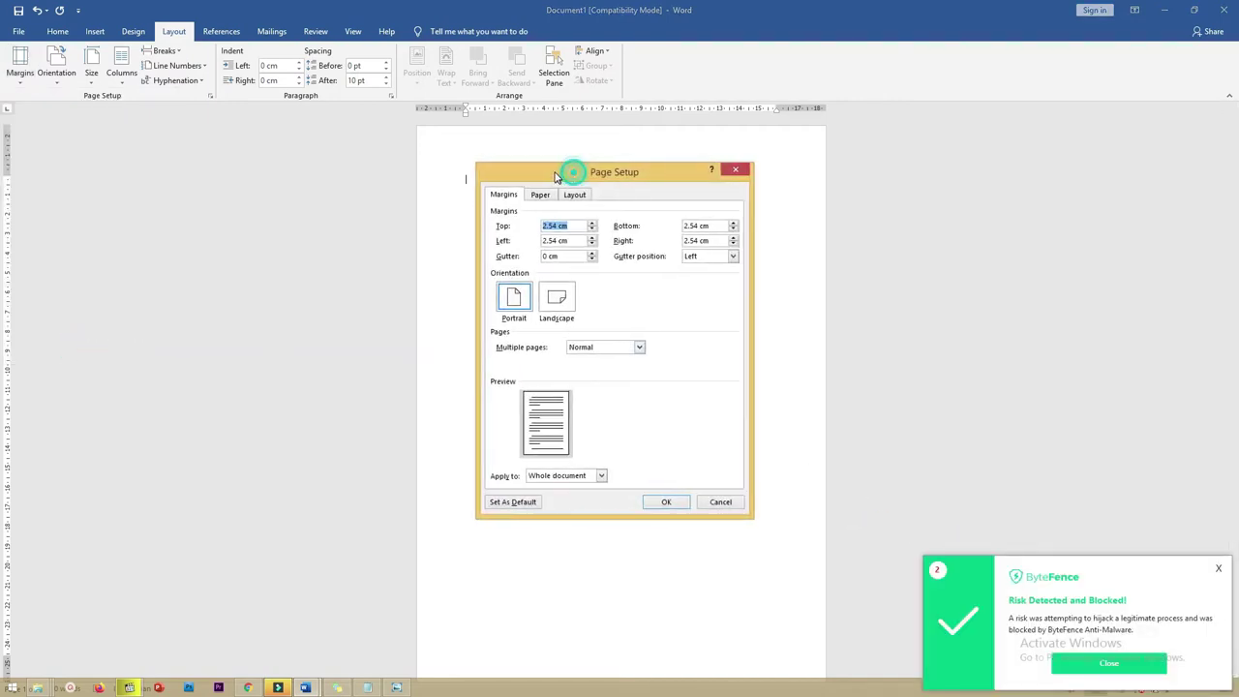
{"action": "left_click_drag", "start_coordinate": [571, 181], "coordinate": [552, 181]}
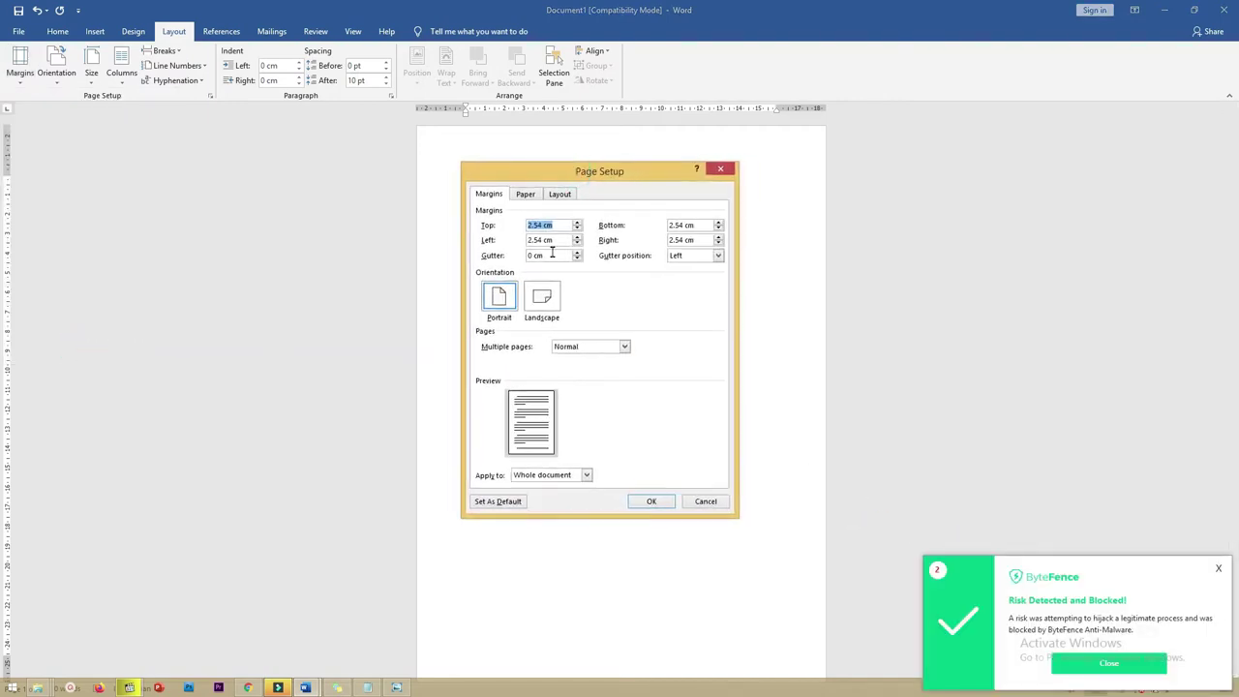
{"action": "left_click", "coordinate": [1218, 577]}
{"action": "left_click", "coordinate": [1109, 662]}
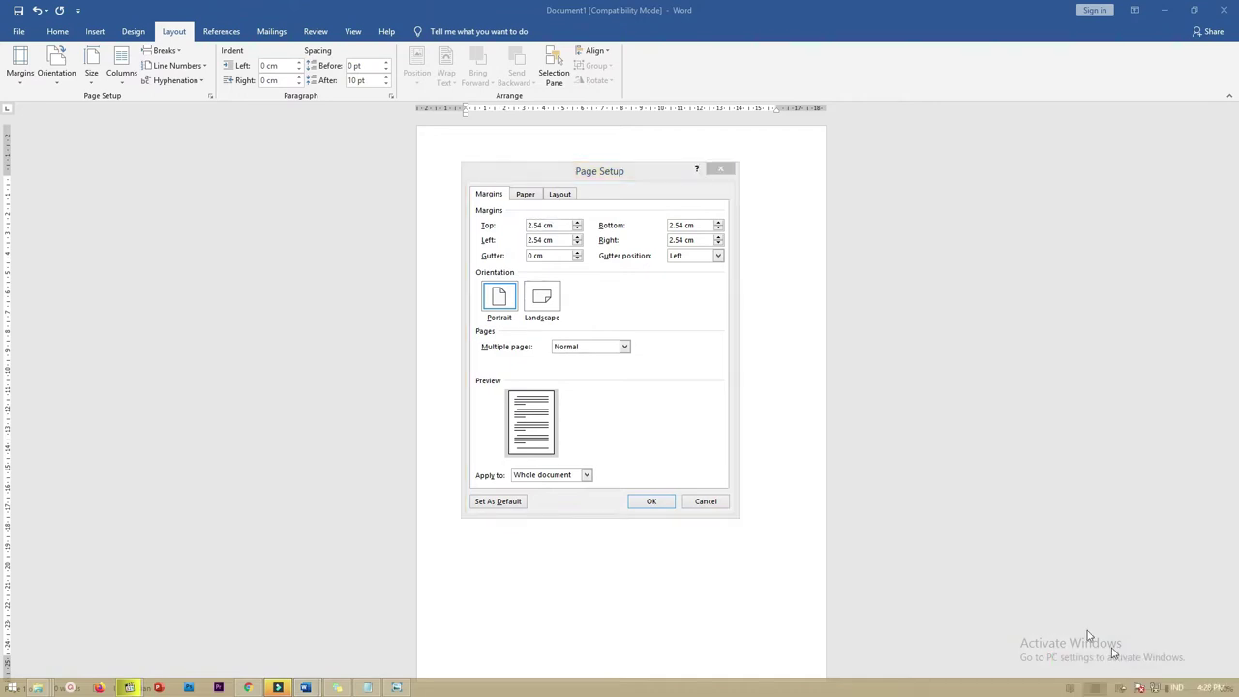
{"action": "left_click", "coordinate": [556, 224]}
{"action": "left_click", "coordinate": [554, 226]}
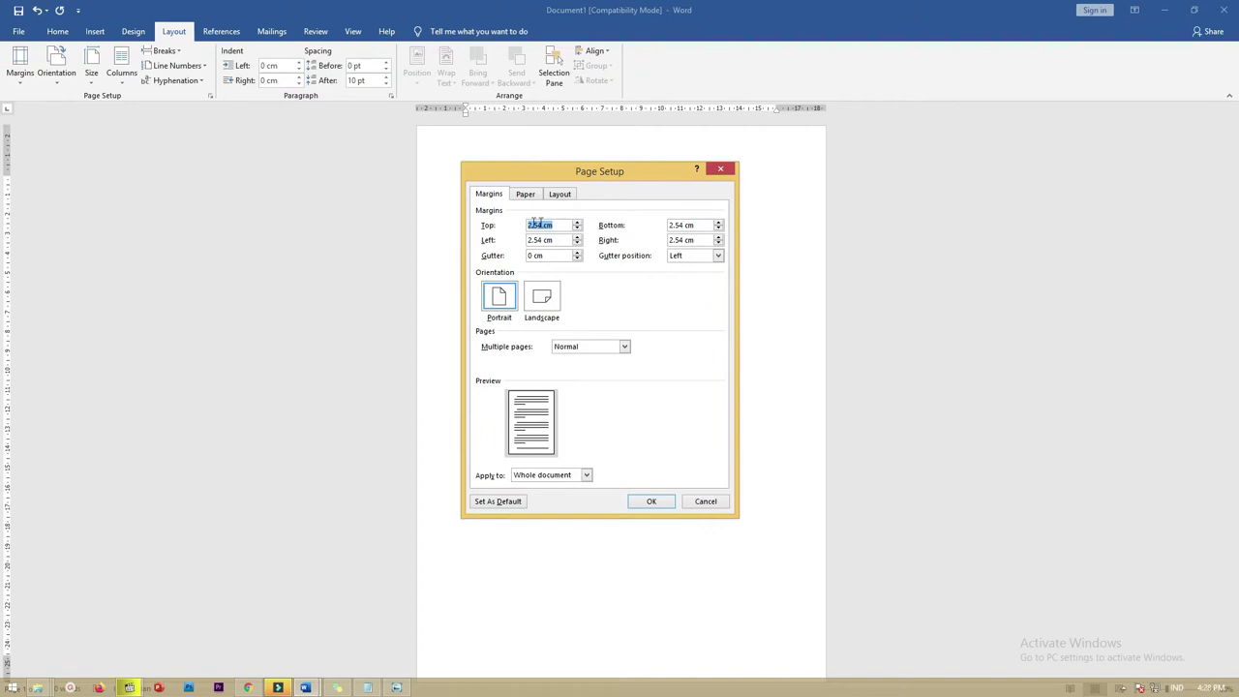
{"action": "left_click", "coordinate": [557, 225]}
{"action": "left_click", "coordinate": [720, 168]}
{"action": "left_click", "coordinate": [24, 36]}
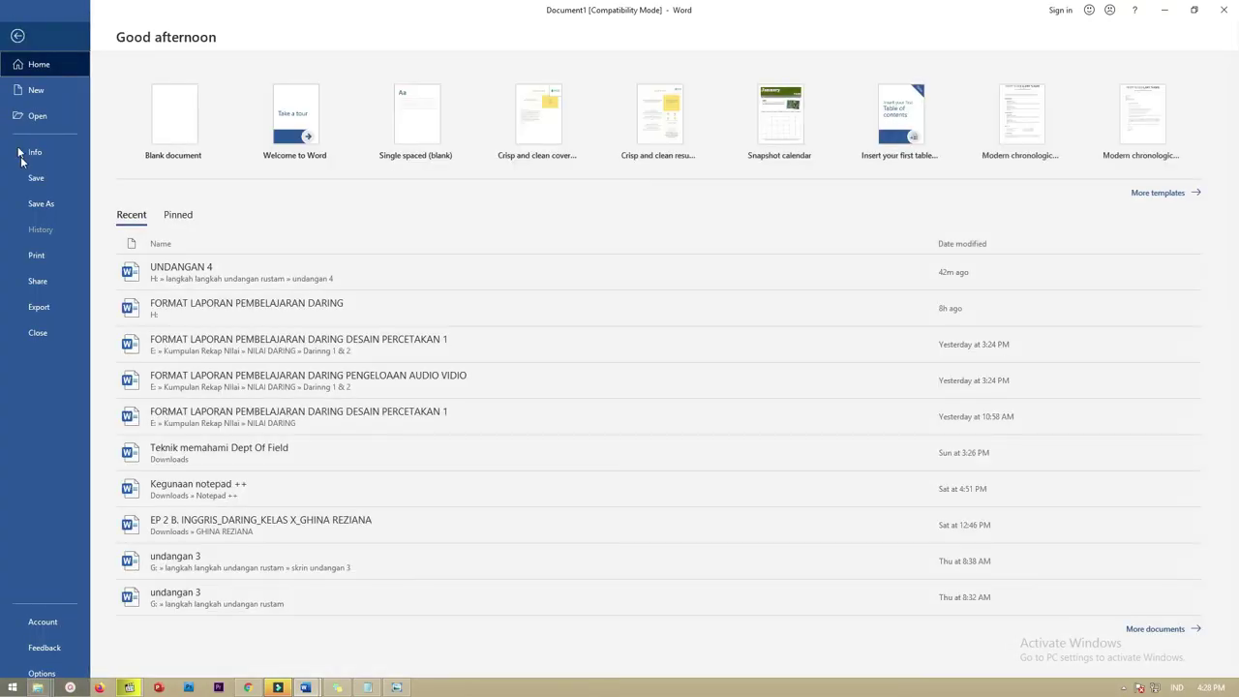
{"action": "left_click", "coordinate": [42, 674]}
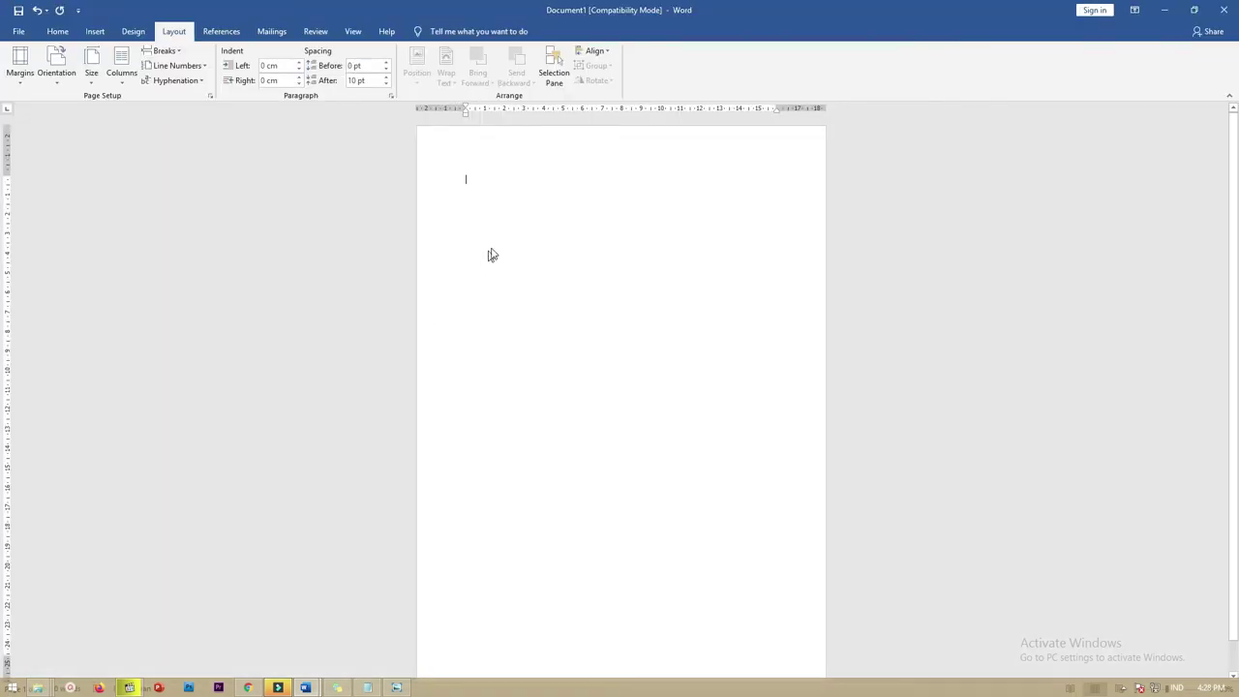
{"action": "left_click_drag", "start_coordinate": [520, 138], "coordinate": [495, 137]}
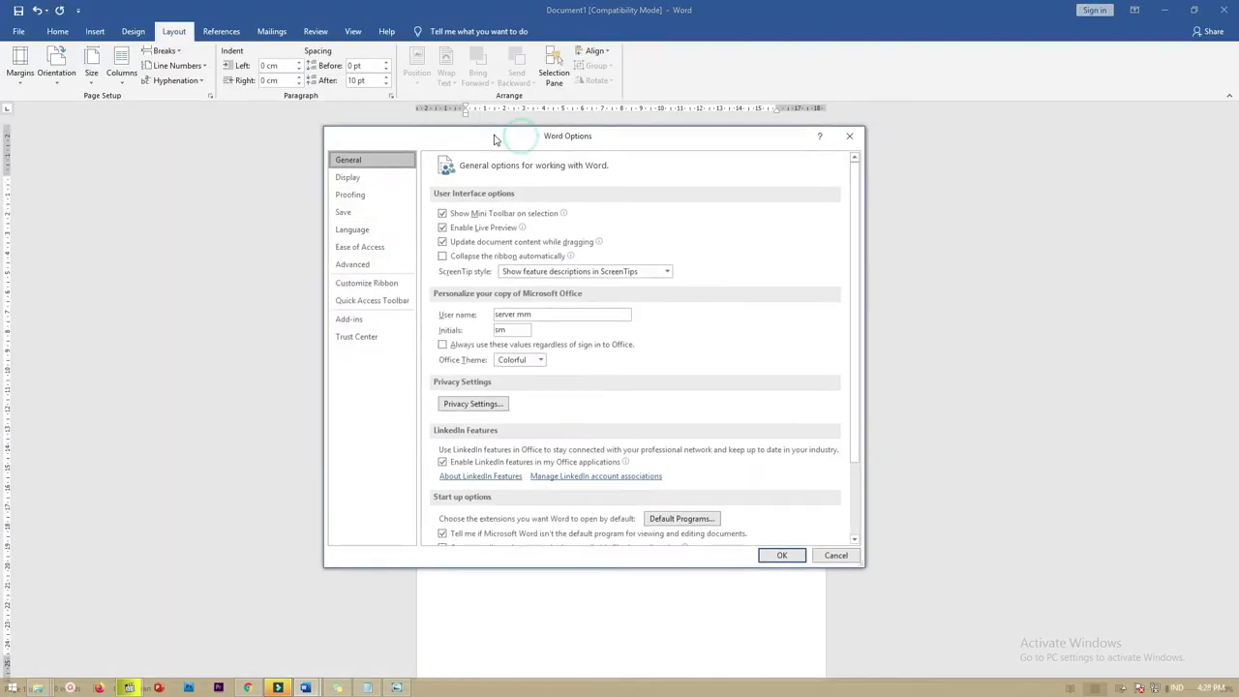
{"action": "left_click", "coordinate": [360, 264]}
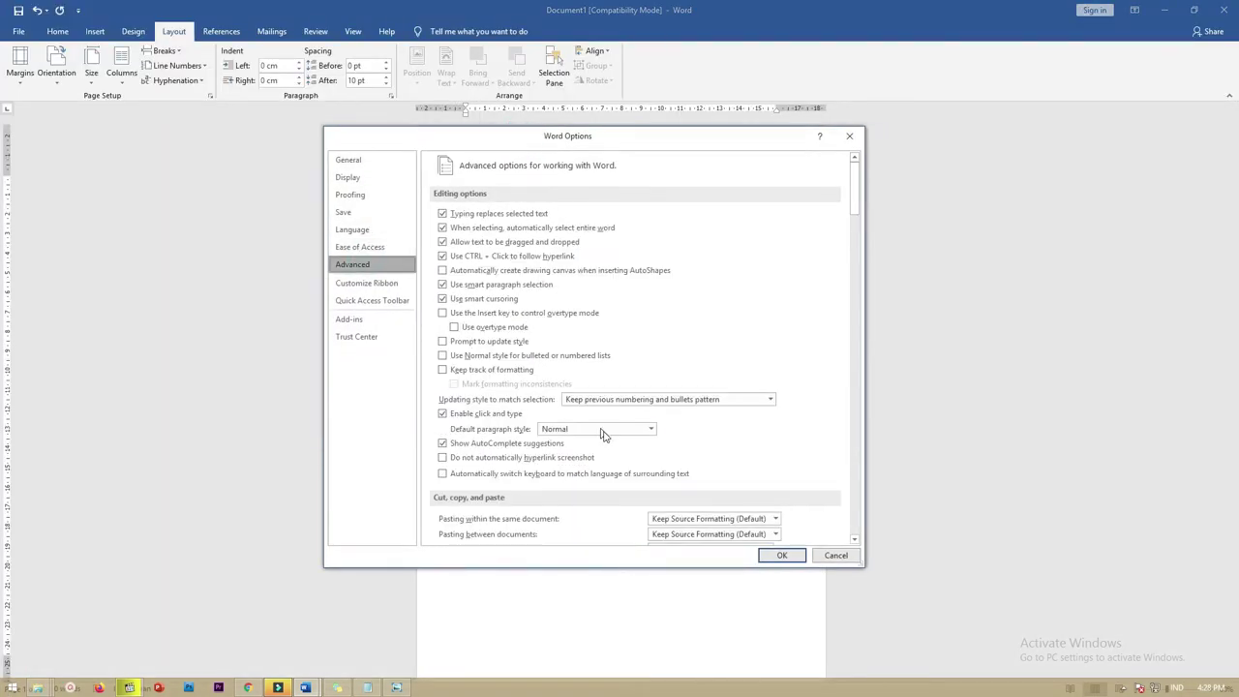
{"action": "scroll", "coordinate": [658, 278], "scroll_direction": "down", "scroll_amount": 2}
{"action": "scroll", "coordinate": [657, 277], "scroll_direction": "down", "scroll_amount": 3}
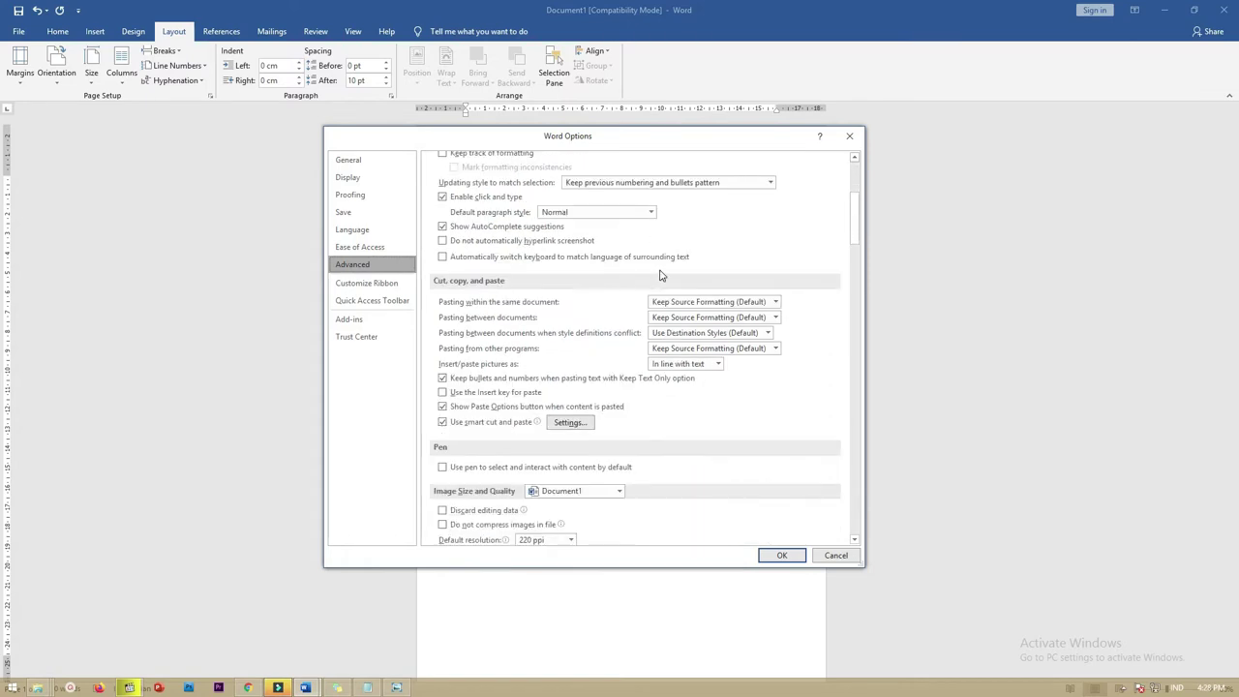
{"action": "scroll", "coordinate": [660, 276], "scroll_direction": "down", "scroll_amount": 2}
{"action": "scroll", "coordinate": [662, 276], "scroll_direction": "down", "scroll_amount": 3}
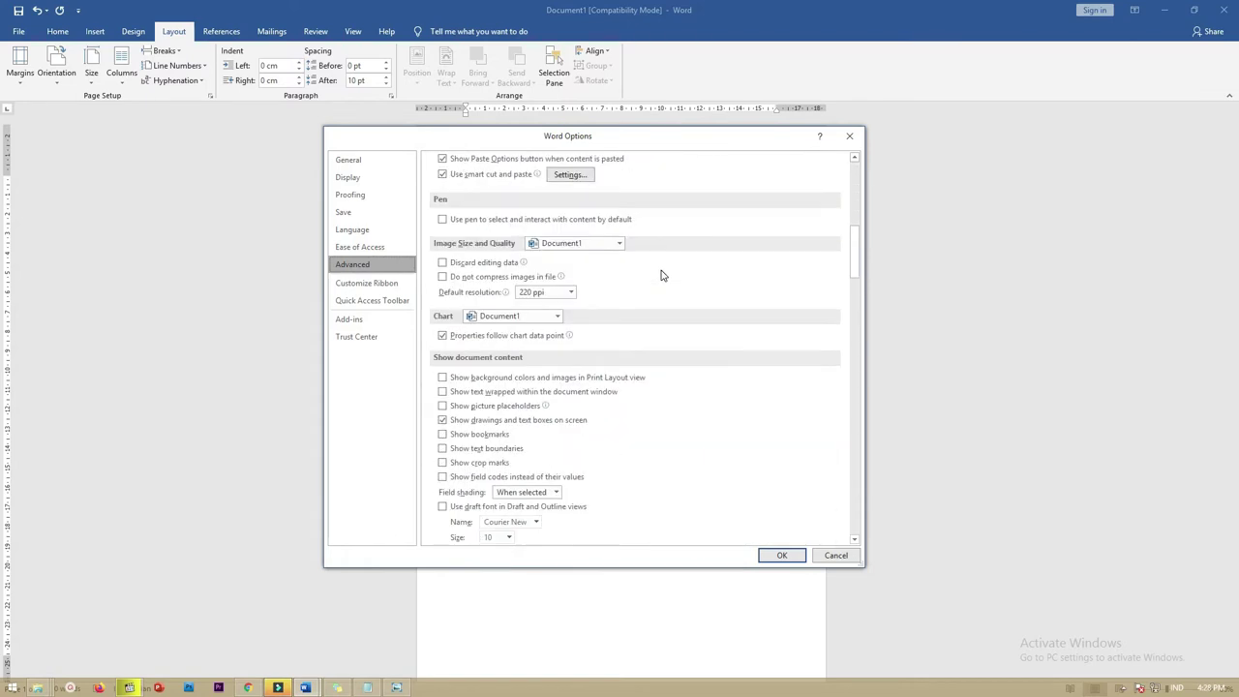
{"action": "scroll", "coordinate": [663, 276], "scroll_direction": "down", "scroll_amount": 2}
{"action": "scroll", "coordinate": [663, 276], "scroll_direction": "down", "scroll_amount": 1}
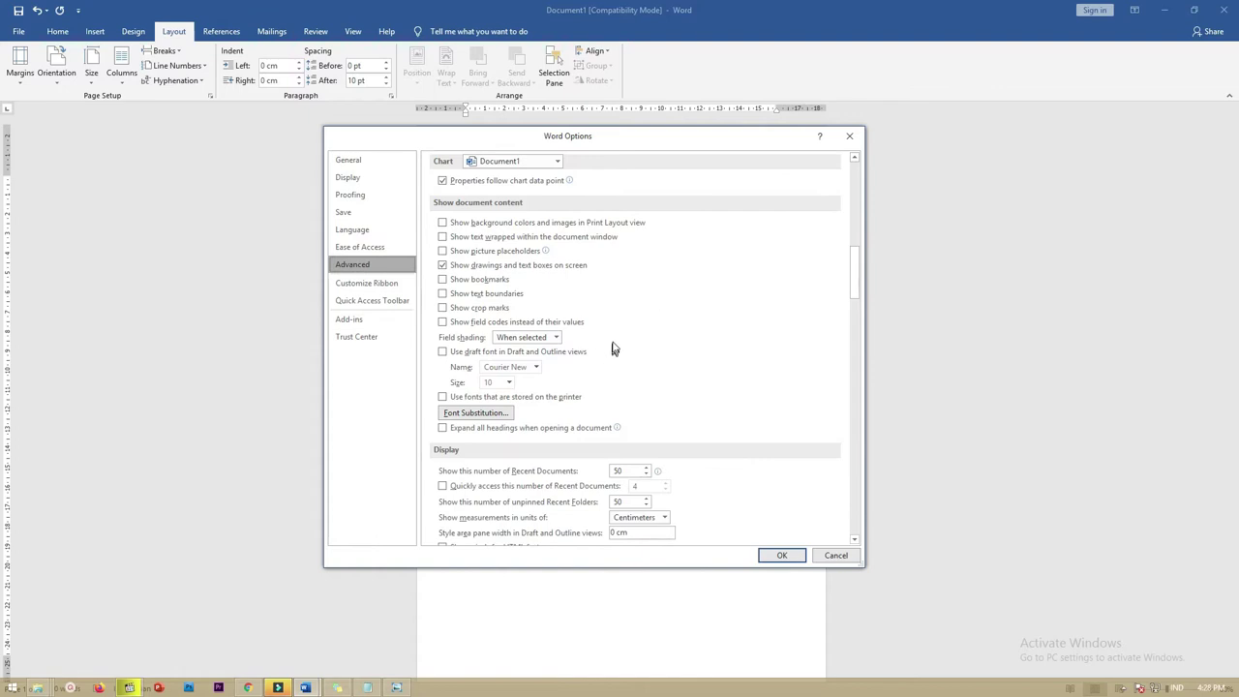
{"action": "scroll", "coordinate": [613, 349], "scroll_direction": "down", "scroll_amount": 2}
{"action": "scroll", "coordinate": [637, 345], "scroll_direction": "down", "scroll_amount": 1}
{"action": "left_click", "coordinate": [652, 364]}
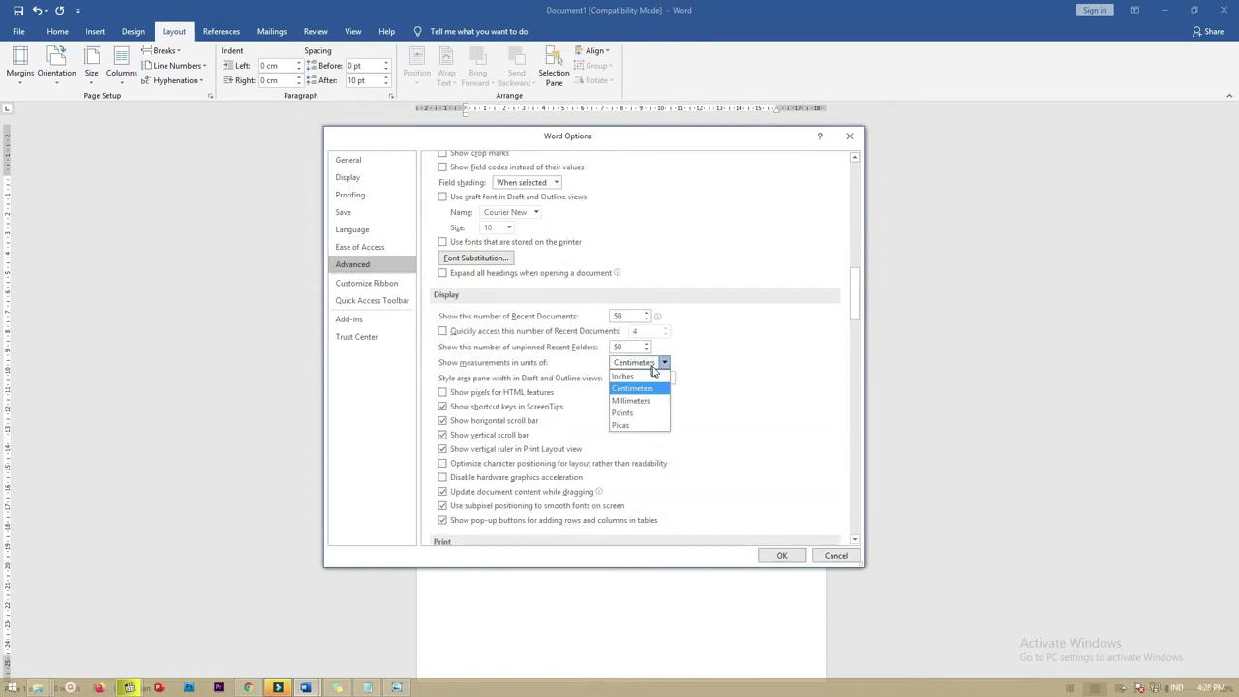
{"action": "left_click", "coordinate": [836, 554]}
{"action": "left_click", "coordinate": [837, 555]}
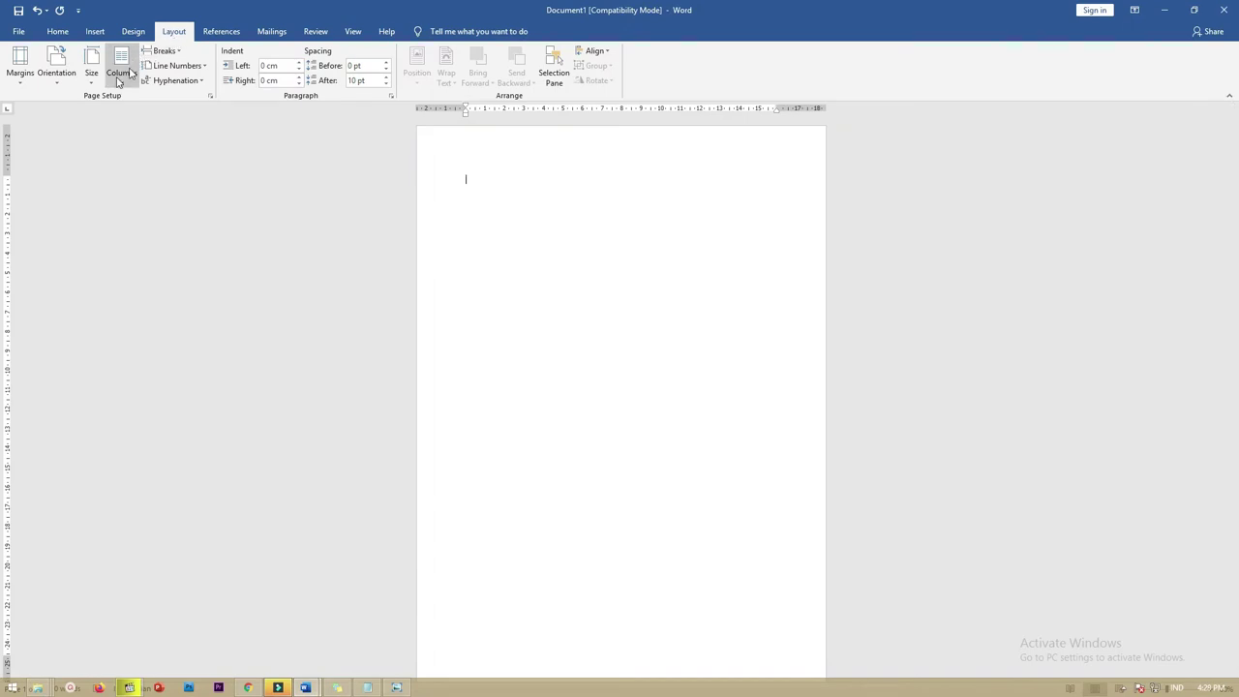
Set the top, left, bottom and right margins to 0.5 cm through Custom Margins.
{"action": "left_click", "coordinate": [20, 73]}
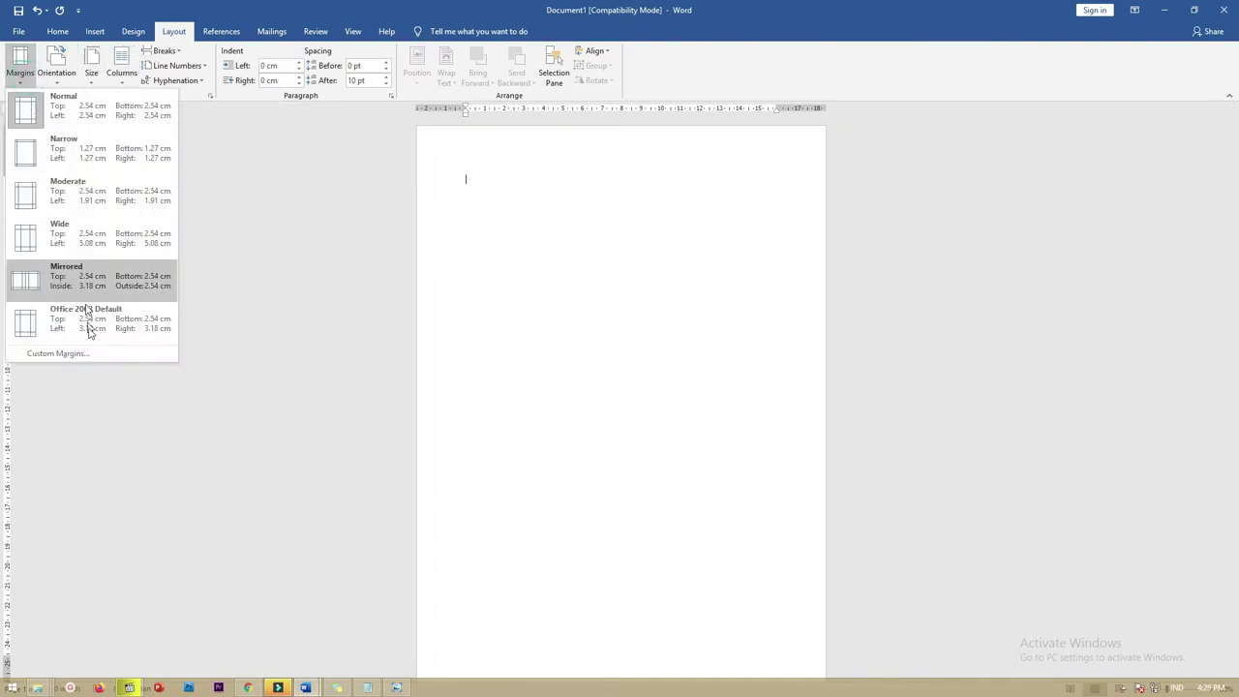
{"action": "left_click", "coordinate": [87, 355]}
{"action": "type", "text": "0.5"}
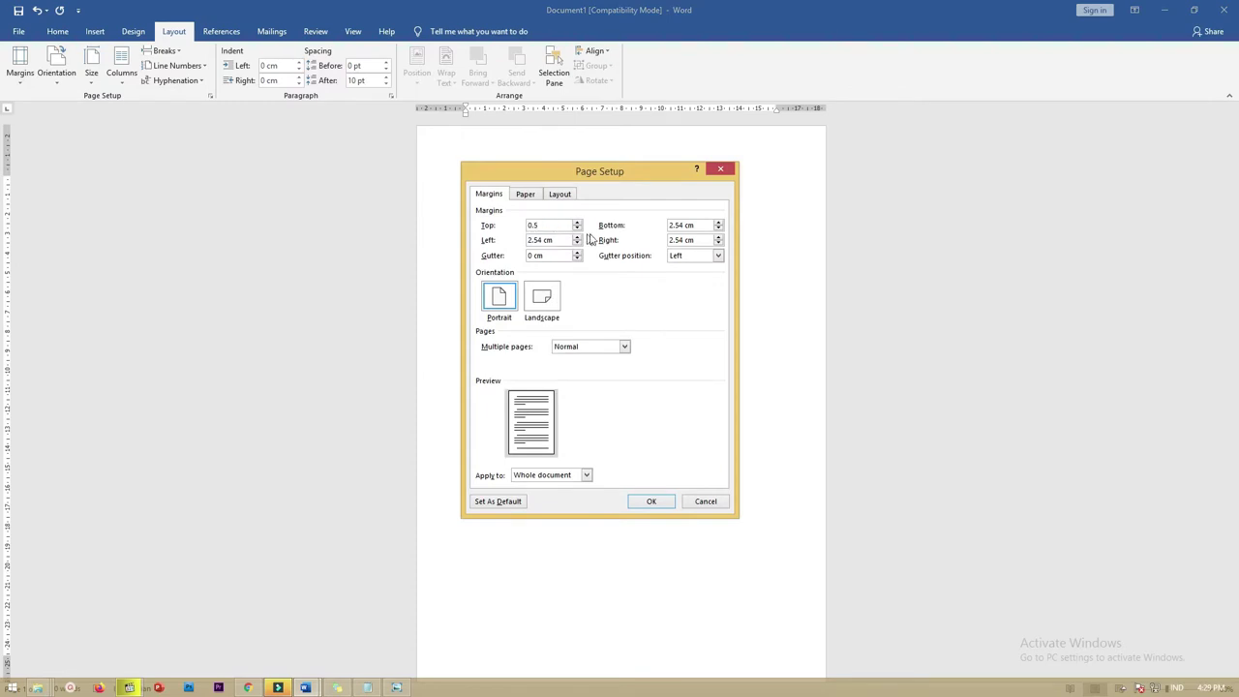
{"action": "double_click", "coordinate": [557, 224]}
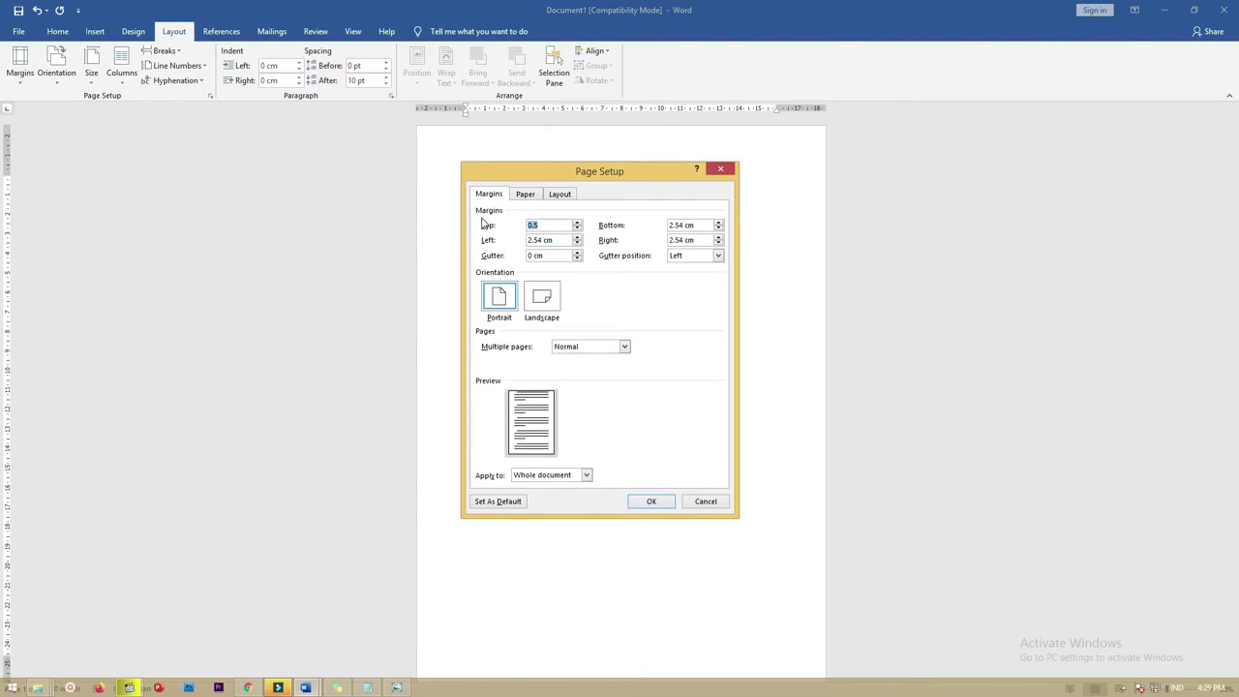
{"action": "double_click", "coordinate": [561, 239]}
{"action": "type", "text": "0.5"}
{"action": "left_click", "coordinate": [693, 224]}
{"action": "type", "text": "0.5"}
{"action": "double_click", "coordinate": [693, 239]}
{"action": "type", "text": "0.5"}
{"action": "left_click", "coordinate": [664, 501]}
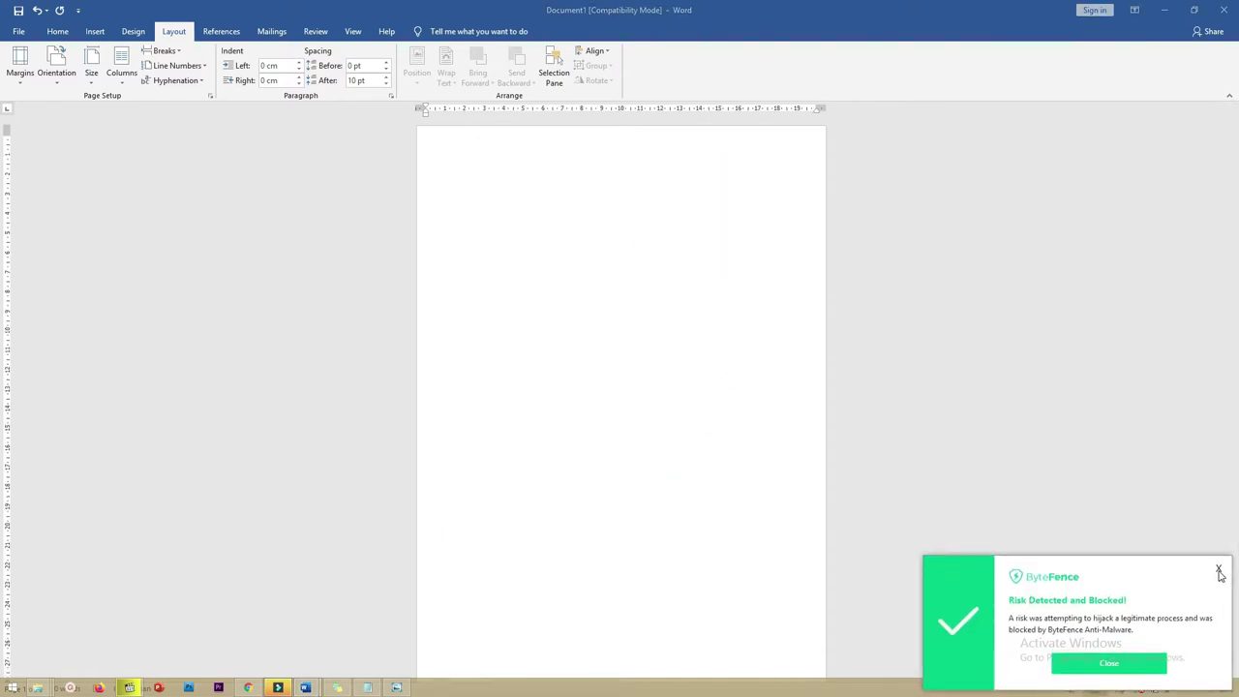
{"action": "left_click", "coordinate": [1220, 572]}
{"action": "left_click", "coordinate": [542, 310]}
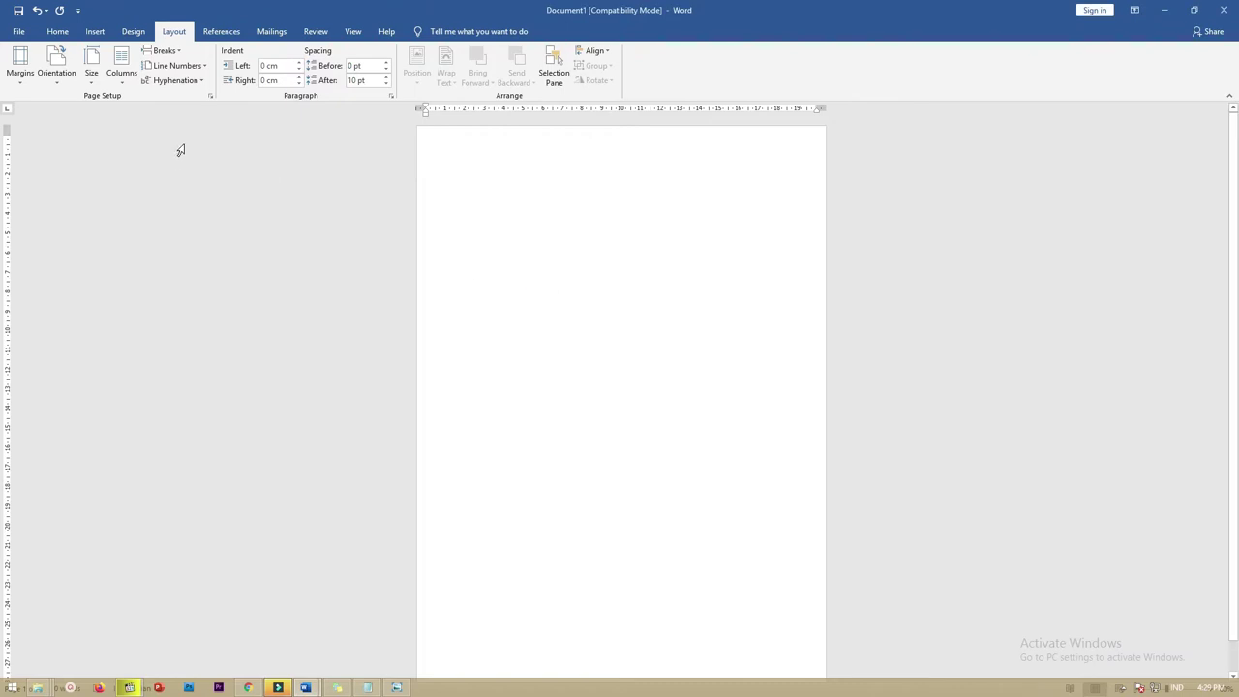
Draw a rectangle over the lower half of the page and shorten it from the top.
{"action": "left_click", "coordinate": [93, 32]}
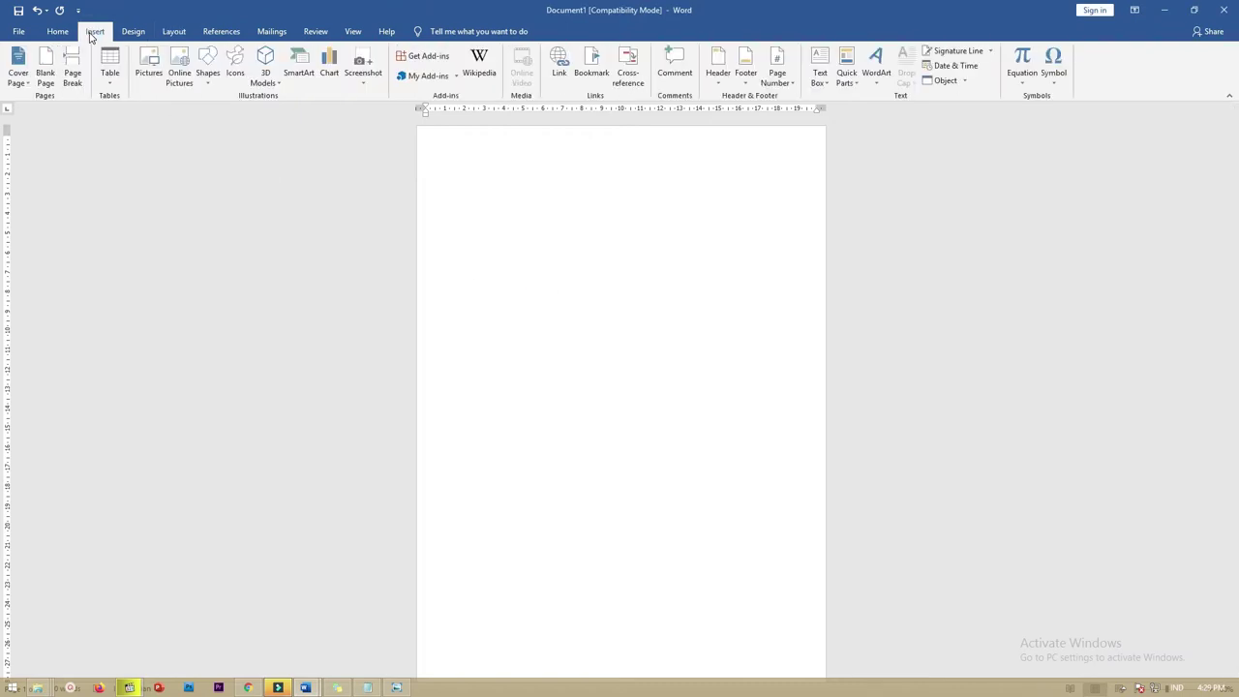
{"action": "left_click", "coordinate": [207, 66]}
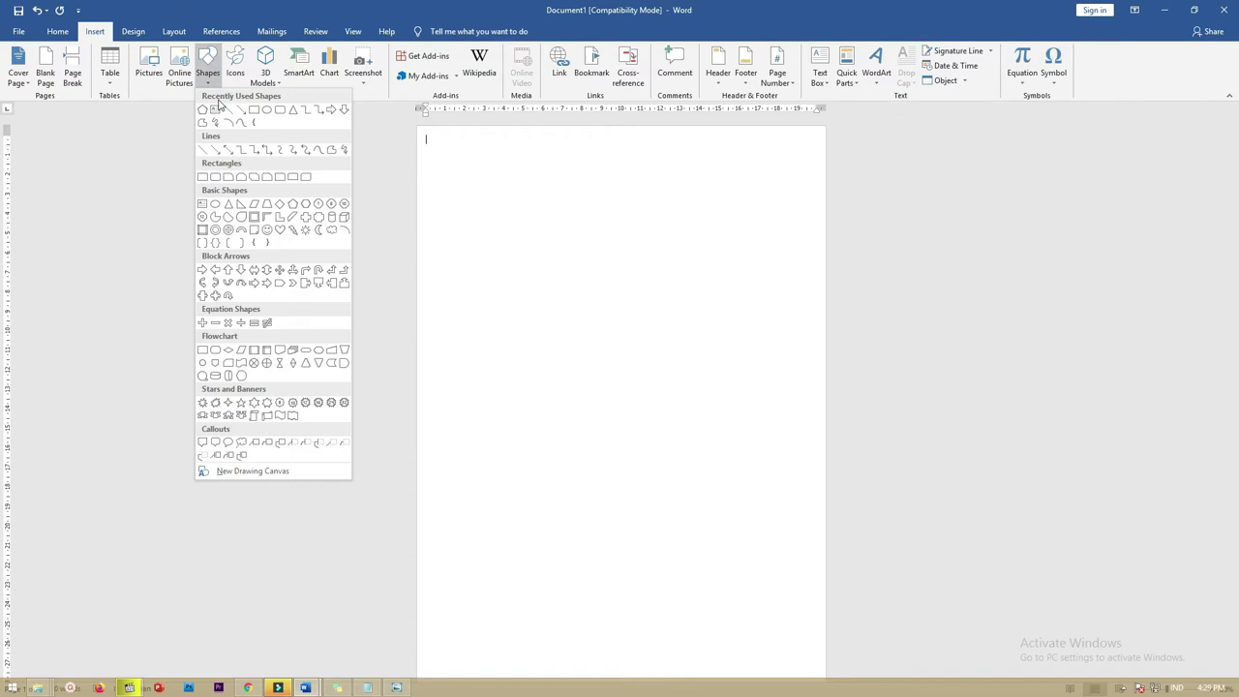
{"action": "left_click", "coordinate": [248, 110]}
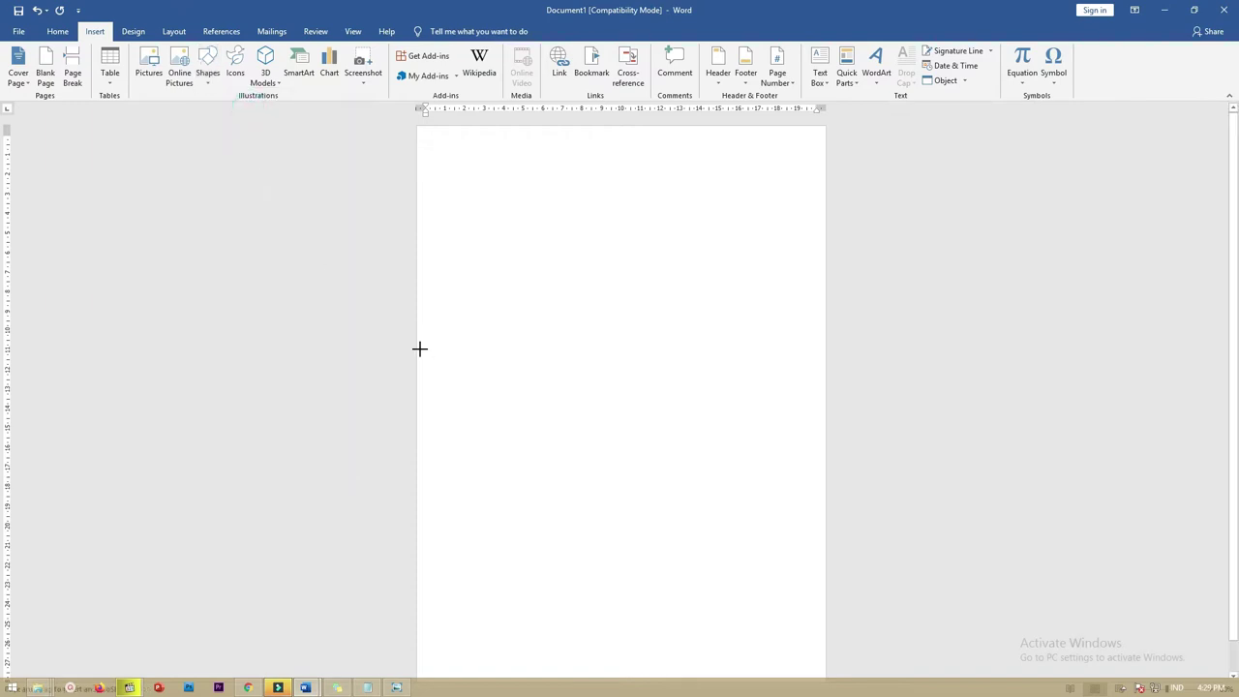
{"action": "left_click_drag", "start_coordinate": [420, 349], "coordinate": [838, 677]}
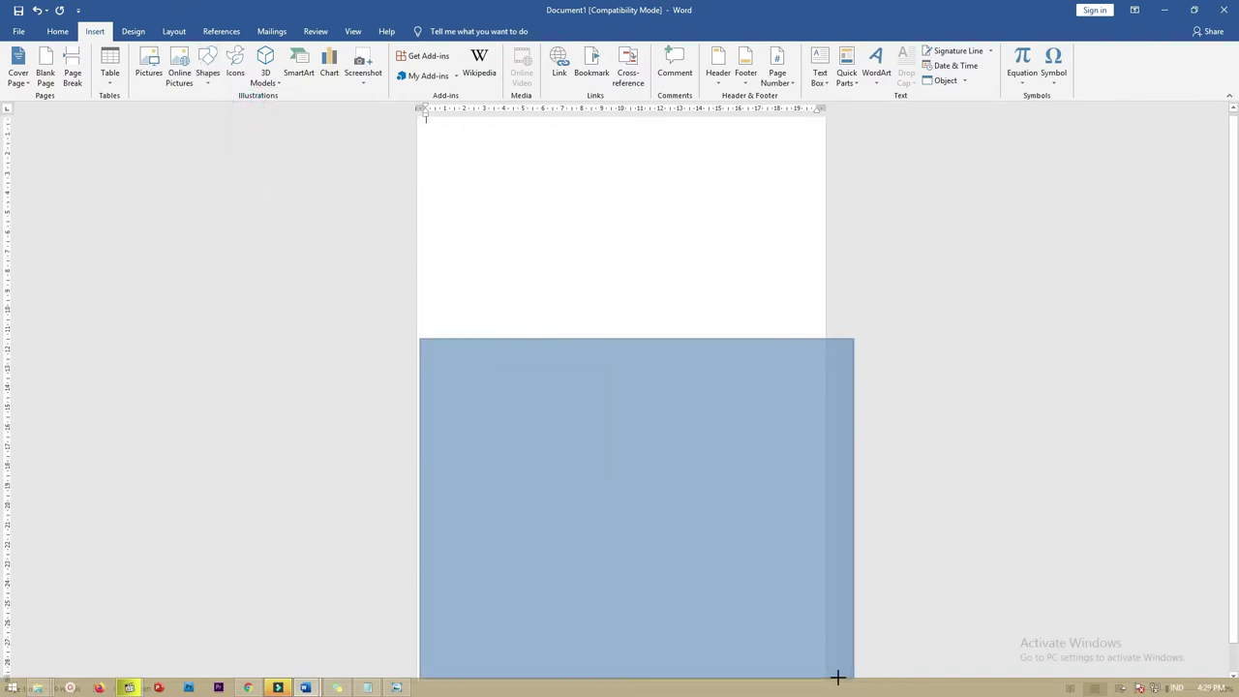
{"action": "scroll", "coordinate": [667, 396], "scroll_direction": "down", "scroll_amount": 3}
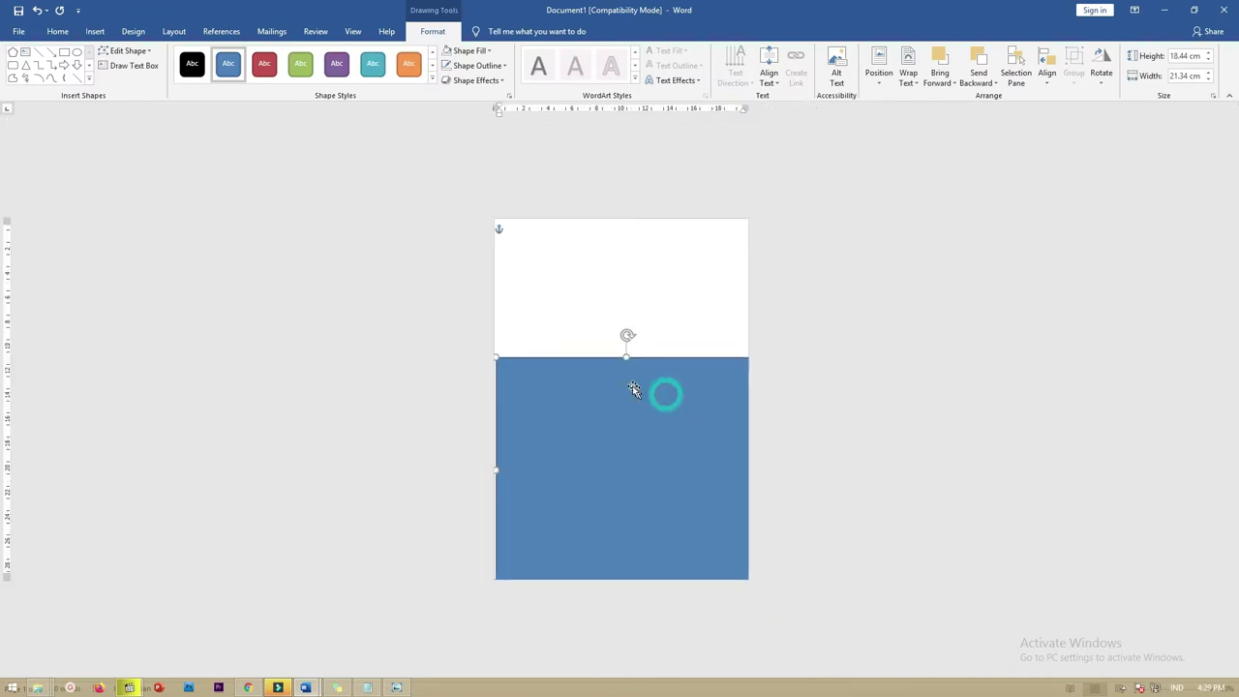
{"action": "left_click_drag", "start_coordinate": [627, 357], "coordinate": [627, 373]}
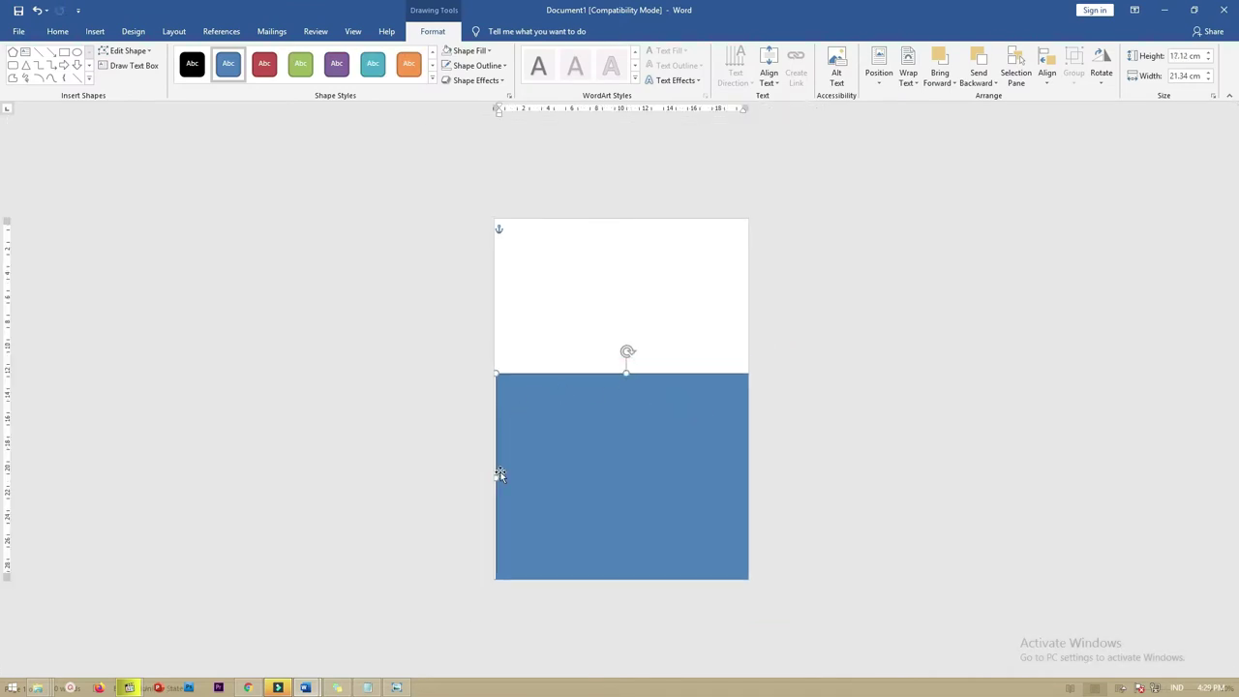
{"action": "left_click_drag", "start_coordinate": [499, 475], "coordinate": [495, 475]}
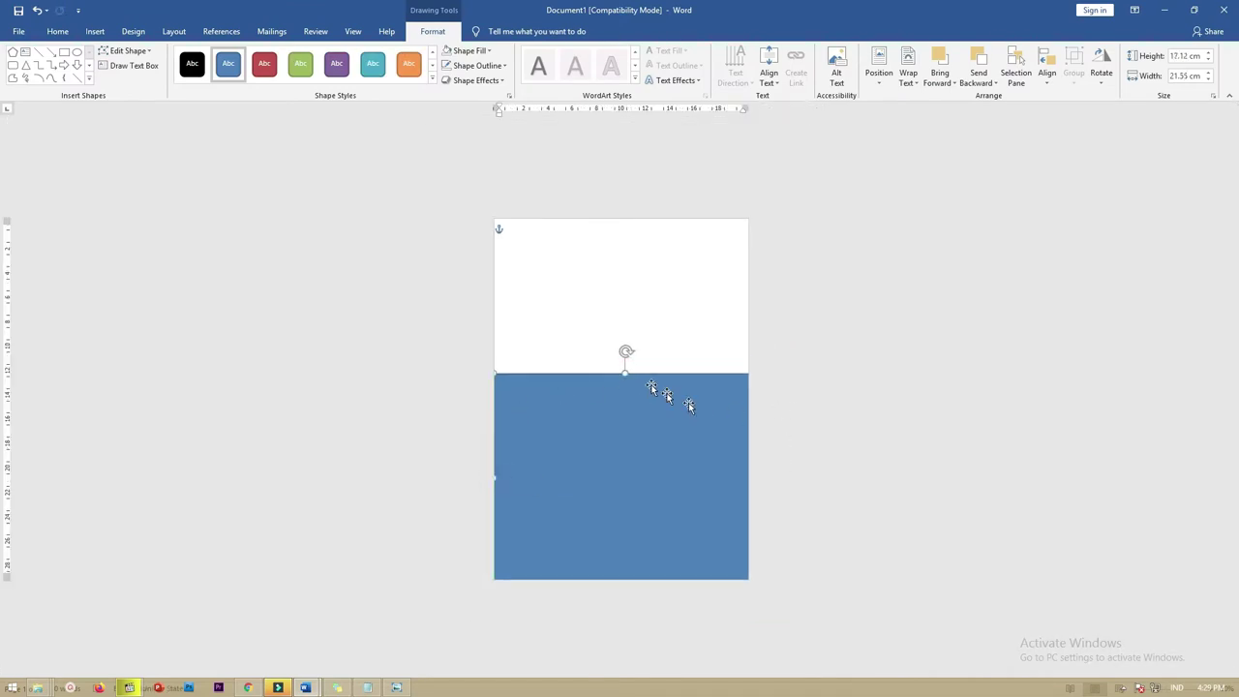
{"action": "left_click_drag", "start_coordinate": [625, 374], "coordinate": [625, 384]}
Keep the rectangle's blue fill and remove its outline.
{"action": "left_click", "coordinate": [786, 379]}
{"action": "left_click", "coordinate": [667, 414]}
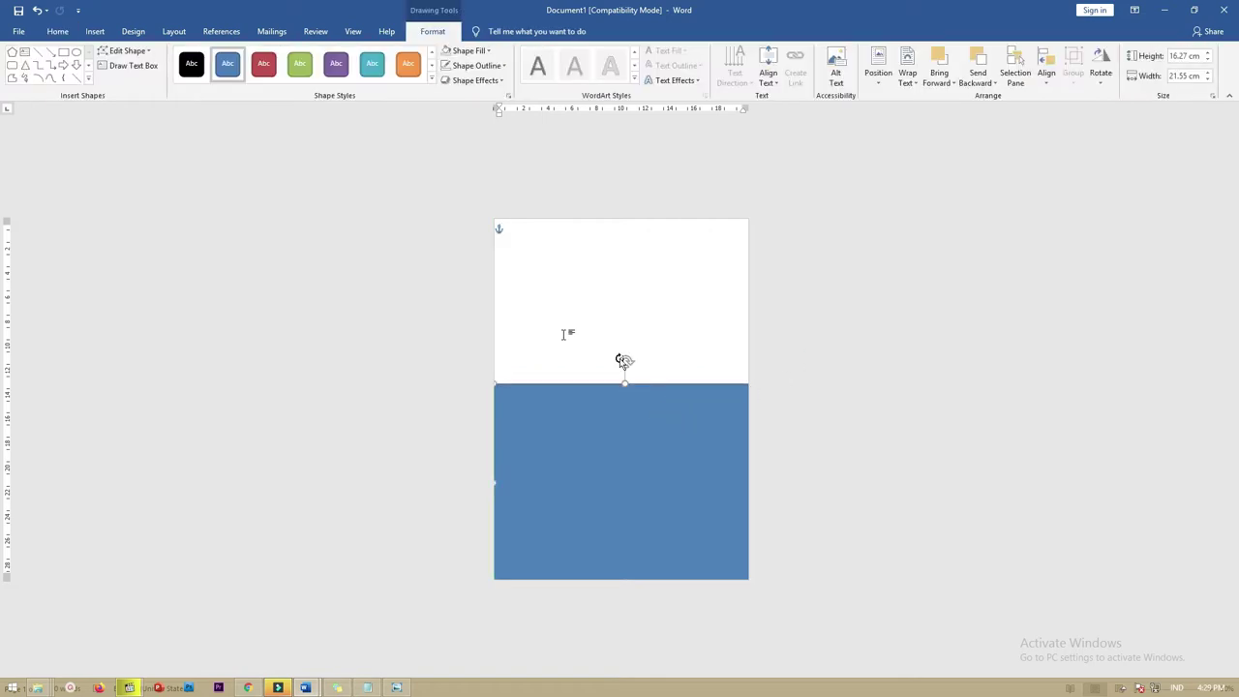
{"action": "left_click", "coordinate": [471, 50]}
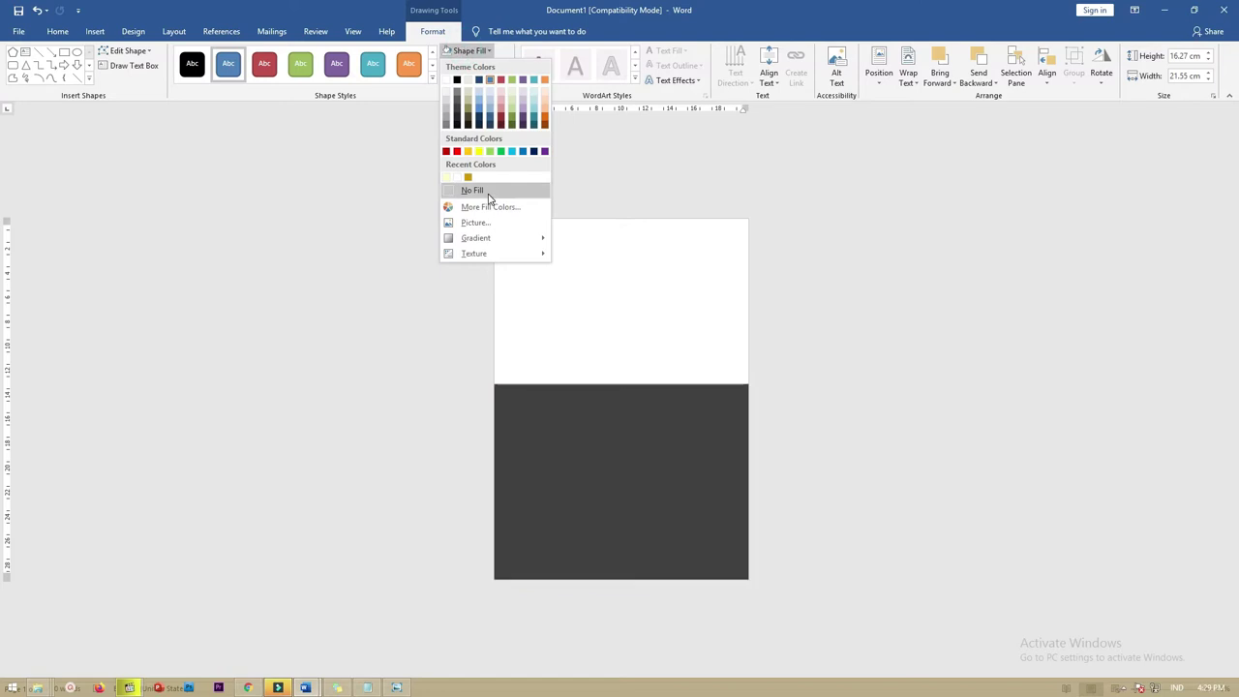
{"action": "left_click", "coordinate": [505, 48]}
{"action": "left_click", "coordinate": [493, 64]}
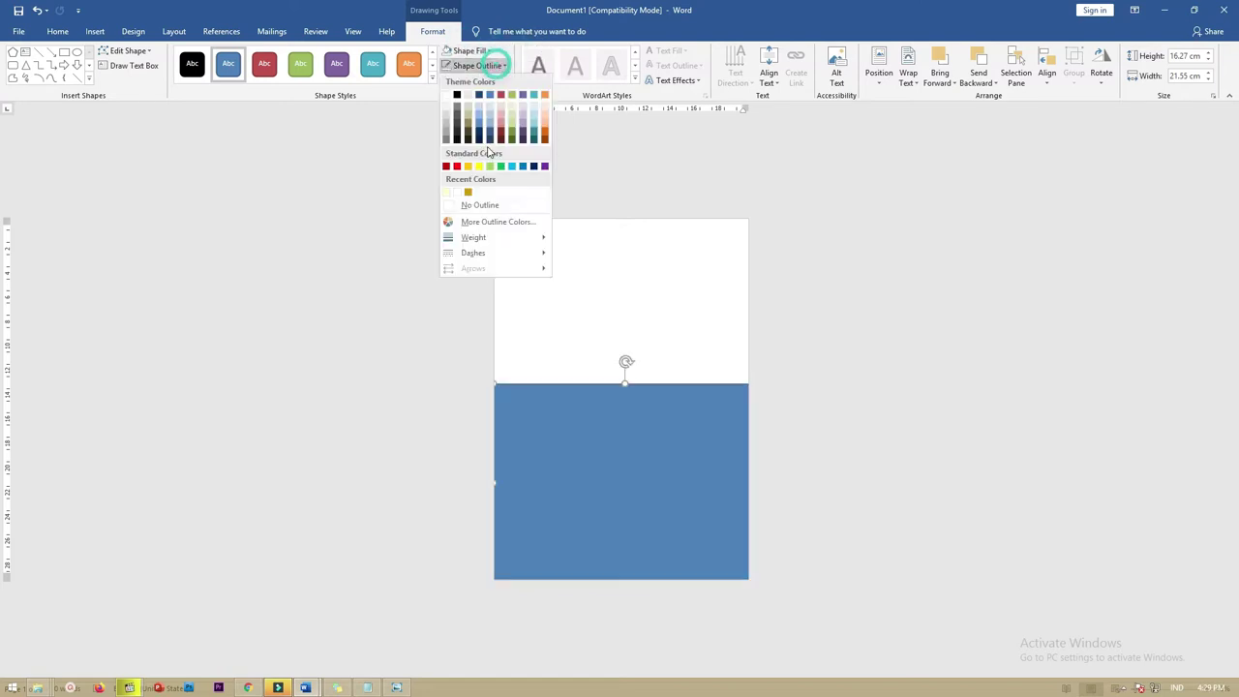
{"action": "left_click", "coordinate": [480, 204]}
{"action": "left_click", "coordinate": [908, 323]}
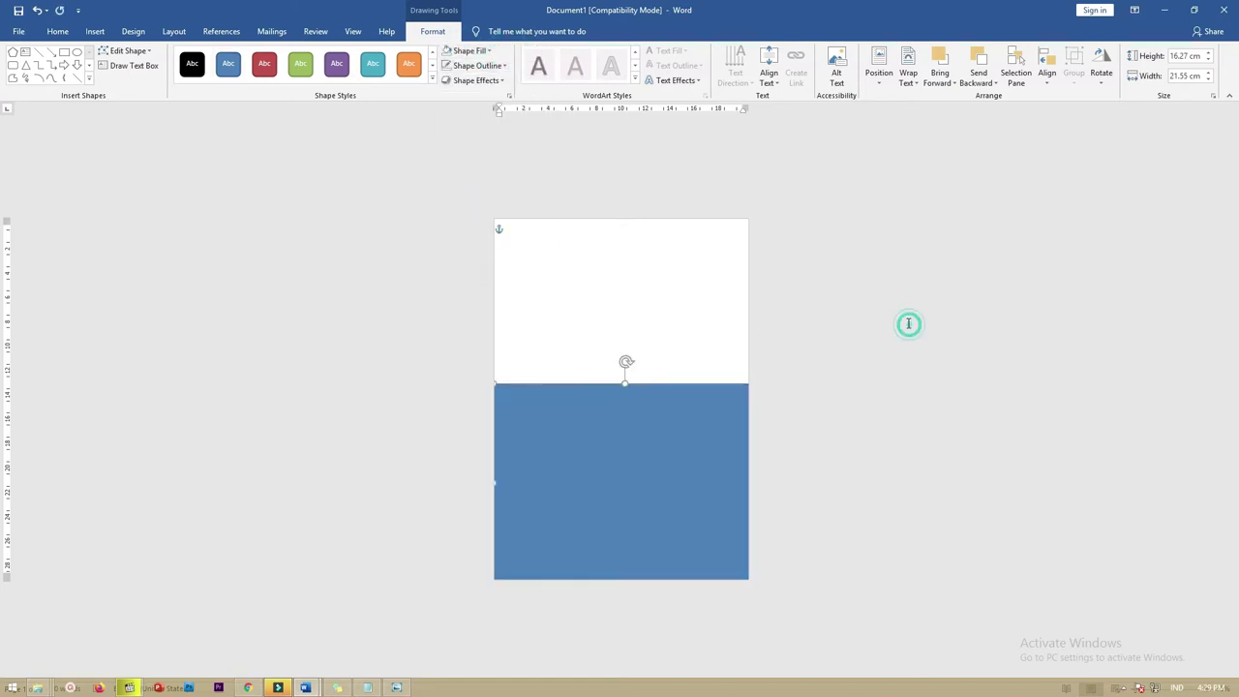
{"action": "left_click", "coordinate": [607, 443]}
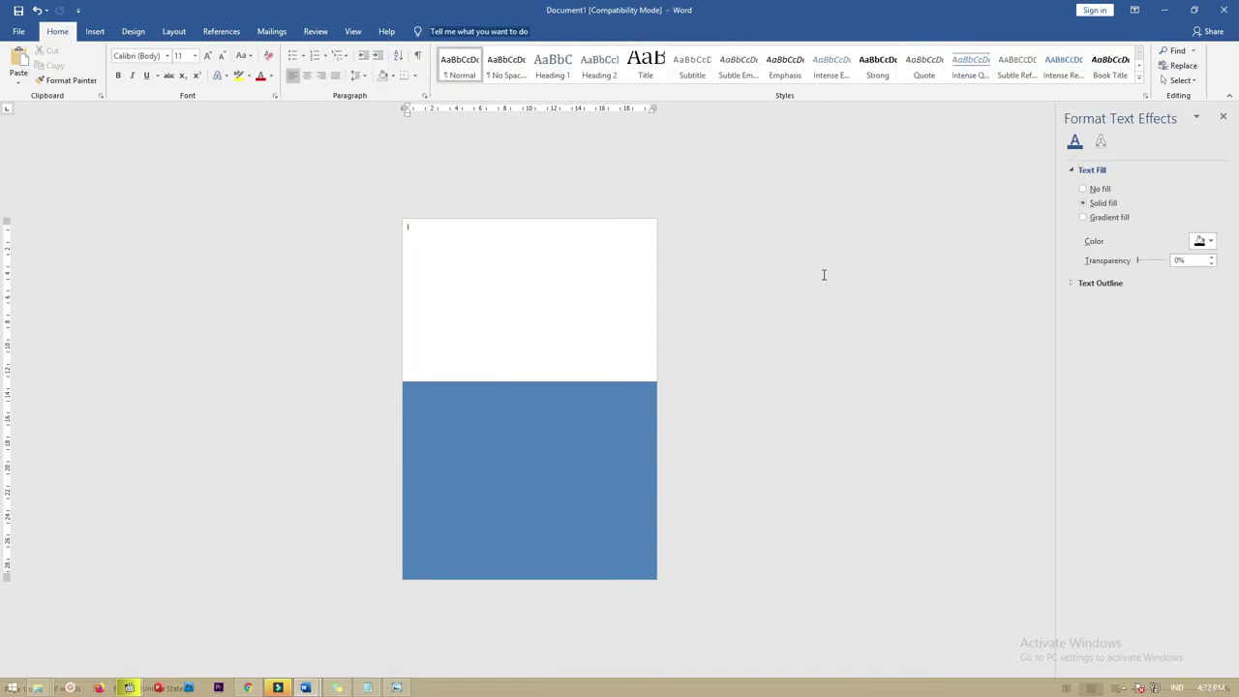
{"action": "left_click", "coordinate": [813, 253]}
{"action": "left_click", "coordinate": [553, 453]}
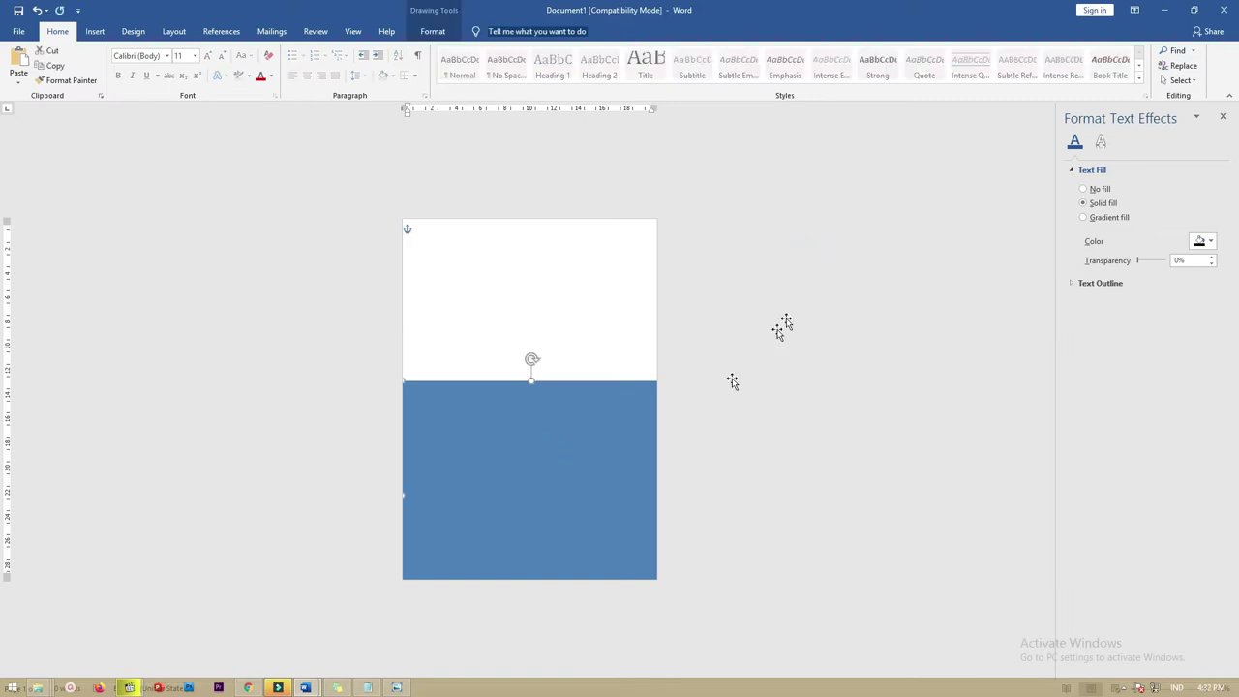
{"action": "left_click", "coordinate": [1224, 117]}
{"action": "left_click", "coordinate": [1224, 117]}
{"action": "left_click", "coordinate": [626, 425]}
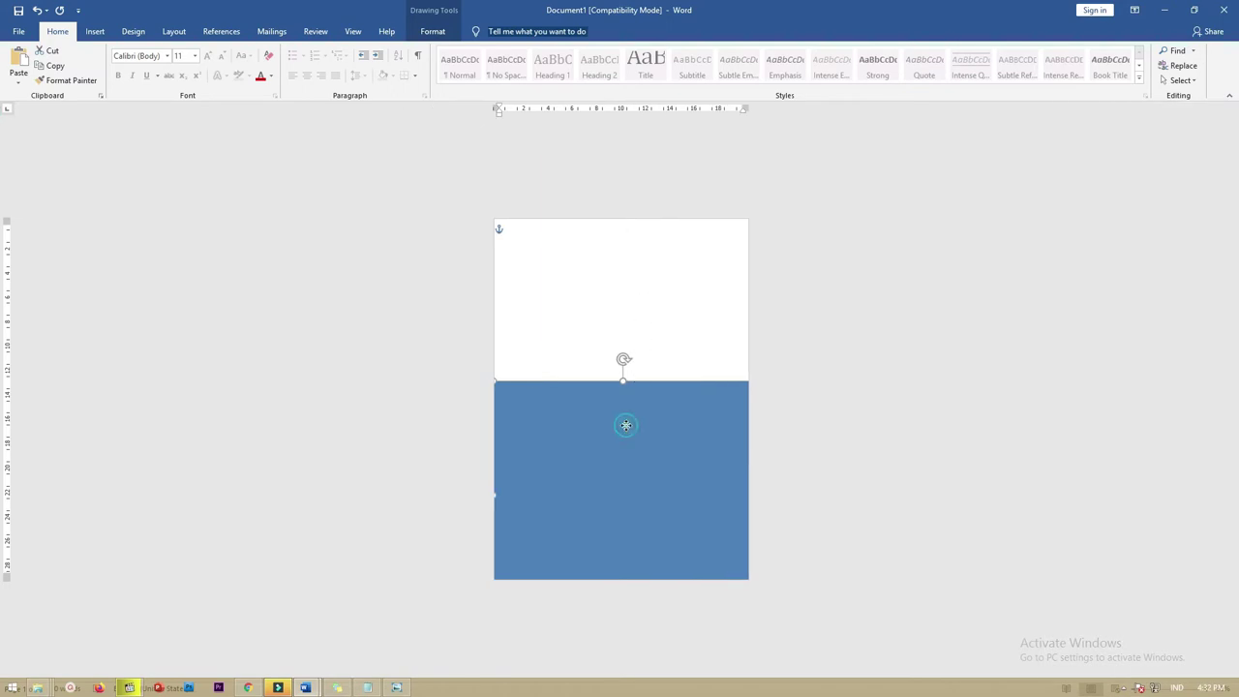
{"action": "left_click", "coordinate": [424, 32]}
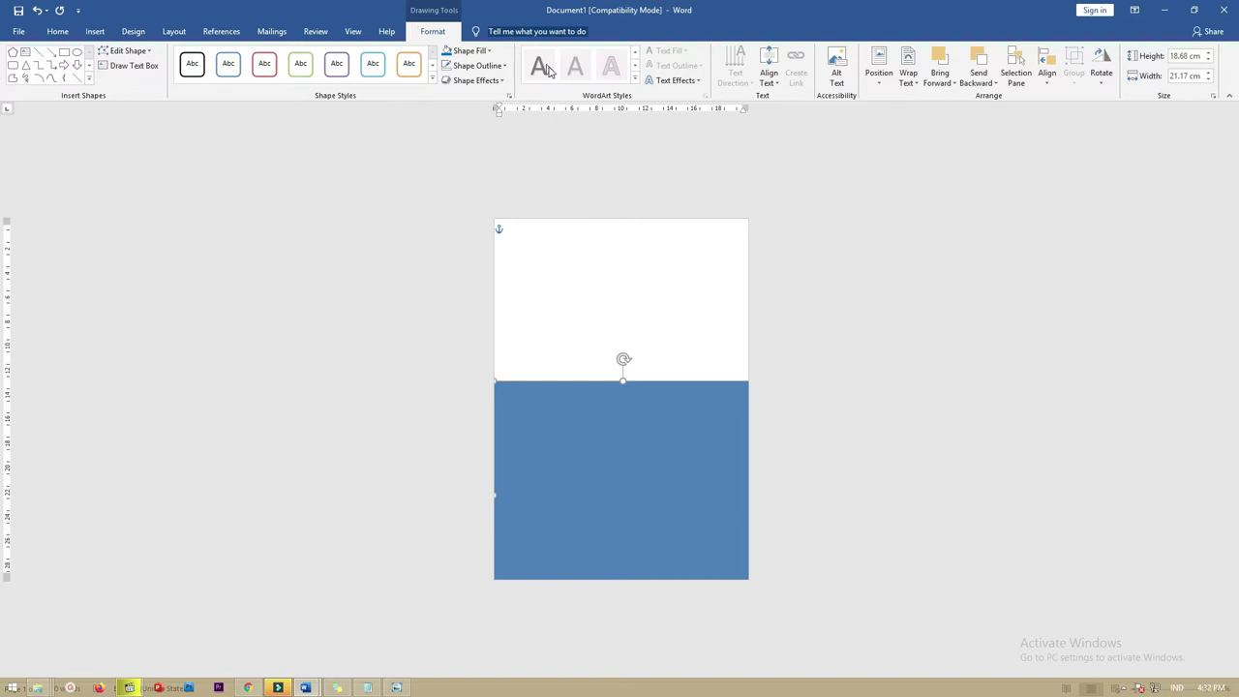
Open the rectangle's full fill settings and switch it to a gradient fill.
{"action": "left_click", "coordinate": [480, 51]}
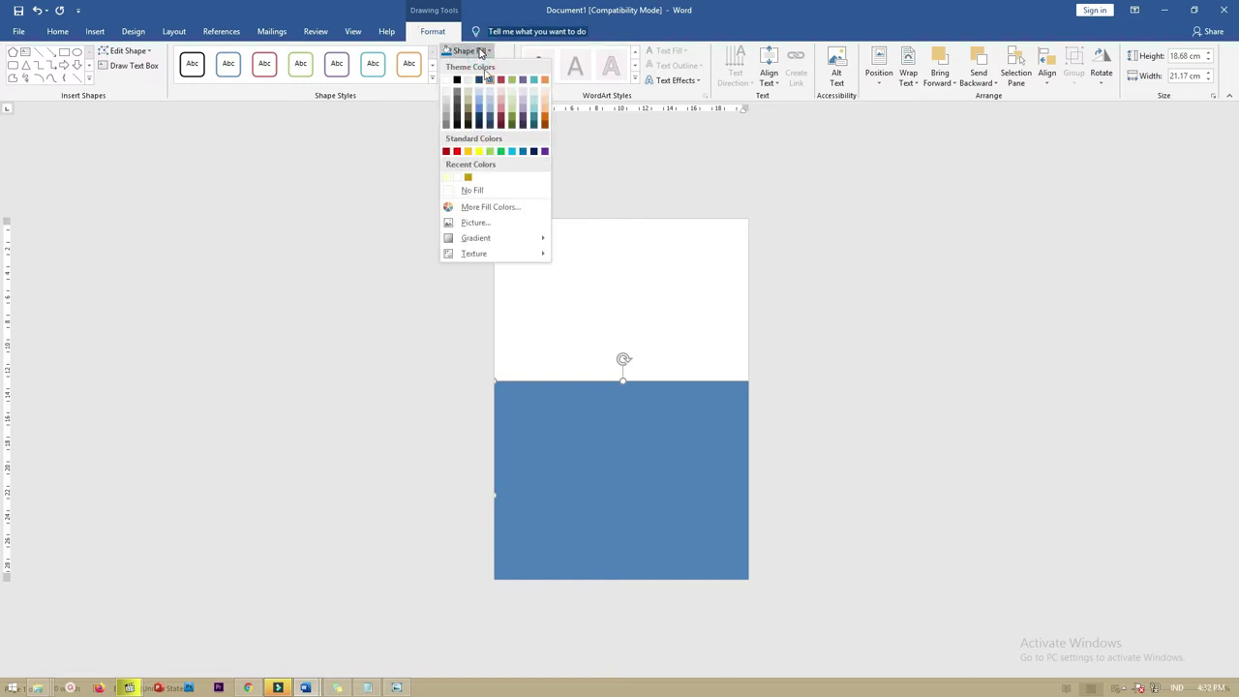
{"action": "mouse_move", "coordinate": [516, 239]}
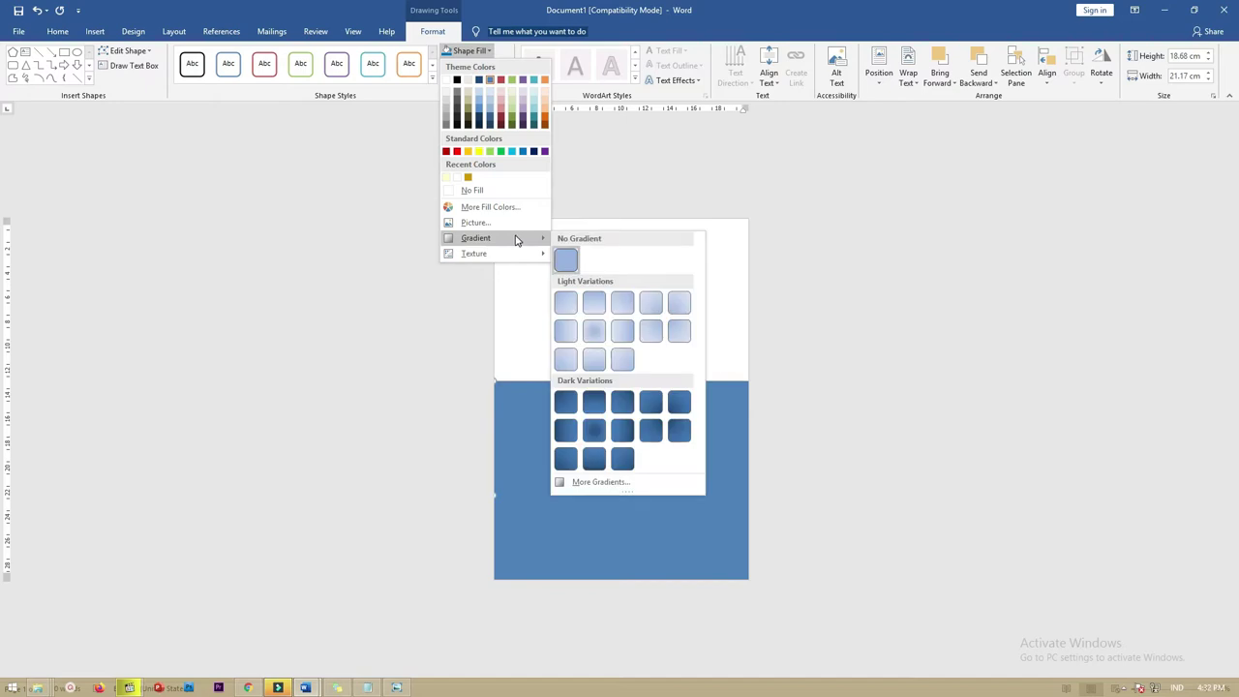
{"action": "left_click", "coordinate": [599, 483]}
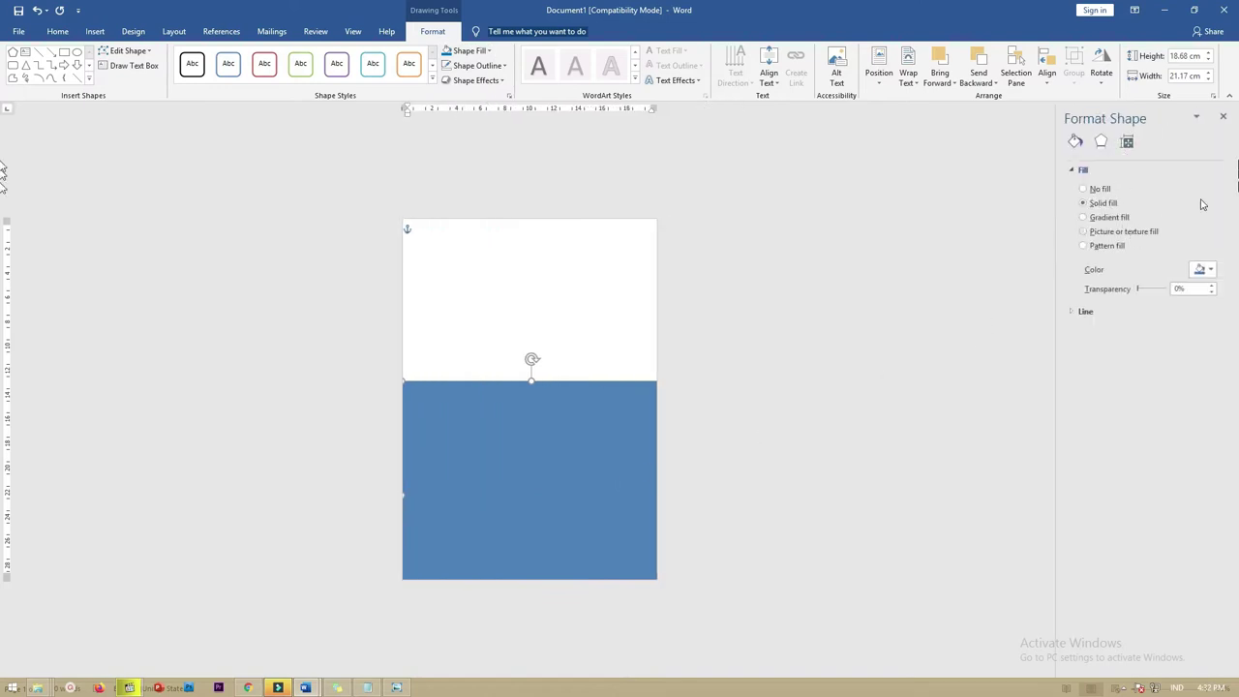
{"action": "left_click", "coordinate": [1087, 189]}
{"action": "left_click", "coordinate": [1087, 201]}
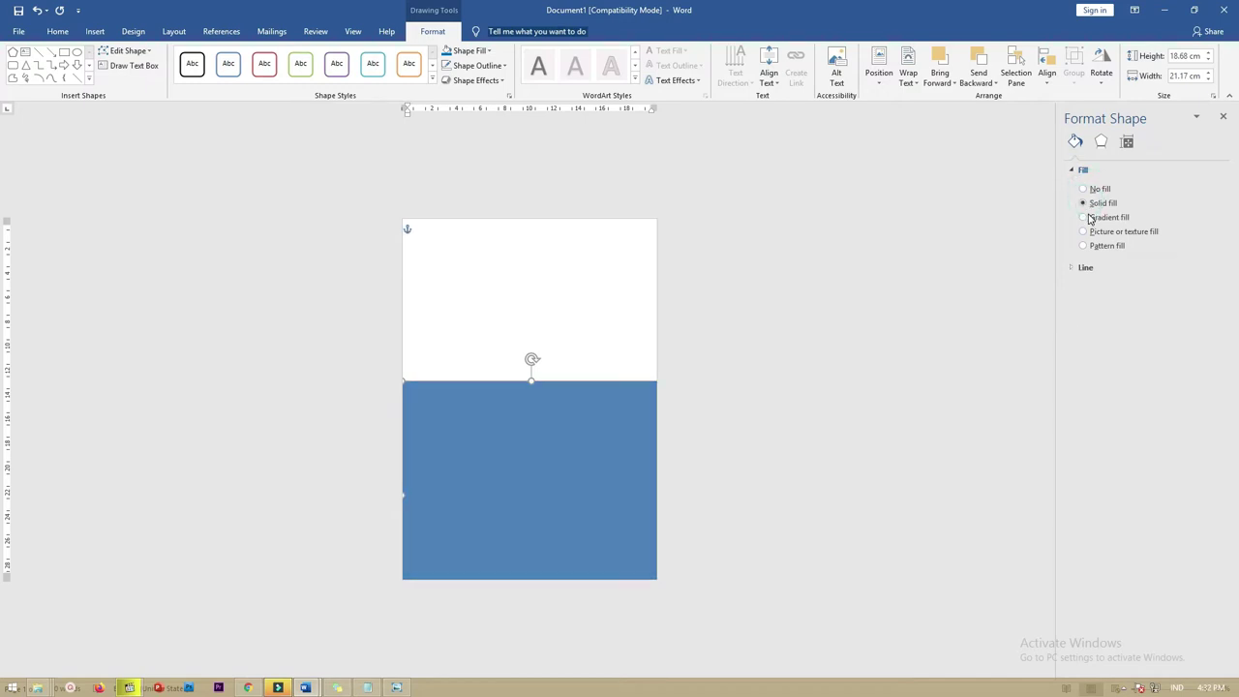
{"action": "left_click", "coordinate": [1087, 217]}
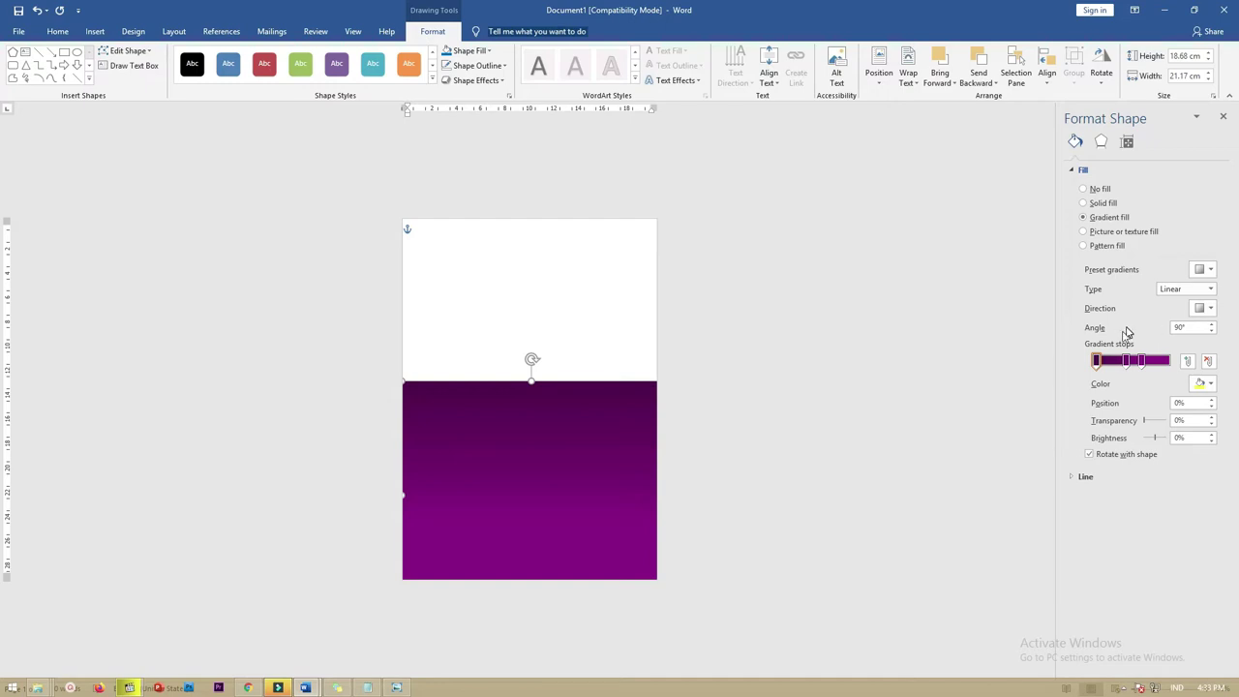
Try a magenta colour for the 62% gradient stop, then cancel the change.
{"action": "left_click", "coordinate": [1098, 361]}
{"action": "left_click", "coordinate": [1138, 358]}
{"action": "left_click", "coordinate": [1215, 385]}
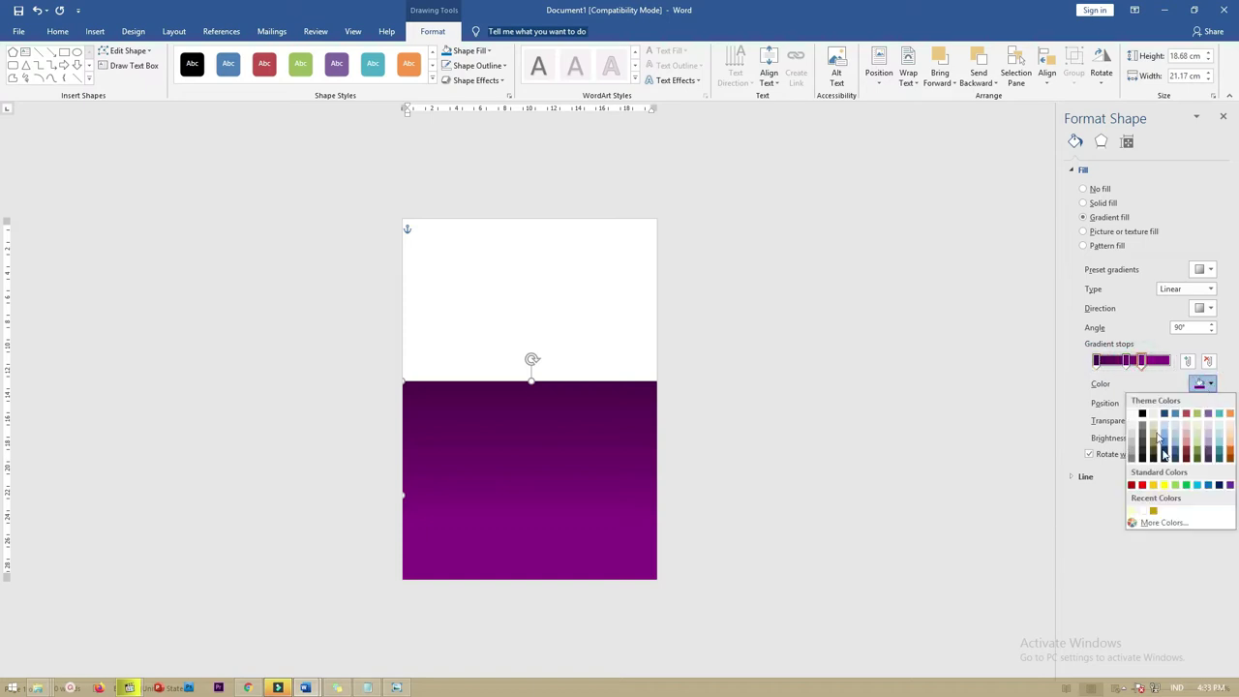
{"action": "left_click", "coordinate": [1165, 522]}
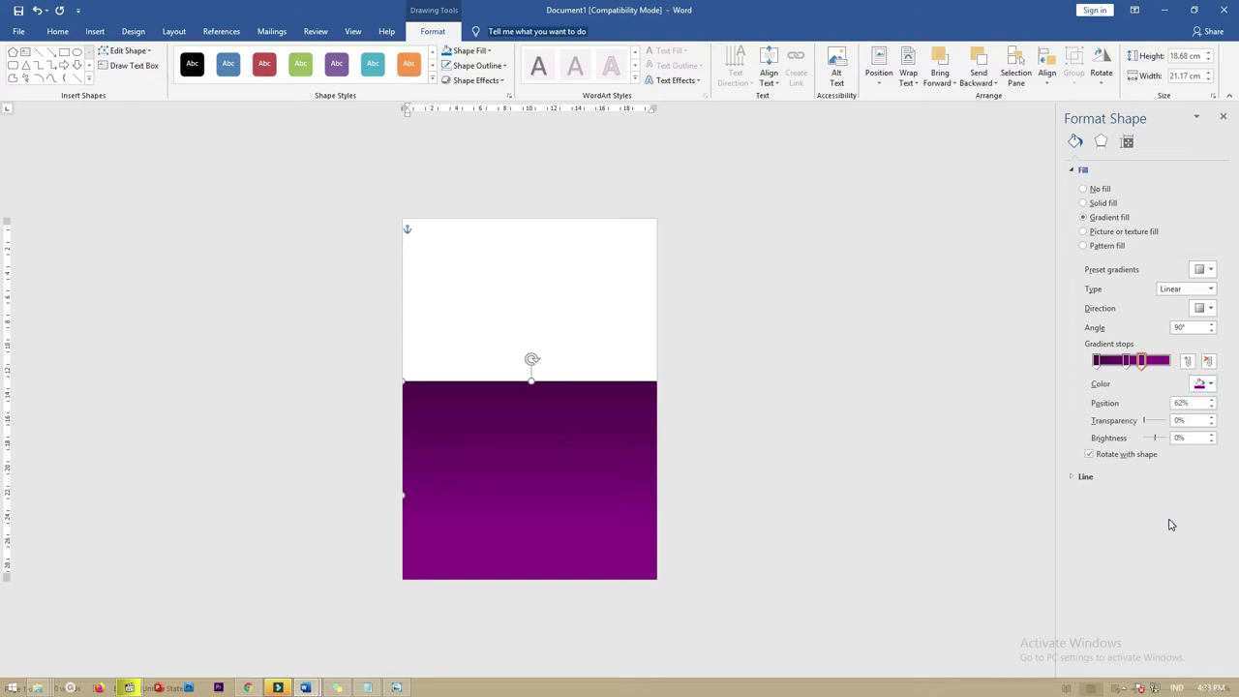
{"action": "left_click_drag", "start_coordinate": [650, 221], "coordinate": [731, 200]}
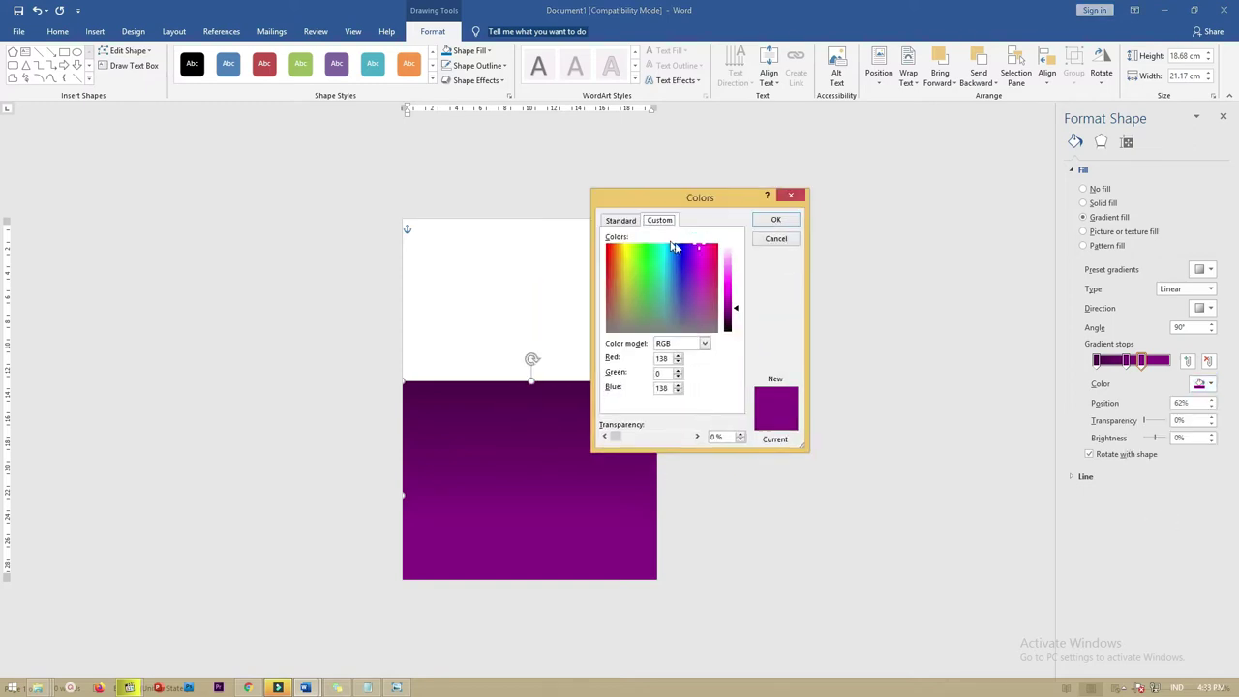
{"action": "left_click", "coordinate": [621, 221]}
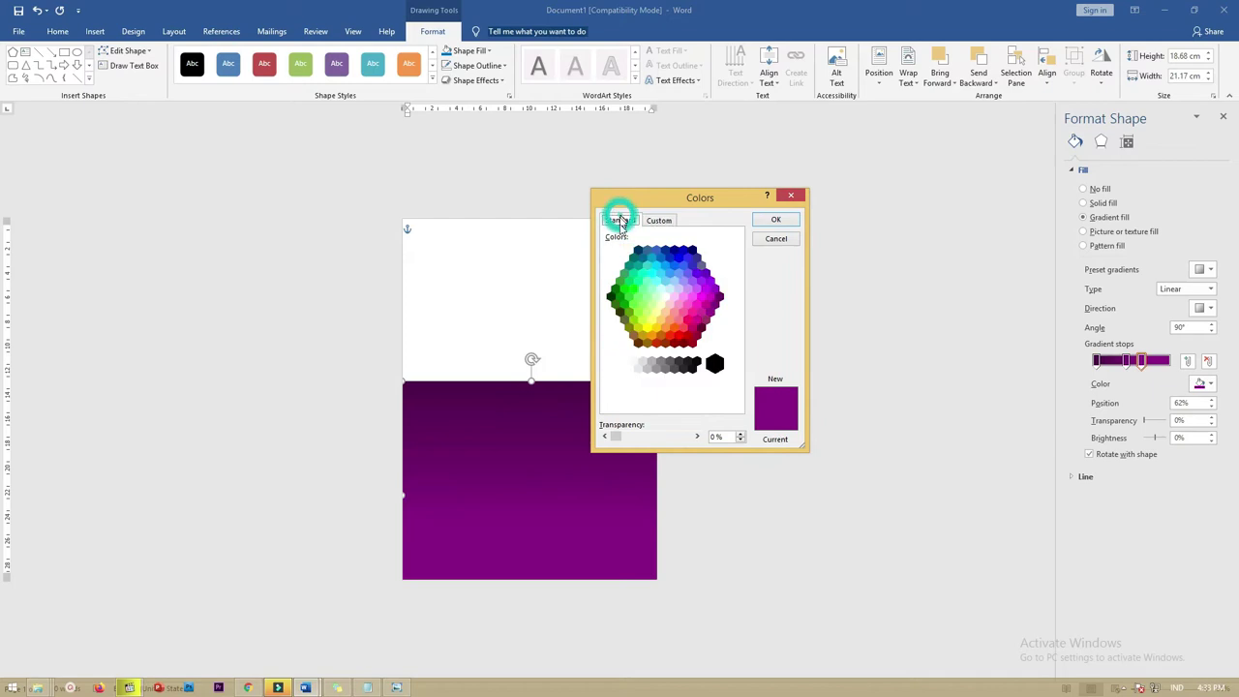
{"action": "left_click", "coordinate": [719, 297]}
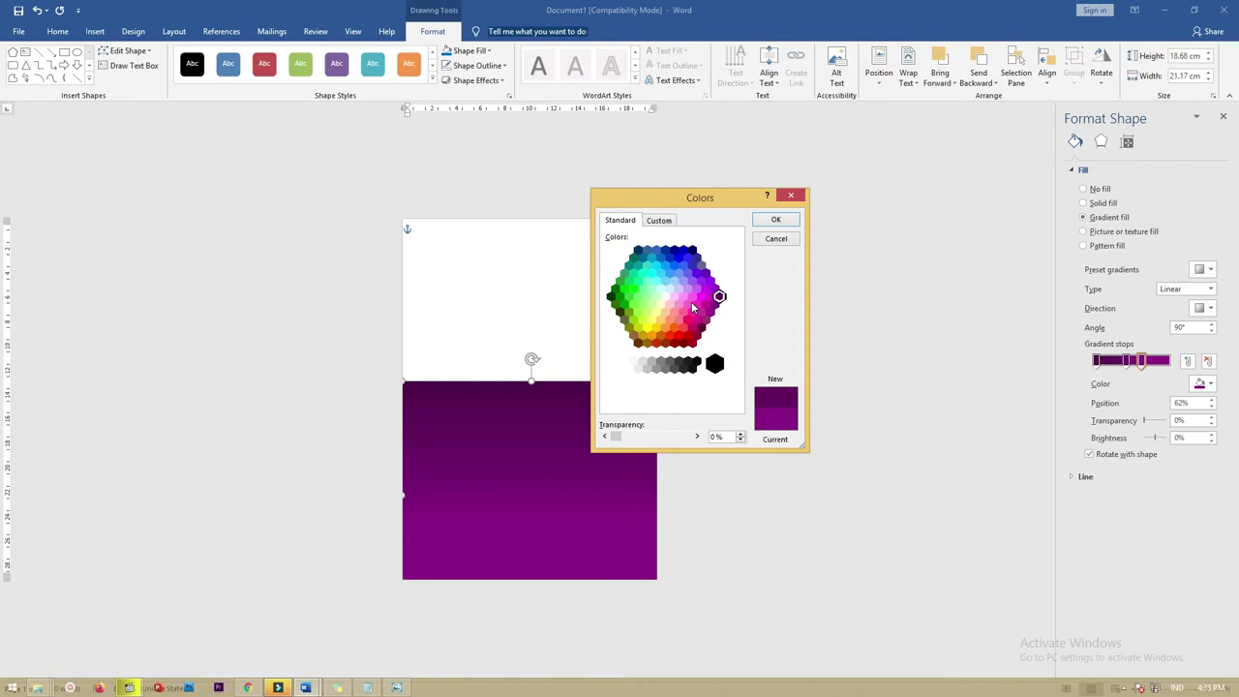
{"action": "left_click", "coordinate": [659, 221]}
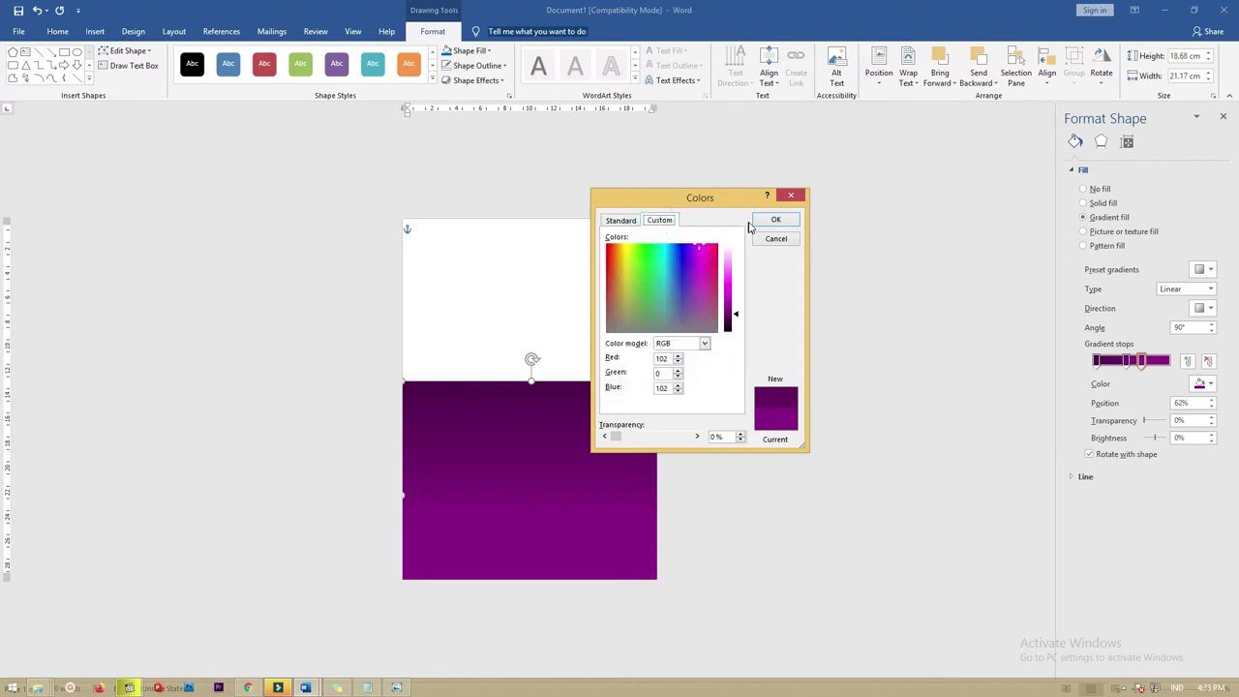
{"action": "left_click", "coordinate": [775, 239]}
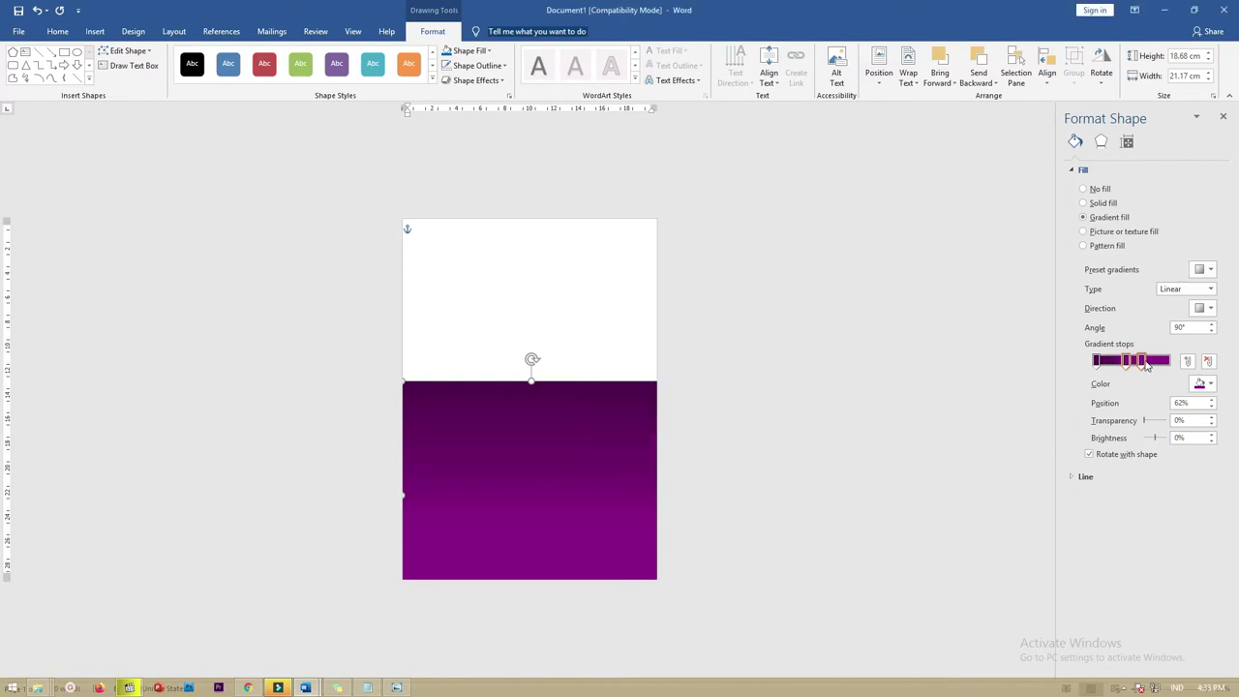
Check the 0% and 62% stops, then deselect to view the purple gradient.
{"action": "left_click", "coordinate": [1097, 361]}
{"action": "left_click", "coordinate": [1140, 361]}
{"action": "left_click", "coordinate": [855, 296]}
{"action": "left_click", "coordinate": [588, 437]}
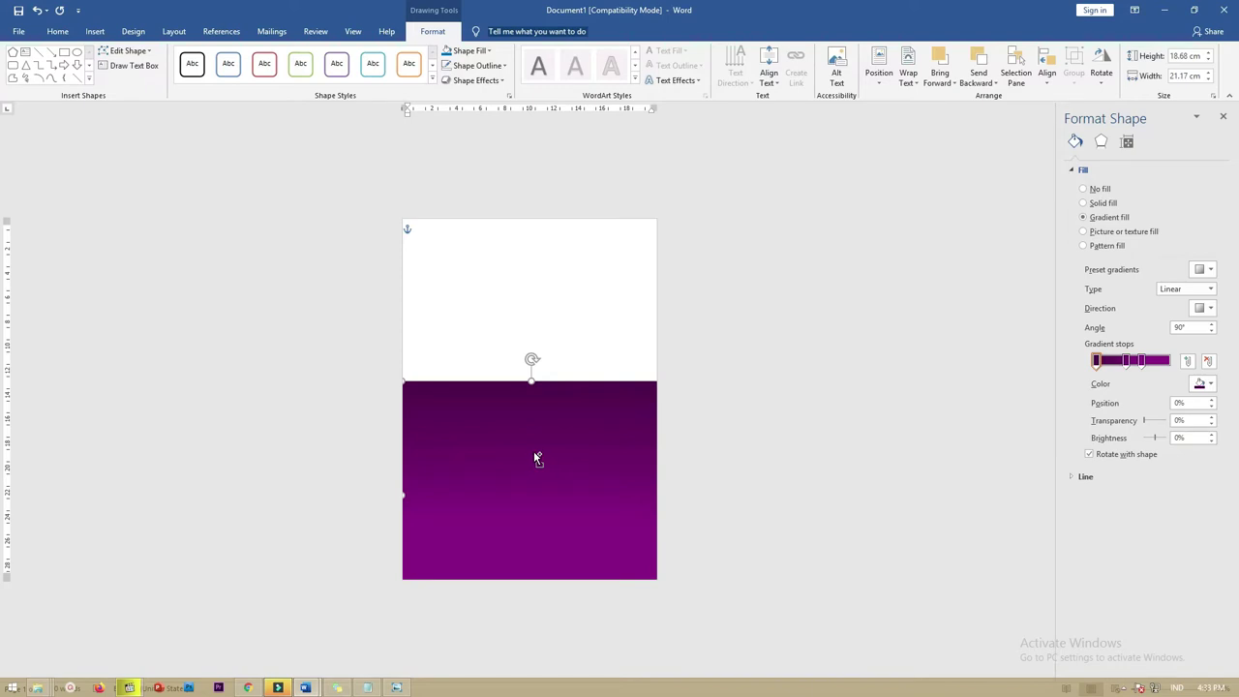
Duplicate the purple block, shrink the copy to a 0.42 cm strip, and place it on the top edge.
{"action": "left_click_drag", "start_coordinate": [537, 458], "coordinate": [534, 410]}
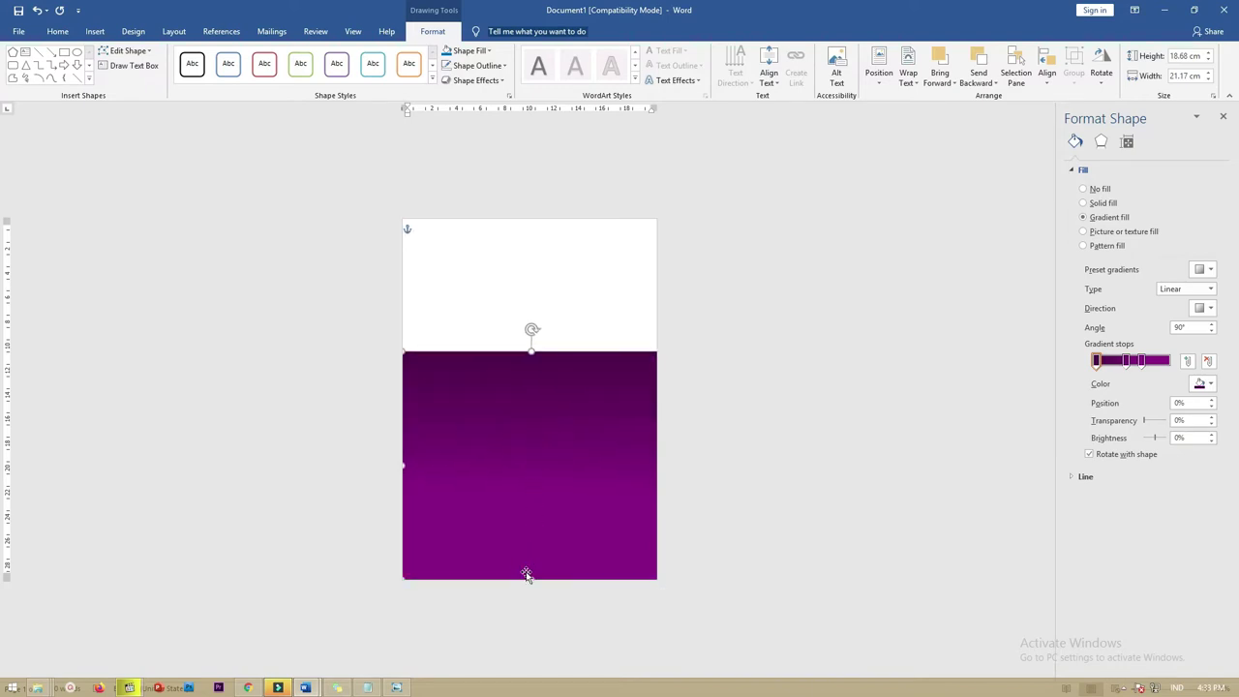
{"action": "left_click_drag", "start_coordinate": [532, 577], "coordinate": [533, 355]}
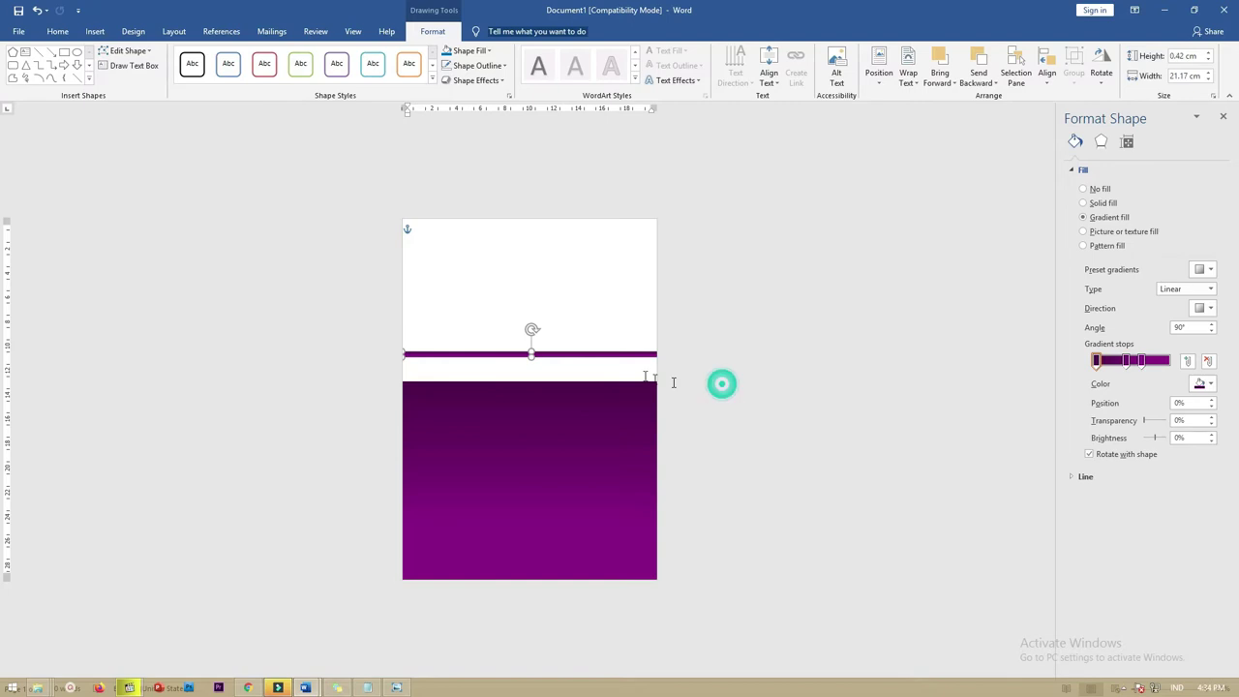
{"action": "left_click", "coordinate": [721, 384]}
{"action": "left_click", "coordinate": [617, 353]}
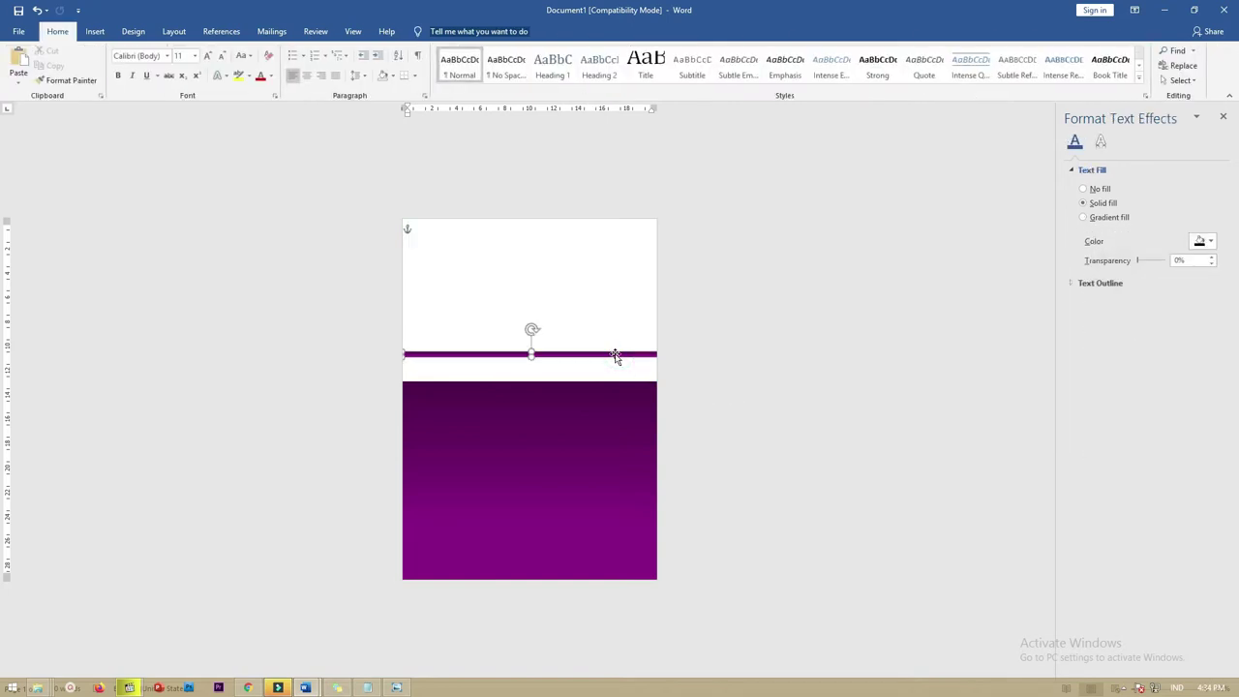
{"action": "left_click_drag", "start_coordinate": [615, 356], "coordinate": [612, 385]}
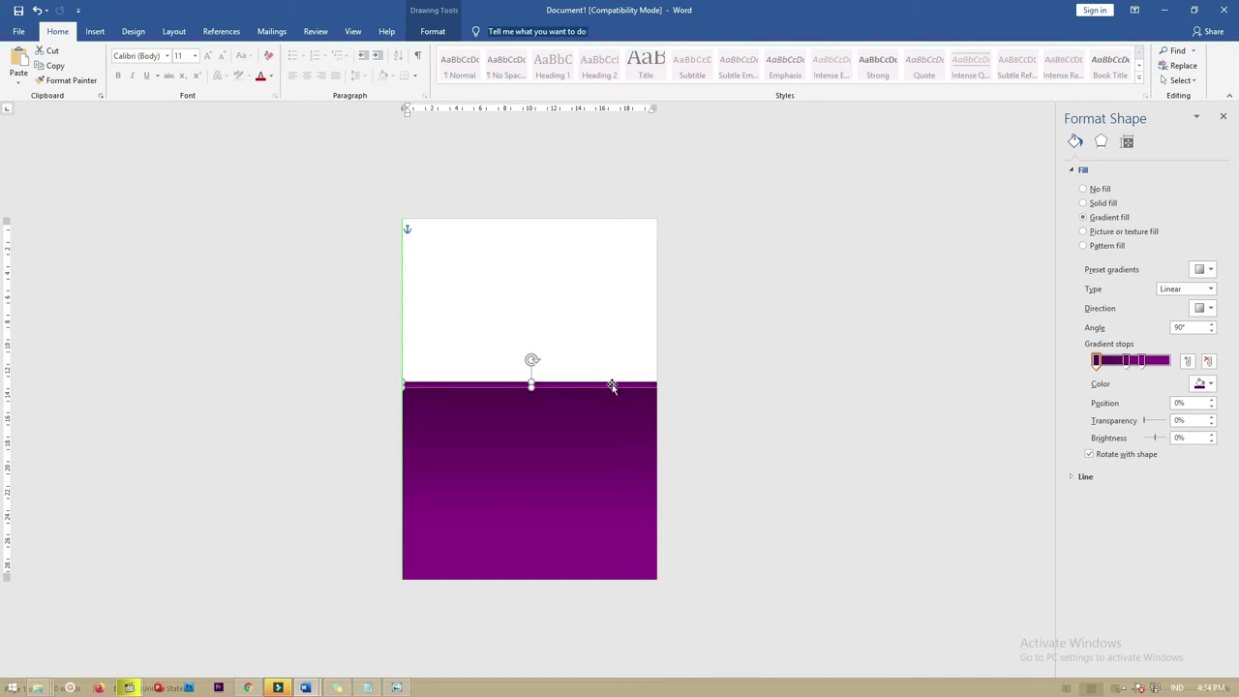
{"action": "left_click_drag", "start_coordinate": [531, 387], "coordinate": [531, 395]}
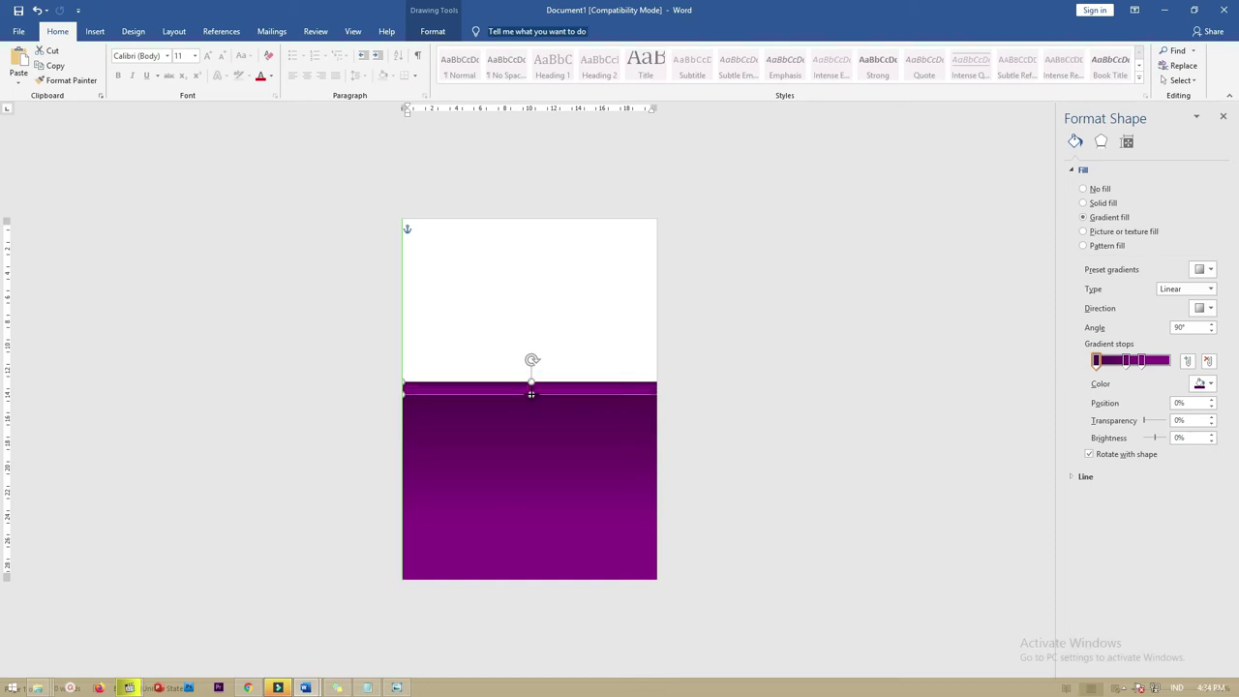
Apply an orange radial preset gradient to the thin strip.
{"action": "left_click", "coordinate": [1200, 289]}
{"action": "left_click", "coordinate": [1169, 267]}
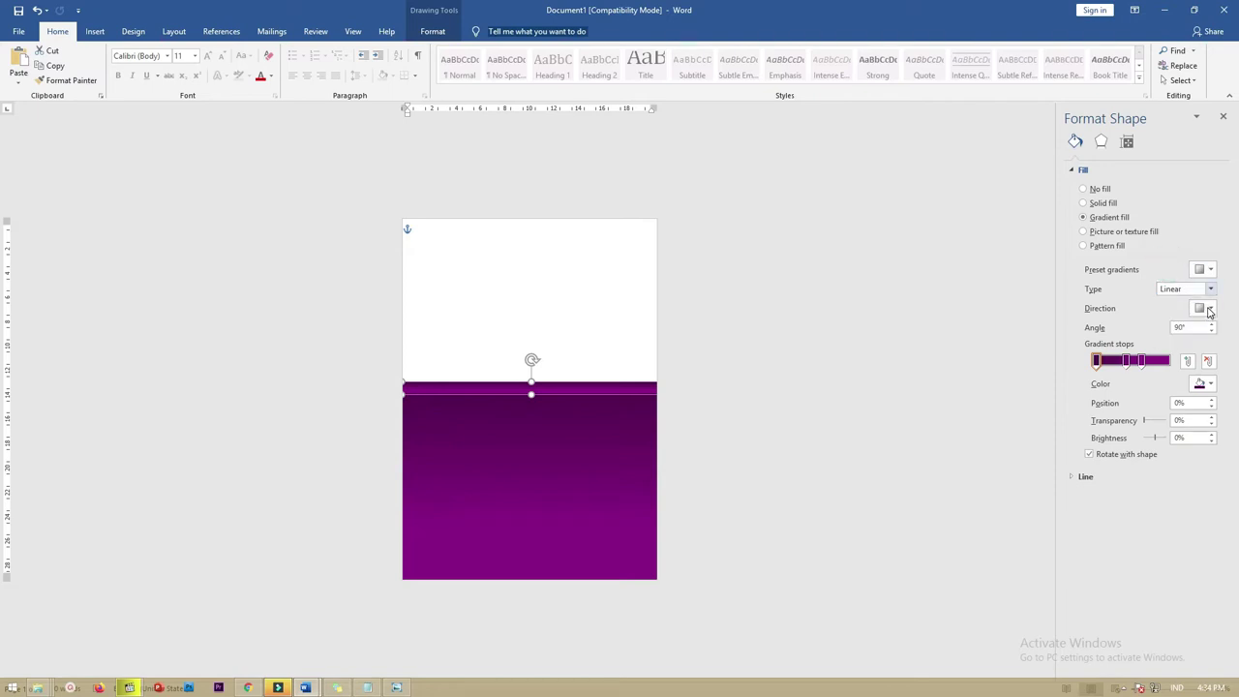
{"action": "left_click", "coordinate": [1208, 269]}
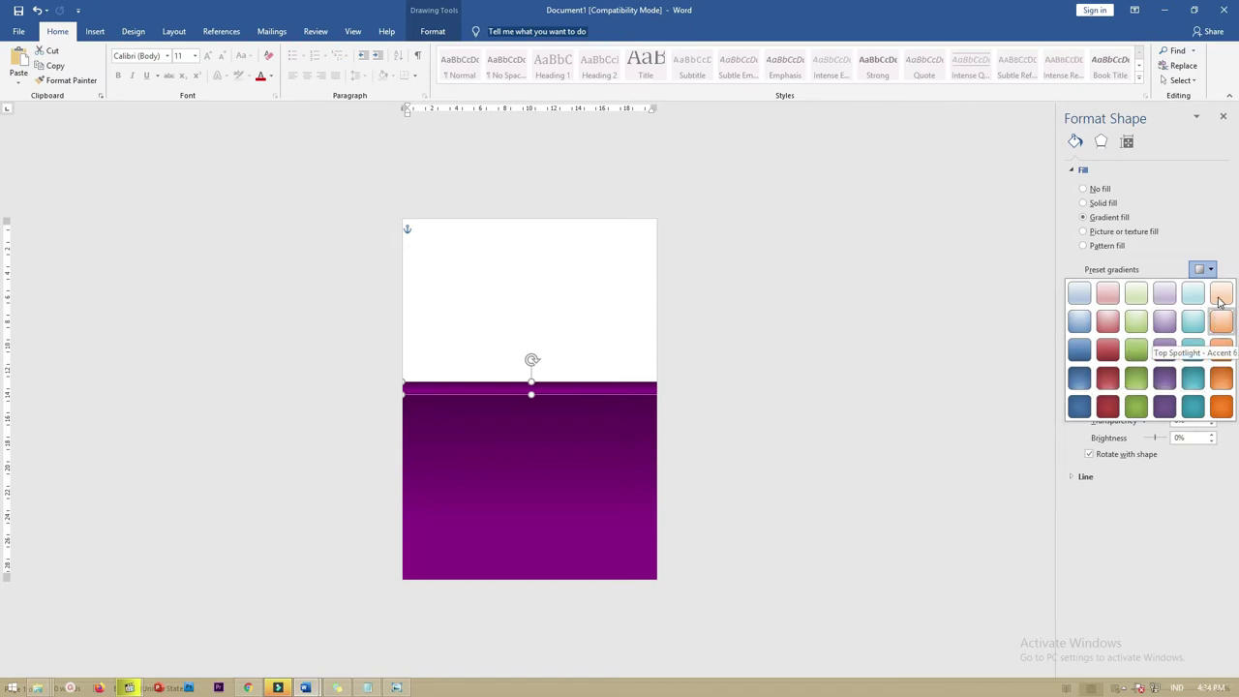
{"action": "left_click", "coordinate": [1221, 406]}
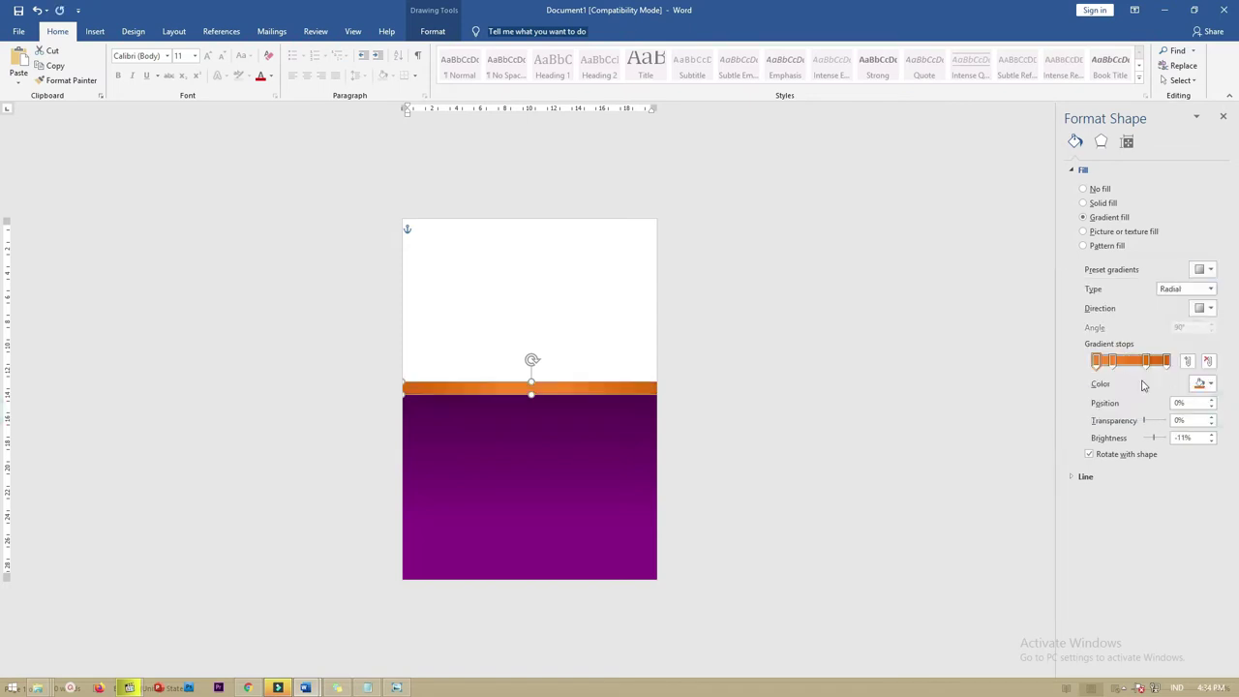
Set all four gradient stops to the gold Recent Colors swatch.
{"action": "left_click", "coordinate": [1114, 365]}
{"action": "left_click", "coordinate": [1095, 362]}
{"action": "left_click", "coordinate": [1209, 385]}
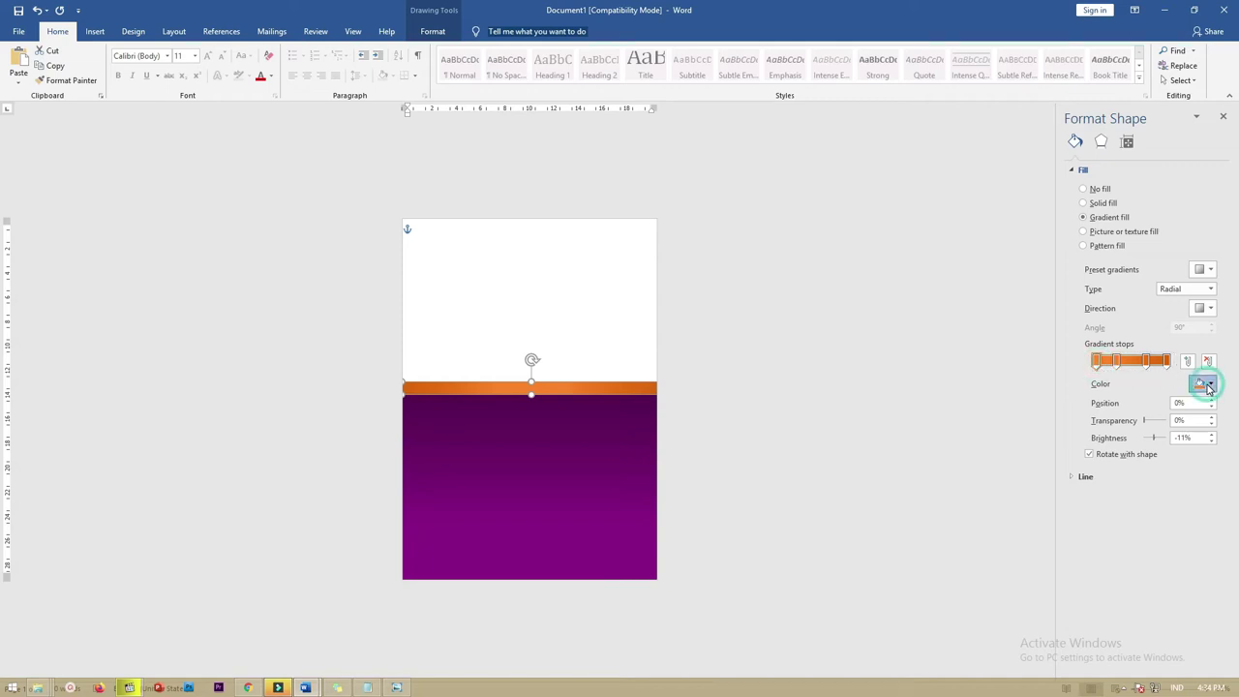
{"action": "left_click", "coordinate": [1155, 510]}
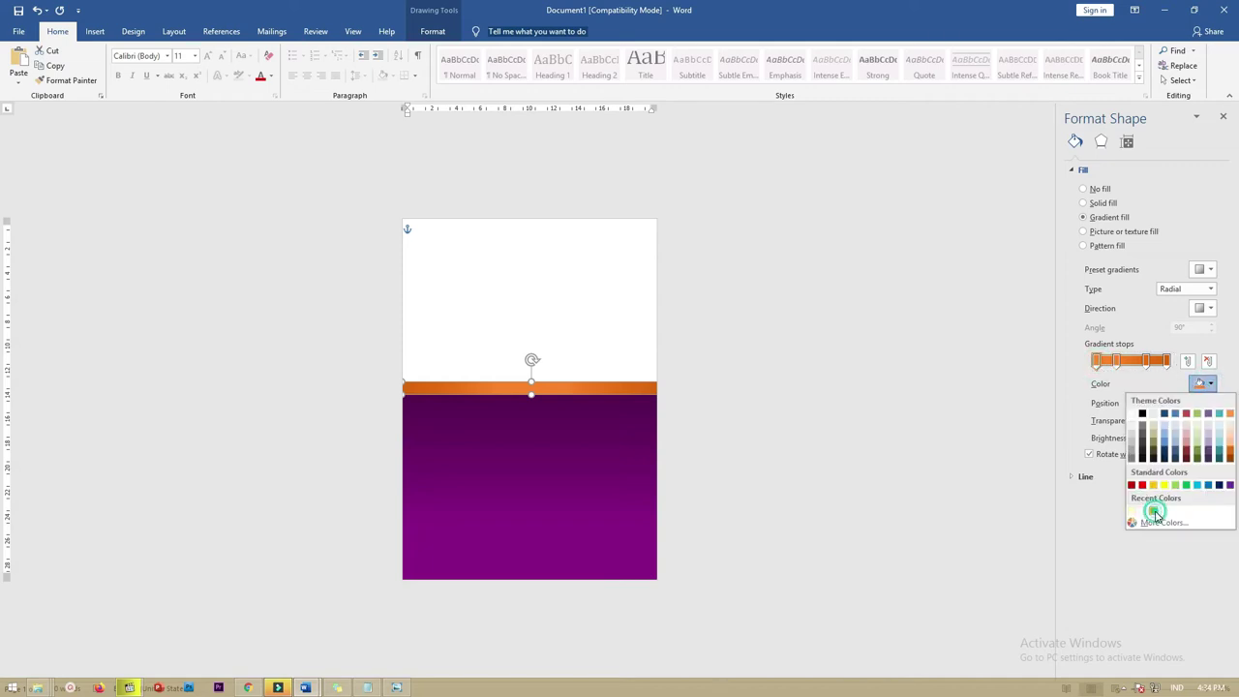
{"action": "left_click", "coordinate": [1118, 362]}
{"action": "left_click", "coordinate": [1208, 384]}
{"action": "left_click", "coordinate": [1137, 511]}
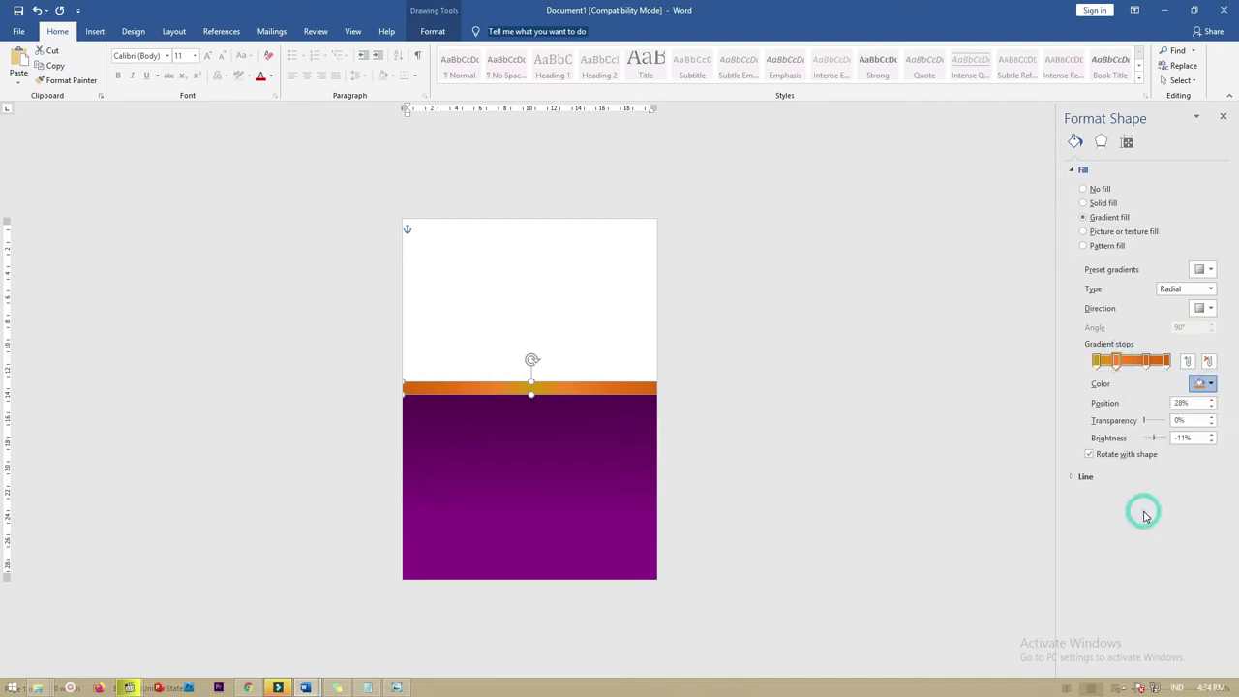
{"action": "left_click", "coordinate": [1148, 361]}
{"action": "left_click", "coordinate": [1208, 383]}
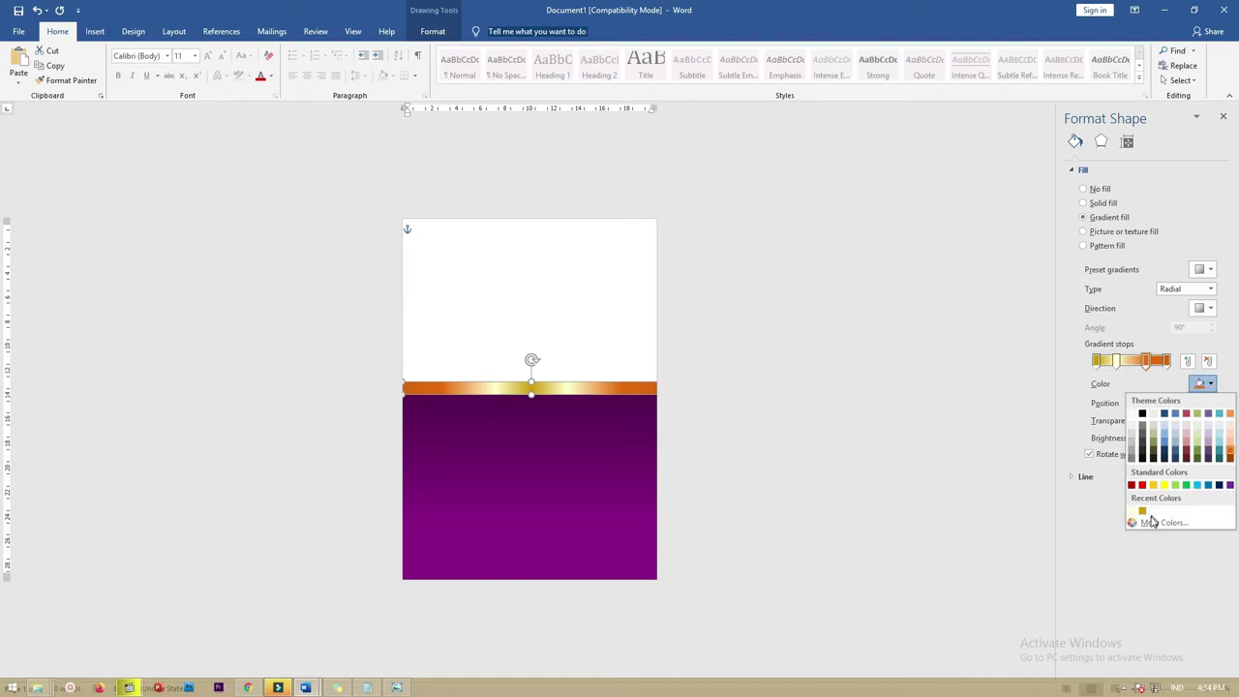
{"action": "left_click", "coordinate": [1143, 510]}
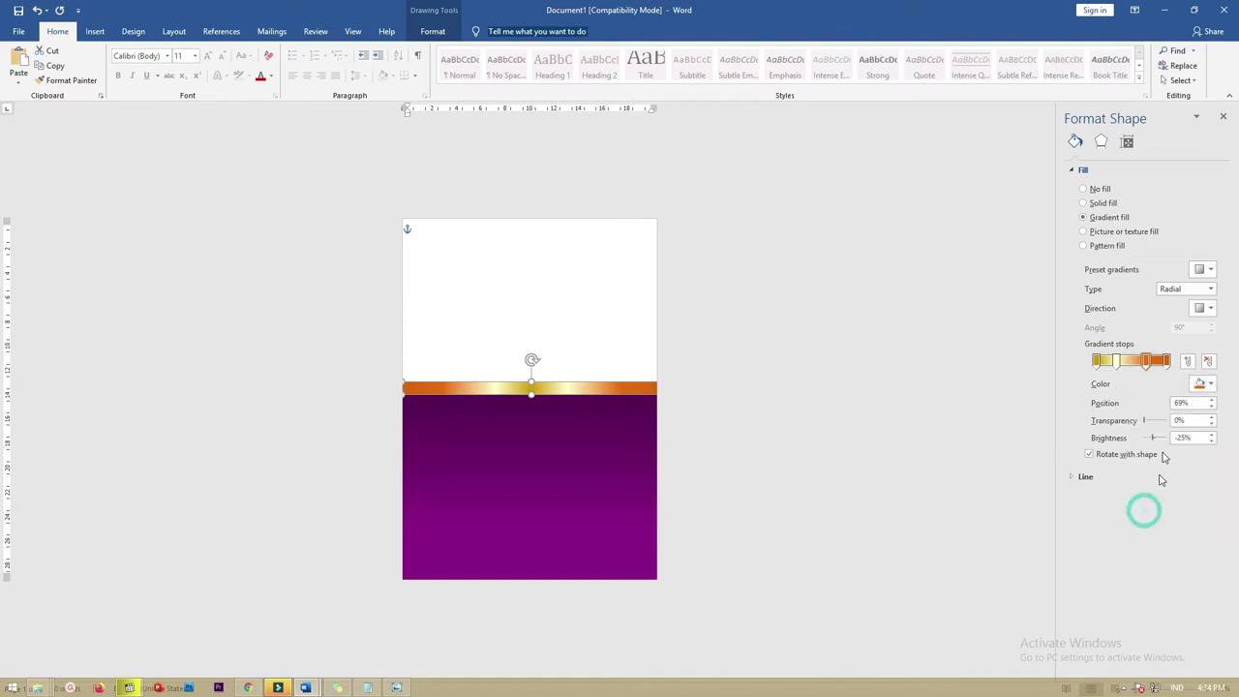
{"action": "left_click", "coordinate": [1167, 362]}
{"action": "left_click", "coordinate": [1209, 384]}
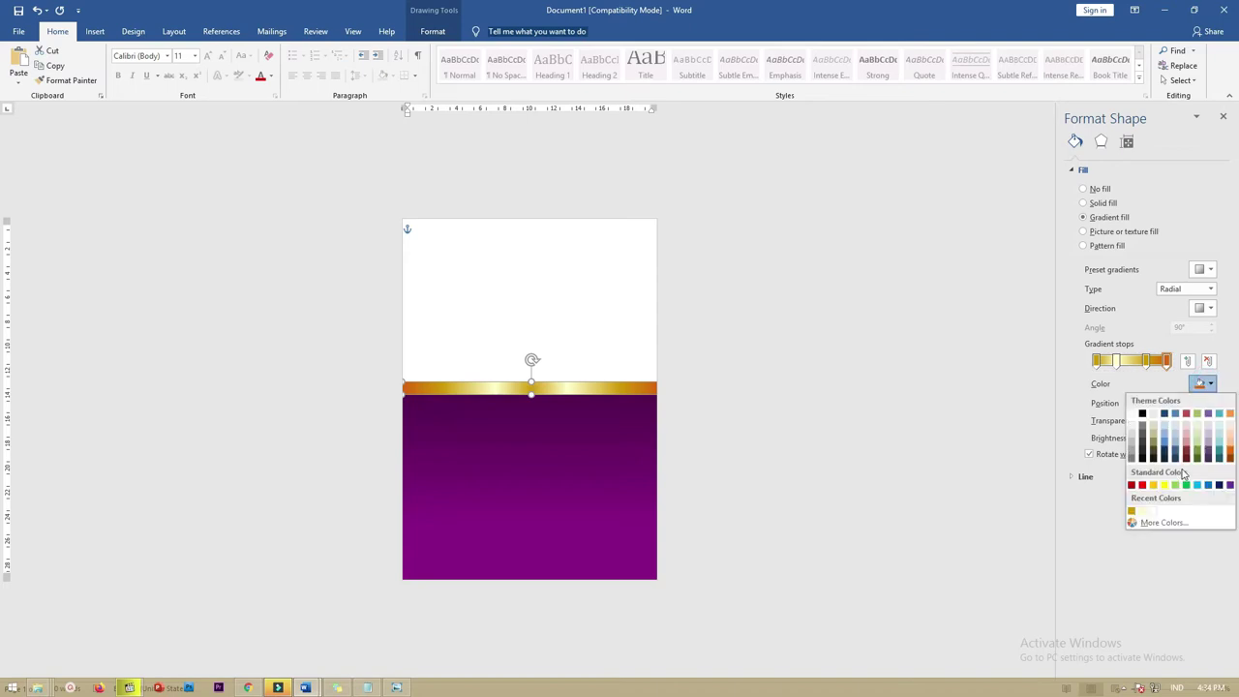
{"action": "left_click", "coordinate": [1146, 513]}
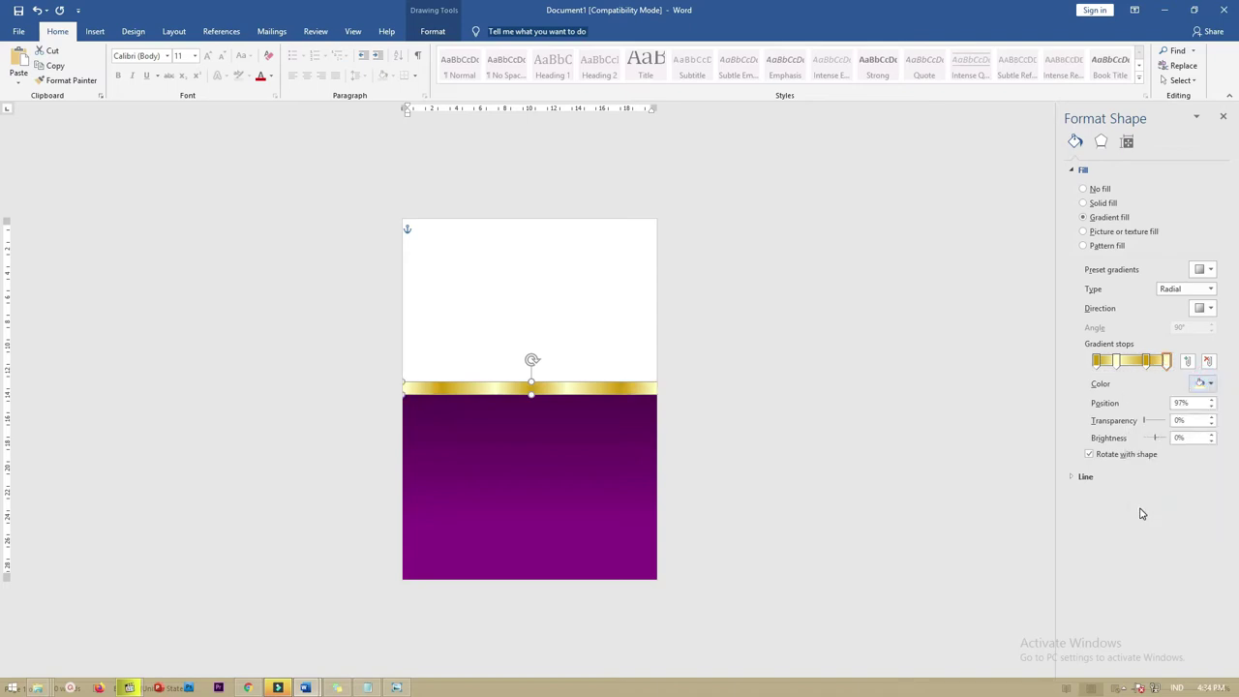
Slide the gold gradient stops to new positions around 17%, 19%, 46% and 52%.
{"action": "left_click_drag", "start_coordinate": [1116, 364], "coordinate": [1128, 364]}
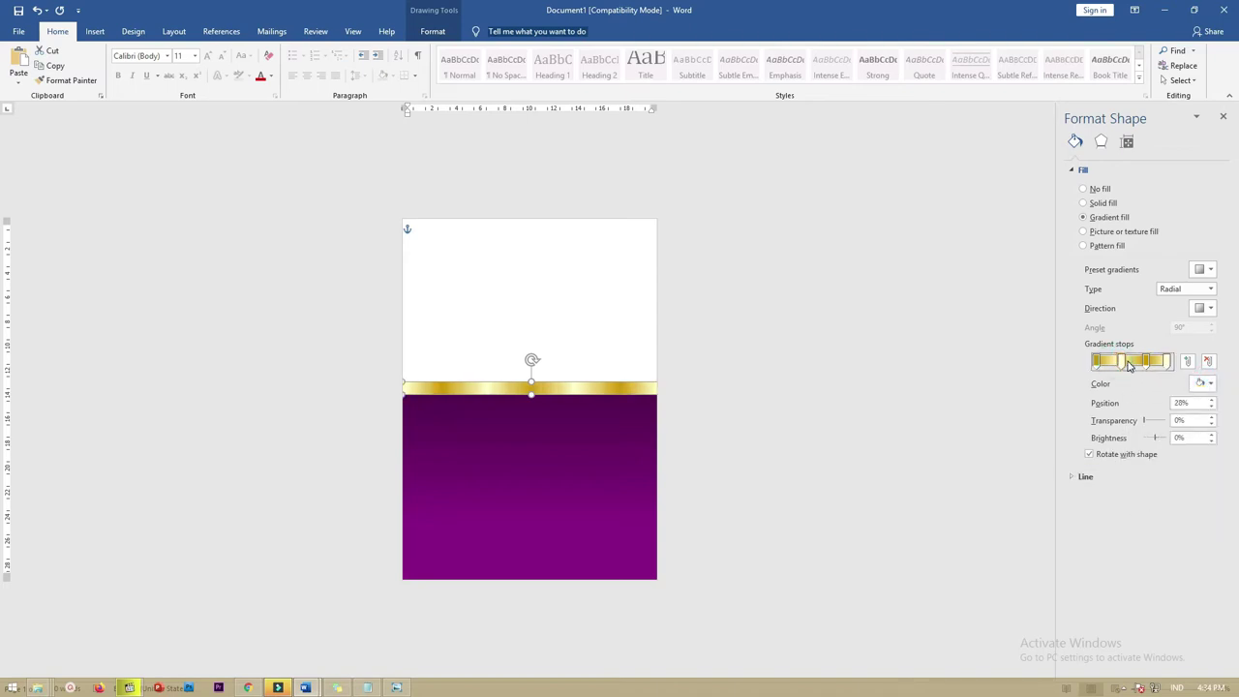
{"action": "left_click", "coordinate": [1149, 363]}
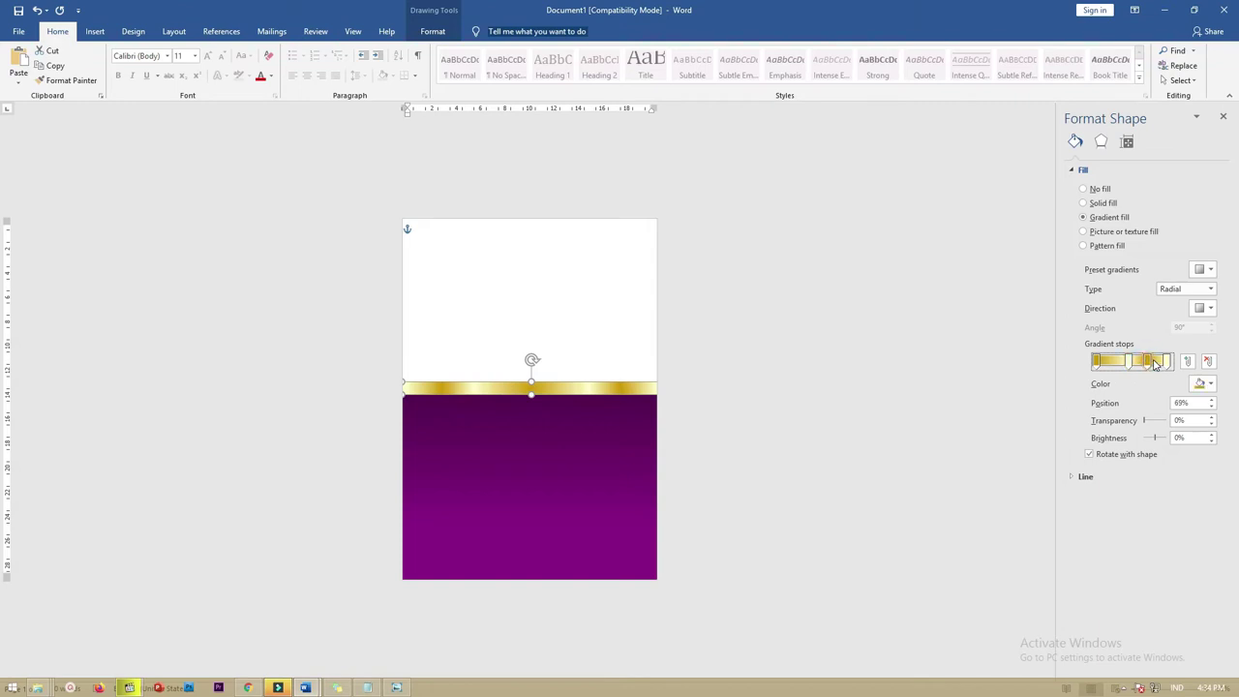
{"action": "left_click", "coordinate": [1128, 363]}
{"action": "left_click", "coordinate": [1096, 364]}
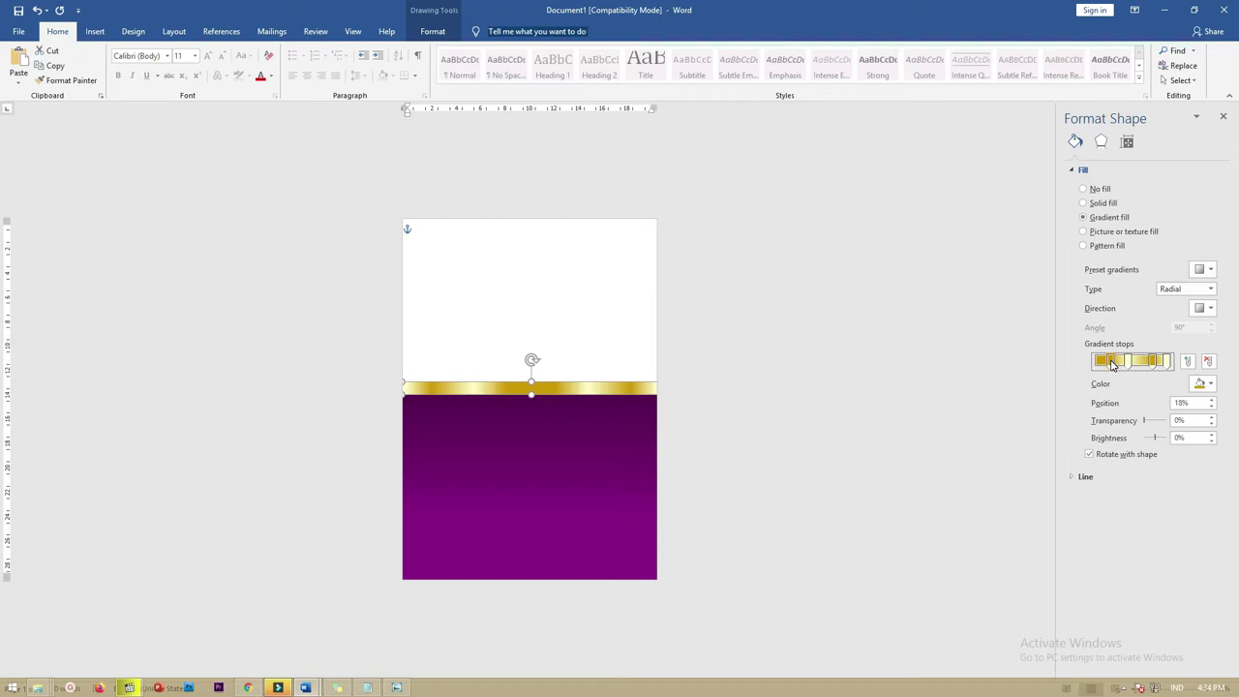
{"action": "left_click", "coordinate": [1102, 378]}
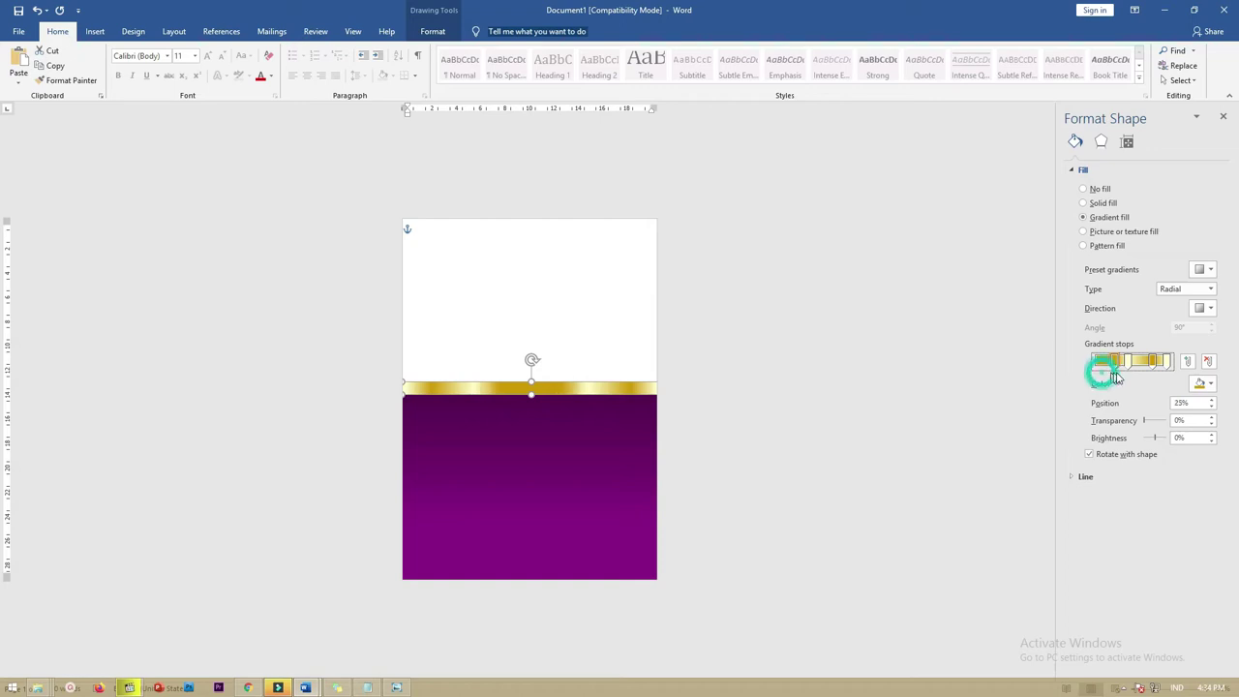
{"action": "left_click", "coordinate": [1102, 366]}
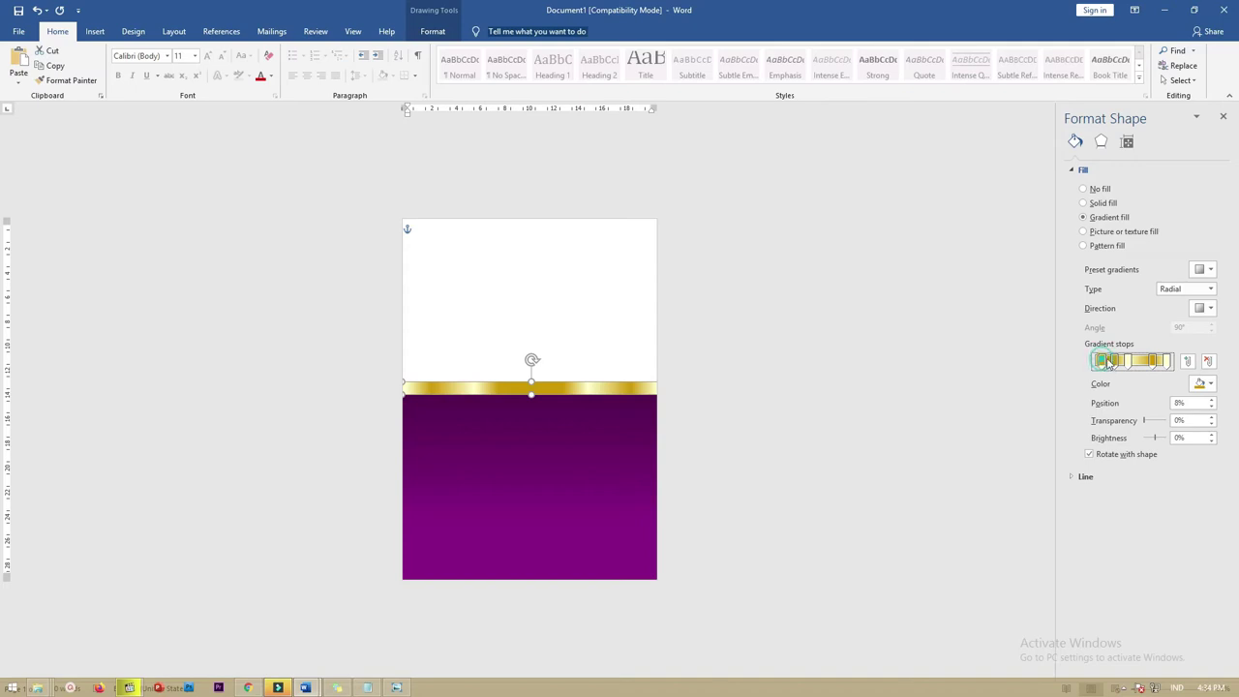
{"action": "mouse_move", "coordinate": [1134, 364]}
{"action": "left_mouse_down"}
{"action": "mouse_move", "coordinate": [1147, 364]}
{"action": "mouse_move", "coordinate": [1092, 365]}
{"action": "left_mouse_up"}
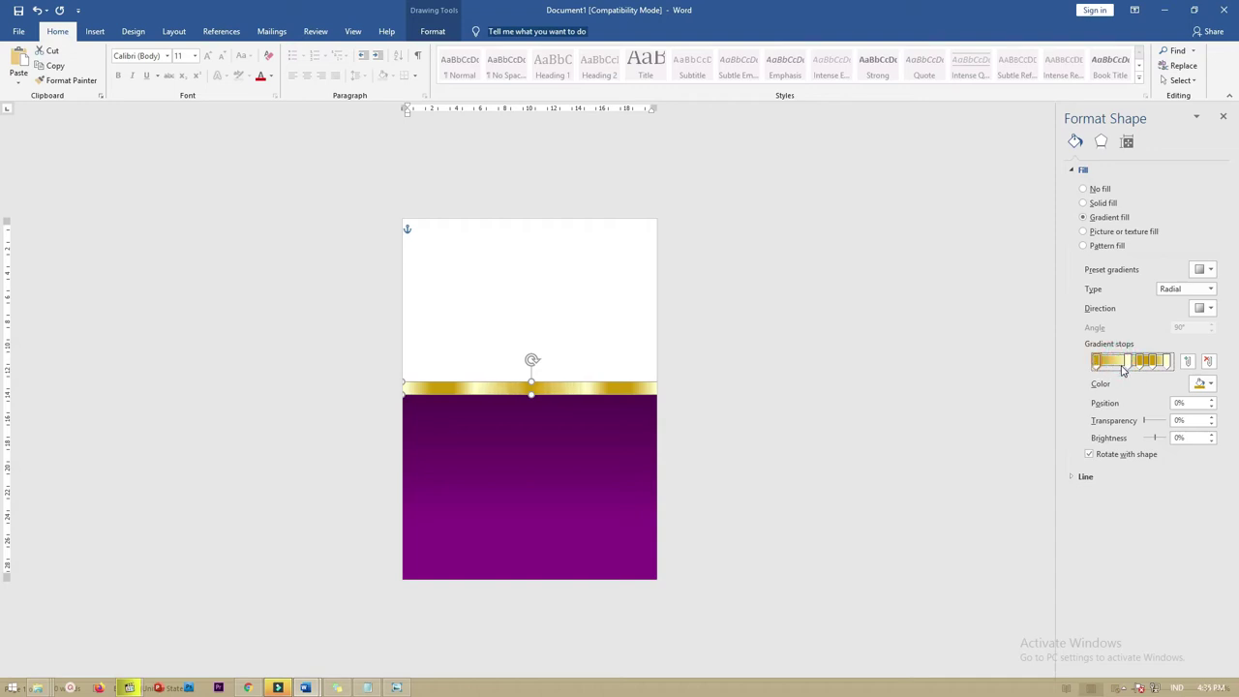
{"action": "left_click_drag", "start_coordinate": [1114, 366], "coordinate": [1096, 365]}
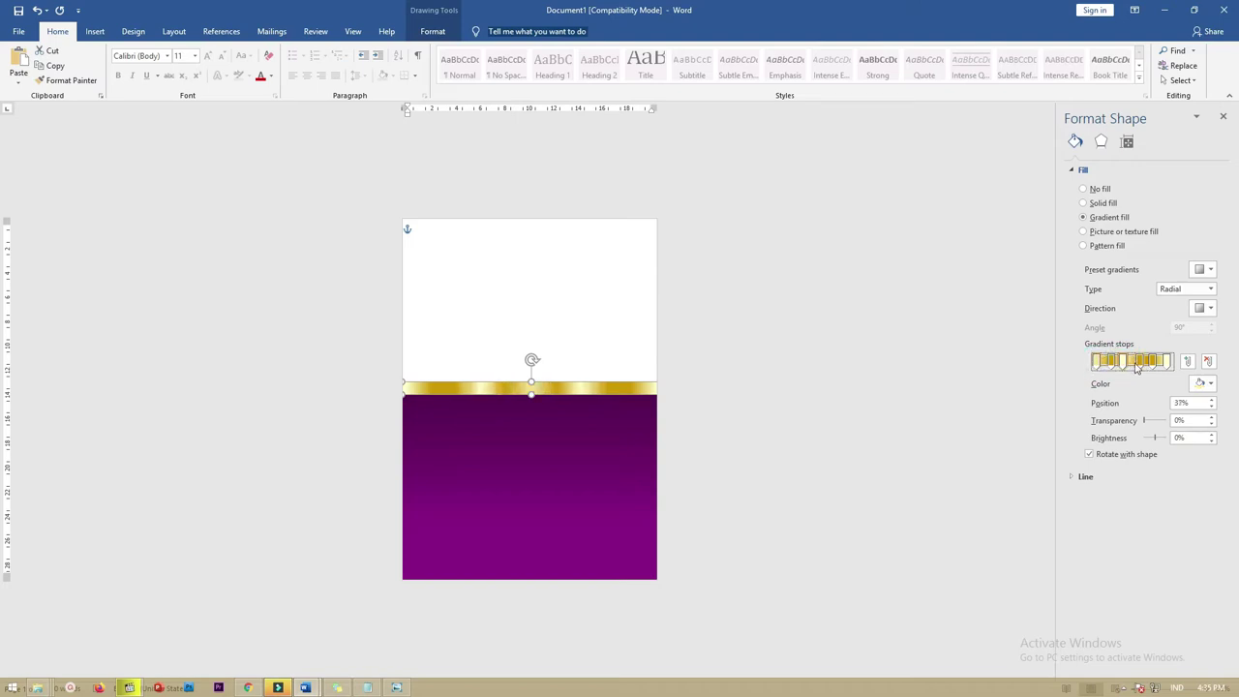
{"action": "left_click_drag", "start_coordinate": [1128, 365], "coordinate": [1130, 365]}
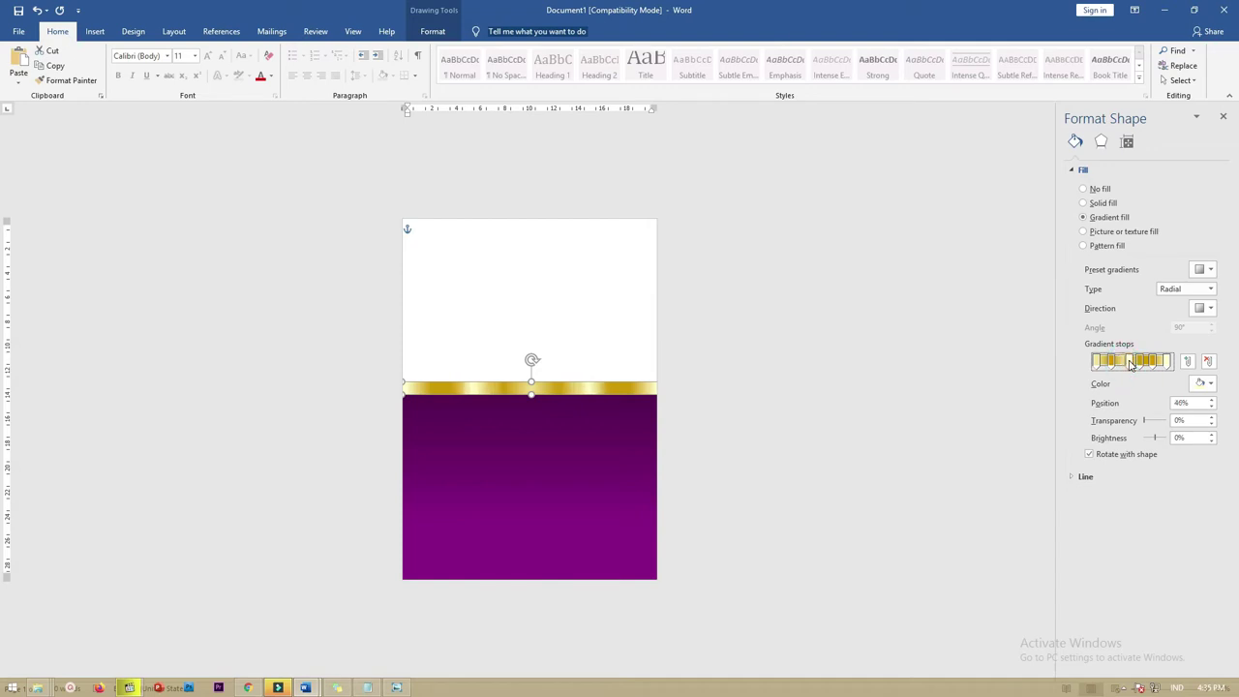
{"action": "left_click", "coordinate": [1107, 363]}
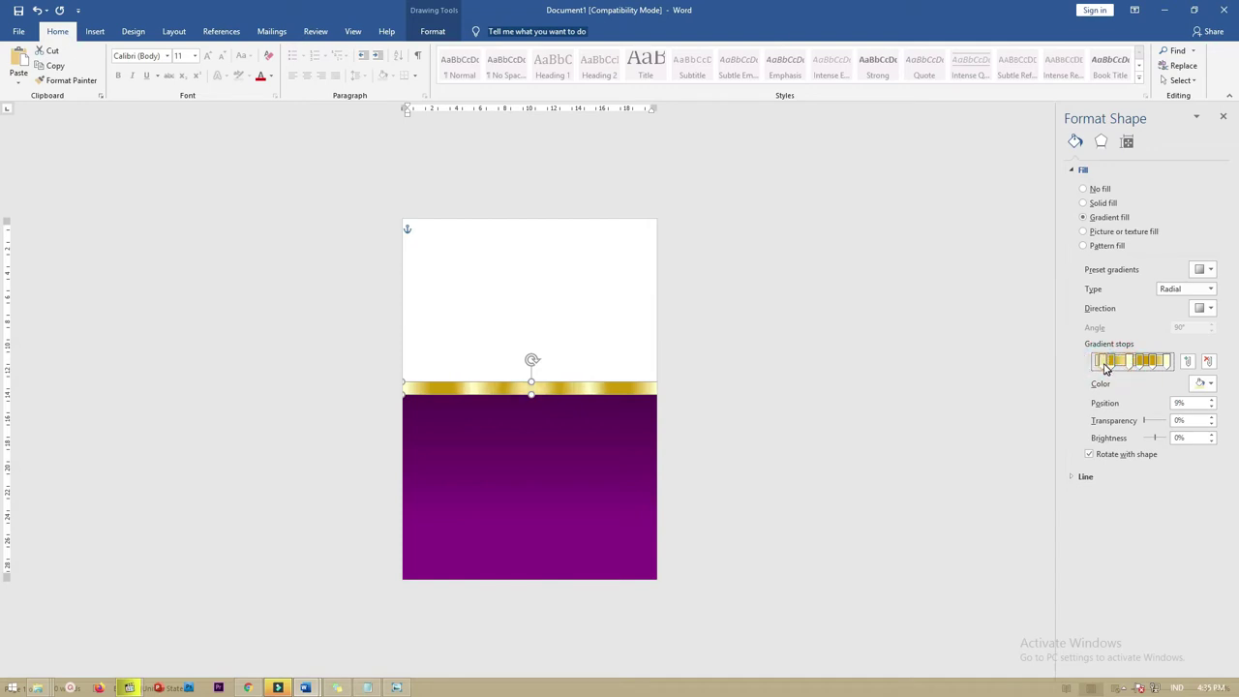
{"action": "mouse_move", "coordinate": [1111, 364]}
{"action": "left_mouse_down"}
{"action": "mouse_move", "coordinate": [1099, 369]}
{"action": "mouse_move", "coordinate": [1130, 364]}
{"action": "mouse_move", "coordinate": [1095, 363]}
{"action": "mouse_move", "coordinate": [1138, 365]}
{"action": "left_mouse_up"}
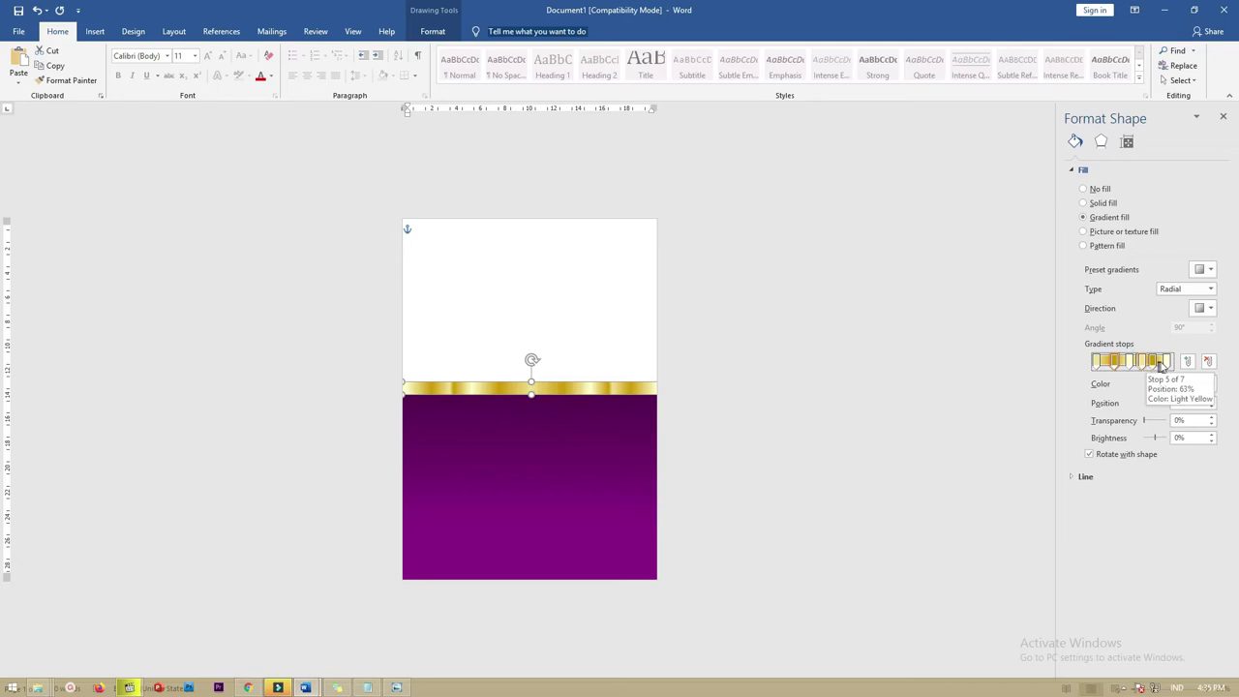
Delete an extra gradient stop, review the remaining stops, and check the shimmering band.
{"action": "left_click", "coordinate": [1148, 363]}
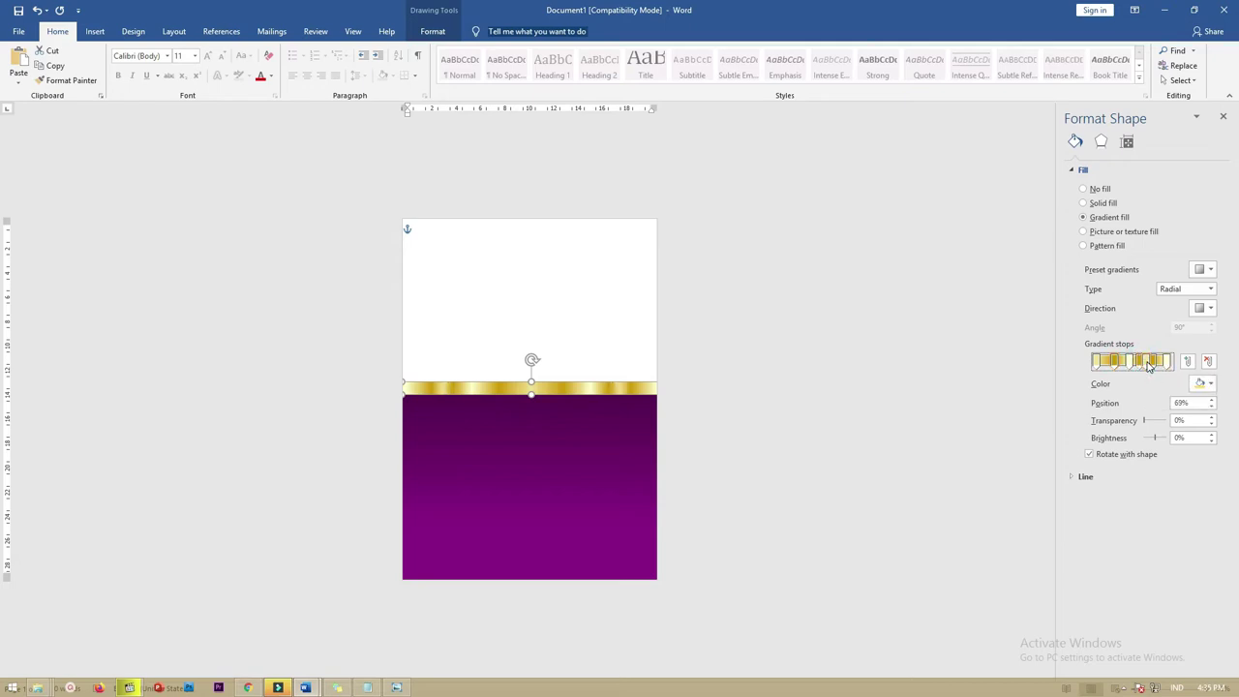
{"action": "left_click", "coordinate": [1208, 362]}
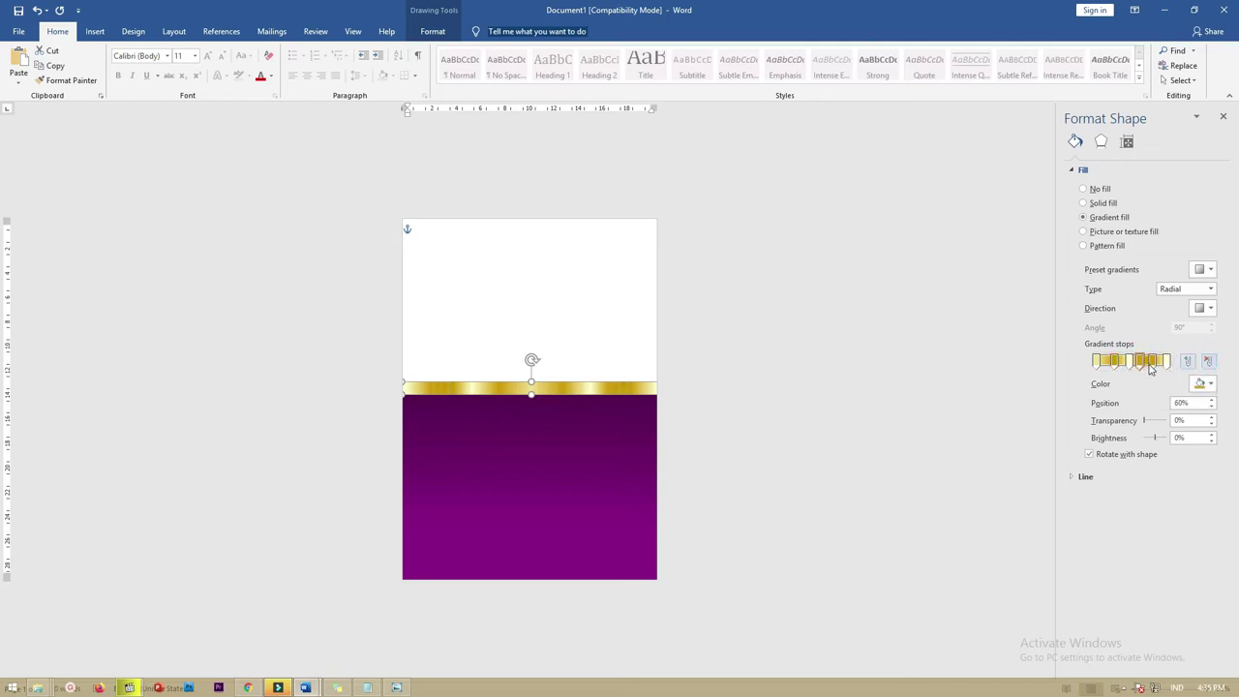
{"action": "left_click", "coordinate": [1160, 361]}
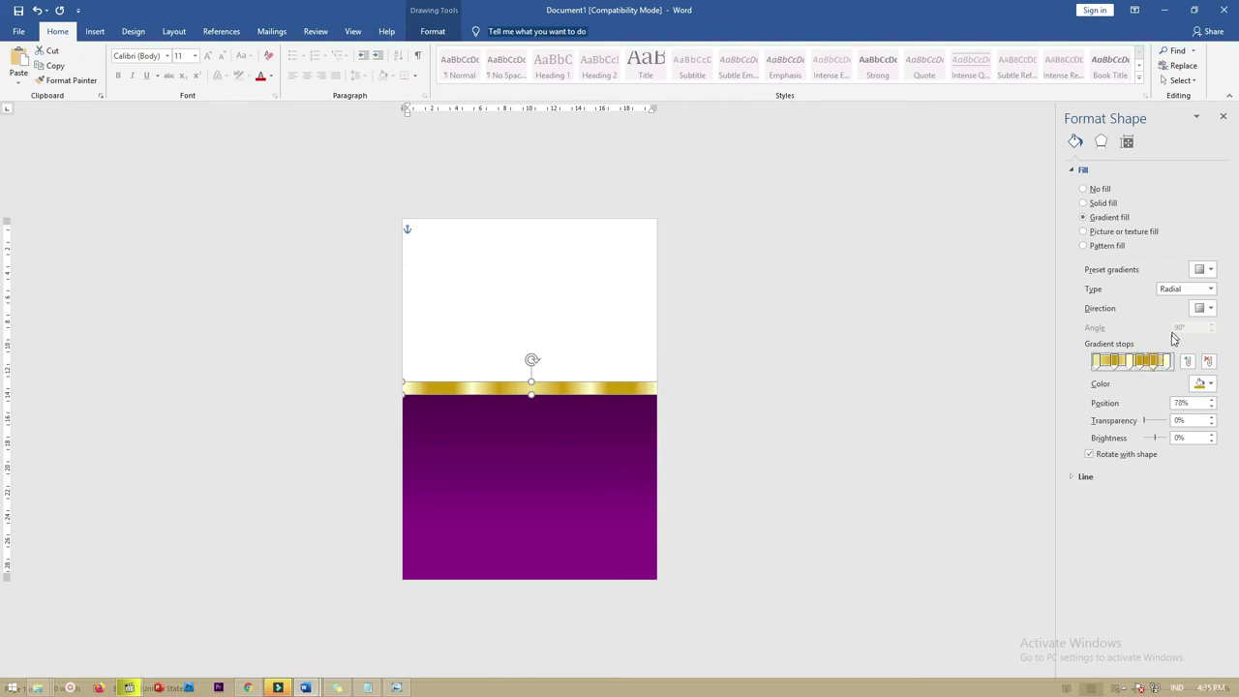
{"action": "left_click", "coordinate": [1129, 362]}
{"action": "left_click", "coordinate": [1155, 362]}
{"action": "left_click", "coordinate": [834, 351]}
{"action": "left_click", "coordinate": [578, 388]}
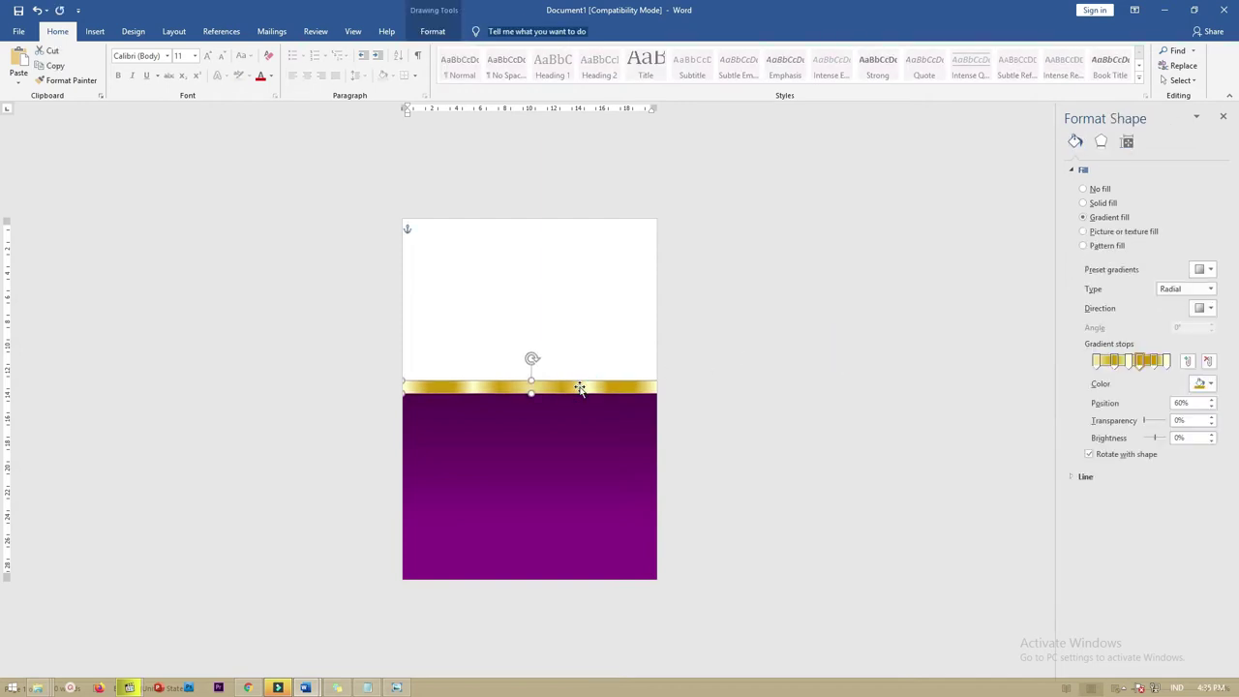
Draw a rectangle over the upper page reaching down into the purple area.
{"action": "left_click", "coordinate": [774, 294]}
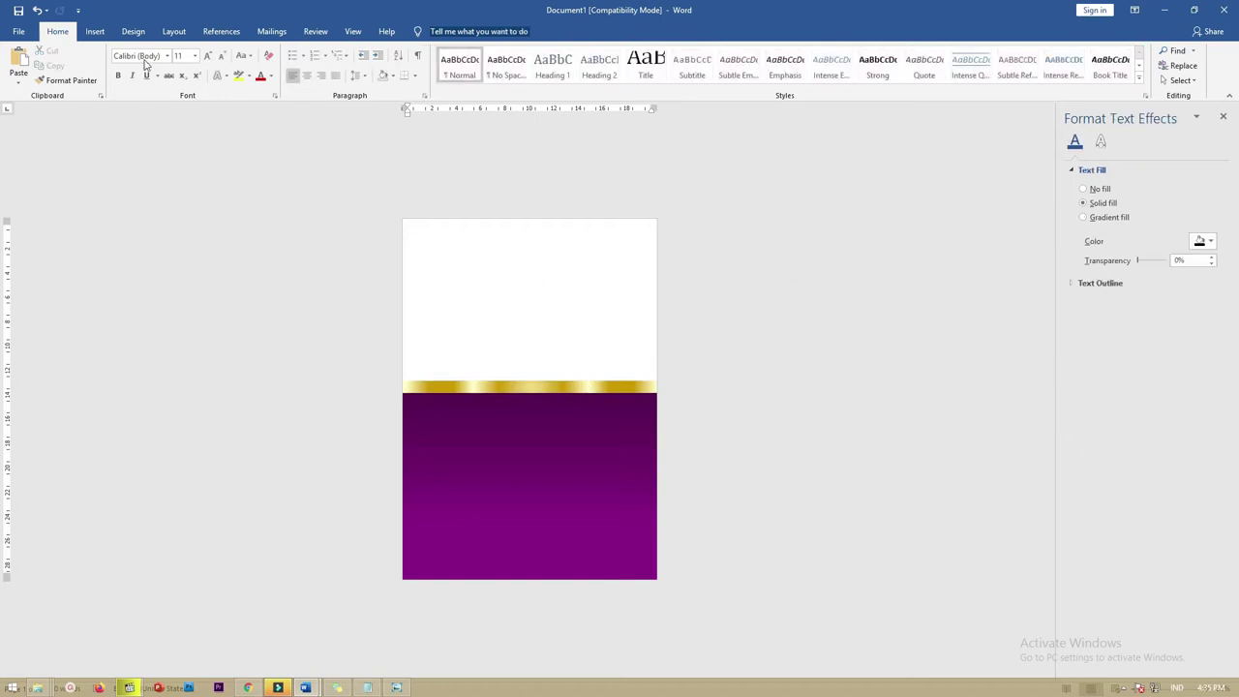
{"action": "left_click", "coordinate": [101, 32]}
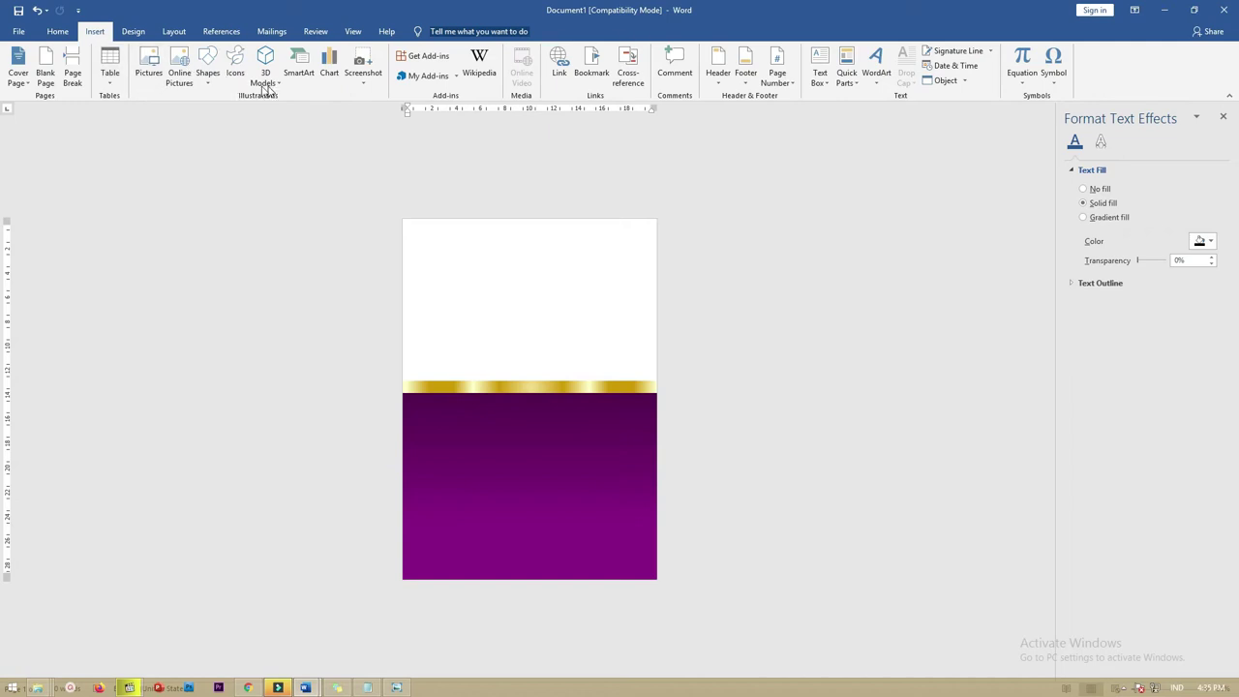
{"action": "left_click", "coordinate": [210, 77]}
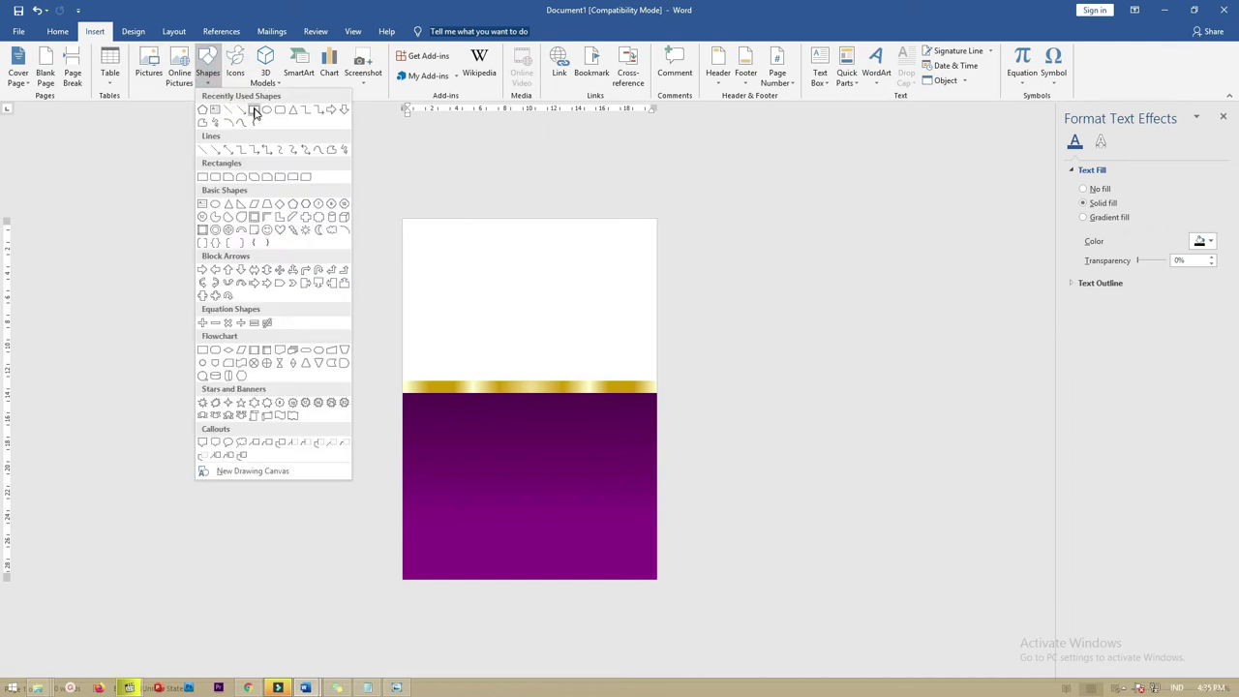
{"action": "left_click", "coordinate": [255, 112]}
{"action": "left_click_drag", "start_coordinate": [424, 223], "coordinate": [625, 444]}
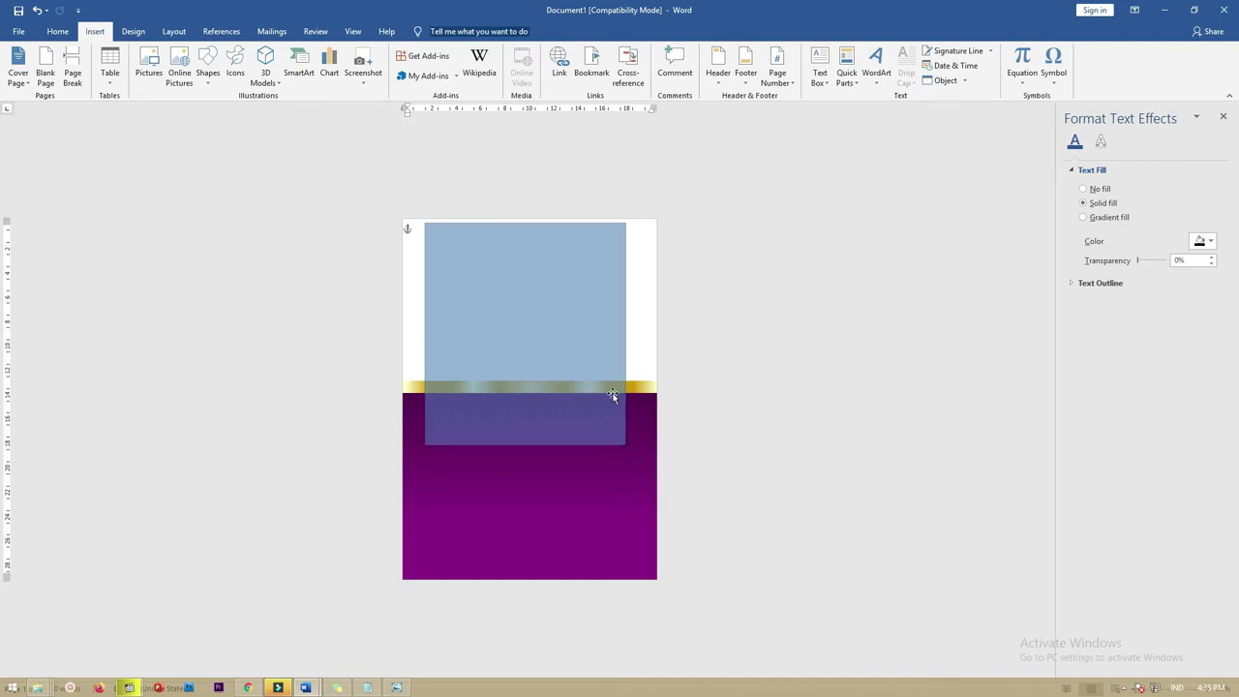
{"action": "left_click_drag", "start_coordinate": [613, 395], "coordinate": [625, 444]}
Fill the rectangle with the 'frame' picture from file and remove its outline.
{"action": "left_click", "coordinate": [478, 64]}
{"action": "left_click", "coordinate": [478, 53]}
{"action": "left_click", "coordinate": [478, 52]}
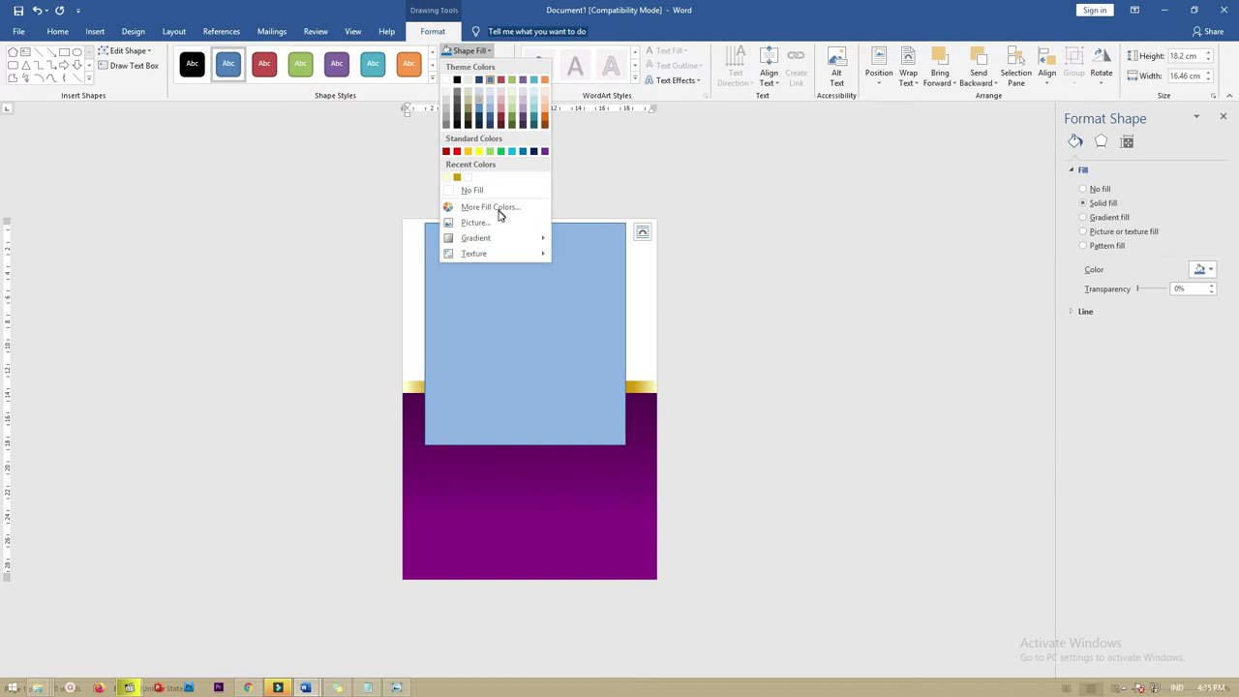
{"action": "left_click", "coordinate": [501, 223]}
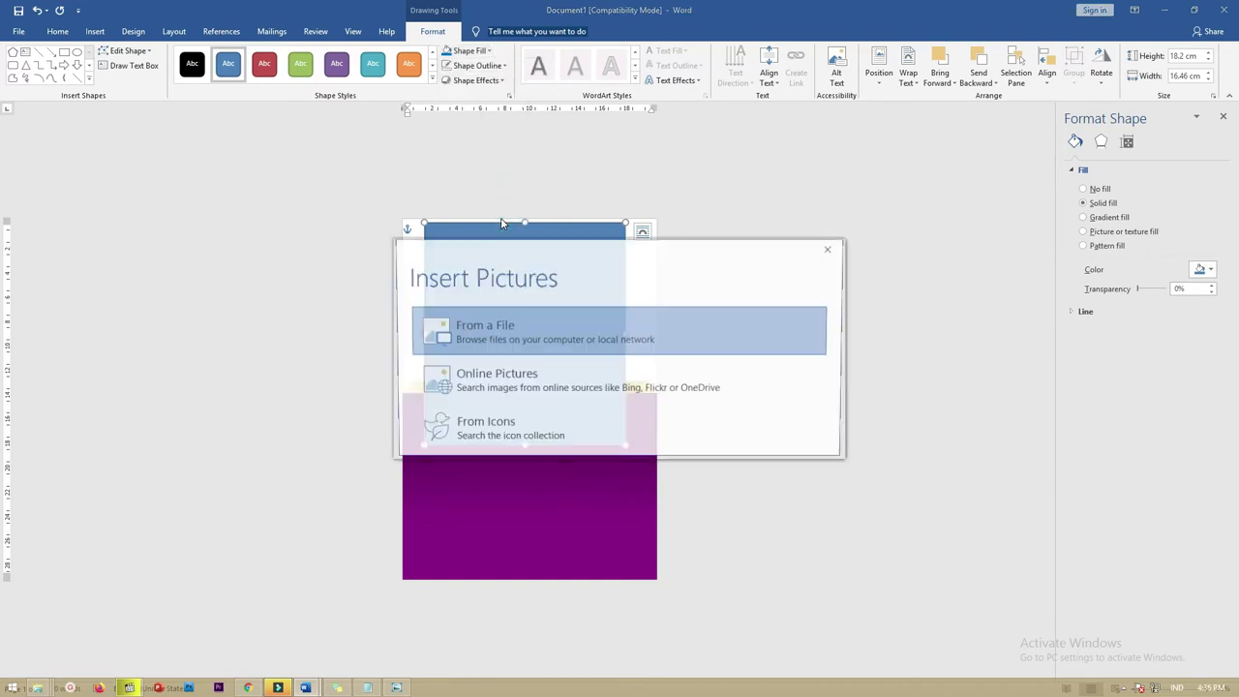
{"action": "left_click", "coordinate": [514, 339]}
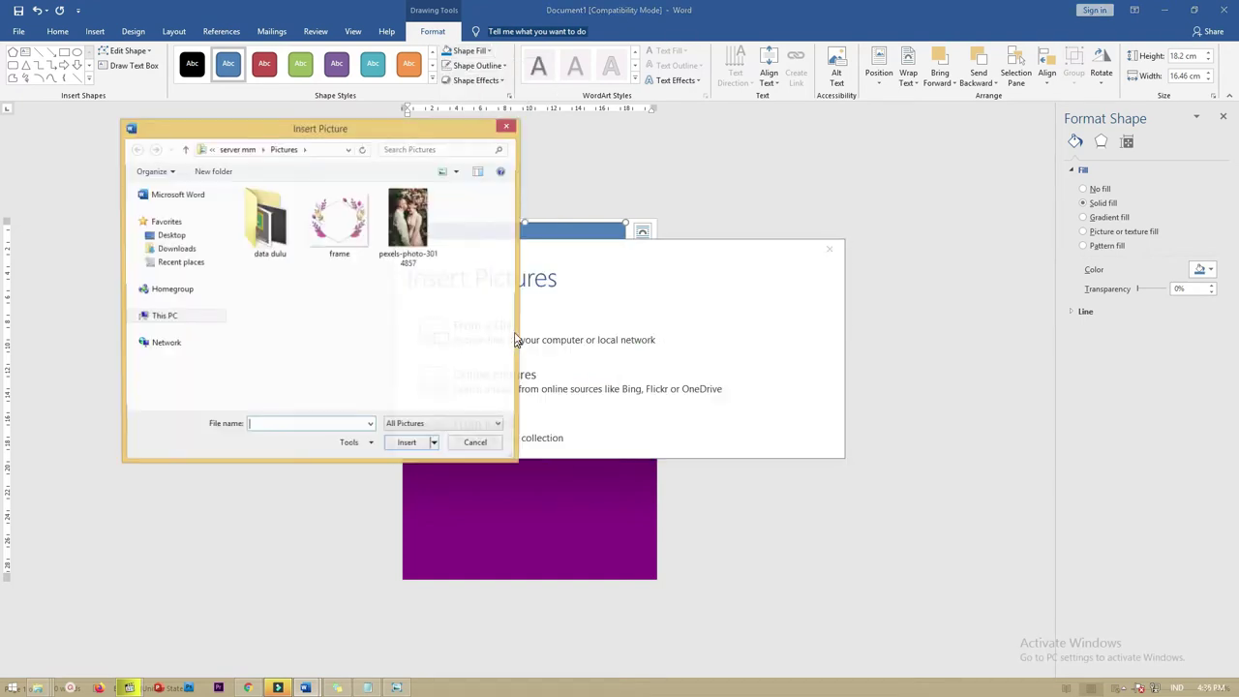
{"action": "left_click", "coordinate": [354, 223]}
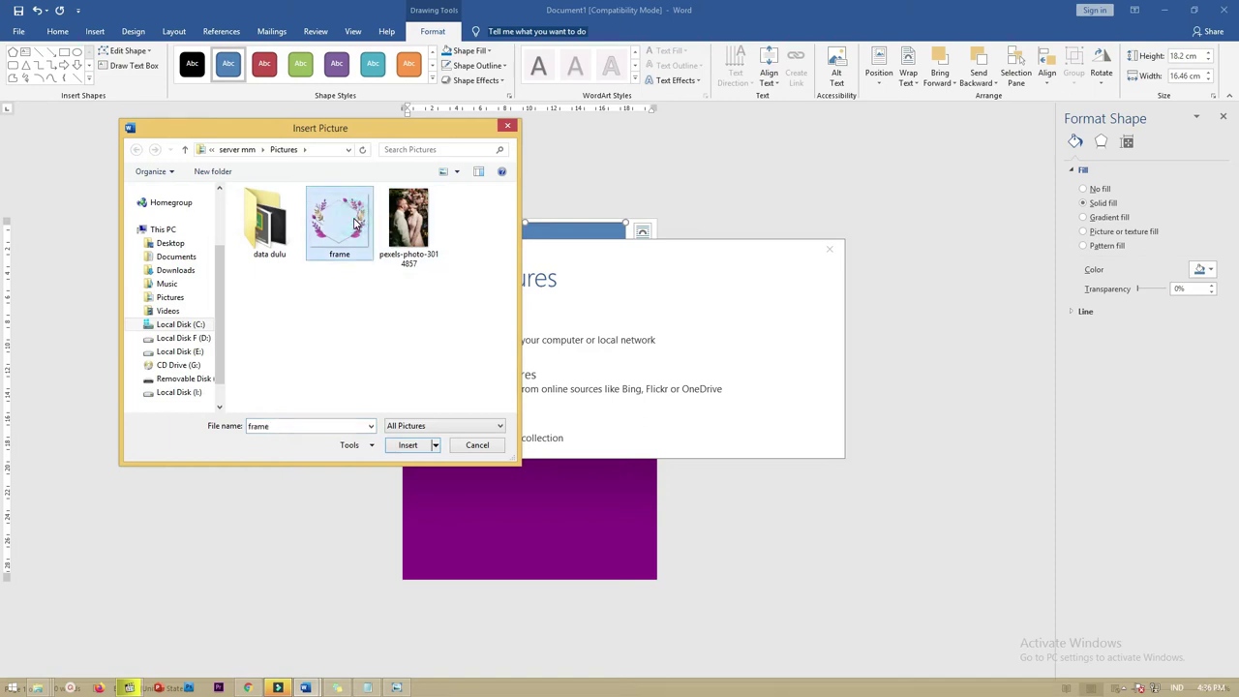
{"action": "left_click_drag", "start_coordinate": [344, 137], "coordinate": [364, 135]}
{"action": "left_click", "coordinate": [424, 444]}
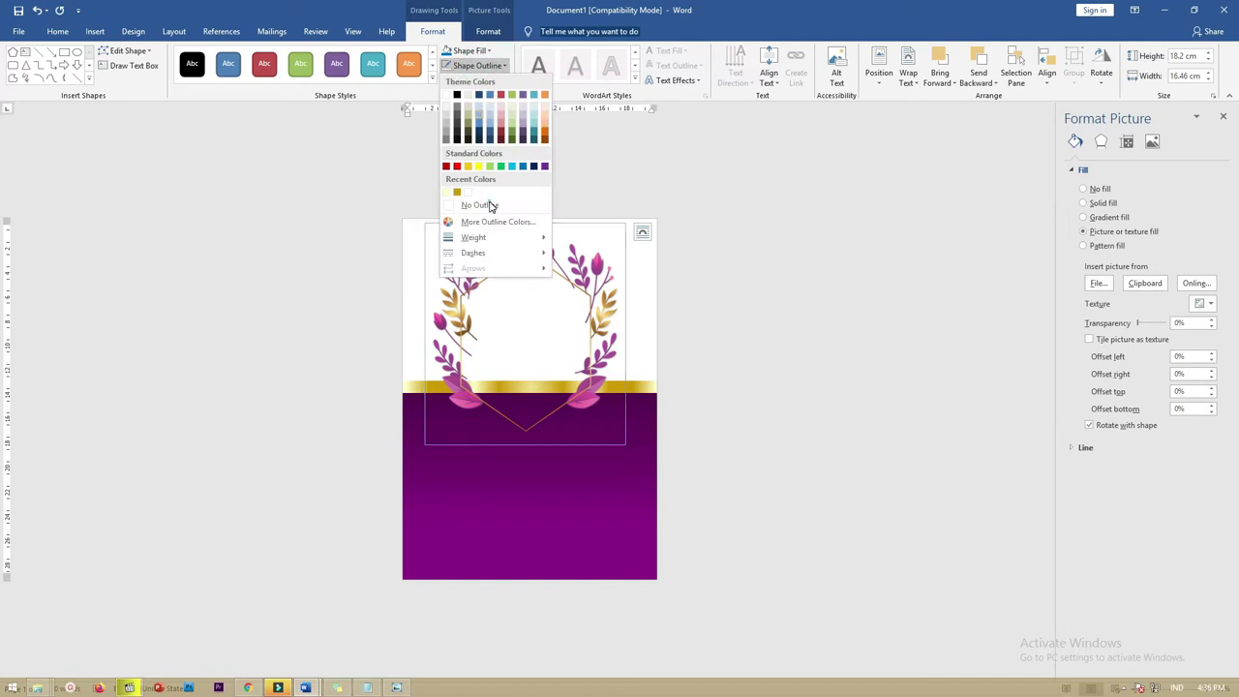
{"action": "left_click", "coordinate": [458, 192]}
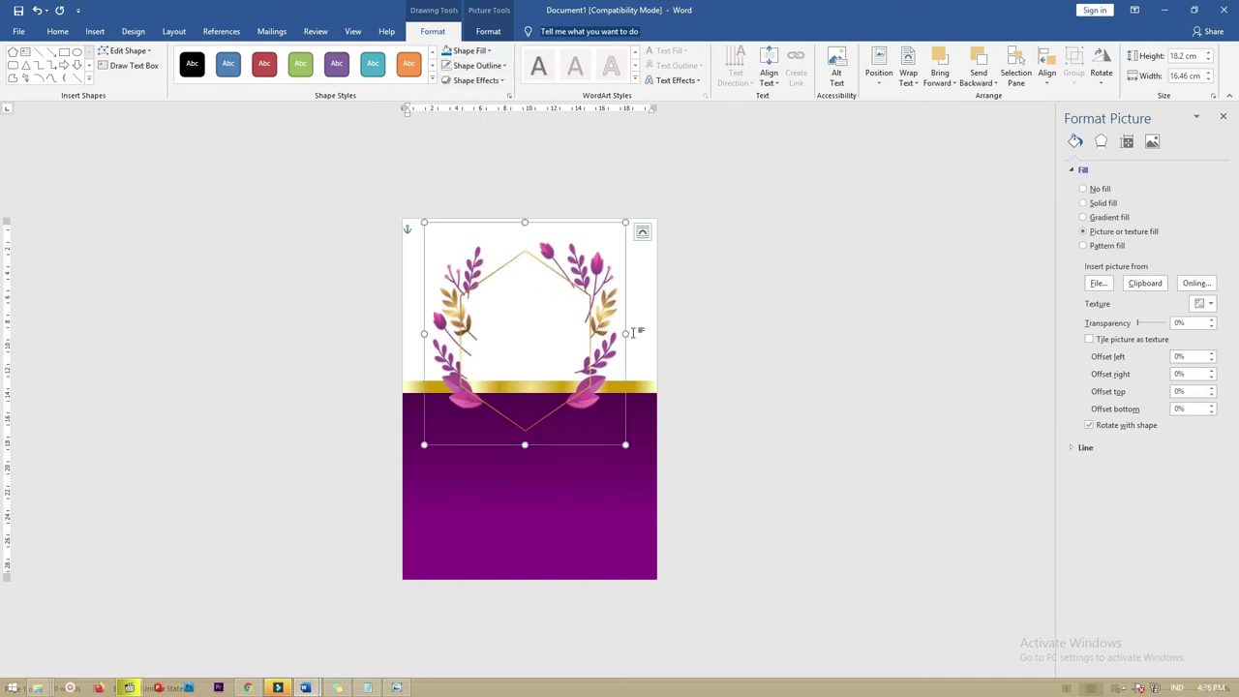
Crop the floral picture with Fit so the whole image shows inside the shape.
{"action": "left_click", "coordinate": [627, 333]}
{"action": "left_click", "coordinate": [493, 33]}
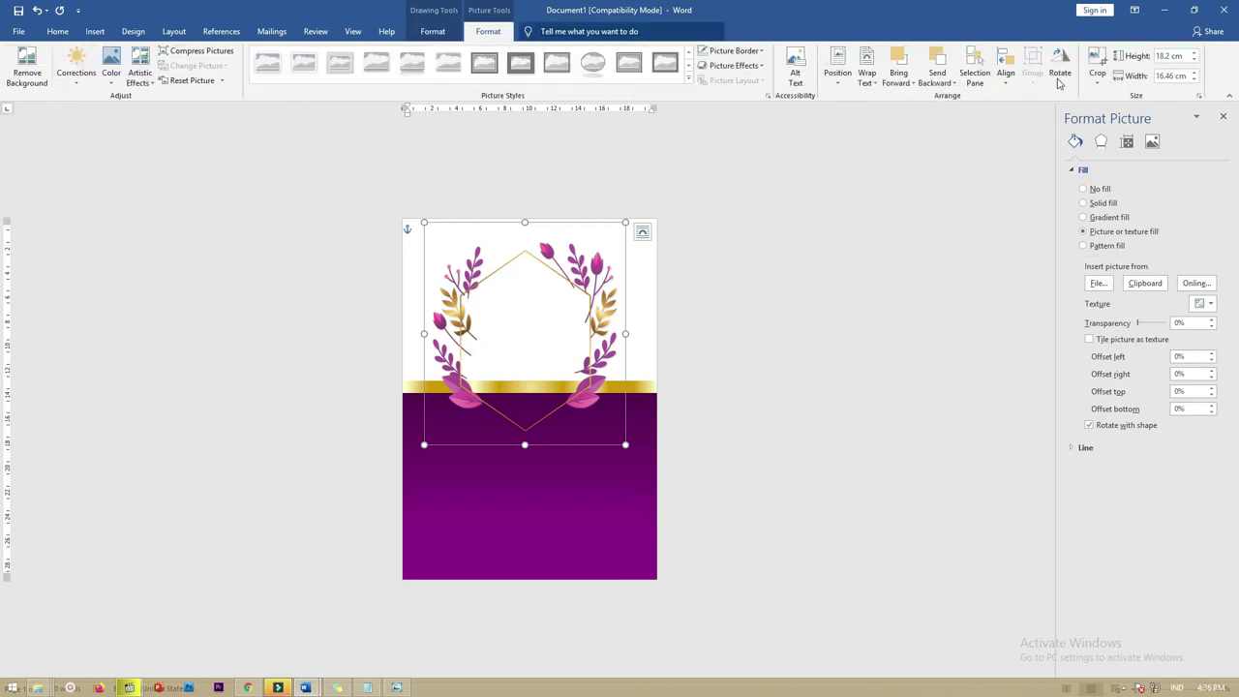
{"action": "left_click", "coordinate": [1096, 85]}
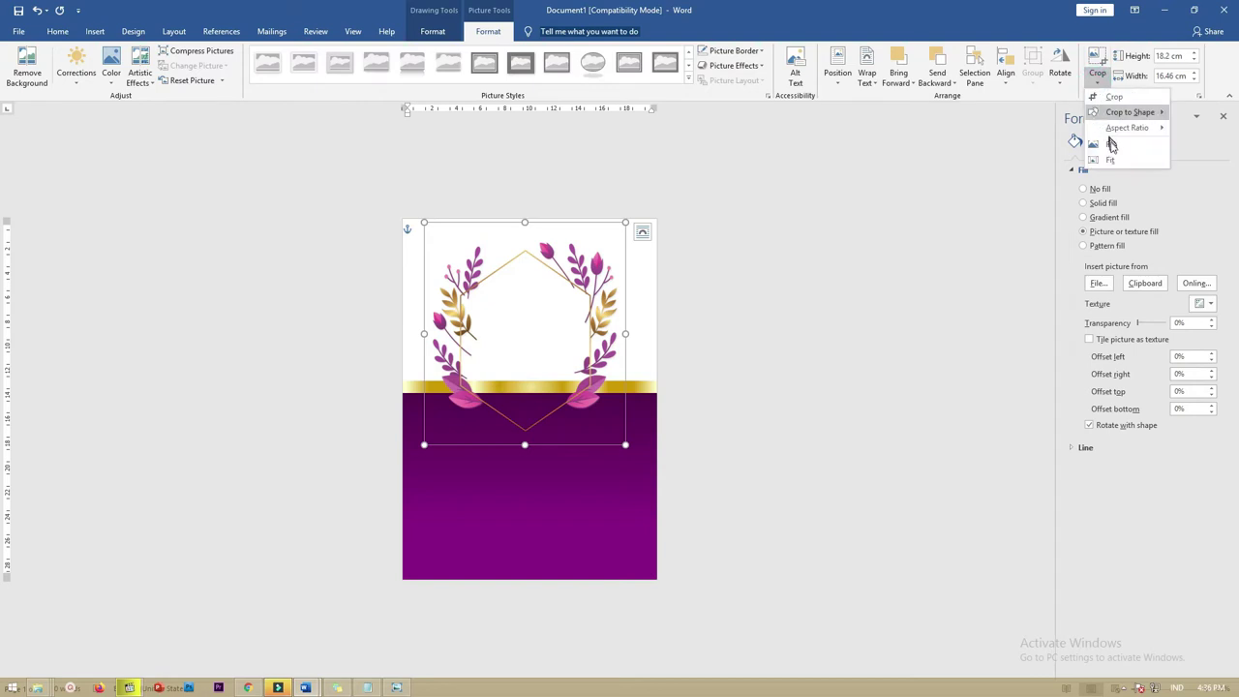
{"action": "left_click", "coordinate": [1111, 159]}
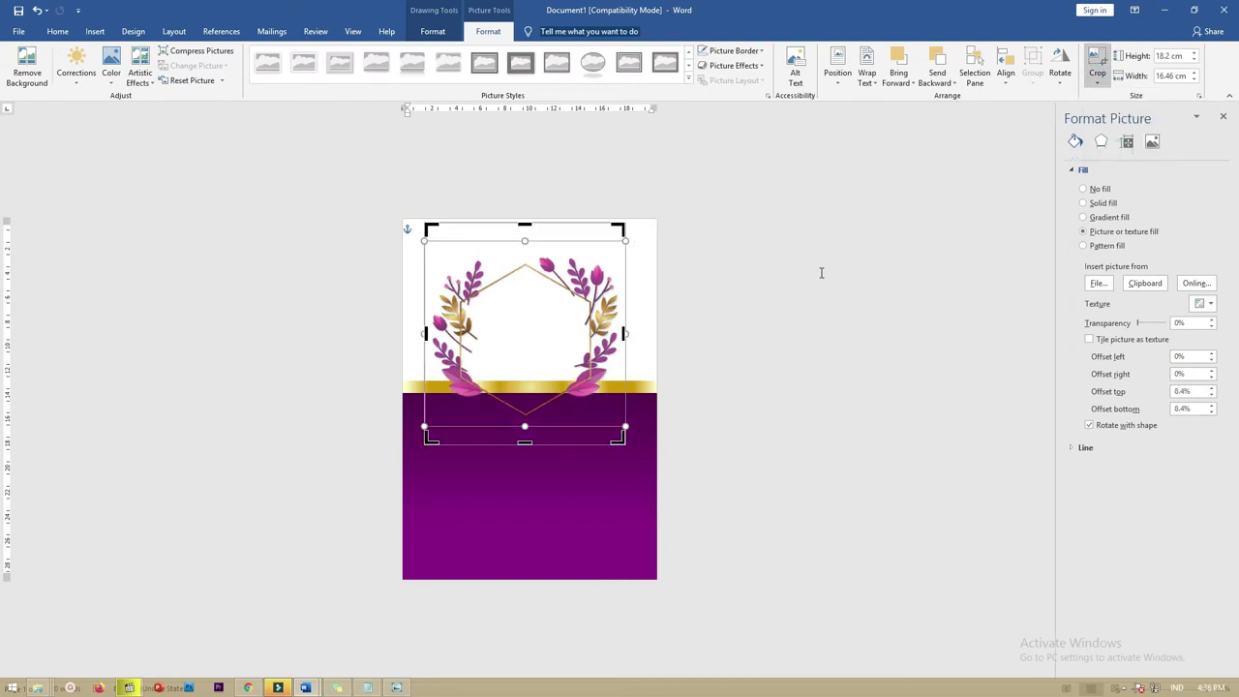
{"action": "left_click", "coordinate": [716, 244]}
Enlarge the wreath to about 20.6 × 18.63 cm and centre it across the page top.
{"action": "left_click", "coordinate": [595, 281]}
{"action": "double_click", "coordinate": [595, 281]}
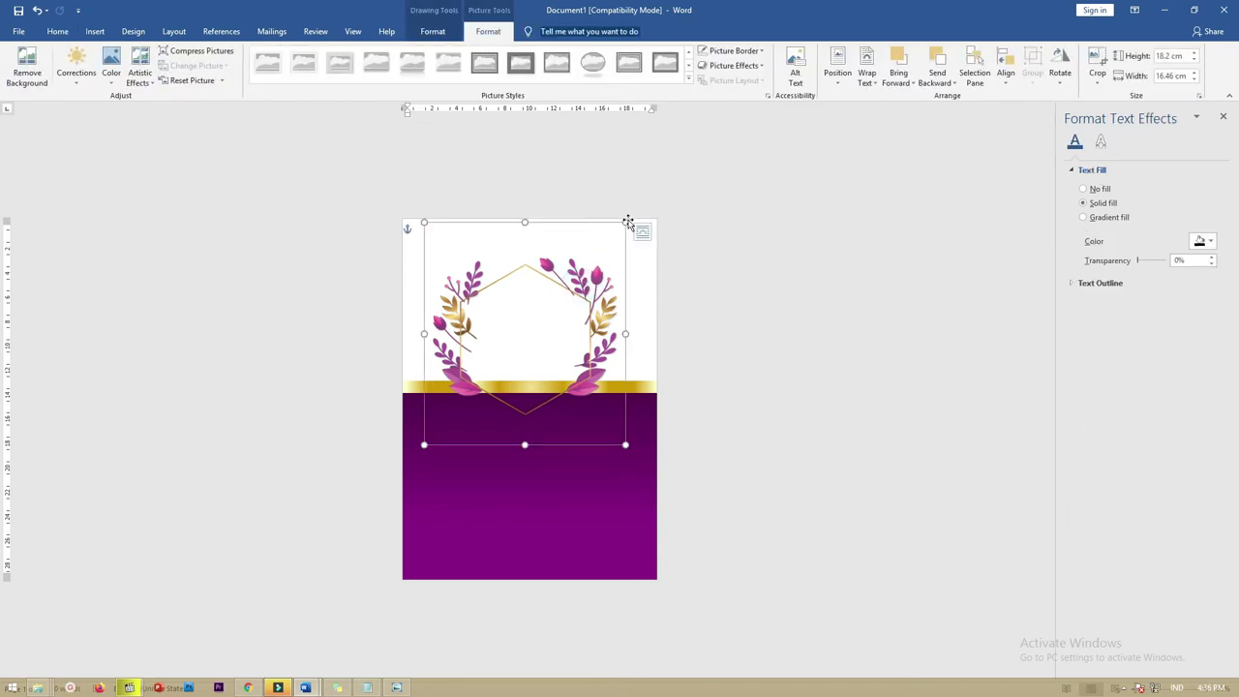
{"action": "left_click_drag", "start_coordinate": [668, 202], "coordinate": [654, 214]}
{"action": "left_click_drag", "start_coordinate": [605, 280], "coordinate": [602, 280]}
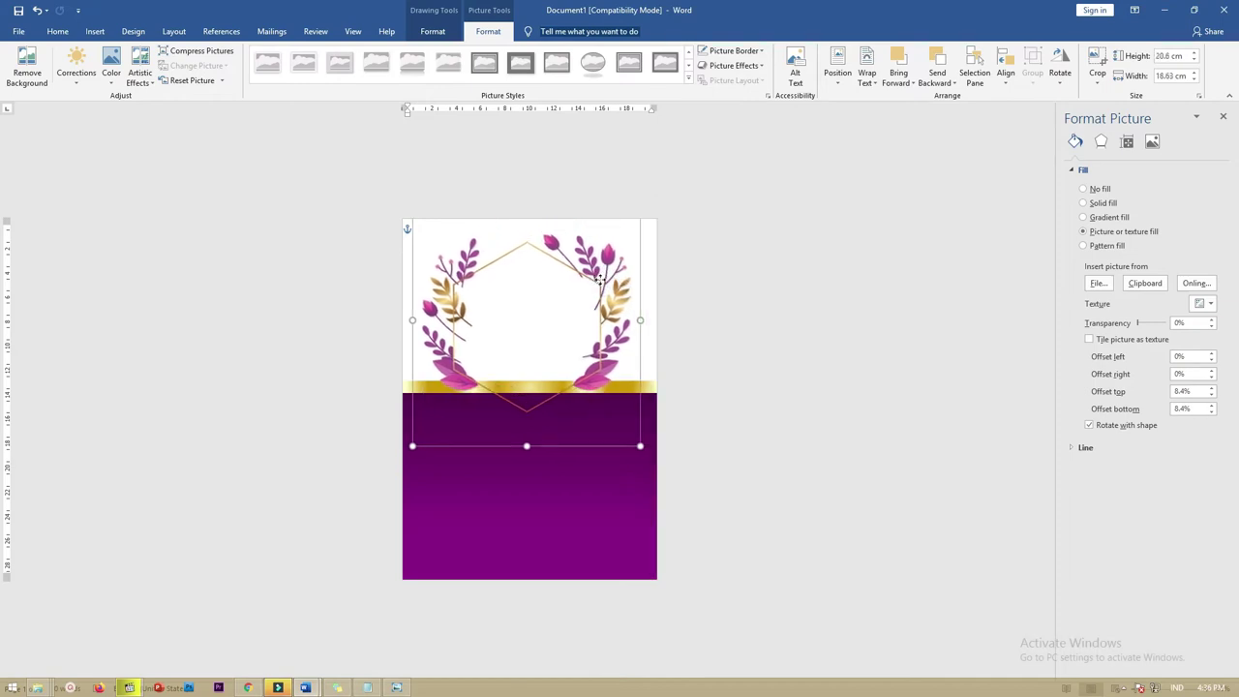
{"action": "left_click_drag", "start_coordinate": [598, 280], "coordinate": [590, 280]}
{"action": "left_click", "coordinate": [750, 270]}
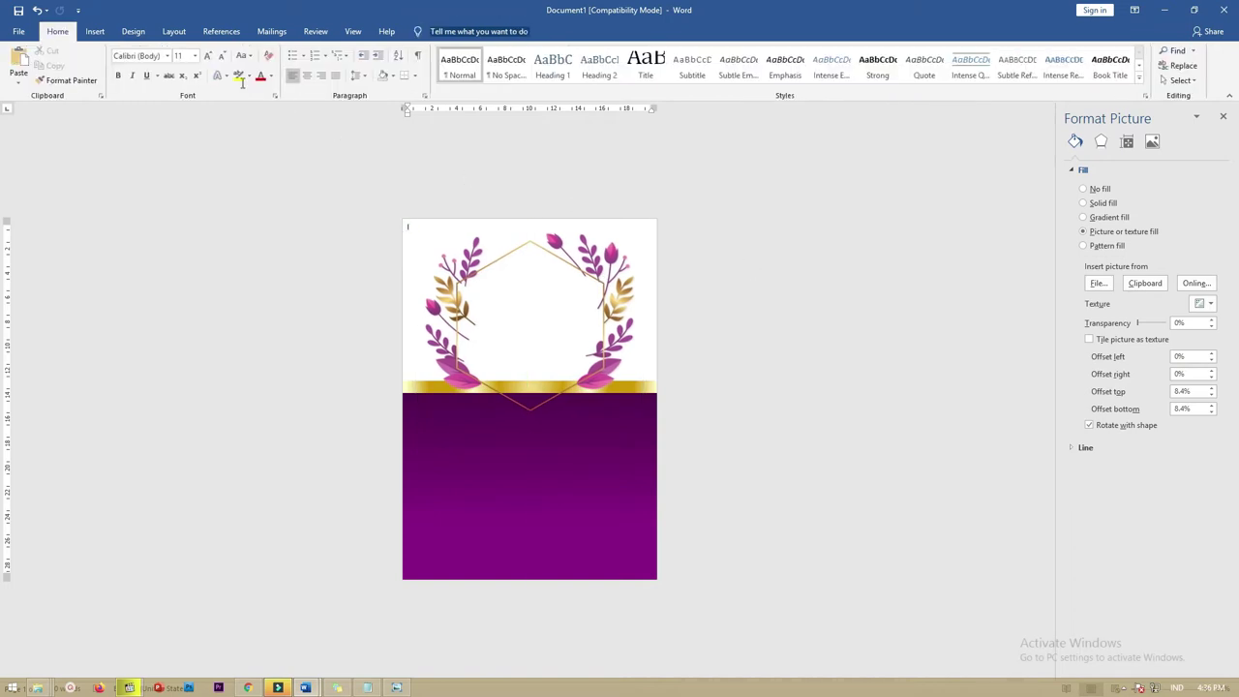
Make a copy of the gold band higher up the page.
{"action": "left_click", "coordinate": [95, 31]}
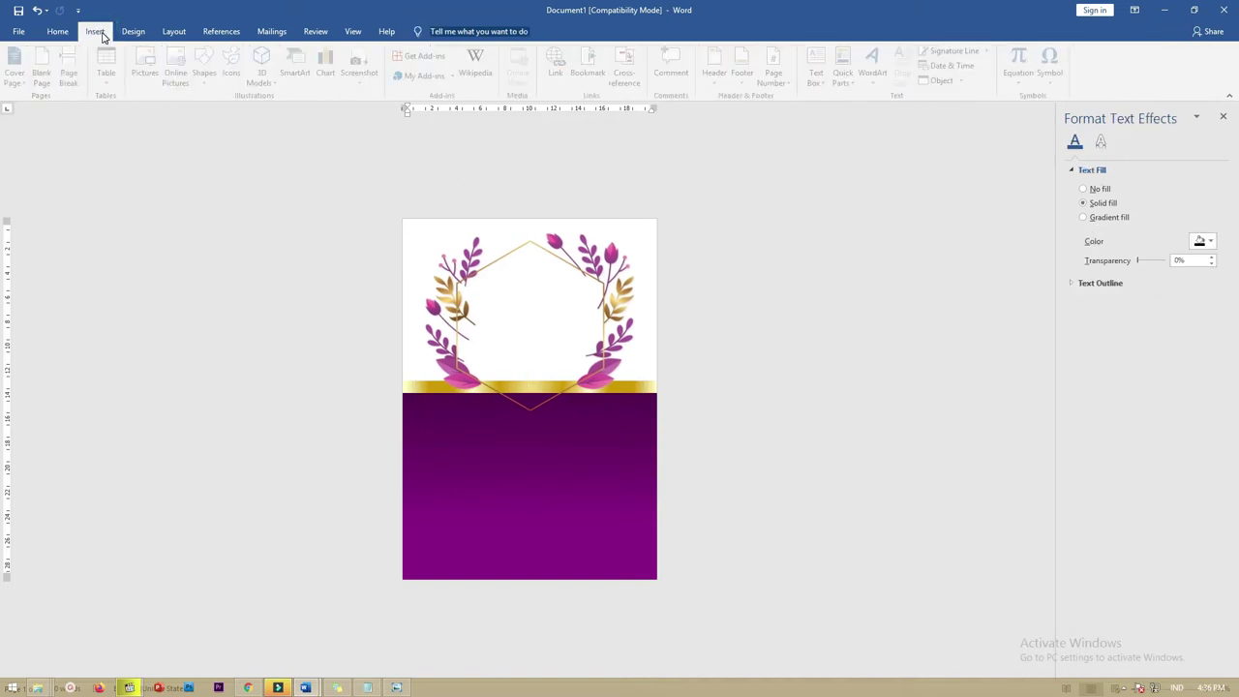
{"action": "left_click", "coordinate": [208, 76]}
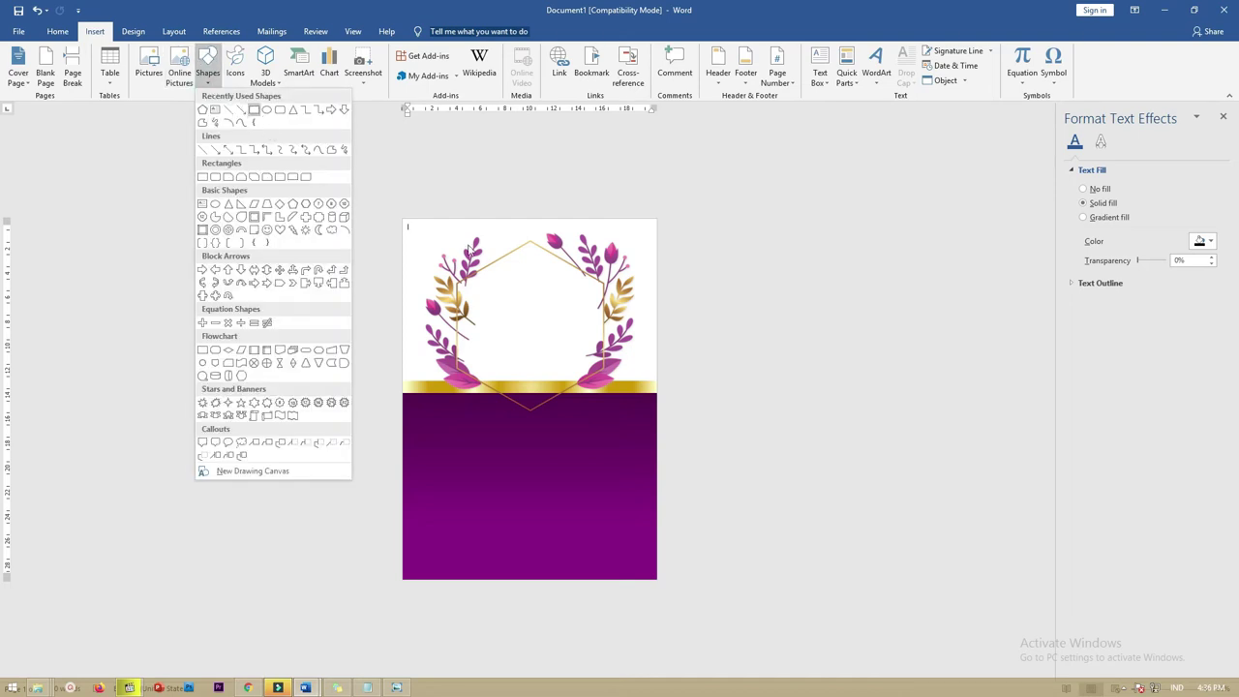
{"action": "left_click", "coordinate": [253, 109]}
{"action": "left_click", "coordinate": [412, 386]}
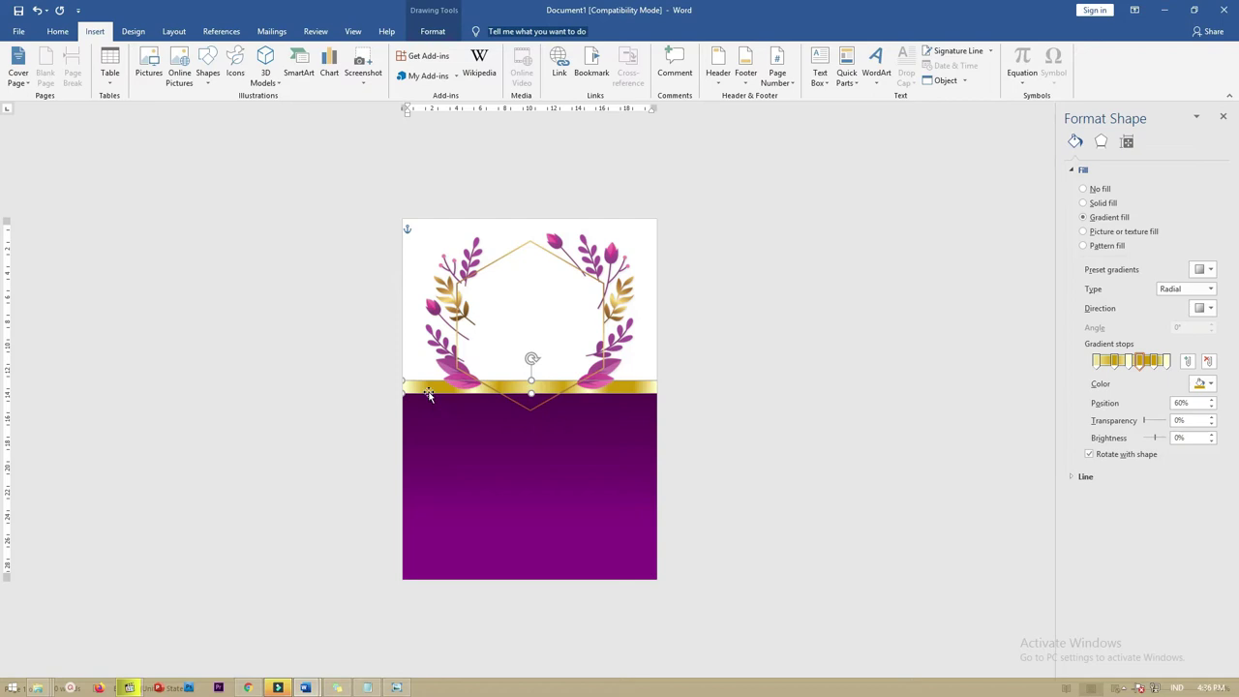
{"action": "left_click_drag", "start_coordinate": [429, 394], "coordinate": [423, 350], "text": "ctrl"}
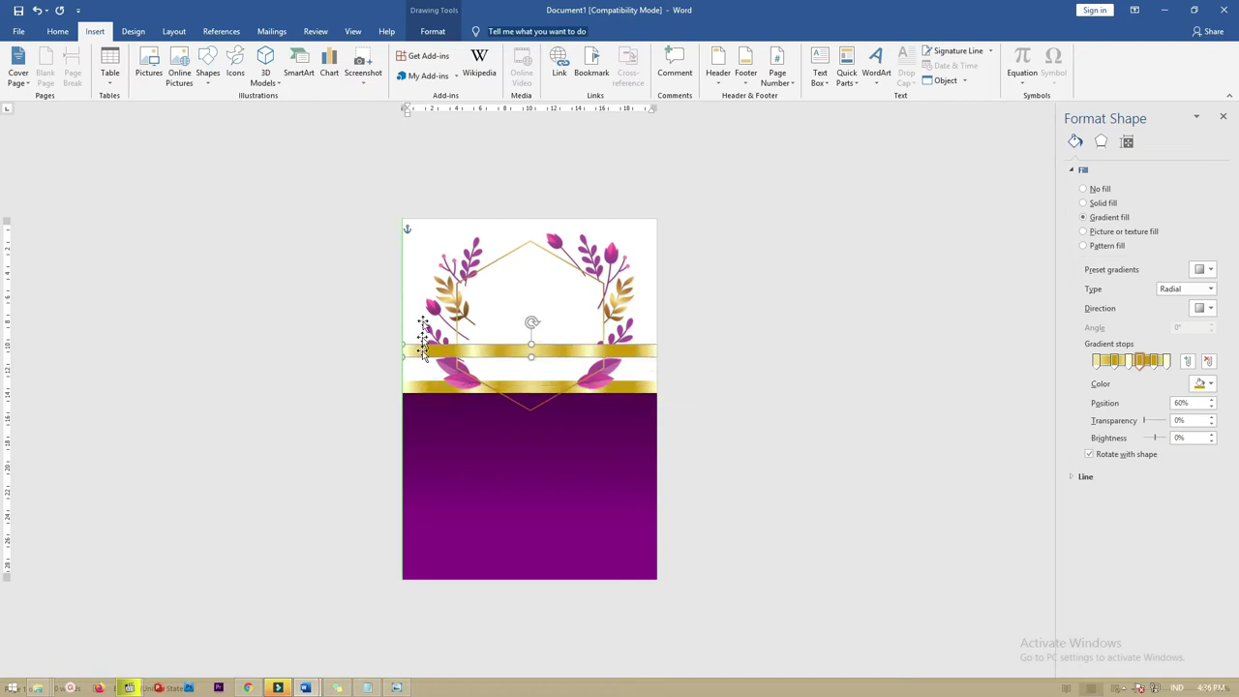
Change the copy to a hexagon, stretch it to 15.72 cm tall, and position it over the wreath.
{"action": "left_click", "coordinate": [433, 31]}
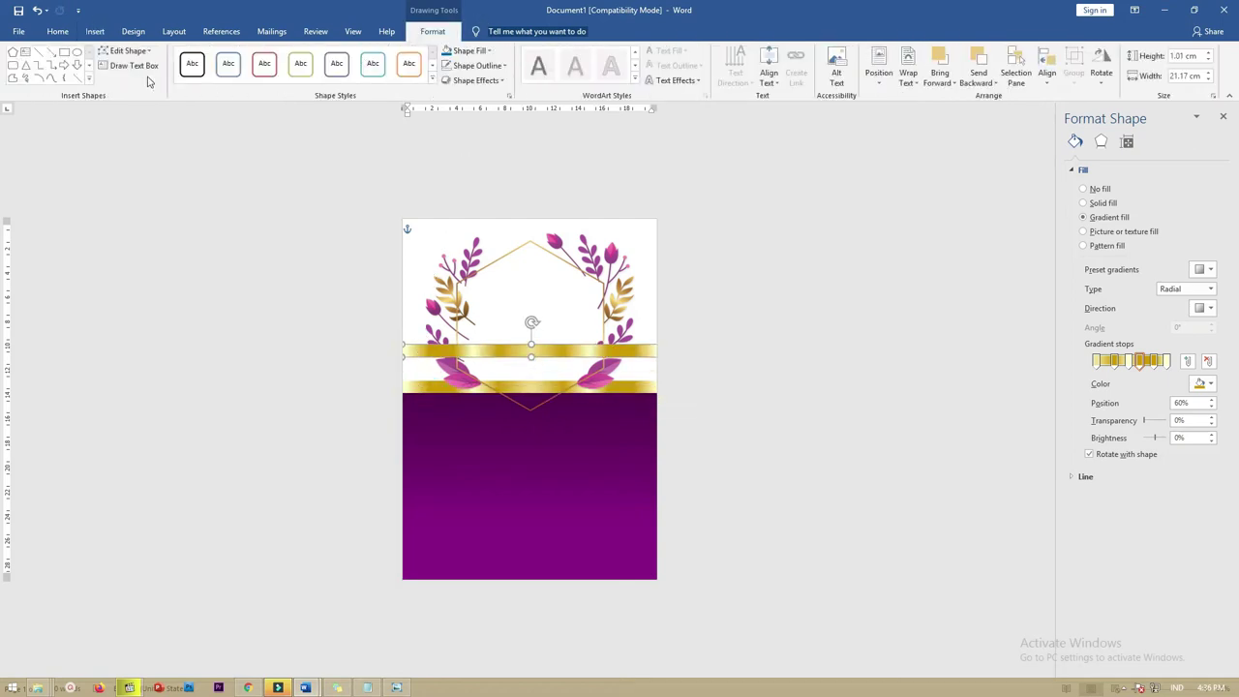
{"action": "left_click", "coordinate": [129, 51]}
{"action": "left_click", "coordinate": [147, 68]}
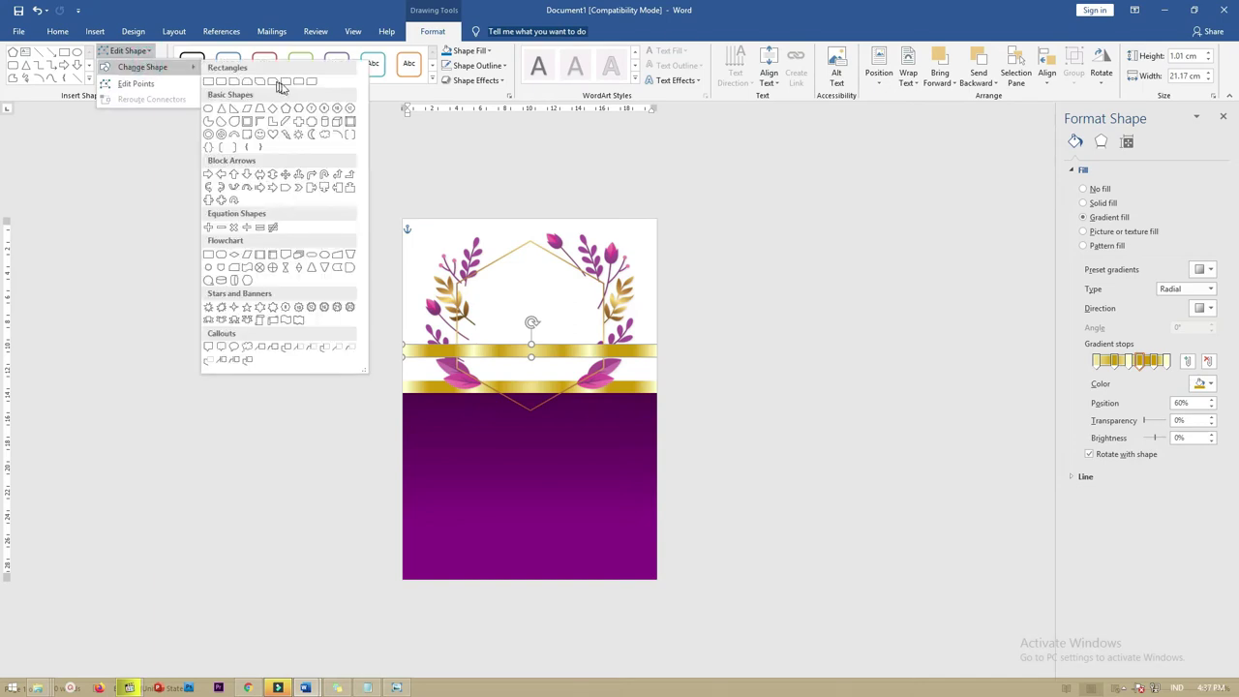
{"action": "left_click", "coordinate": [299, 113]}
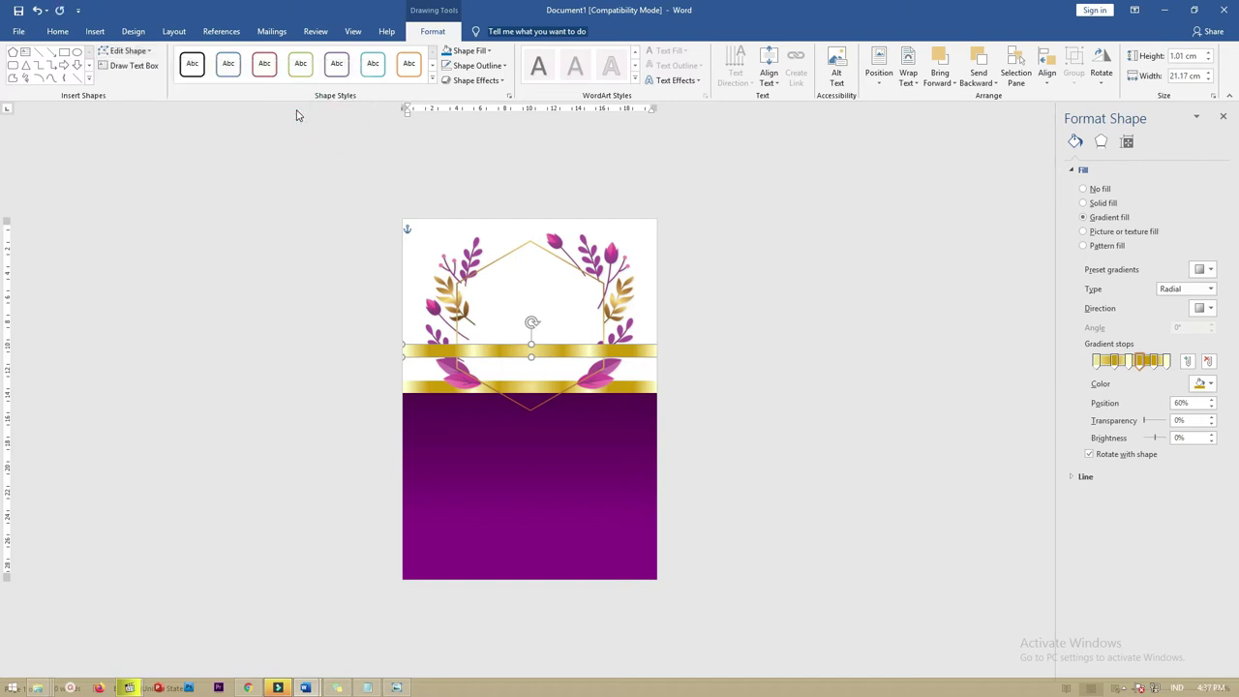
{"action": "left_click_drag", "start_coordinate": [531, 344], "coordinate": [548, 177]}
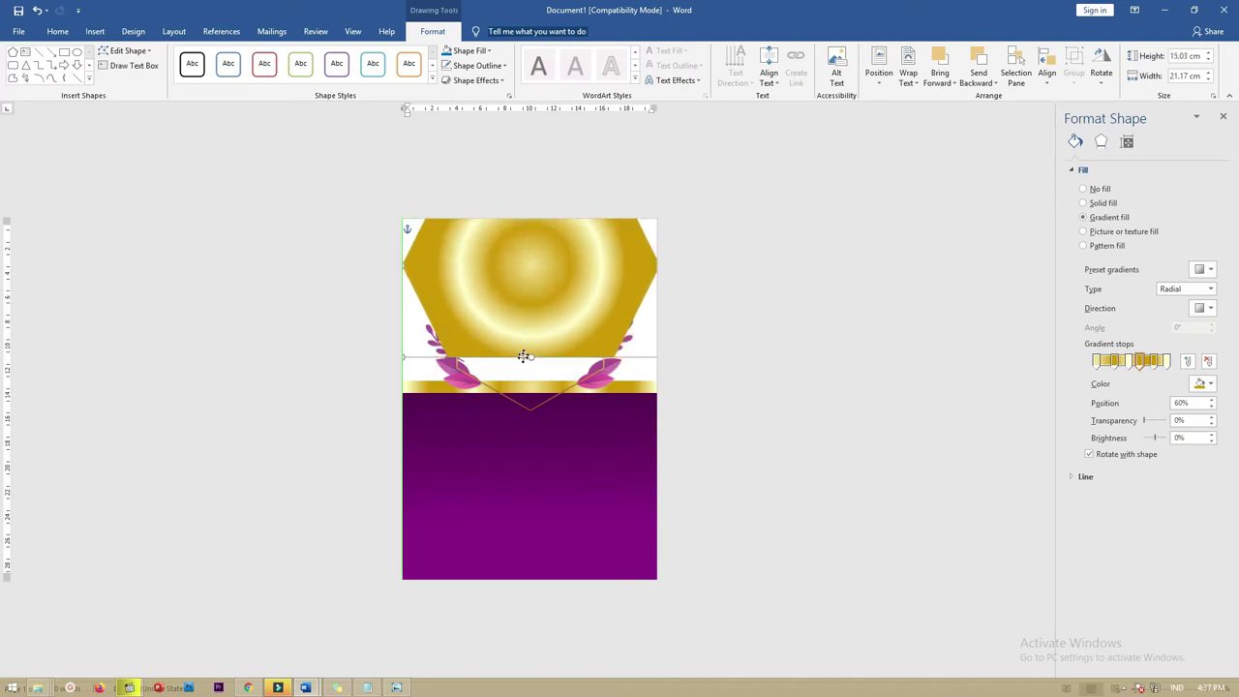
{"action": "left_click_drag", "start_coordinate": [521, 375], "coordinate": [522, 462]}
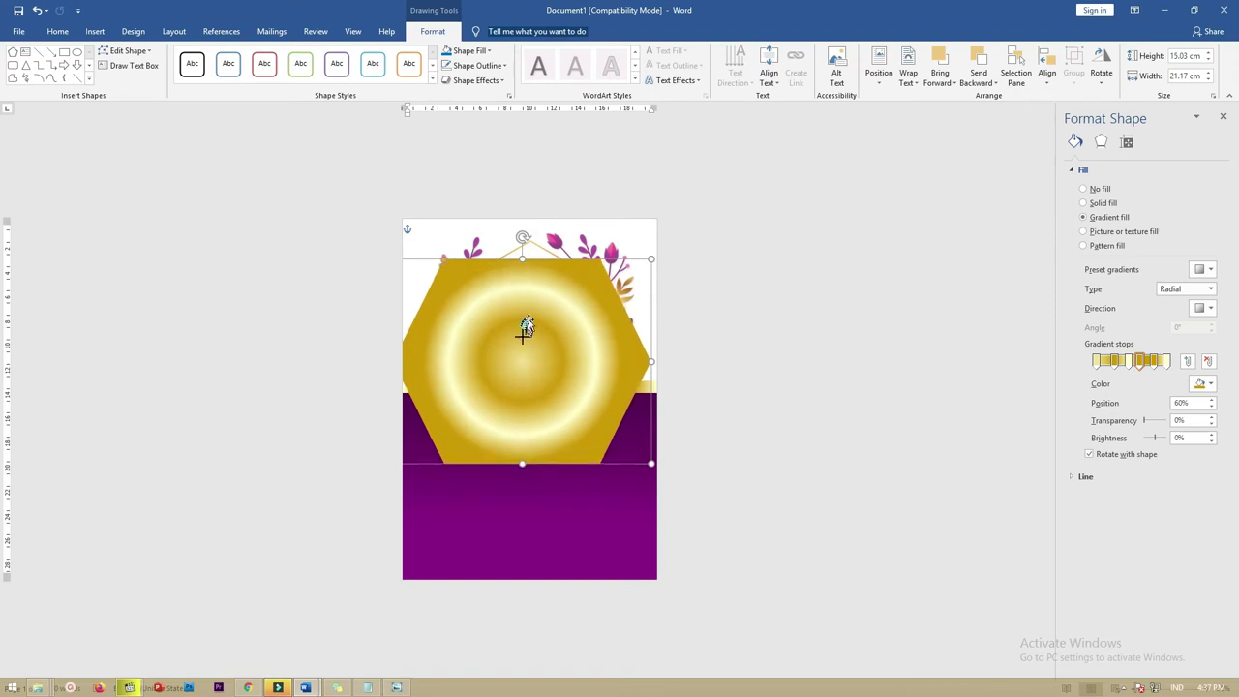
{"action": "left_click_drag", "start_coordinate": [540, 300], "coordinate": [539, 268]}
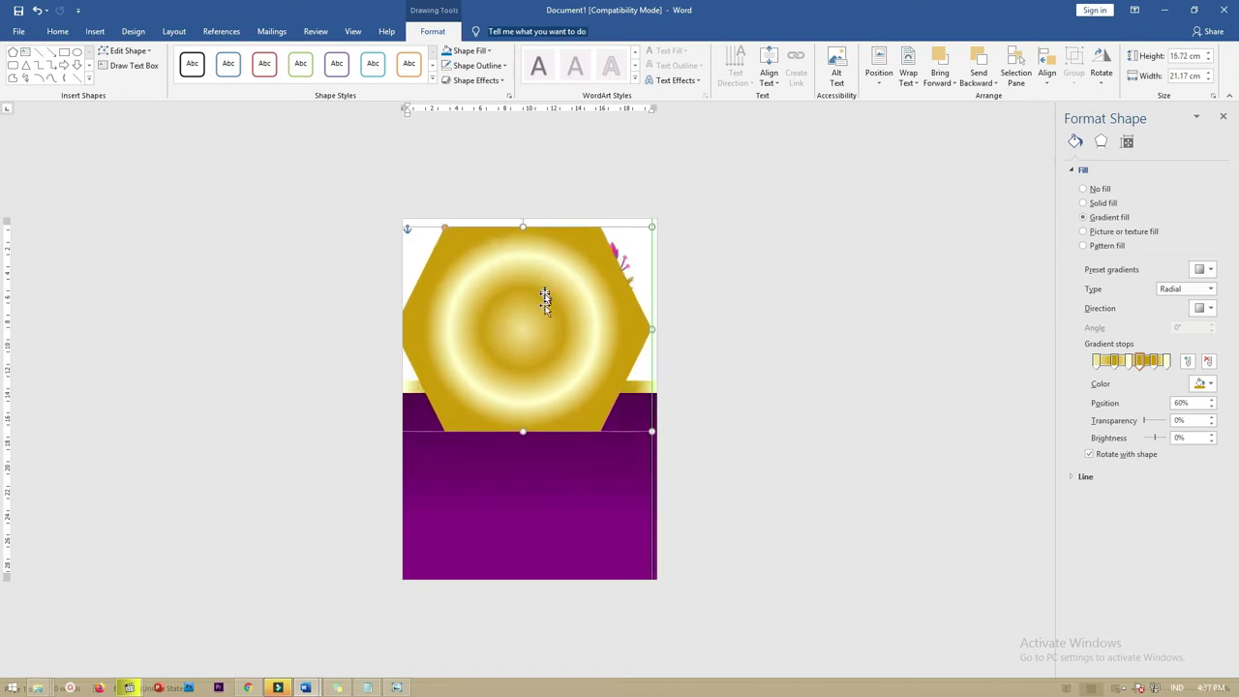
Remove the hexagon's fill and give it a Radial Gradient - Accent 6 orange gradient line.
{"action": "left_click", "coordinate": [1084, 190]}
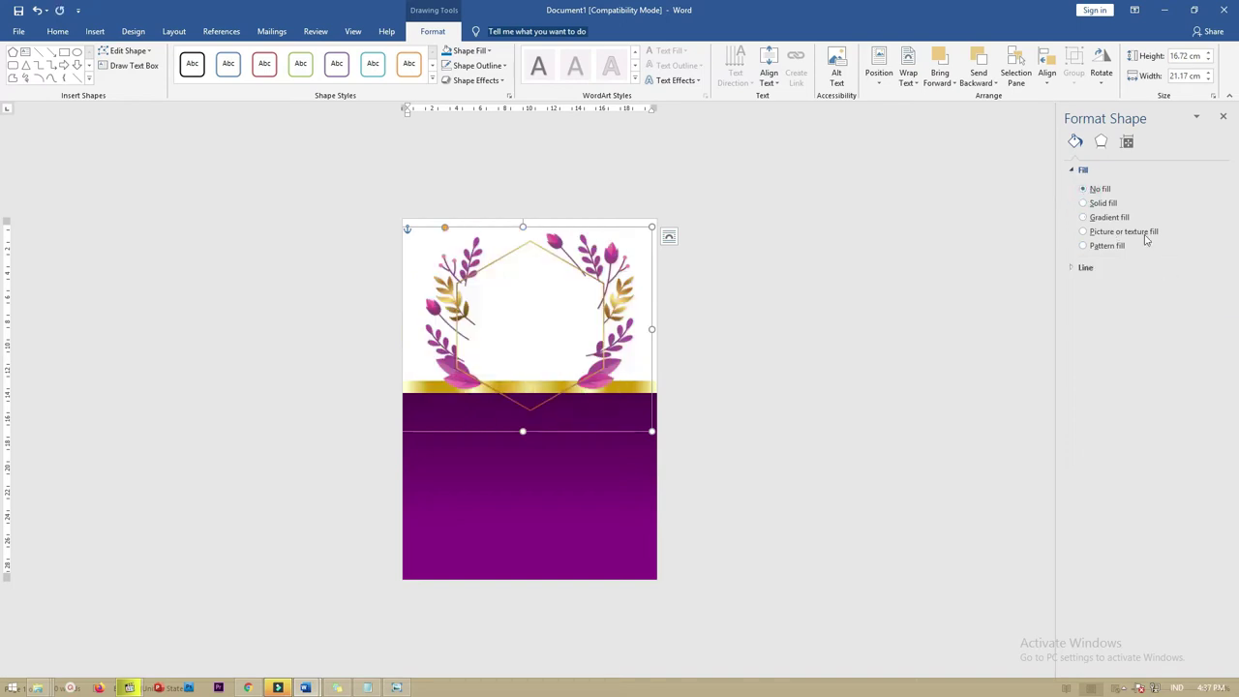
{"action": "left_click", "coordinate": [1071, 267]}
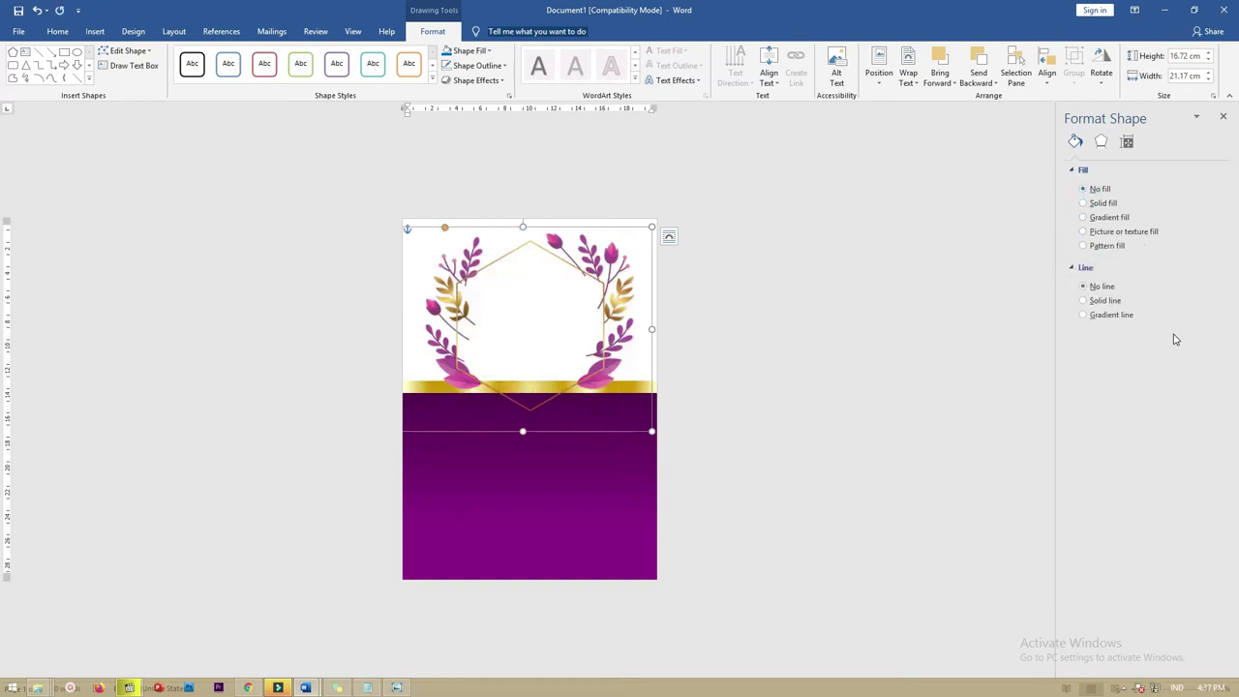
{"action": "left_click", "coordinate": [1091, 316]}
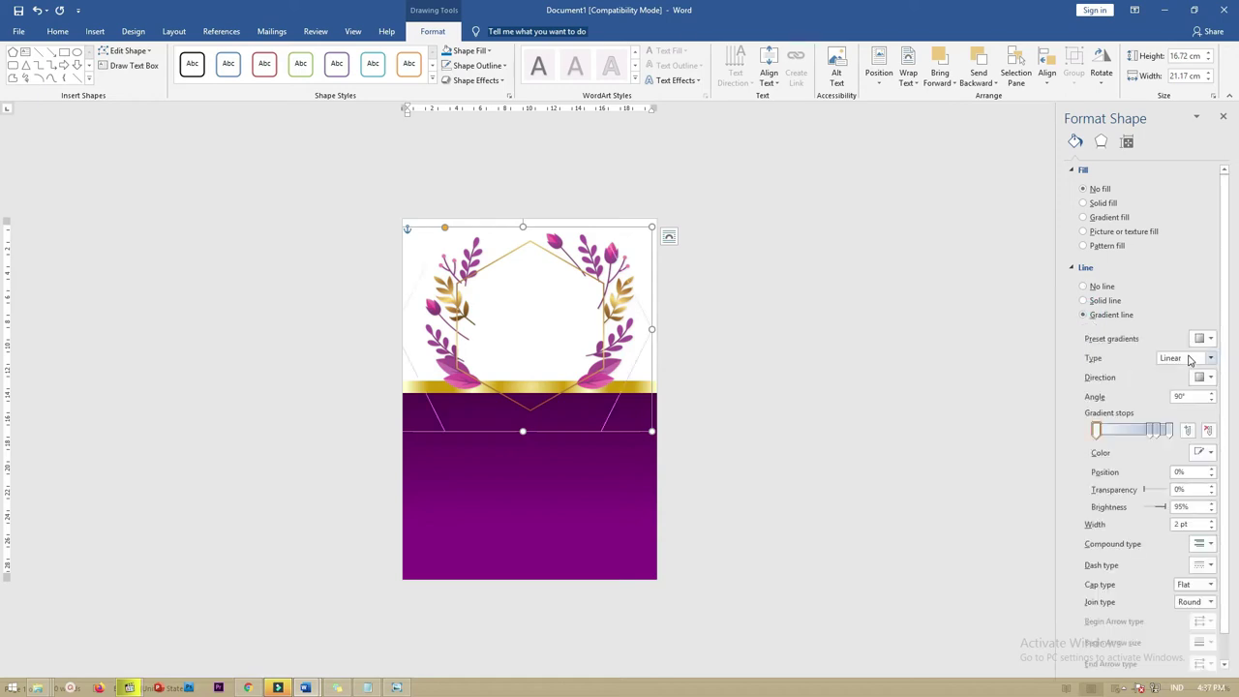
{"action": "left_click", "coordinate": [1210, 358]}
{"action": "left_click", "coordinate": [1183, 318]}
{"action": "left_click", "coordinate": [1201, 378]}
{"action": "left_click", "coordinate": [1160, 322]}
{"action": "left_click", "coordinate": [1206, 339]}
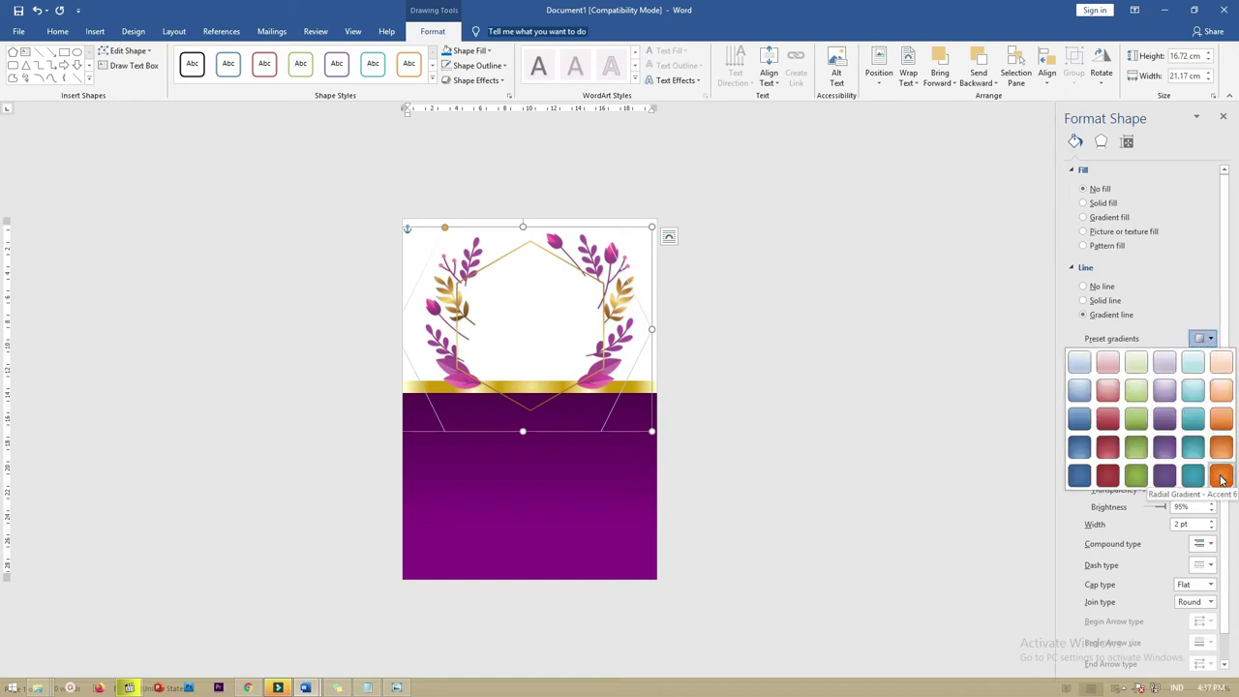
{"action": "left_click", "coordinate": [1221, 476]}
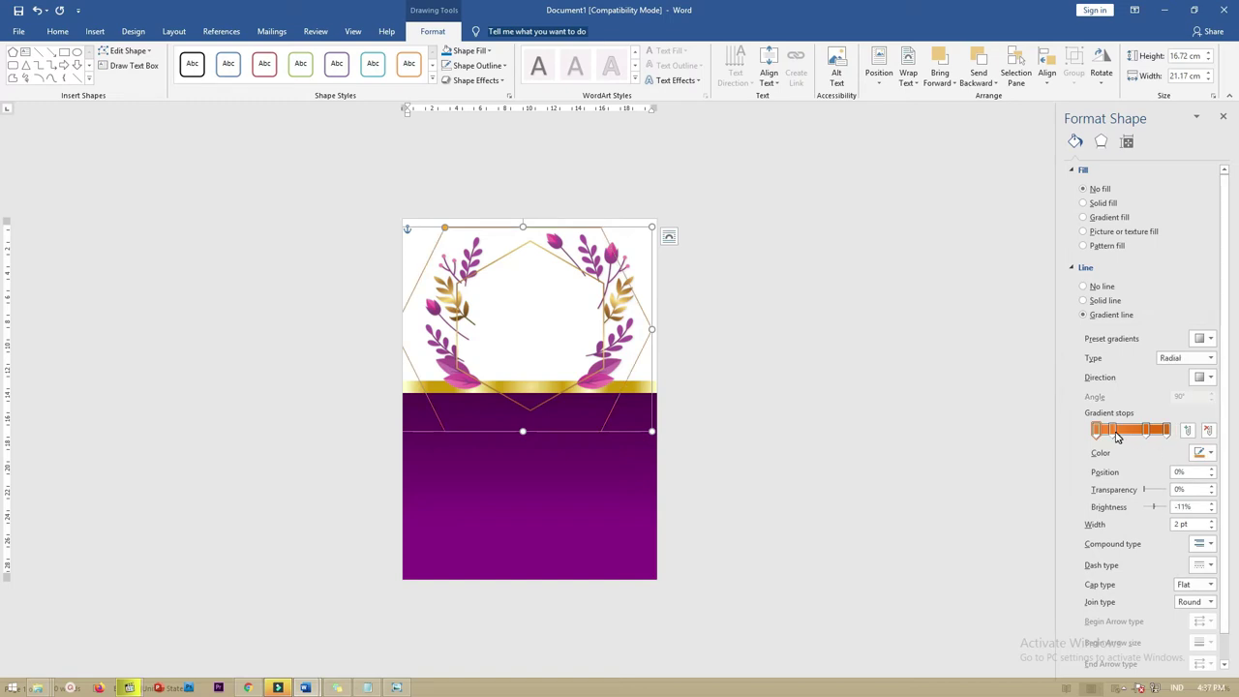
Resize and centre the hexagon inside the wreath and set its line width to 3.5 pt.
{"action": "left_click_drag", "start_coordinate": [655, 225], "coordinate": [631, 237]}
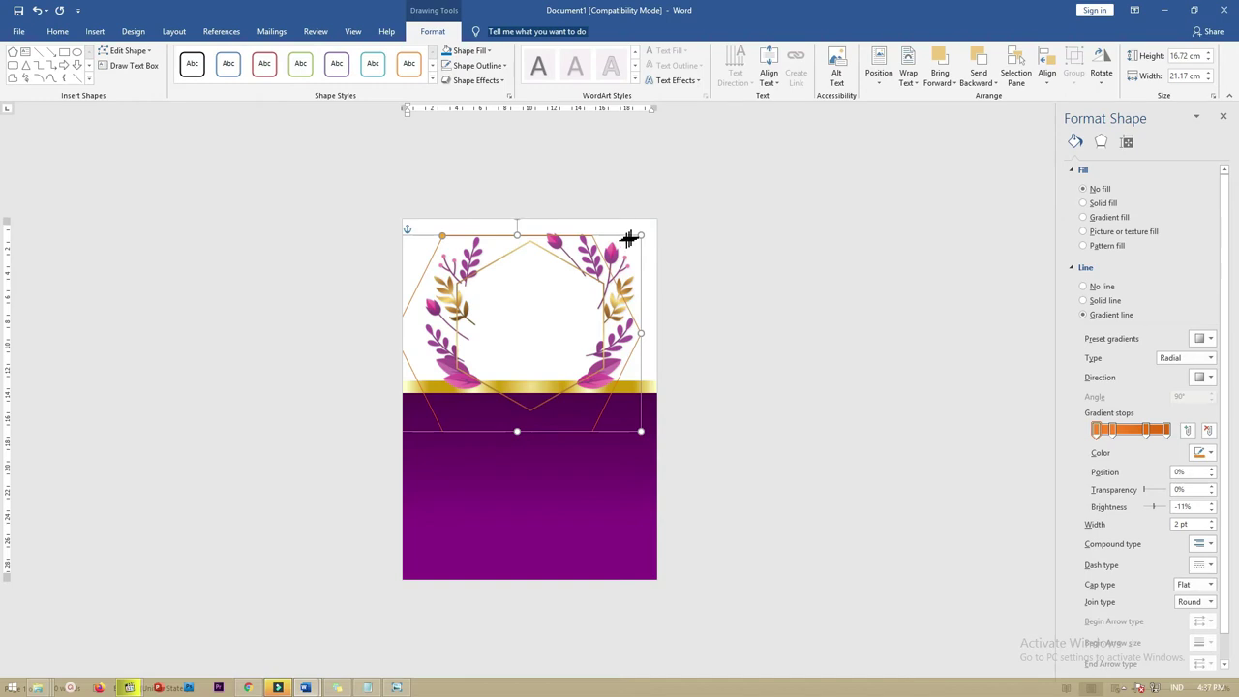
{"action": "mouse_move", "coordinate": [595, 262]}
{"action": "left_mouse_down"}
{"action": "mouse_move", "coordinate": [564, 283]}
{"action": "mouse_move", "coordinate": [610, 254]}
{"action": "left_mouse_up"}
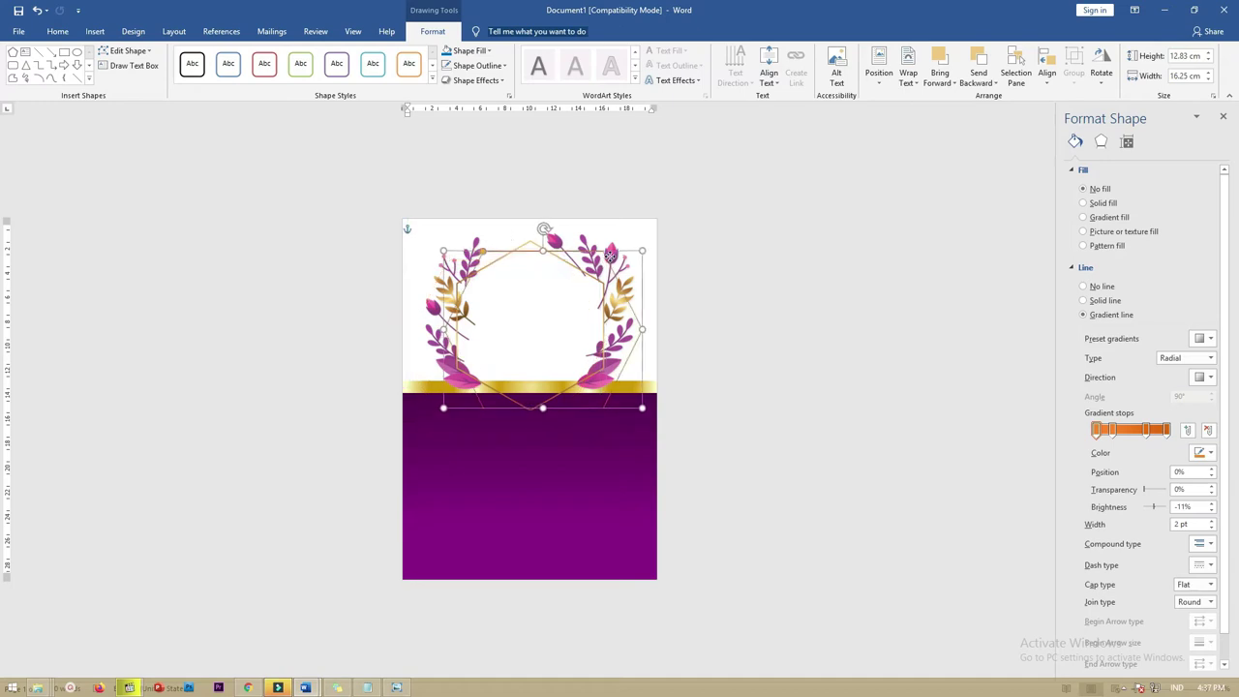
{"action": "left_click_drag", "start_coordinate": [610, 253], "coordinate": [598, 255]}
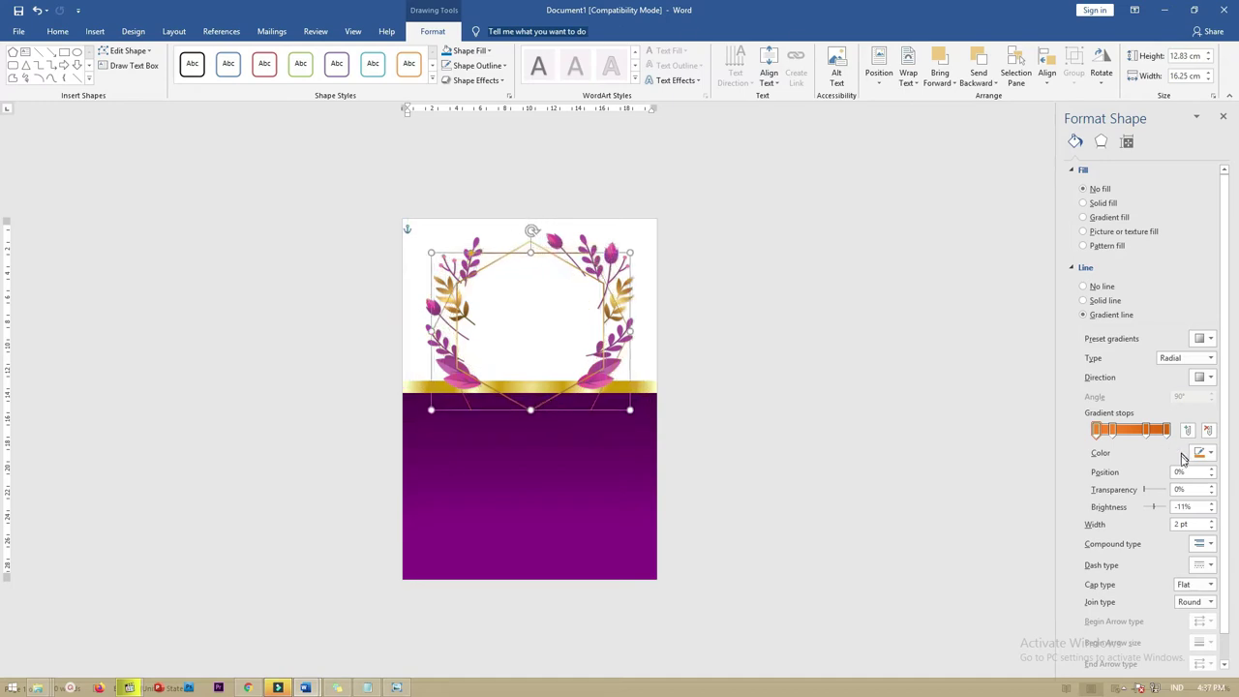
{"action": "left_click", "coordinate": [1211, 521]}
{"action": "left_click", "coordinate": [1211, 521]}
{"action": "left_click", "coordinate": [1211, 521]}
{"action": "left_click", "coordinate": [1211, 521]}
{"action": "left_click", "coordinate": [1211, 521]}
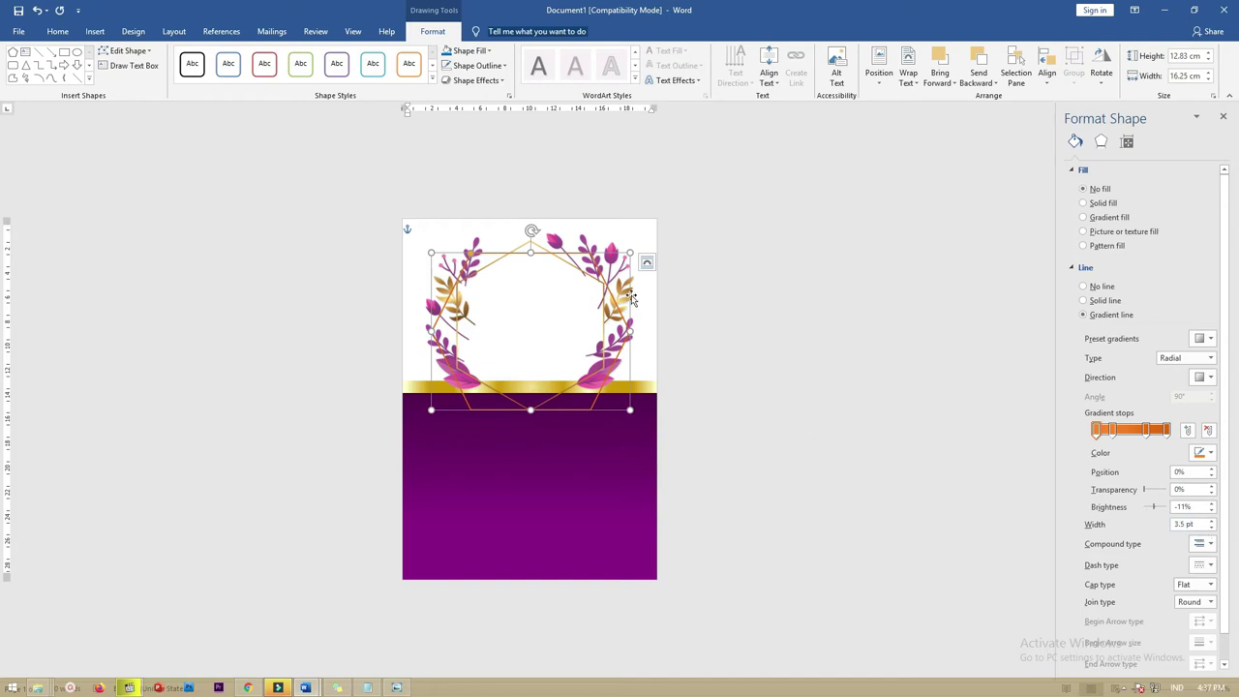
{"action": "left_click_drag", "start_coordinate": [630, 251], "coordinate": [626, 254]}
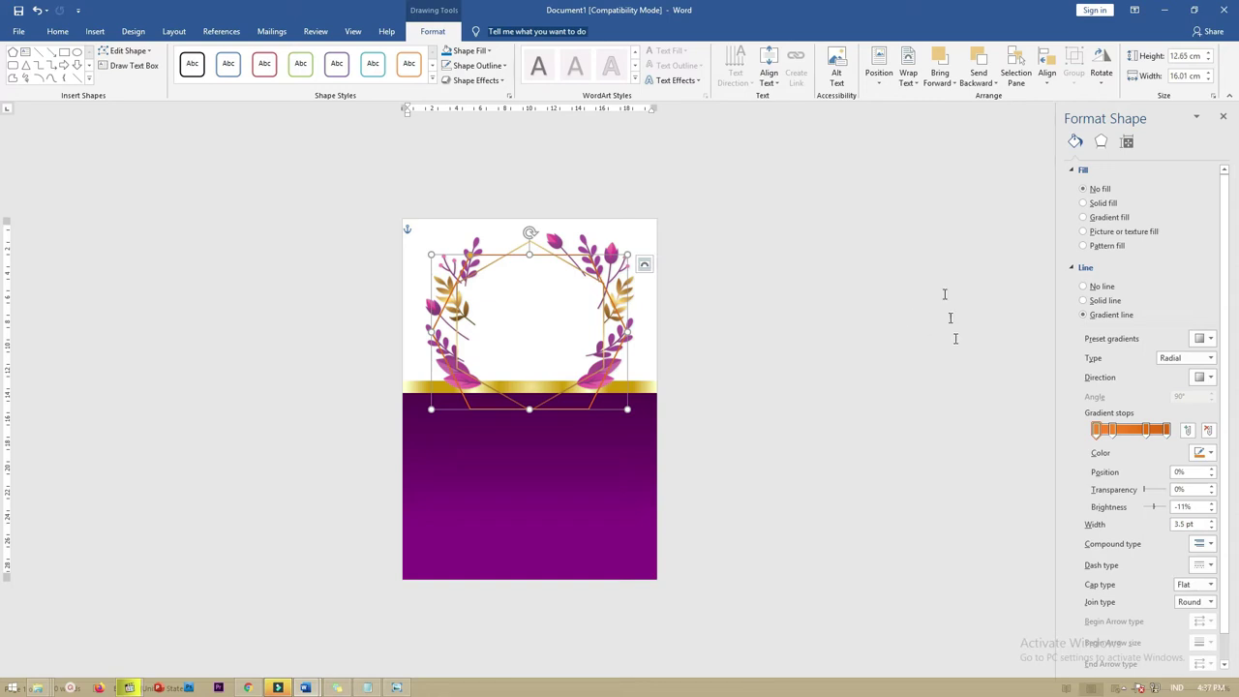
Recolour the first outline gradient stops gold and move the second stop to 59%.
{"action": "left_click", "coordinate": [1098, 428]}
{"action": "left_click", "coordinate": [1203, 453]}
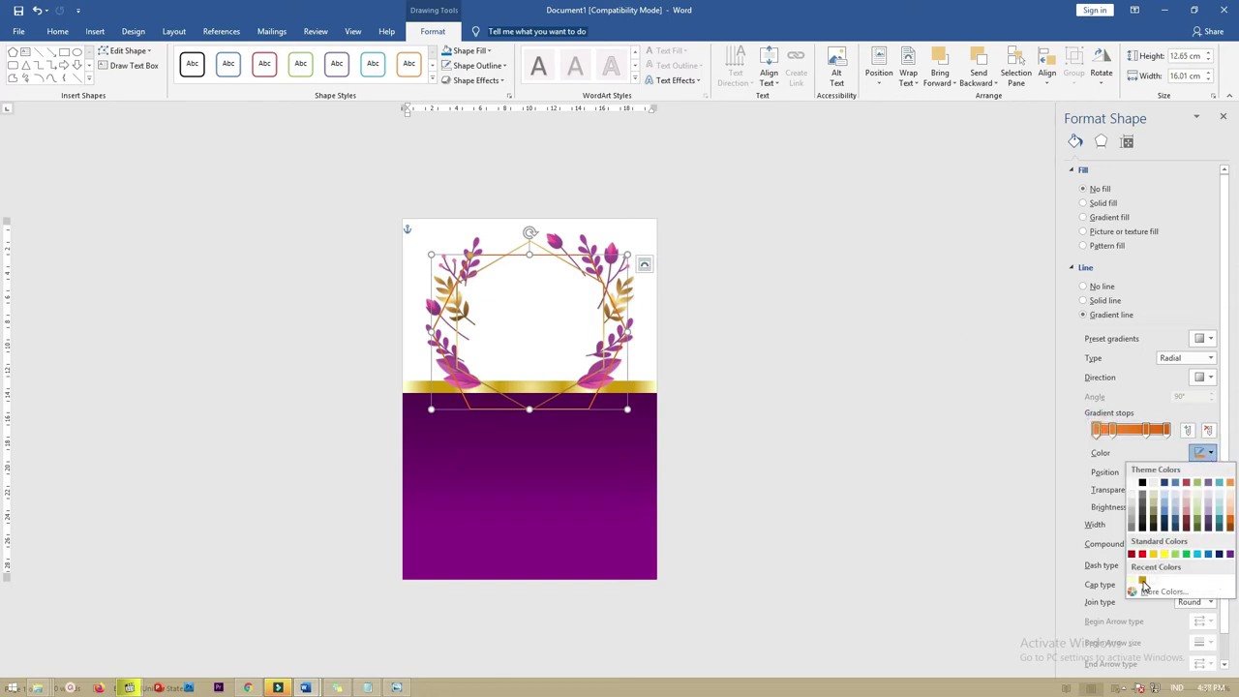
{"action": "left_click", "coordinate": [1143, 579]}
{"action": "left_click_drag", "start_coordinate": [1114, 436], "coordinate": [1131, 440]}
{"action": "left_click", "coordinate": [1111, 439]}
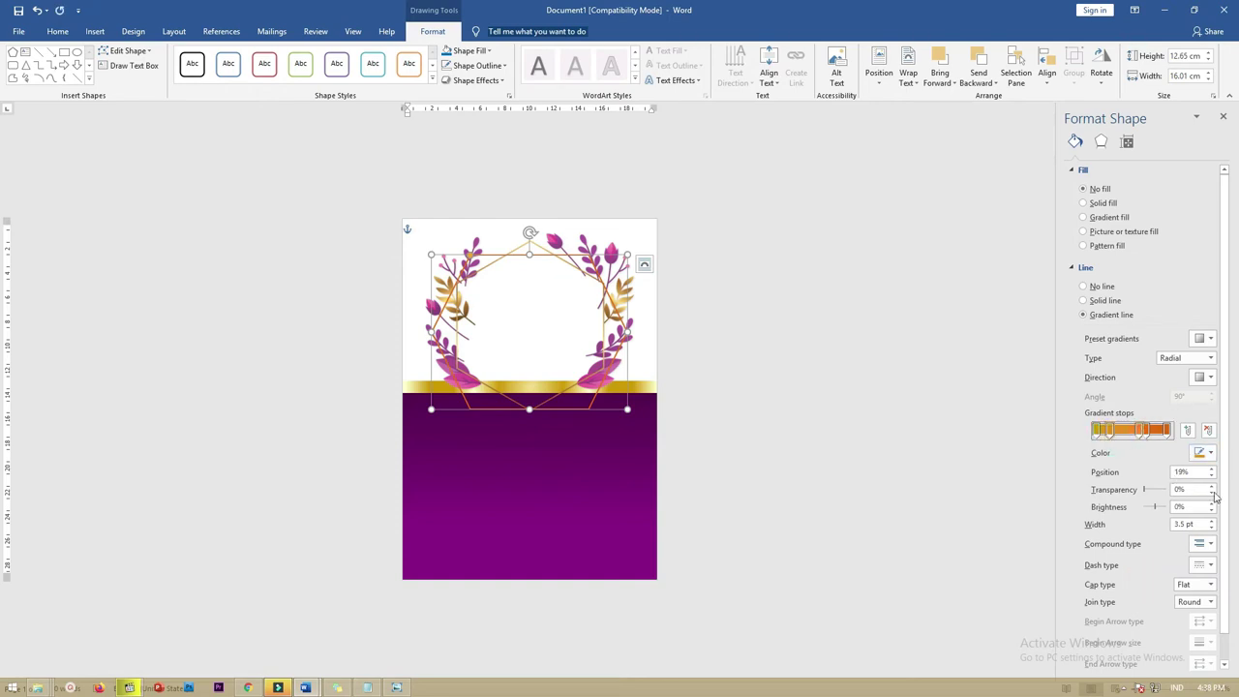
{"action": "left_click", "coordinate": [1210, 455]}
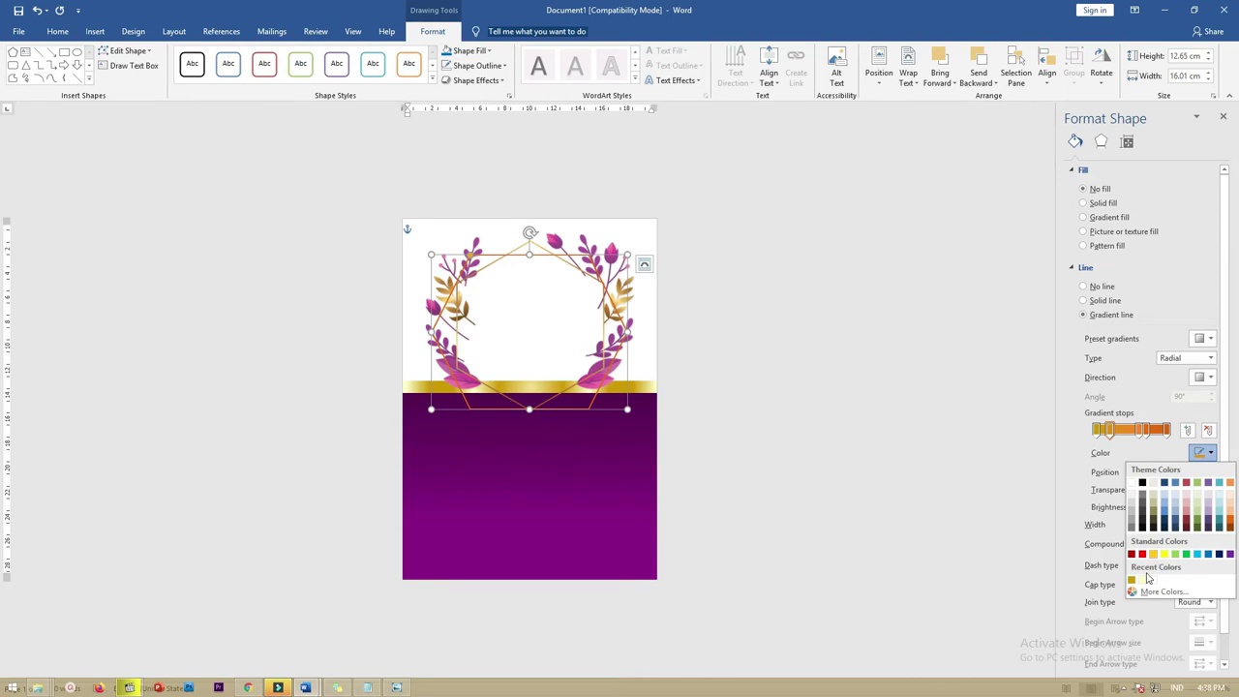
{"action": "left_click", "coordinate": [1144, 580]}
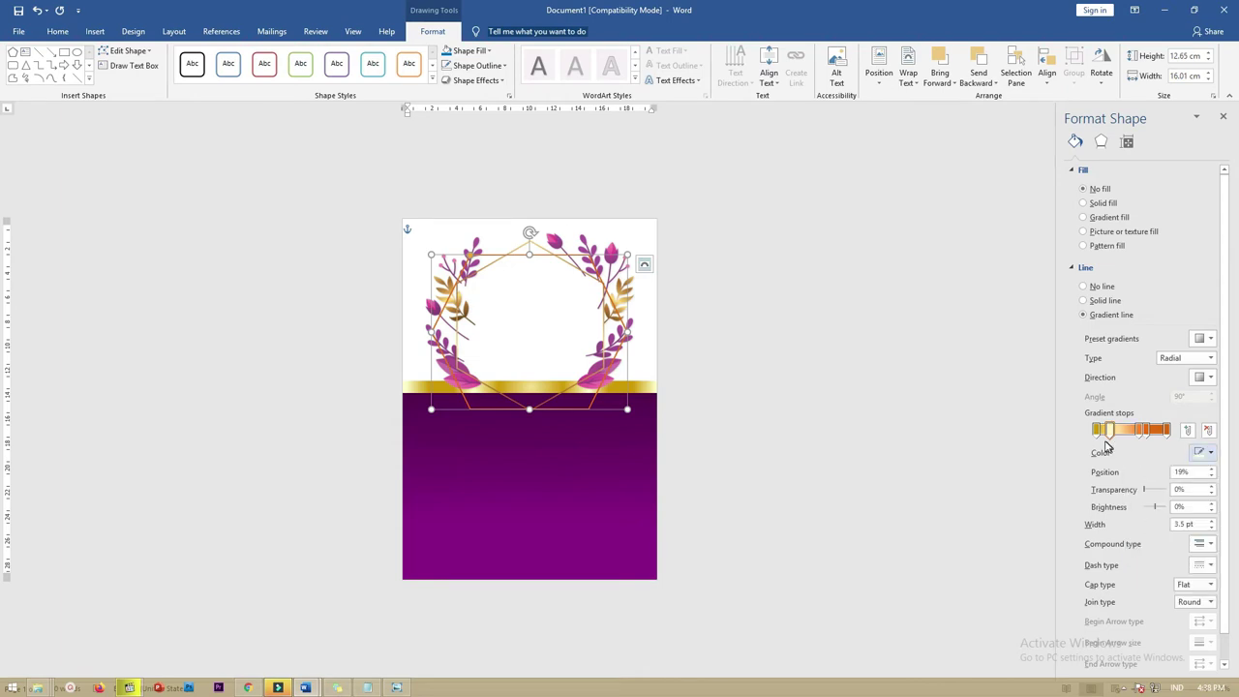
Turn the remaining orange stops gold and drag the last stop from 97% to 75%.
{"action": "left_click", "coordinate": [1112, 437]}
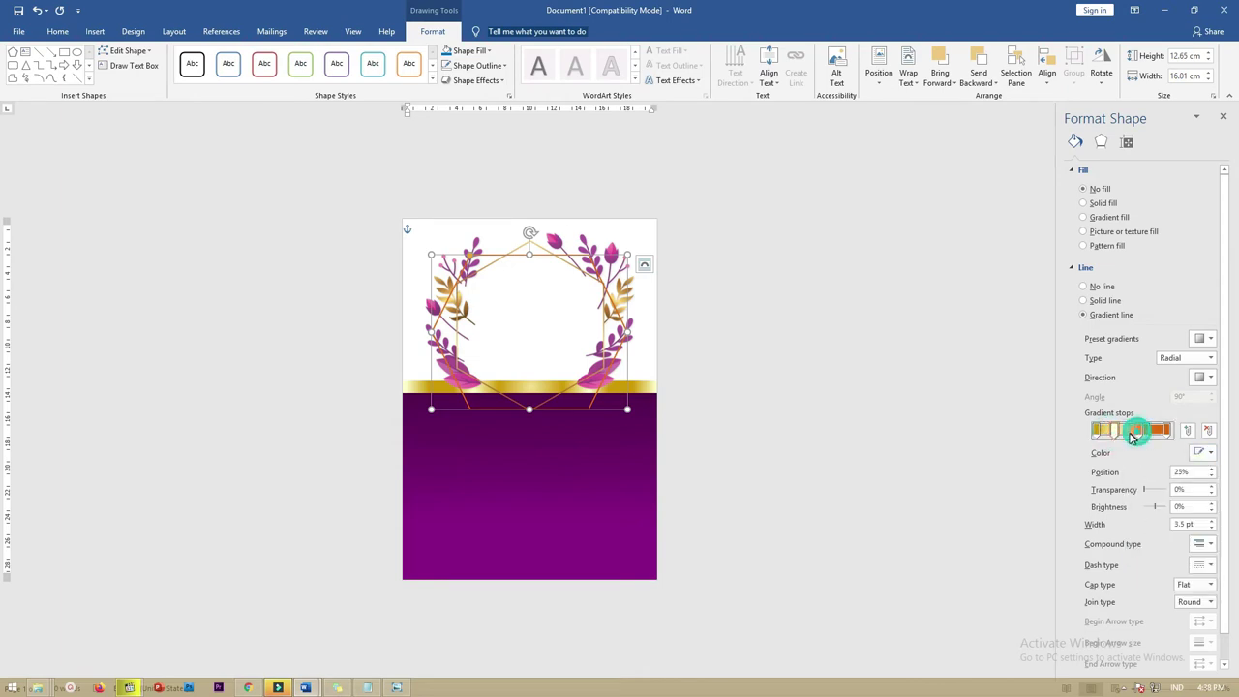
{"action": "left_click", "coordinate": [1210, 455]}
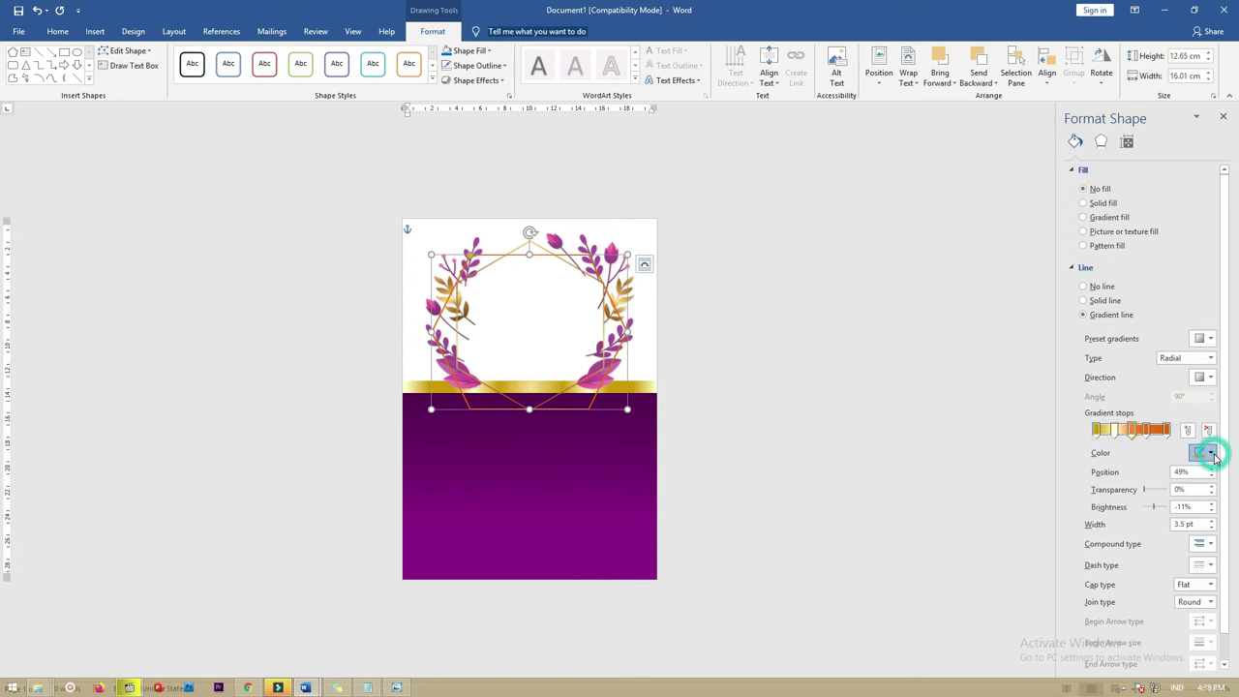
{"action": "left_click", "coordinate": [1143, 582]}
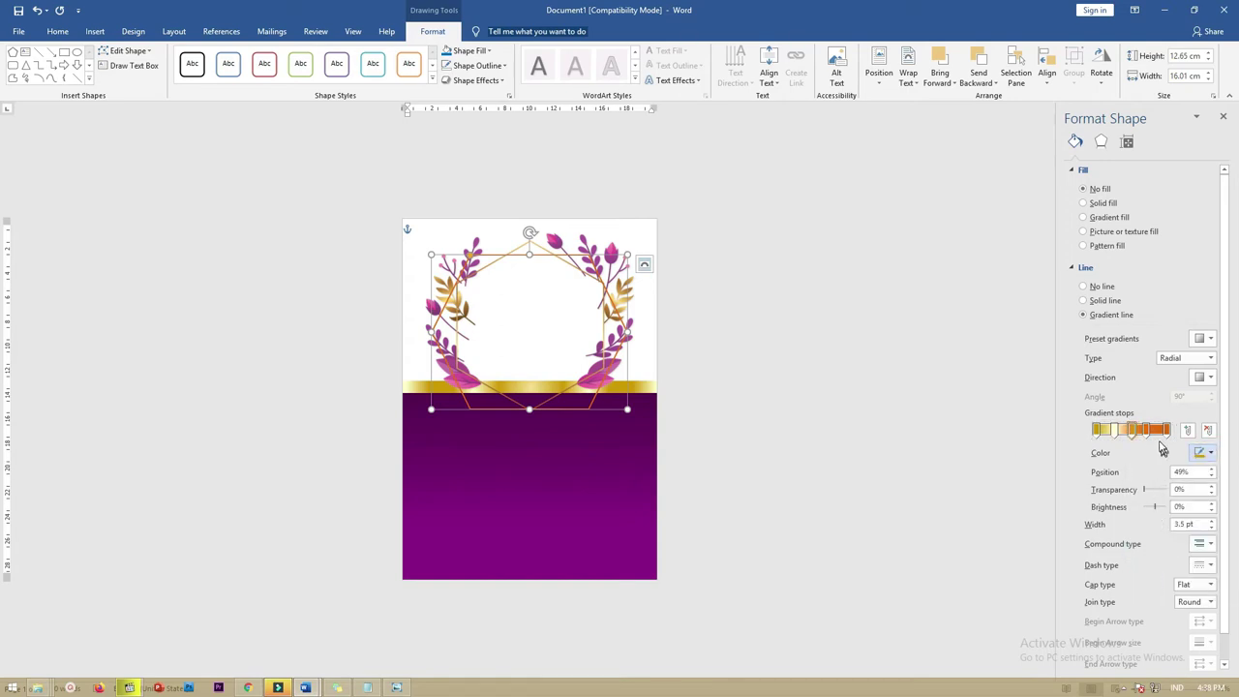
{"action": "left_click", "coordinate": [1203, 452]}
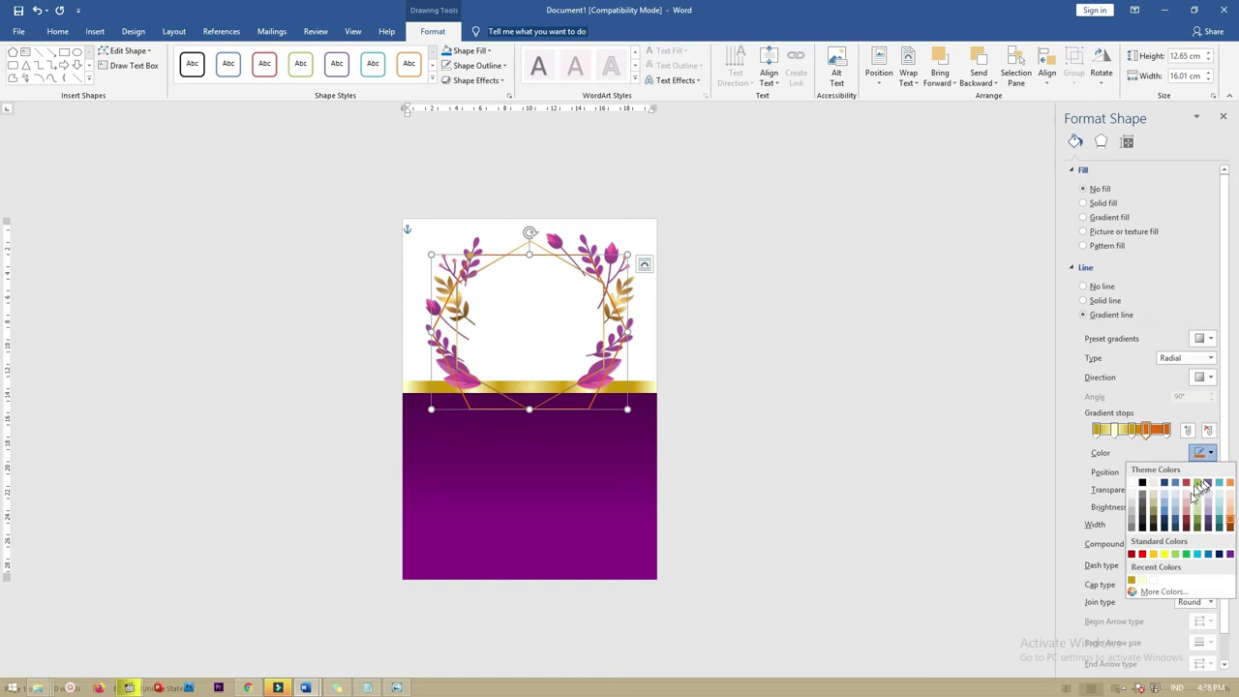
{"action": "left_click", "coordinate": [1143, 582]}
{"action": "left_click", "coordinate": [1167, 430]}
{"action": "left_click", "coordinate": [1210, 453]}
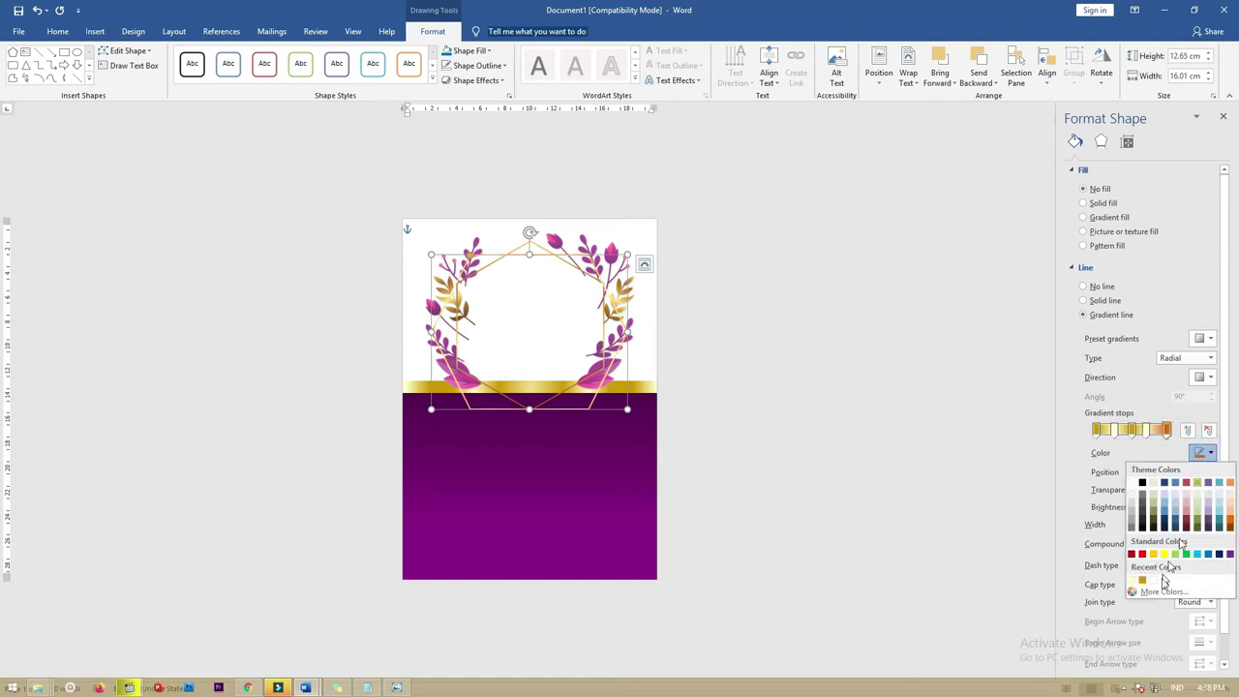
{"action": "left_click", "coordinate": [1143, 581]}
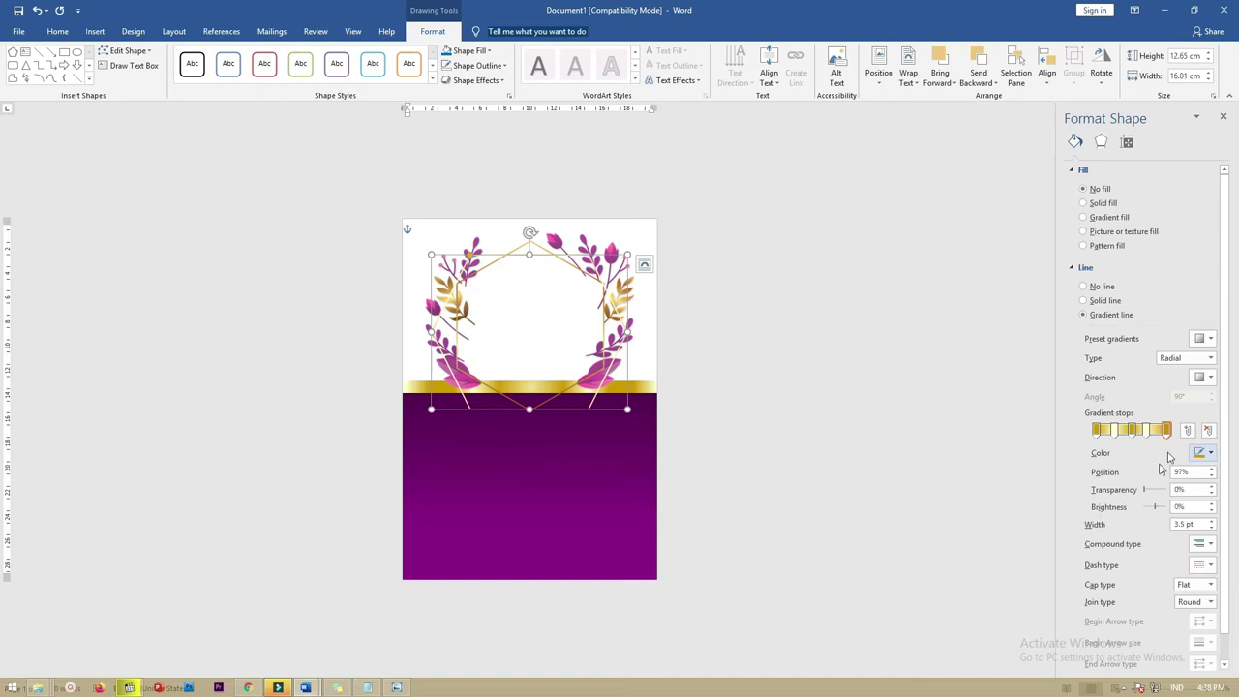
{"action": "left_click_drag", "start_coordinate": [1152, 436], "coordinate": [1132, 434]}
{"action": "left_click", "coordinate": [750, 322]}
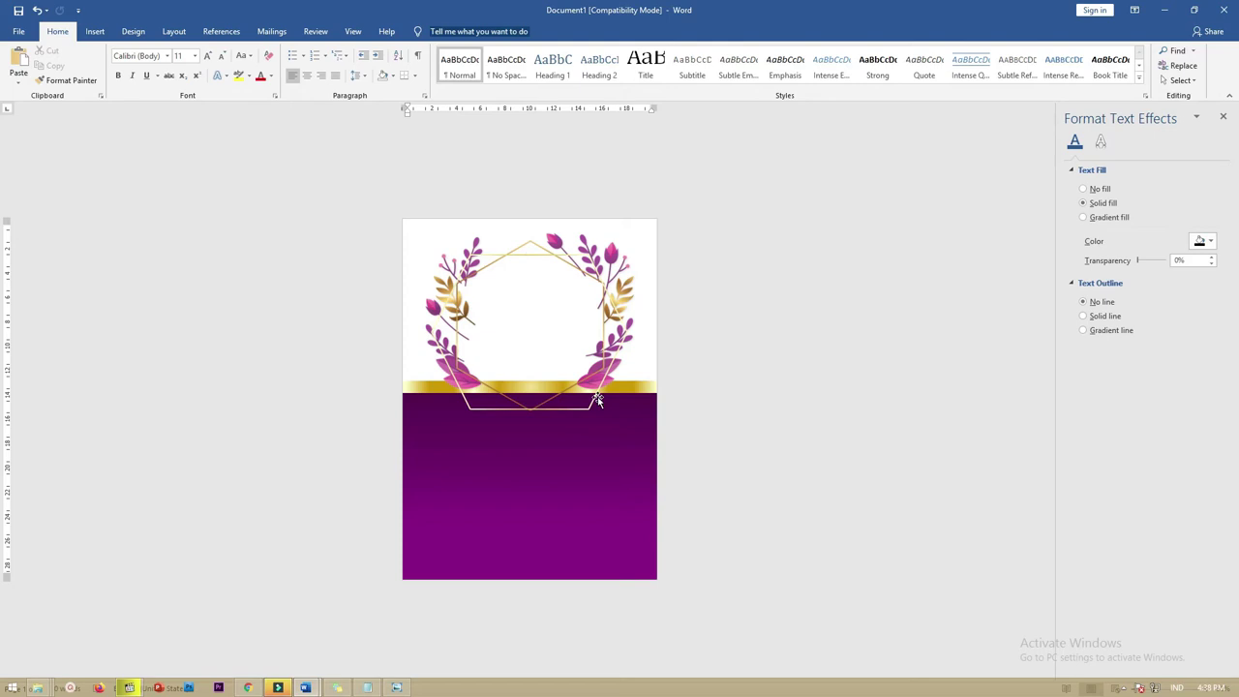
Shrink the hexagon slightly and set its first outline gradient stop to a custom dark brown.
{"action": "left_click", "coordinate": [625, 306]}
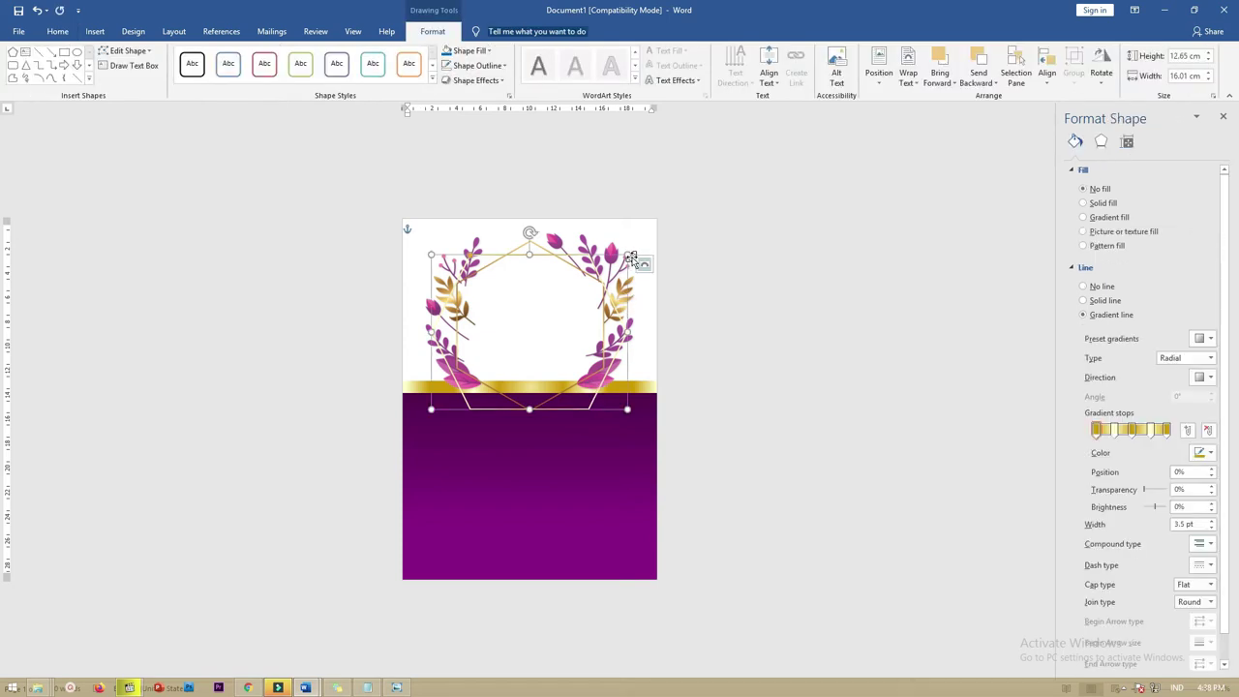
{"action": "left_click_drag", "start_coordinate": [629, 253], "coordinate": [602, 282]}
{"action": "left_click", "coordinate": [1093, 435]}
{"action": "left_click", "coordinate": [1210, 454]}
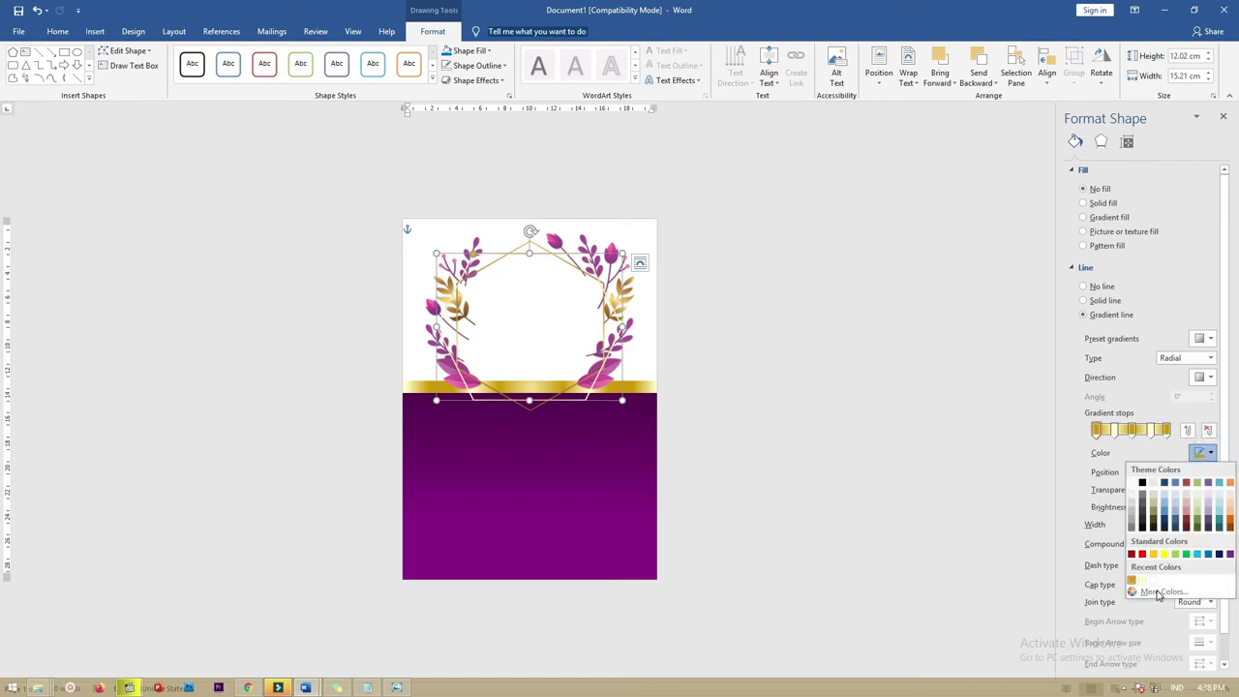
{"action": "left_click", "coordinate": [1162, 592]}
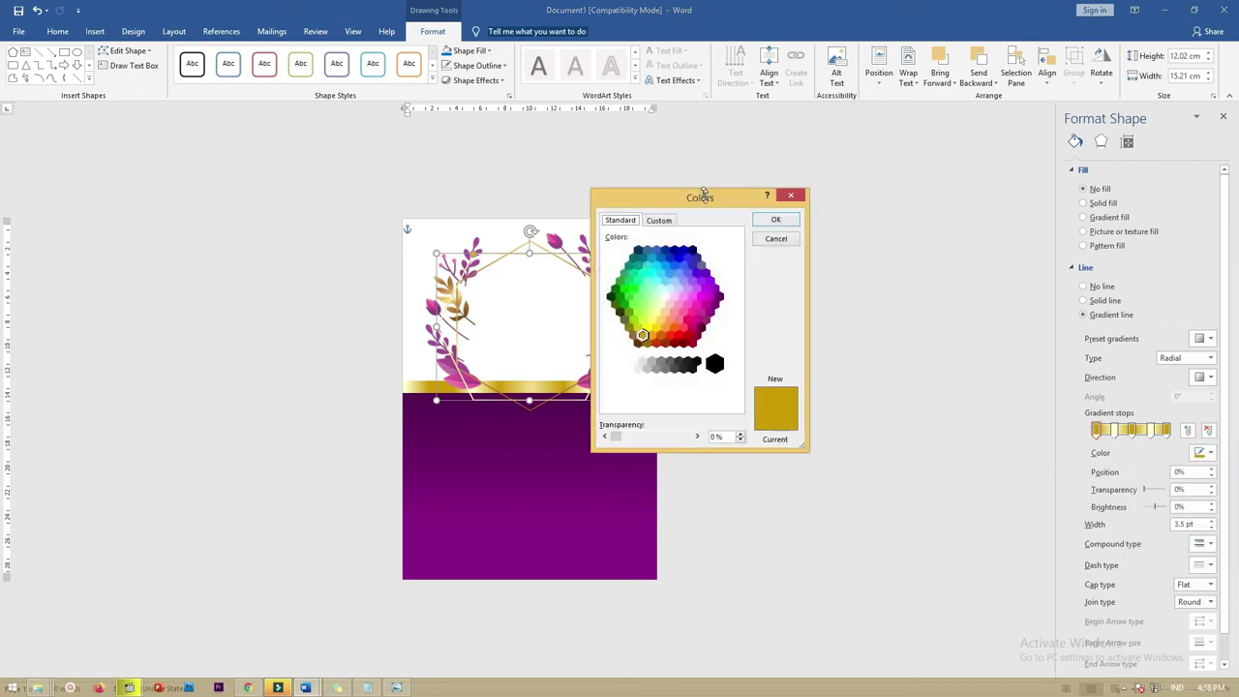
{"action": "left_click_drag", "start_coordinate": [703, 192], "coordinate": [791, 188]}
{"action": "left_click", "coordinate": [725, 339]}
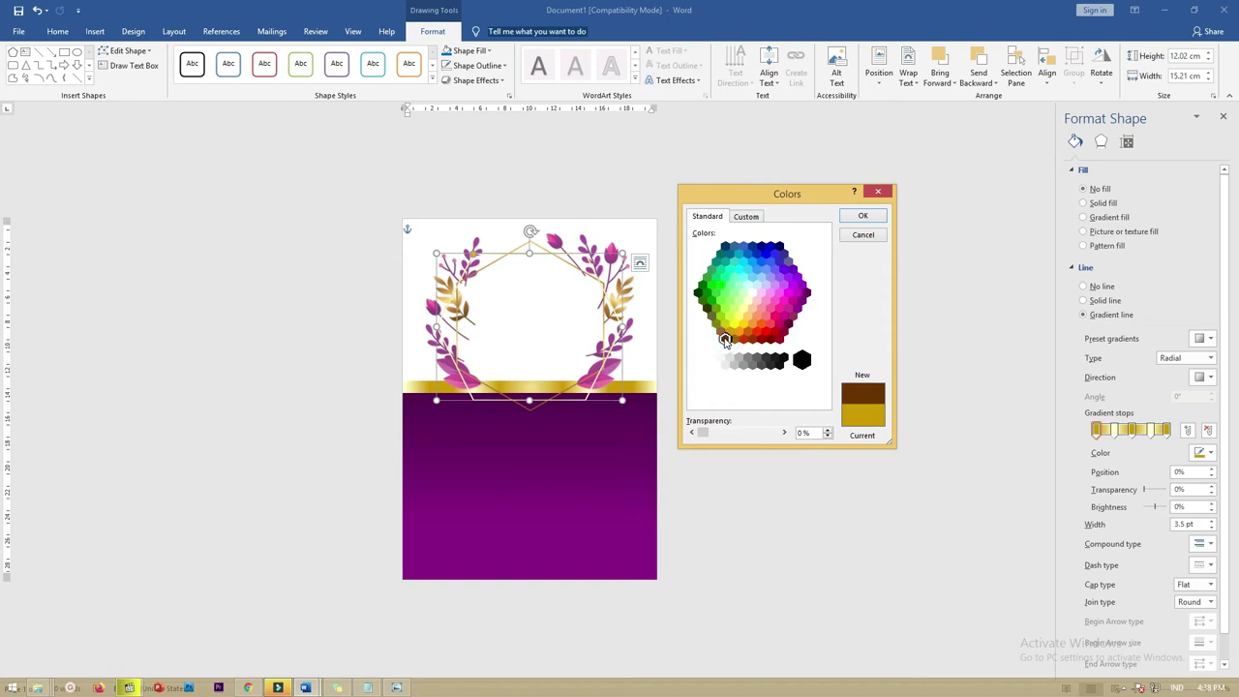
{"action": "left_click", "coordinate": [861, 217]}
Give the middle and last gradient stops the dark recent colour.
{"action": "left_click", "coordinate": [1131, 430]}
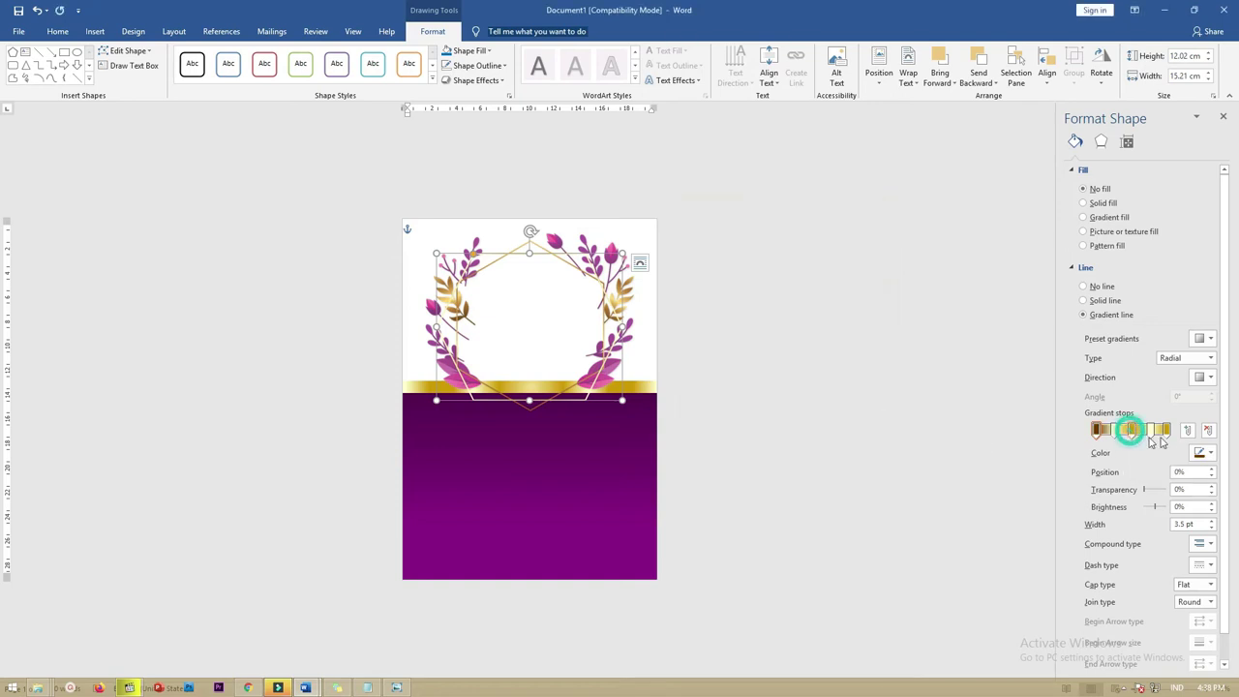
{"action": "left_click", "coordinate": [1209, 452]}
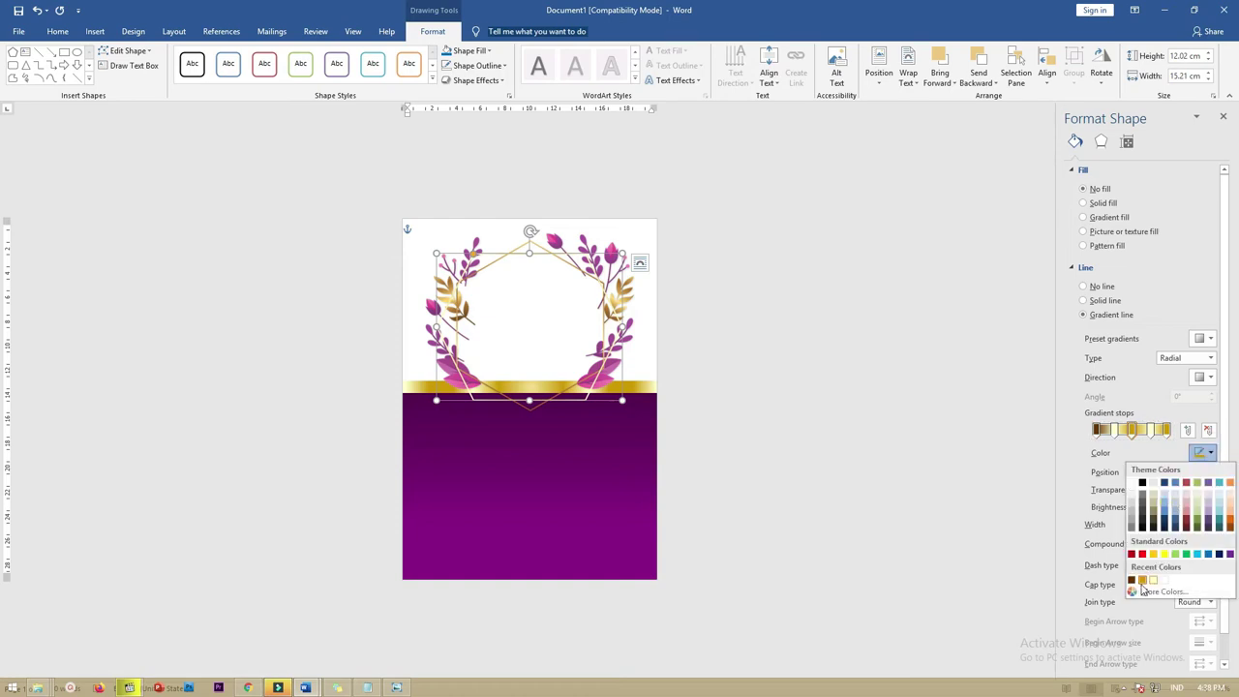
{"action": "left_click", "coordinate": [1131, 579]}
{"action": "left_click", "coordinate": [1165, 429]}
{"action": "left_click", "coordinate": [1210, 454]}
{"action": "left_click", "coordinate": [1131, 580]}
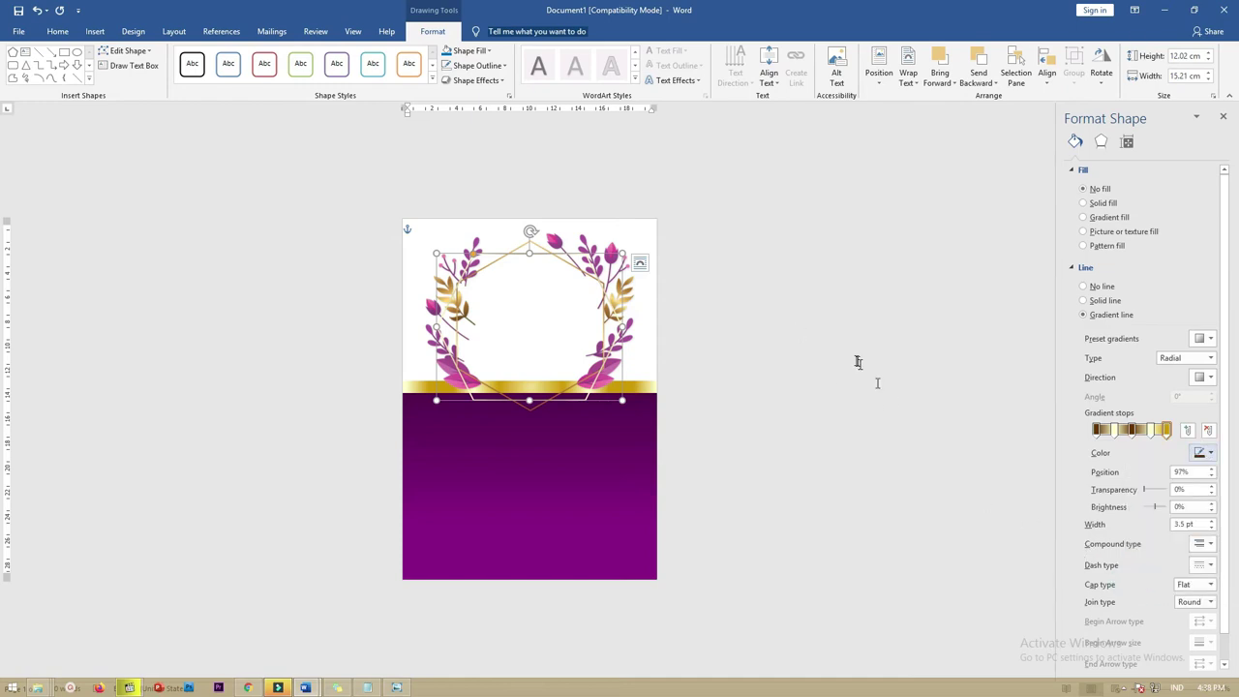
{"action": "left_click", "coordinate": [857, 429]}
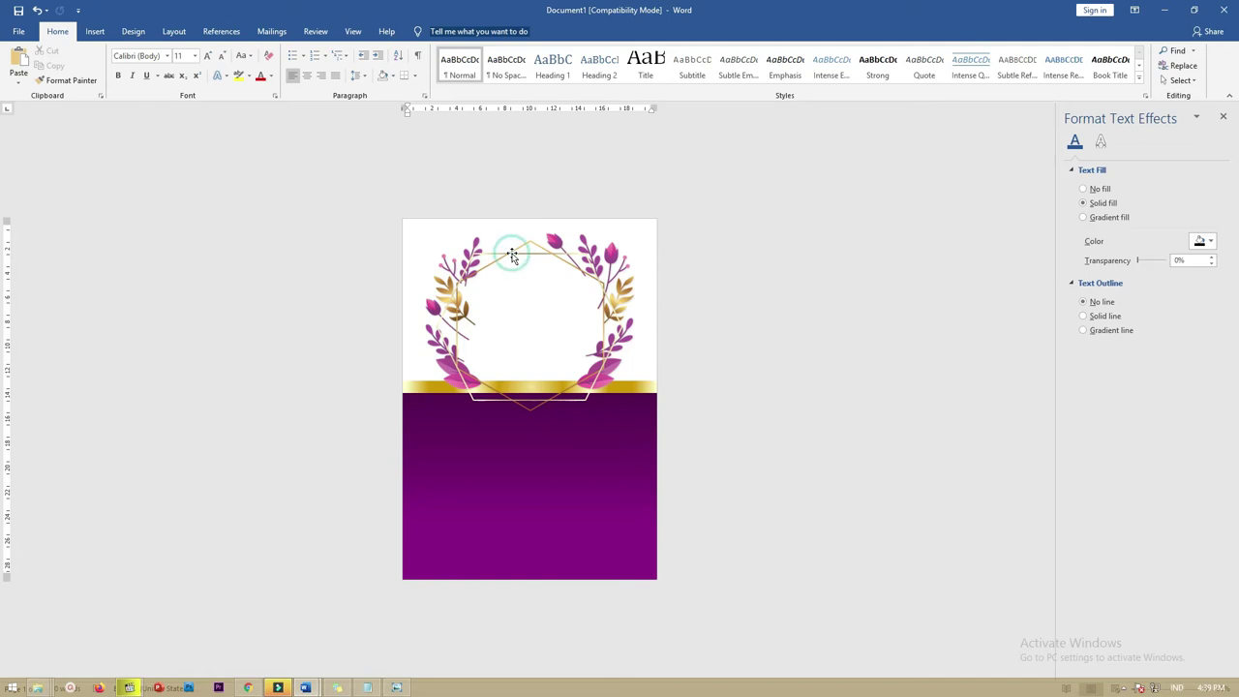
Duplicate the gold hexagon outline down onto the purple block beneath the gold band.
{"action": "left_click", "coordinate": [513, 254]}
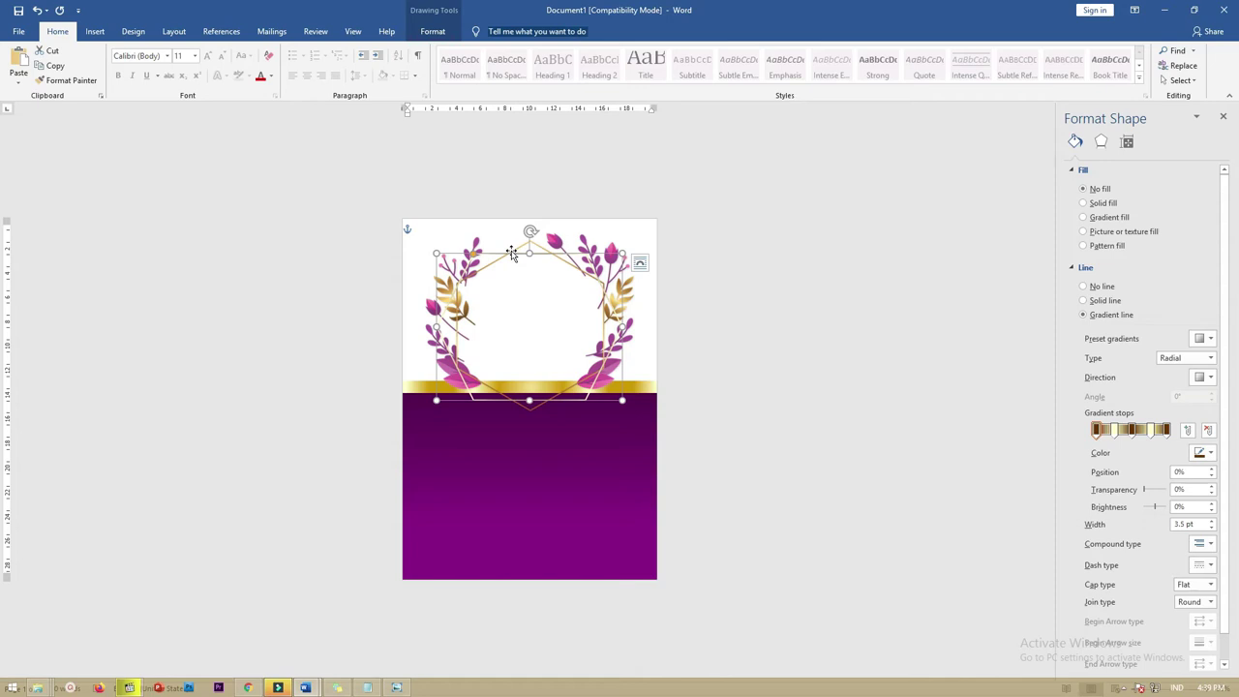
{"action": "left_click_drag", "start_coordinate": [512, 252], "coordinate": [511, 357]}
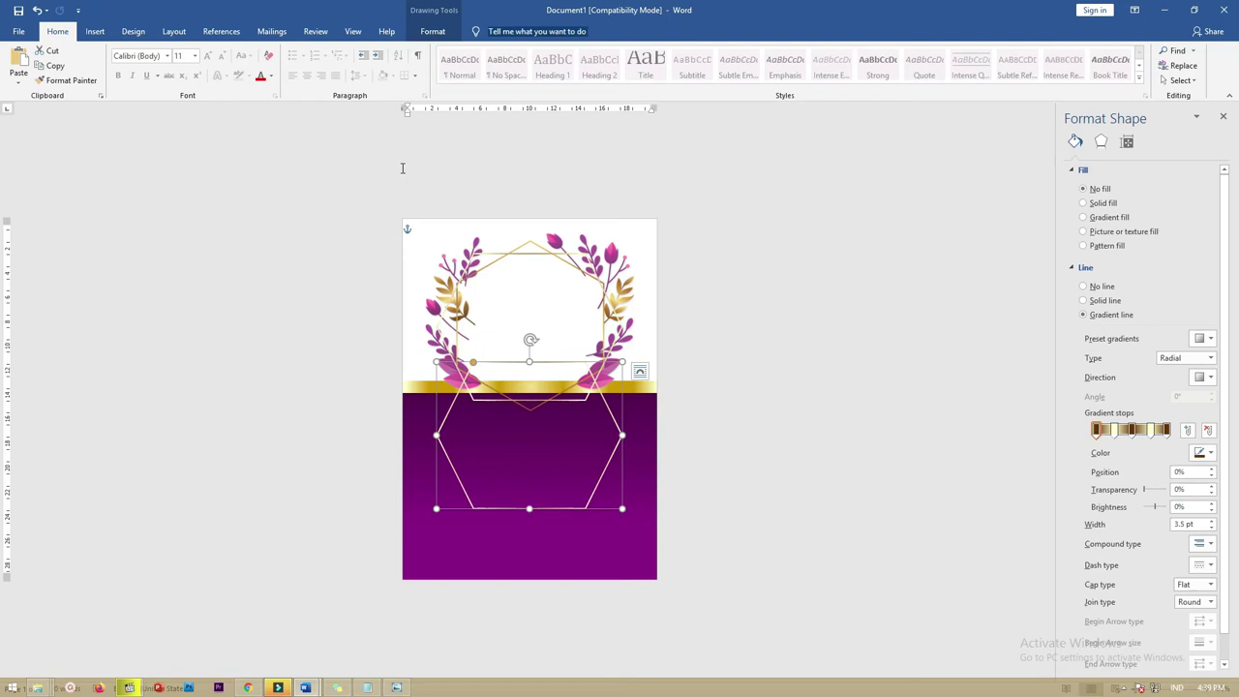
Change the copied hexagon to a pentagon and stretch it to 15.46 cm tall into the wreath.
{"action": "left_click", "coordinate": [433, 31]}
{"action": "left_click", "coordinate": [128, 50]}
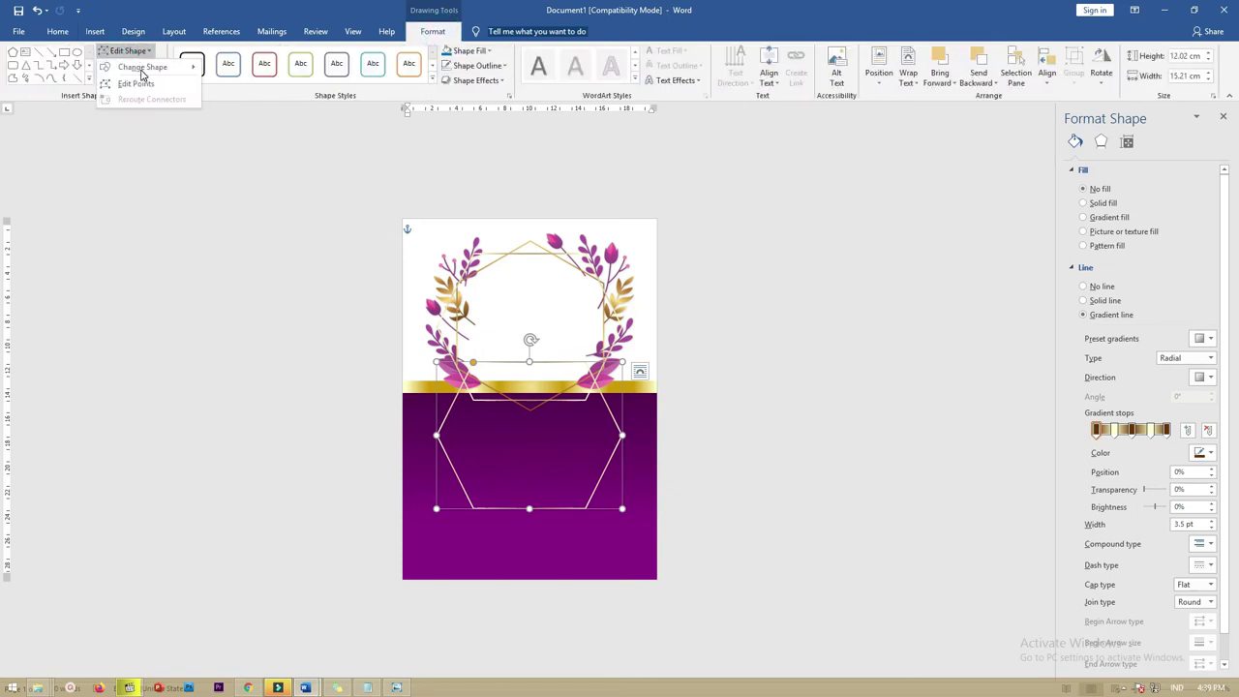
{"action": "mouse_move", "coordinate": [155, 67]}
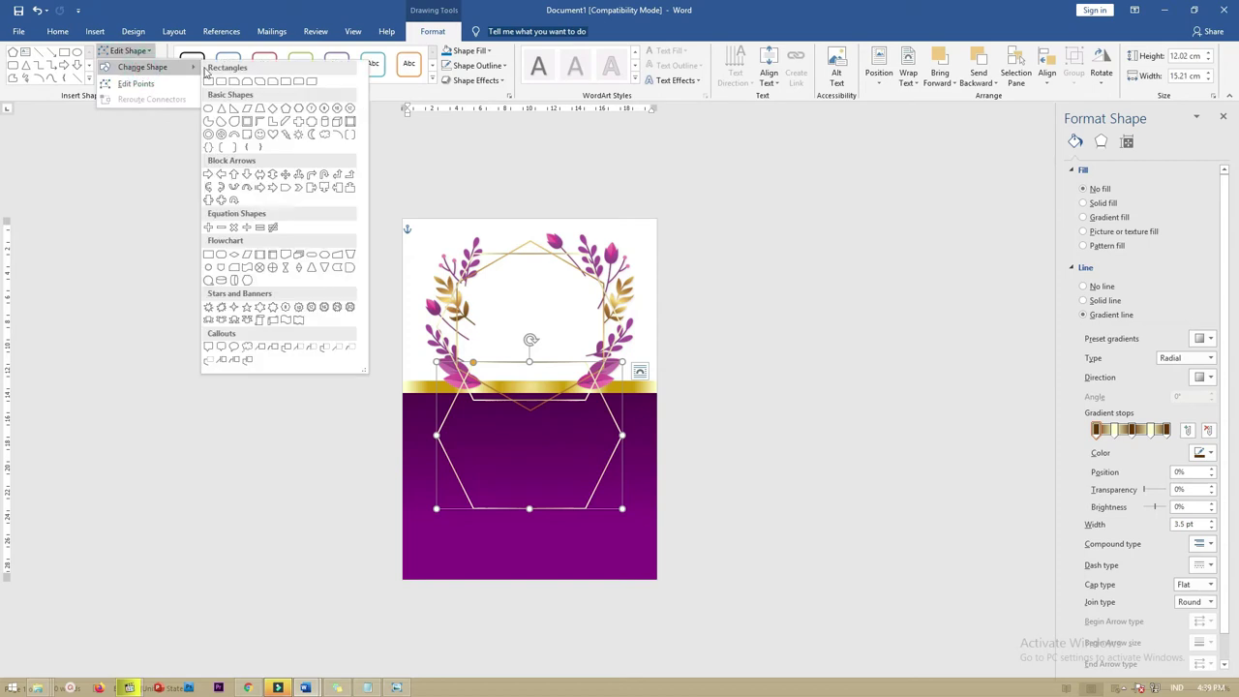
{"action": "left_click", "coordinate": [285, 110]}
{"action": "left_click_drag", "start_coordinate": [530, 362], "coordinate": [530, 320]}
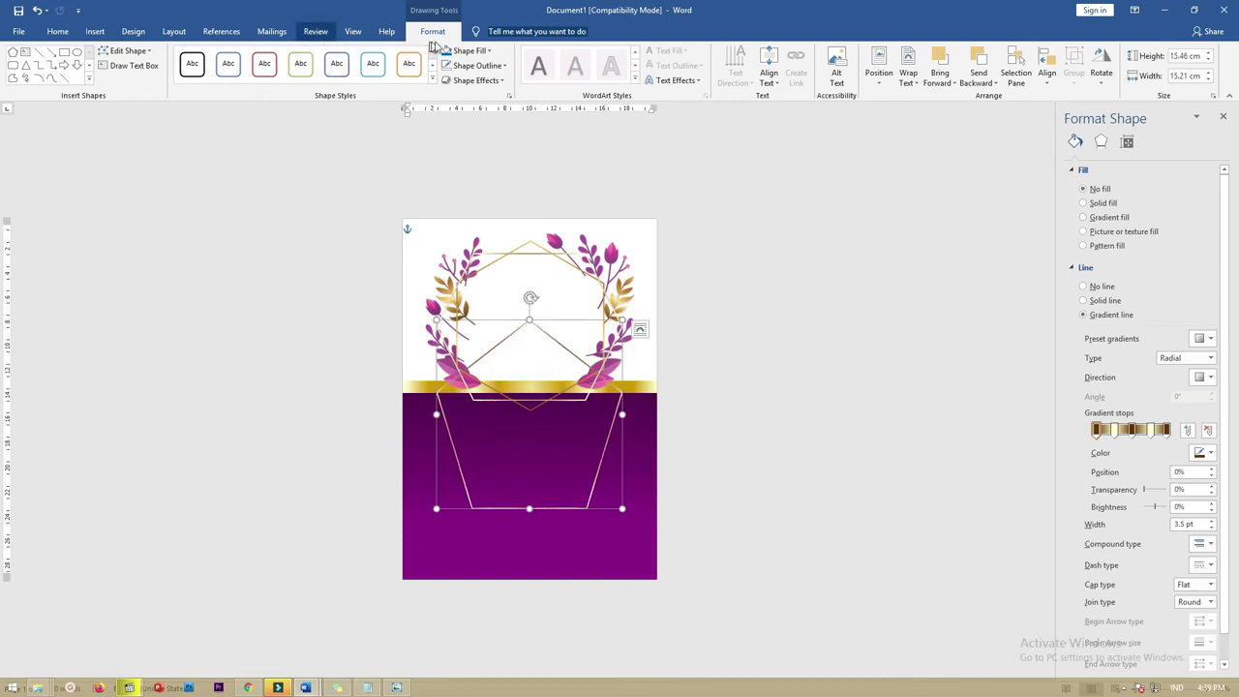
Picture-fill the pentagon with pexels-photo-3014857 from the Pictures folder.
{"action": "left_click", "coordinate": [469, 50]}
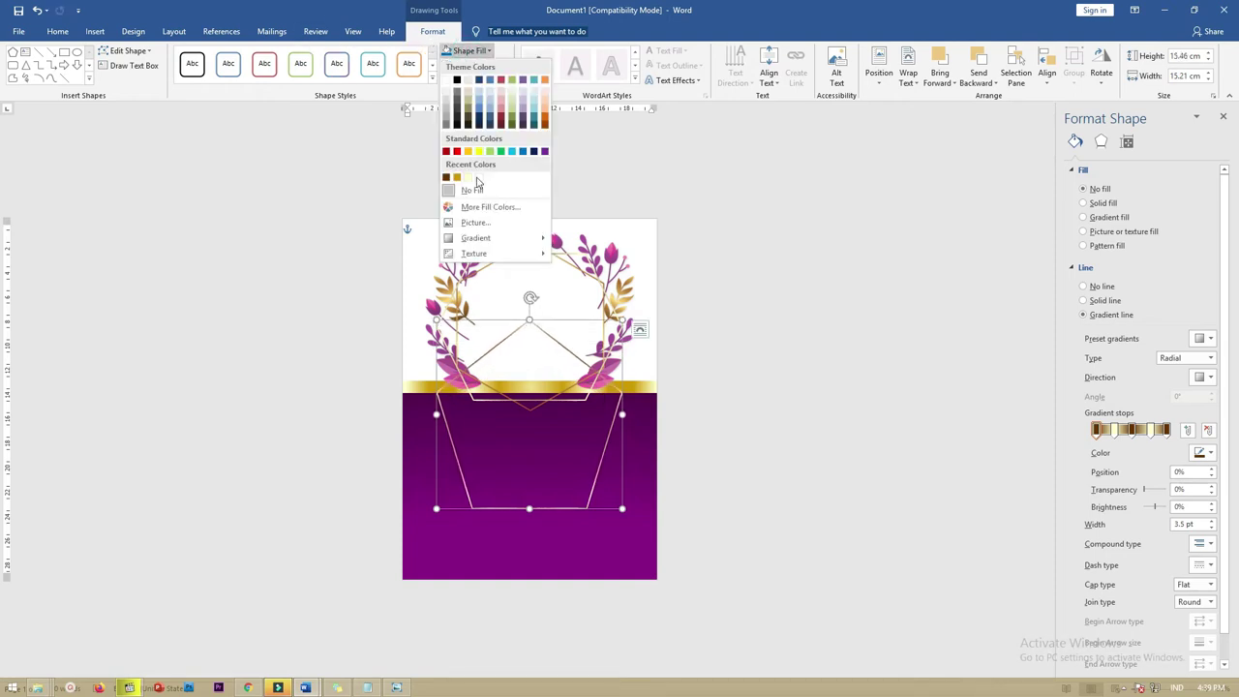
{"action": "left_click", "coordinate": [481, 222]}
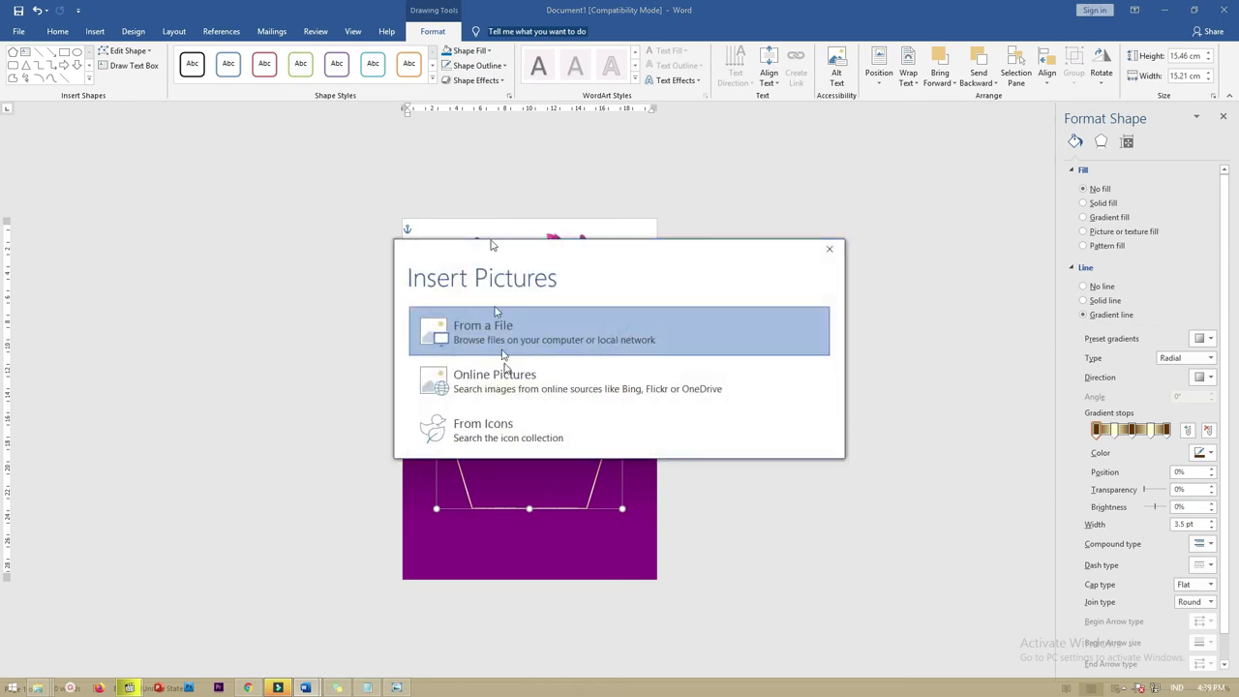
{"action": "left_click", "coordinate": [530, 347]}
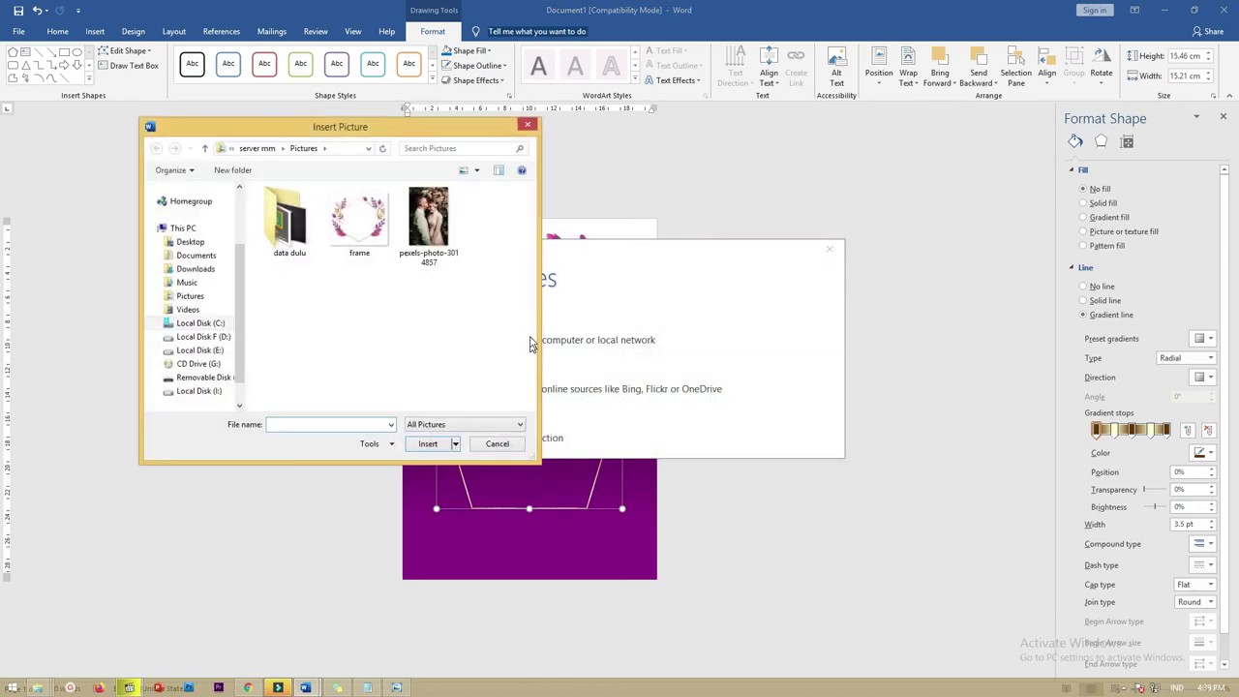
{"action": "left_click_drag", "start_coordinate": [415, 124], "coordinate": [462, 124]}
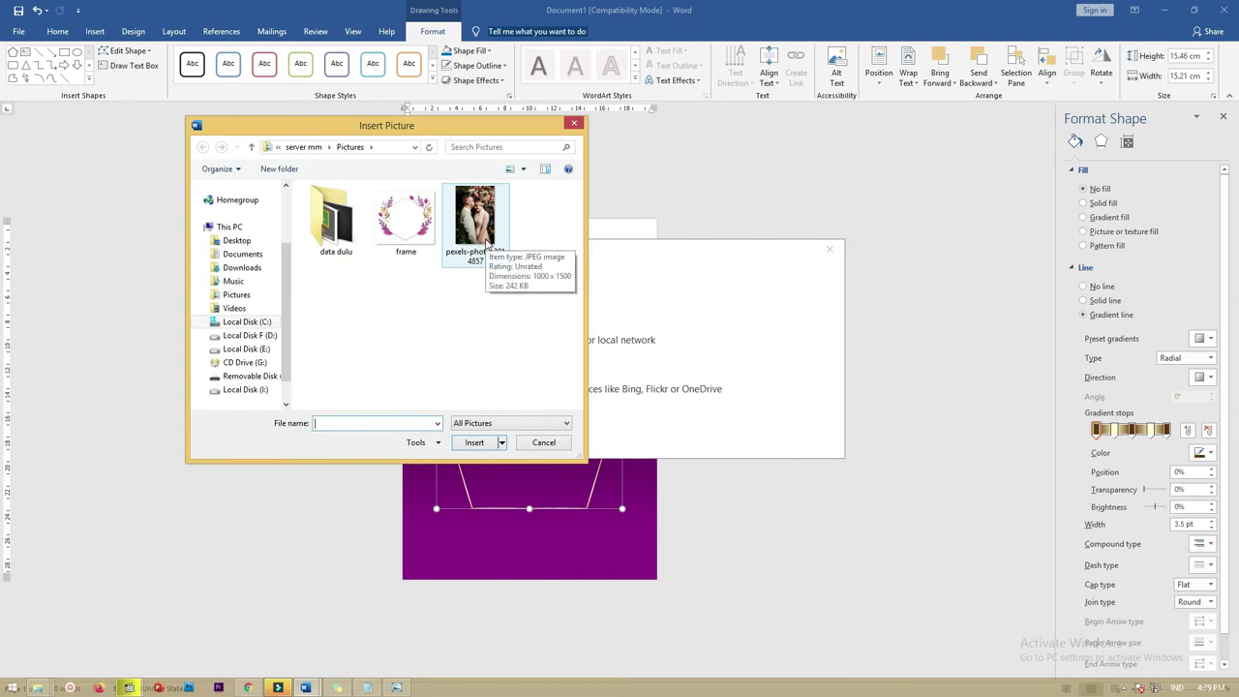
{"action": "left_click", "coordinate": [483, 240]}
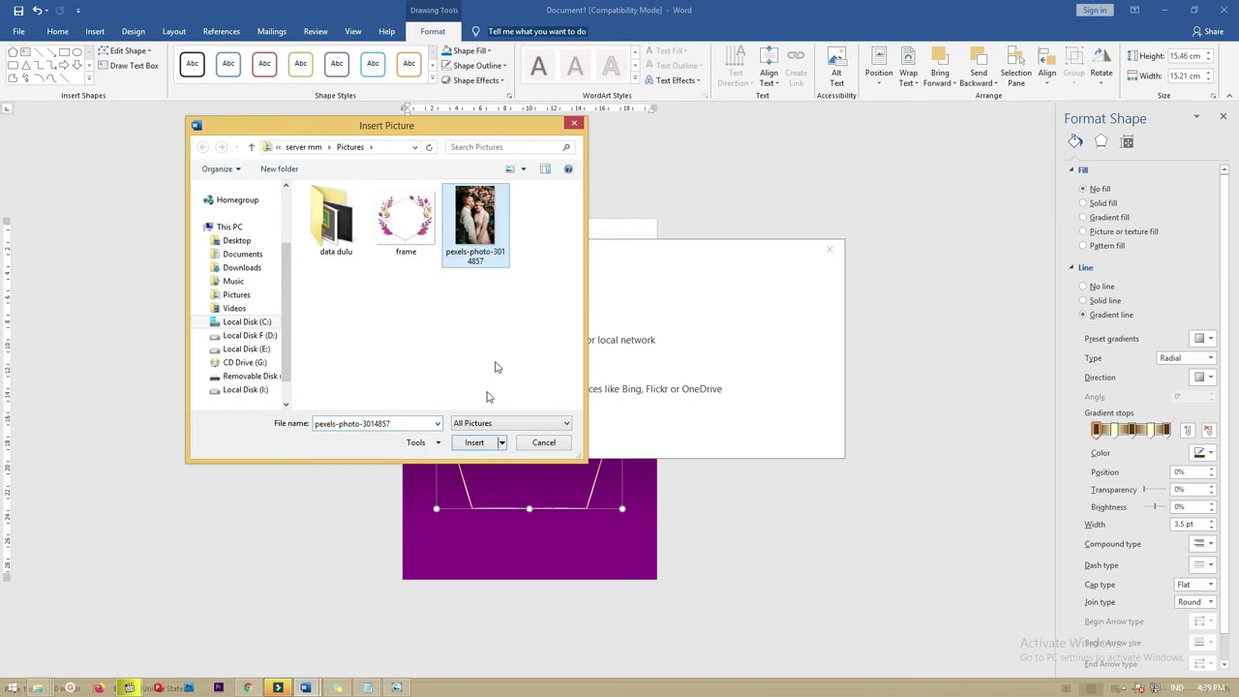
{"action": "left_click", "coordinate": [475, 443]}
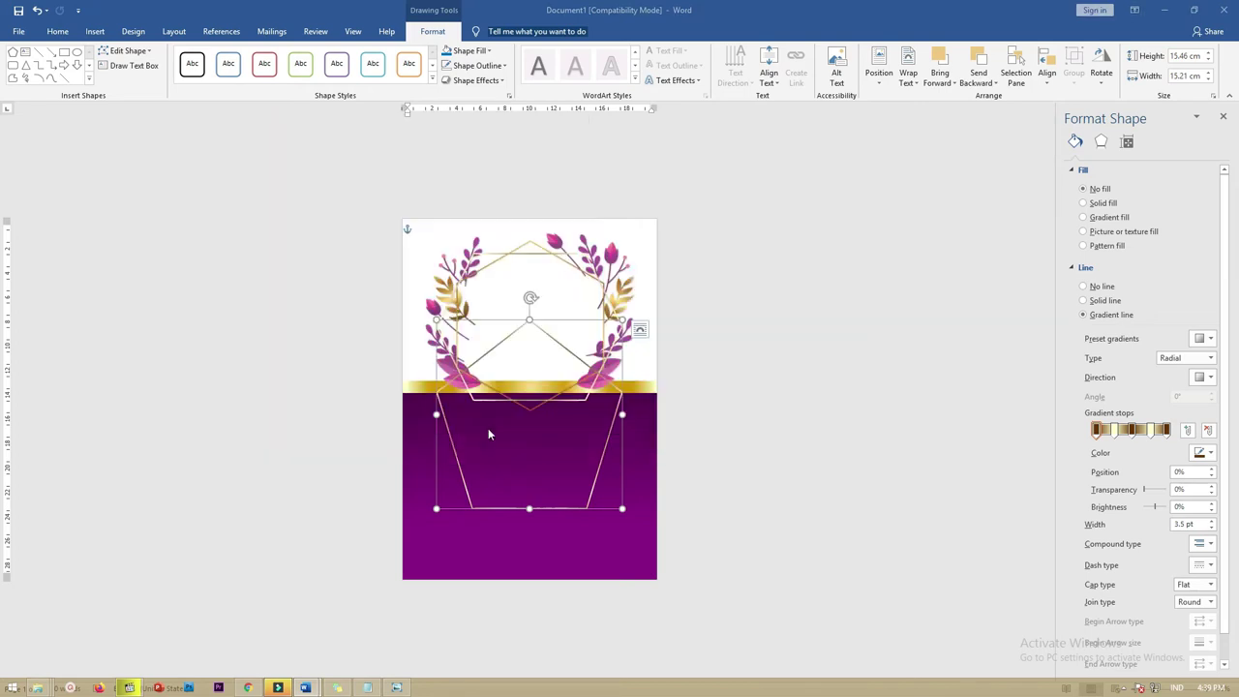
Set the couple photo to Fit inside the pentagon.
{"action": "left_click", "coordinate": [1102, 78]}
{"action": "left_click", "coordinate": [488, 31]}
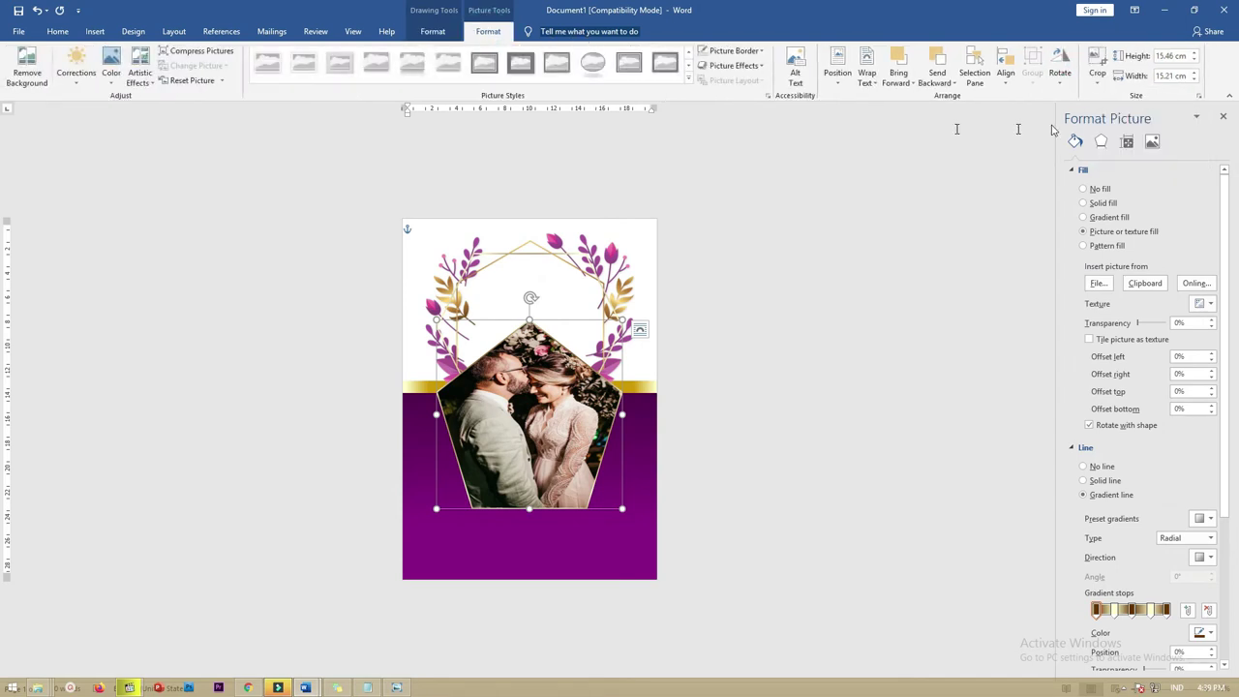
{"action": "left_click", "coordinate": [1101, 86]}
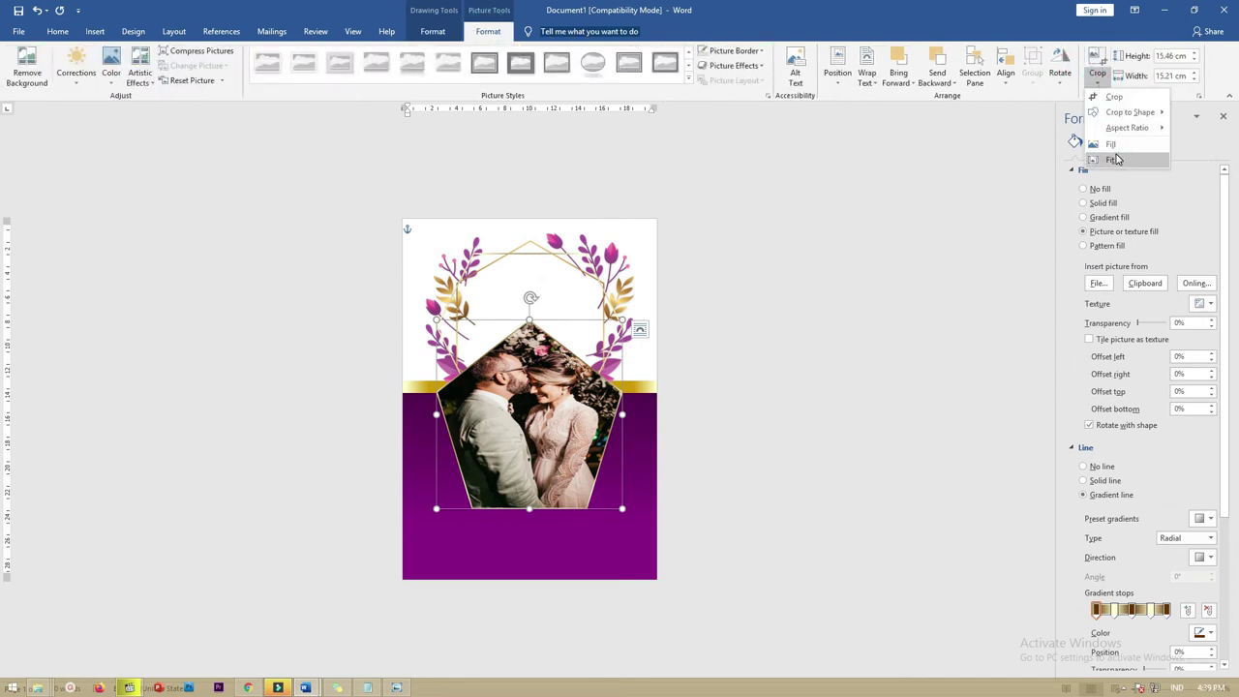
{"action": "left_click", "coordinate": [1118, 160]}
{"action": "left_click", "coordinate": [780, 369]}
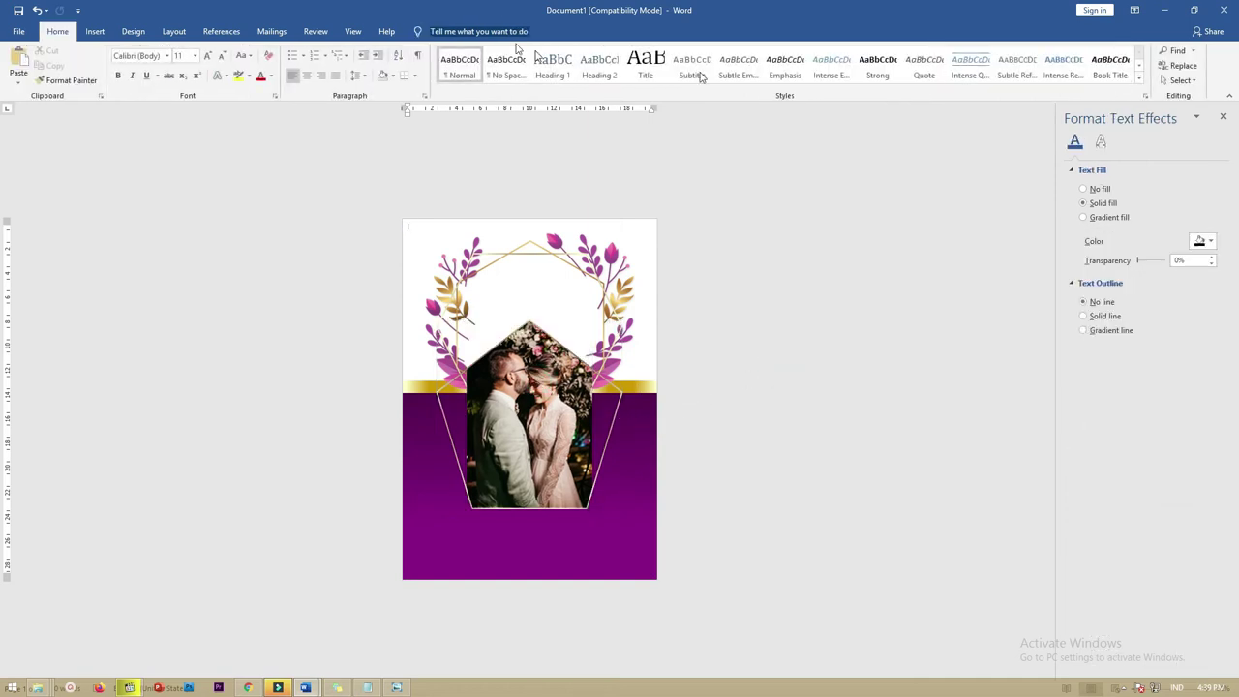
Re-crop the photo in the pentagon to offsets top −7.4% and bottom −42.2%.
{"action": "left_click", "coordinate": [532, 387]}
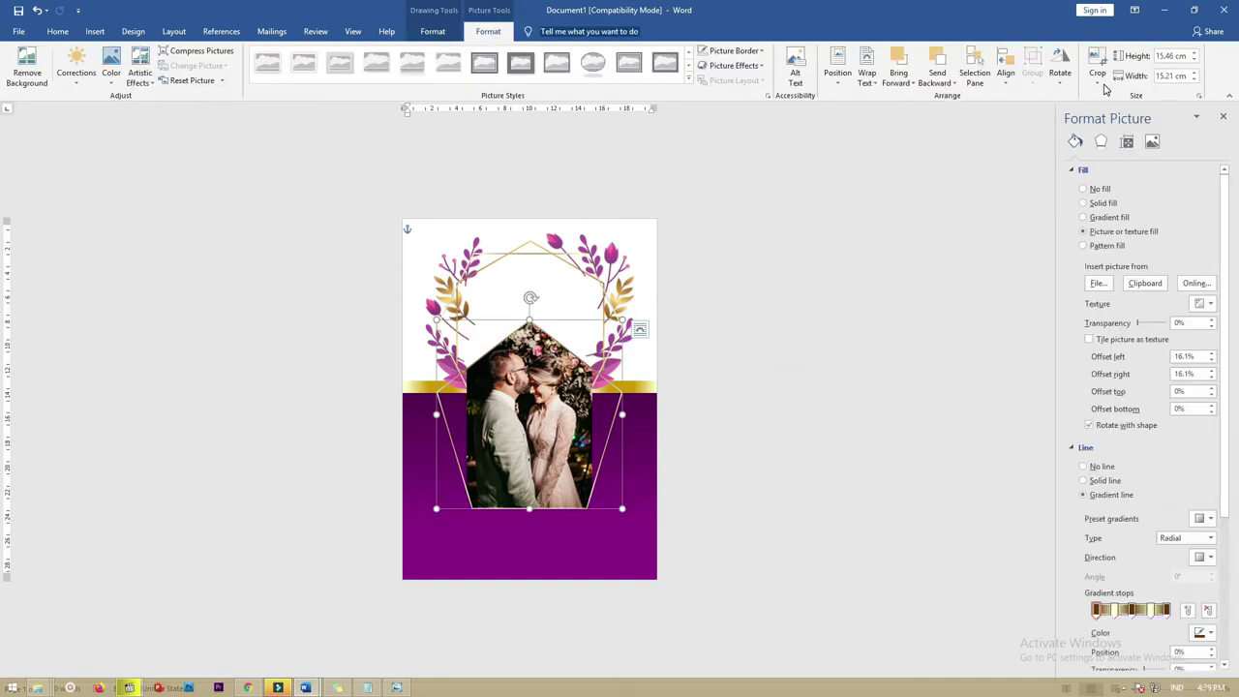
{"action": "left_click", "coordinate": [1098, 83]}
{"action": "left_click", "coordinate": [1109, 154]}
{"action": "mouse_move", "coordinate": [595, 320]}
{"action": "left_mouse_down"}
{"action": "mouse_move", "coordinate": [621, 310]}
{"action": "mouse_move", "coordinate": [601, 344]}
{"action": "left_mouse_up"}
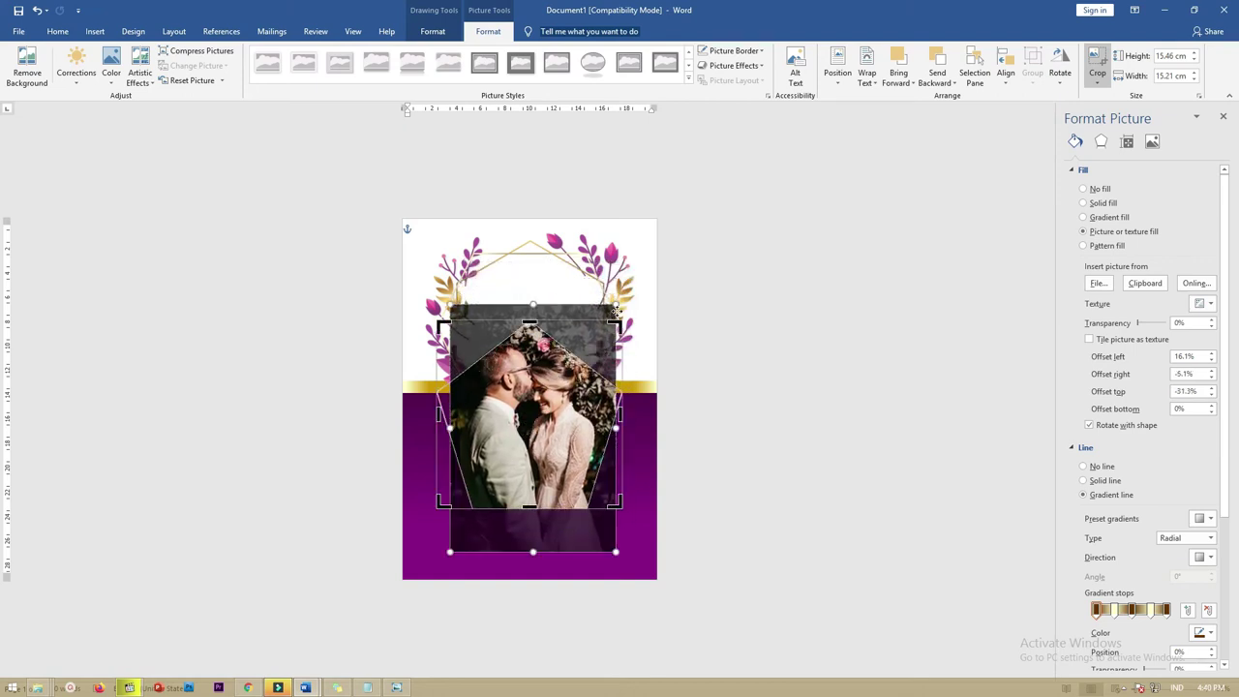
{"action": "left_click_drag", "start_coordinate": [620, 302], "coordinate": [632, 278]}
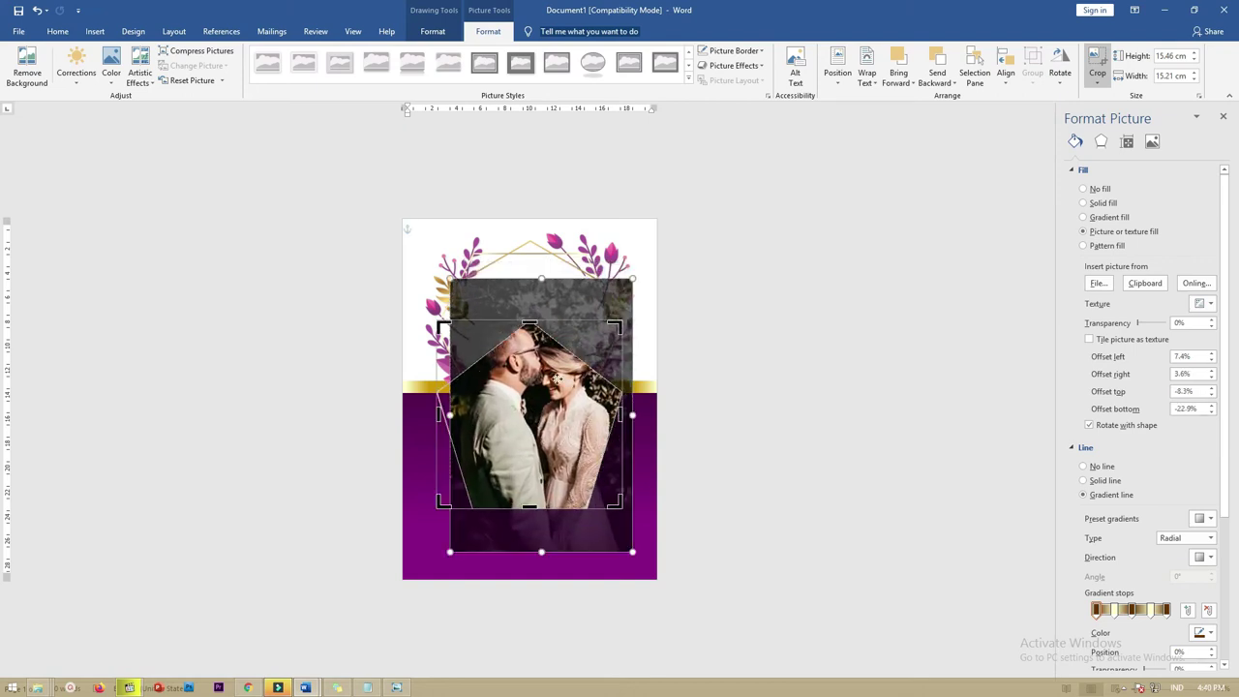
{"action": "left_click_drag", "start_coordinate": [545, 391], "coordinate": [542, 410]}
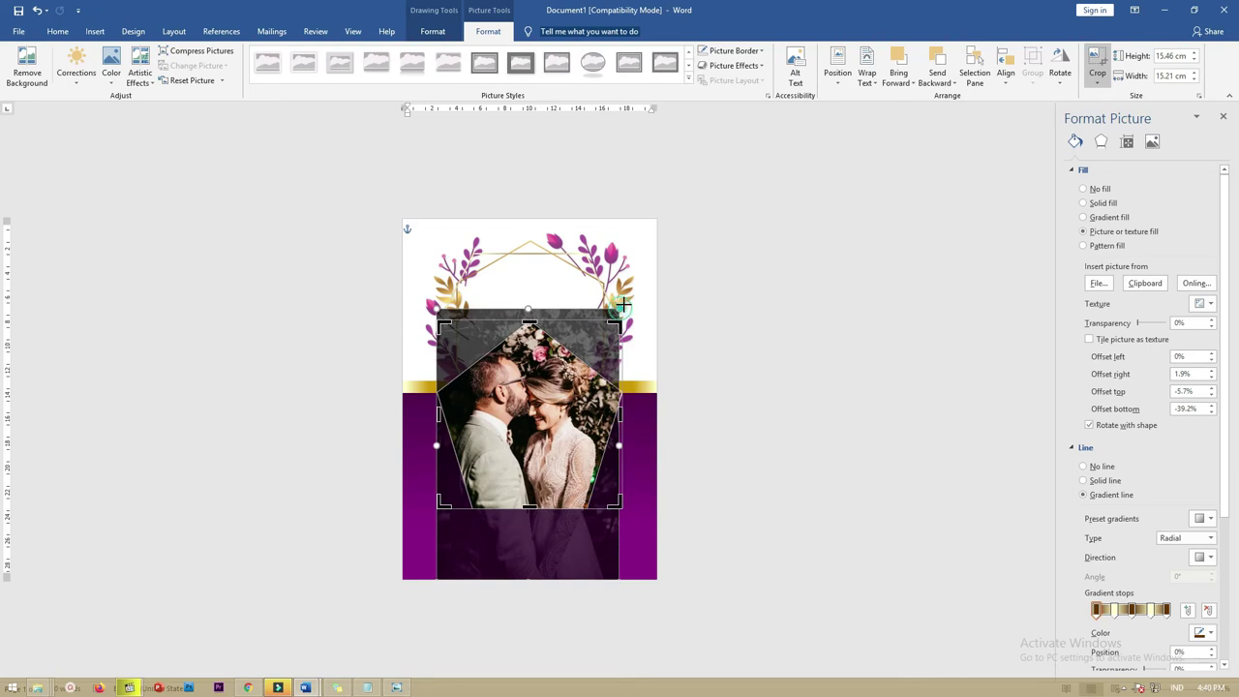
{"action": "left_click_drag", "start_coordinate": [622, 305], "coordinate": [625, 304]}
{"action": "left_click_drag", "start_coordinate": [553, 381], "coordinate": [552, 385]}
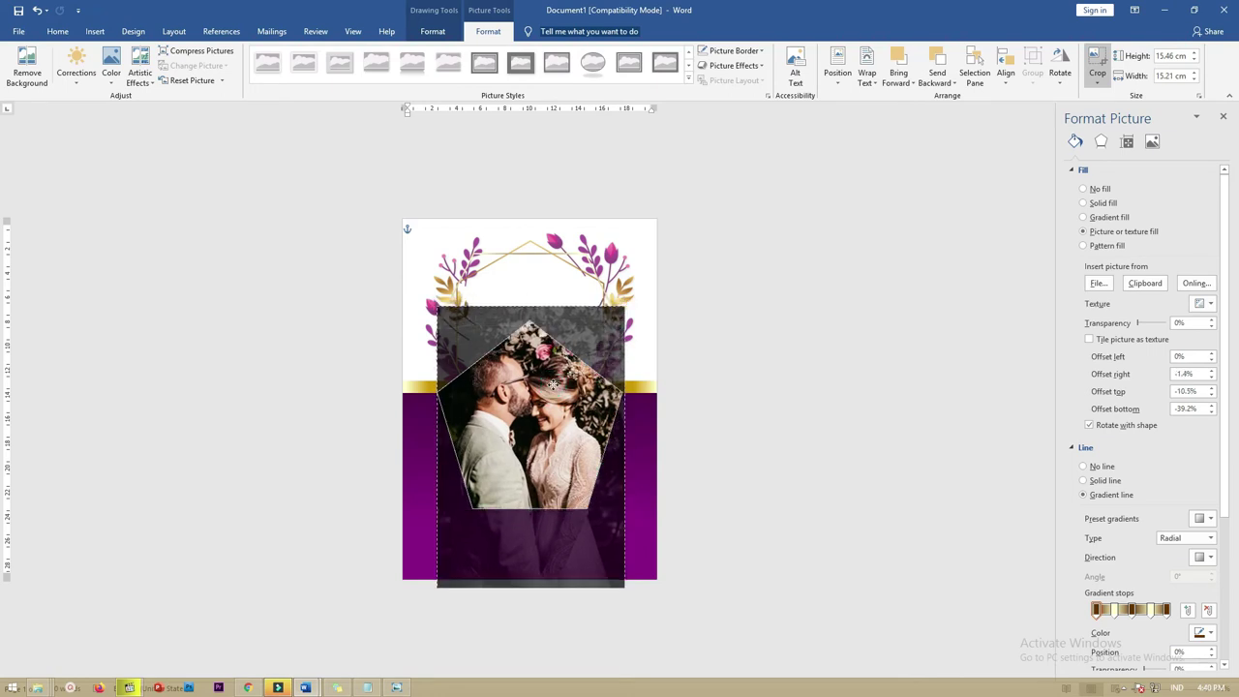
{"action": "left_click", "coordinate": [709, 363]}
Nudge the photo pentagon up into the floral wreath.
{"action": "left_click", "coordinate": [523, 366]}
{"action": "key", "text": "Up"}
{"action": "key", "text": "Up"}
{"action": "key", "text": "Up"}
{"action": "key", "text": "Up"}
{"action": "key", "text": "Up"}
{"action": "key", "text": "Up"}
{"action": "key", "text": "Up"}
{"action": "key", "text": "Up"}
{"action": "key", "text": "Up"}
{"action": "key", "text": "Up"}
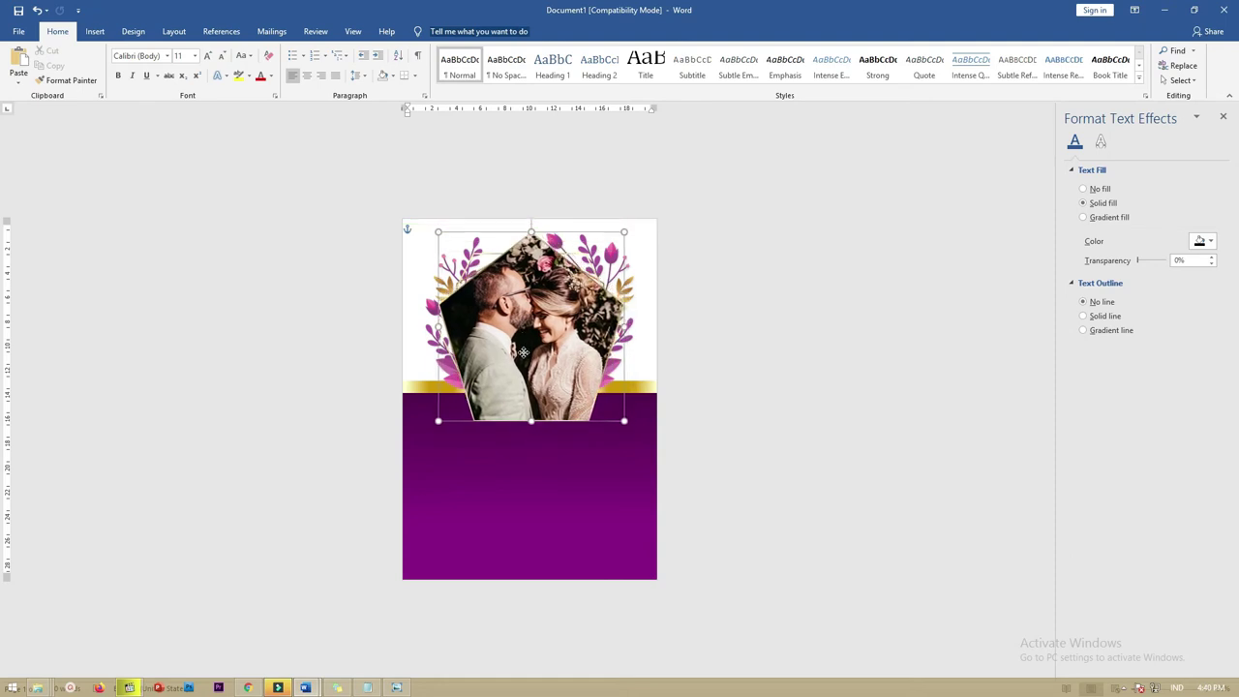
{"action": "key", "text": "Down"}
{"action": "key", "text": "Down"}
{"action": "key", "text": "Down"}
{"action": "key", "text": "Up"}
{"action": "key", "text": "Up"}
{"action": "key", "text": "Up"}
{"action": "double_click", "coordinate": [521, 357]}
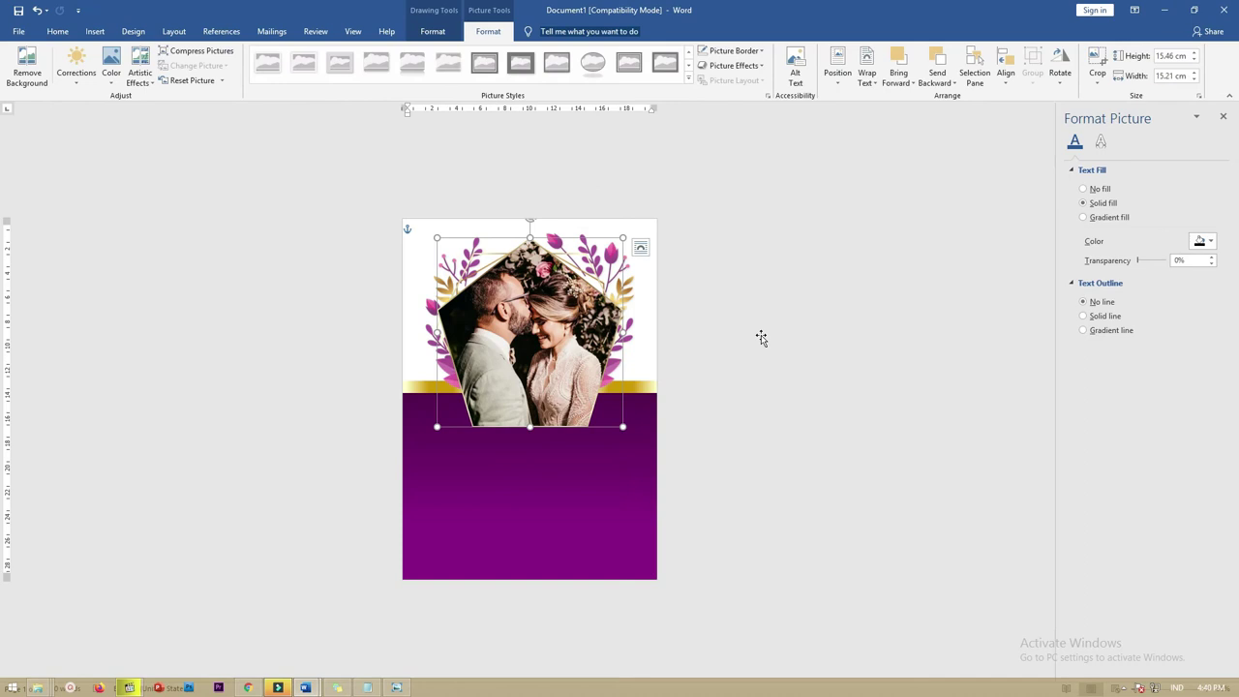
Drag the photo shape's corner points inward and add a bottom tip, forming a 12.31 × 13.97 cm hexagon.
{"action": "left_click", "coordinate": [436, 32]}
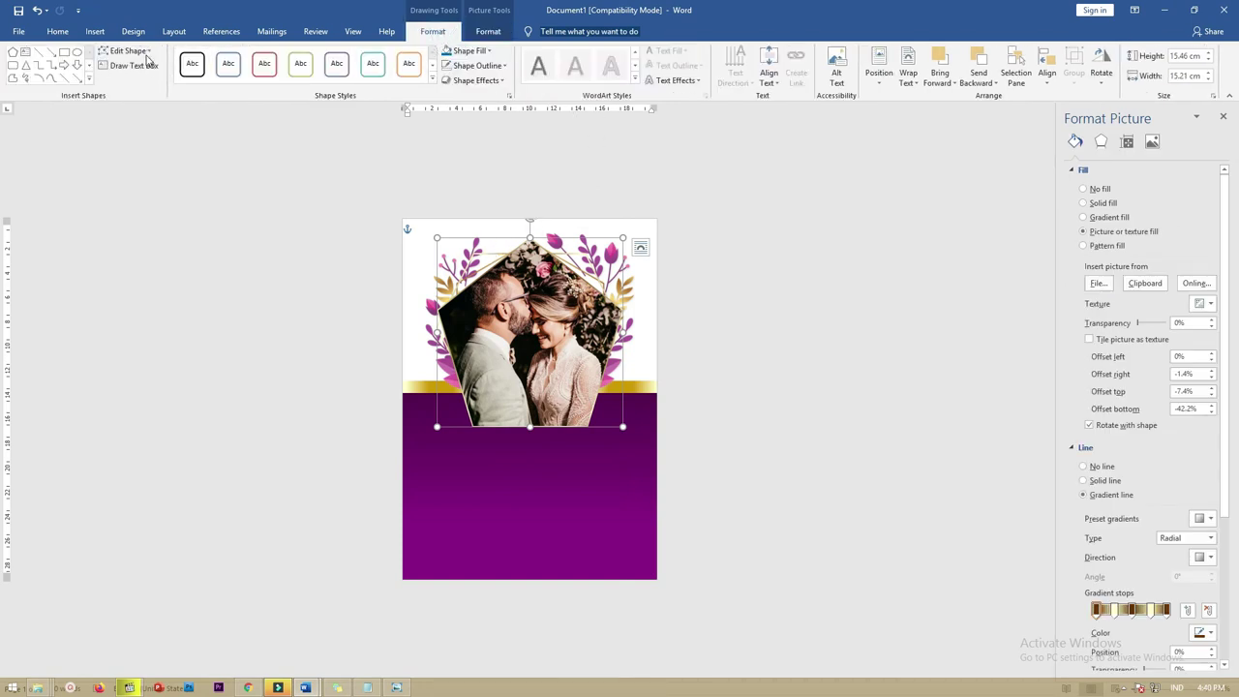
{"action": "left_click", "coordinate": [133, 50]}
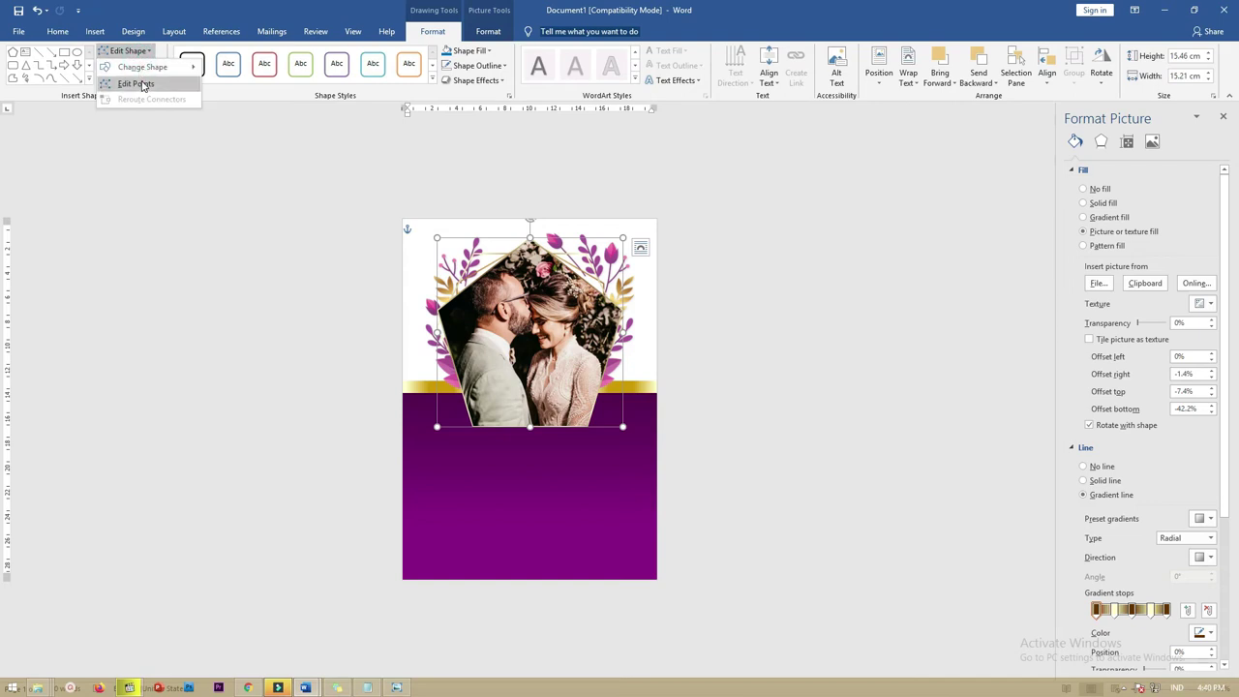
{"action": "left_click", "coordinate": [143, 85]}
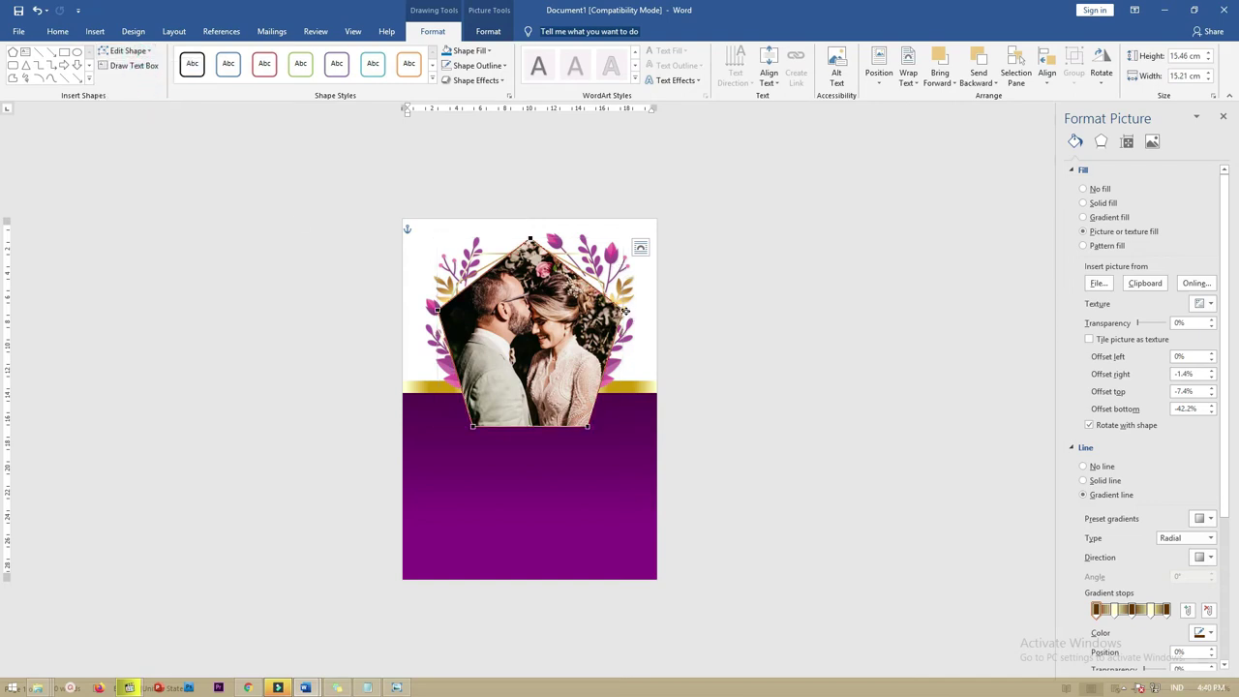
{"action": "left_click_drag", "start_coordinate": [624, 310], "coordinate": [600, 284]}
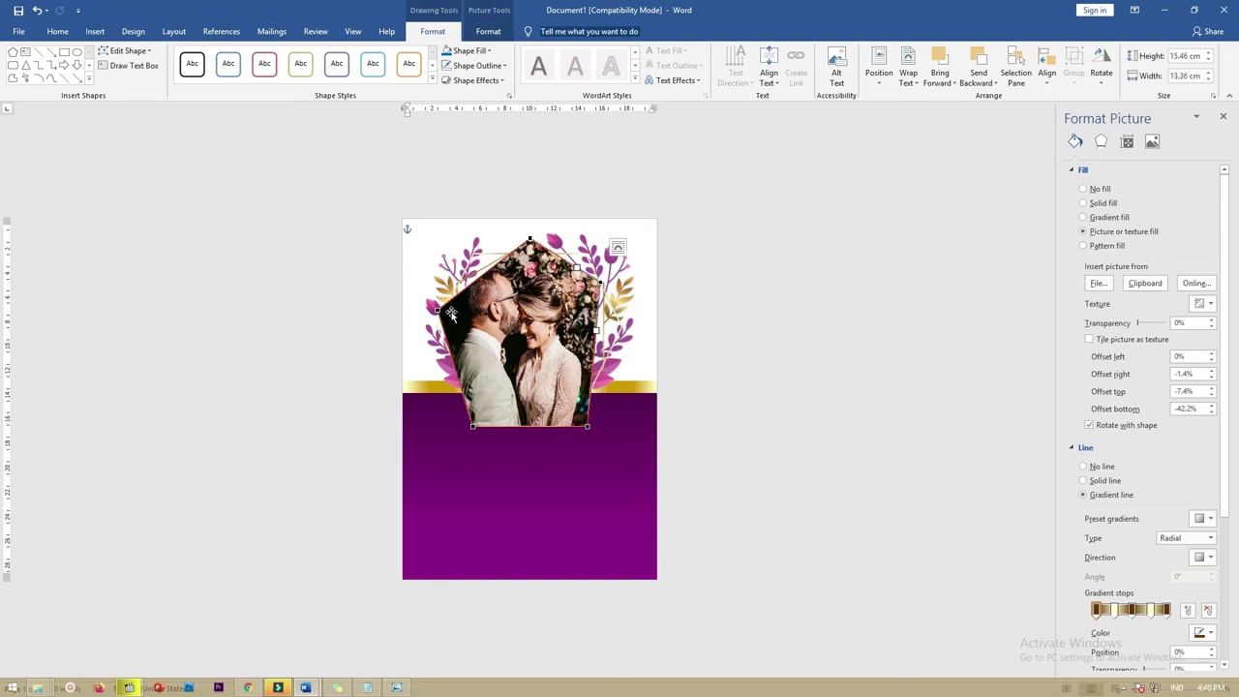
{"action": "left_click_drag", "start_coordinate": [439, 311], "coordinate": [458, 282]}
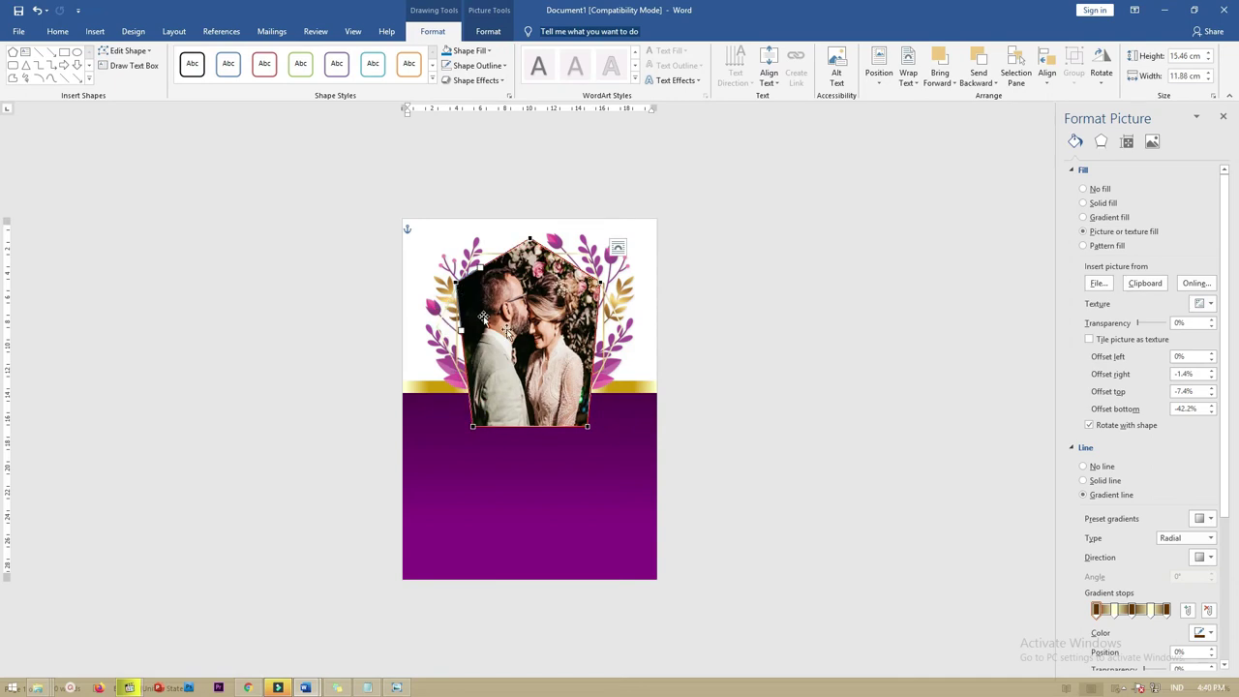
{"action": "mouse_move", "coordinate": [588, 426]}
{"action": "left_mouse_down"}
{"action": "mouse_move", "coordinate": [598, 361]}
{"action": "mouse_move", "coordinate": [605, 369]}
{"action": "left_mouse_up"}
{"action": "left_click_drag", "start_coordinate": [473, 425], "coordinate": [459, 370]}
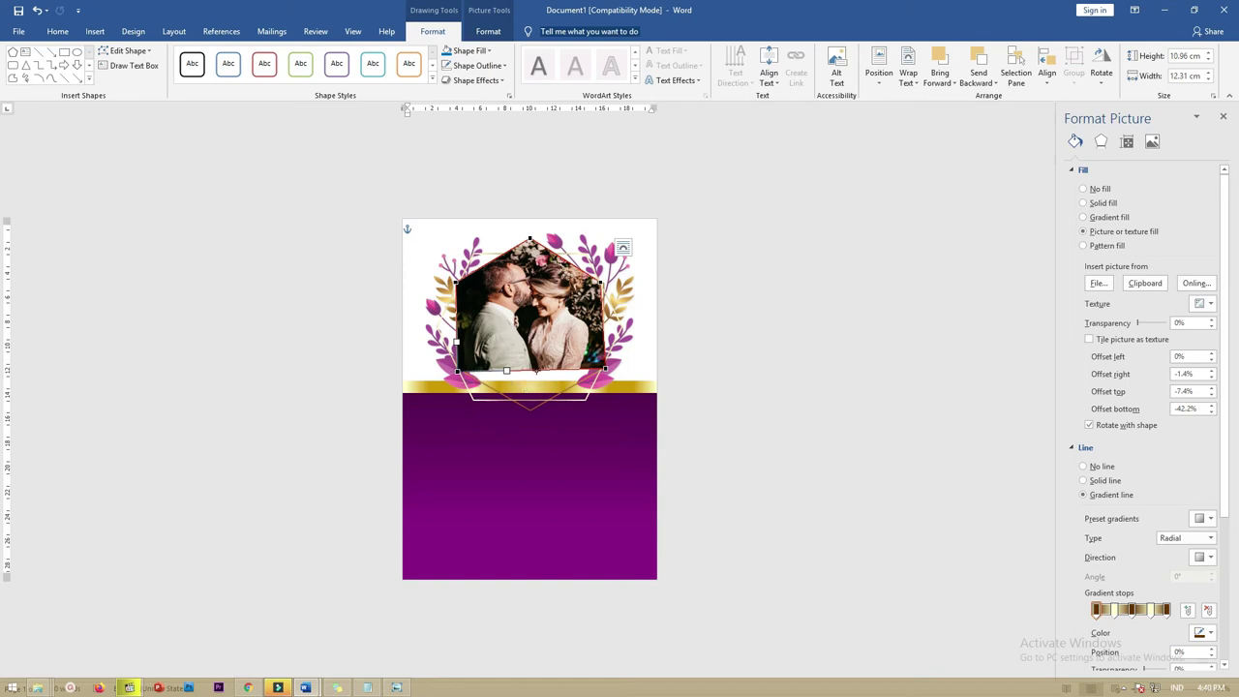
{"action": "left_click_drag", "start_coordinate": [535, 370], "coordinate": [530, 408]}
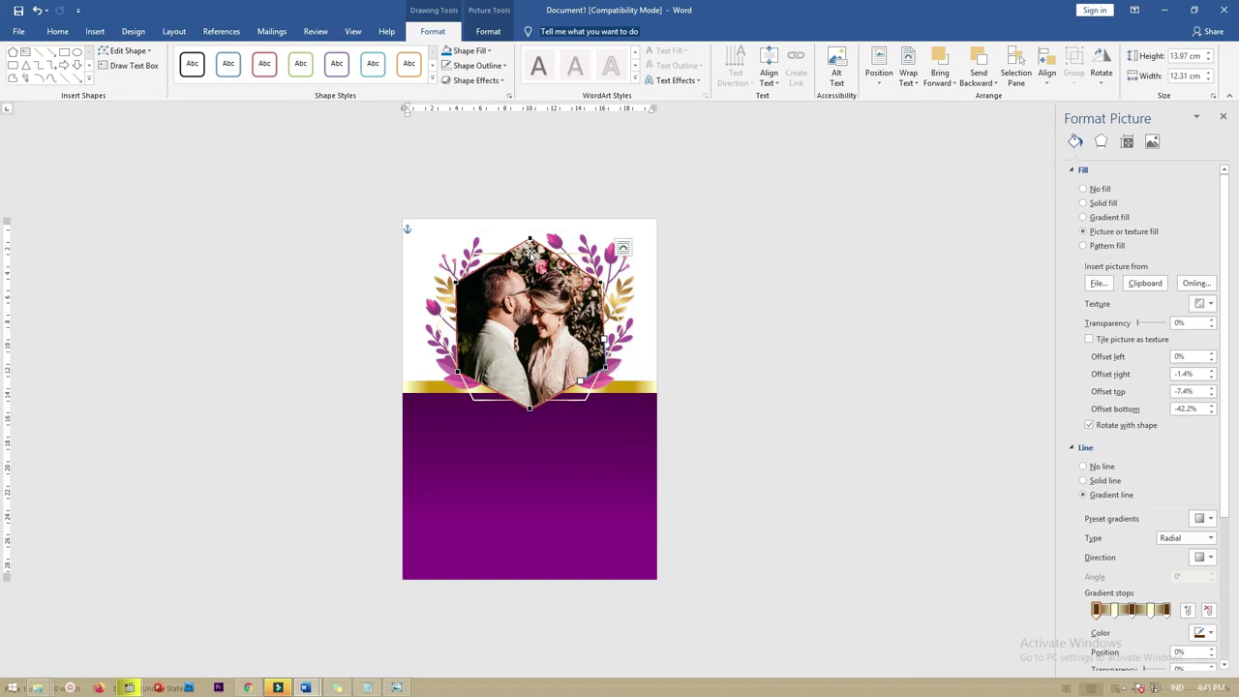
Re-crop the couple inside the hexagon to offsets left −2%, right −6.4%, top −9.6%, bottom −33.7%.
{"action": "left_click", "coordinate": [488, 31]}
{"action": "left_click", "coordinate": [1096, 78]}
{"action": "left_click", "coordinate": [1104, 161]}
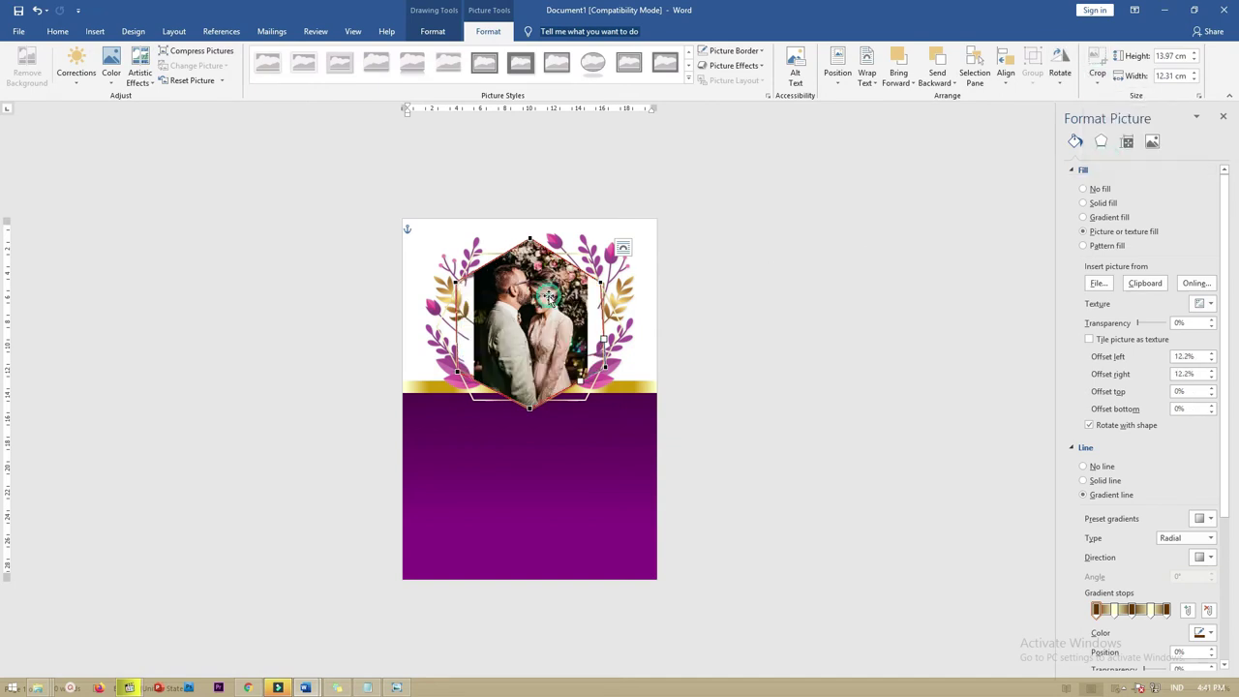
{"action": "key", "text": "Escape"}
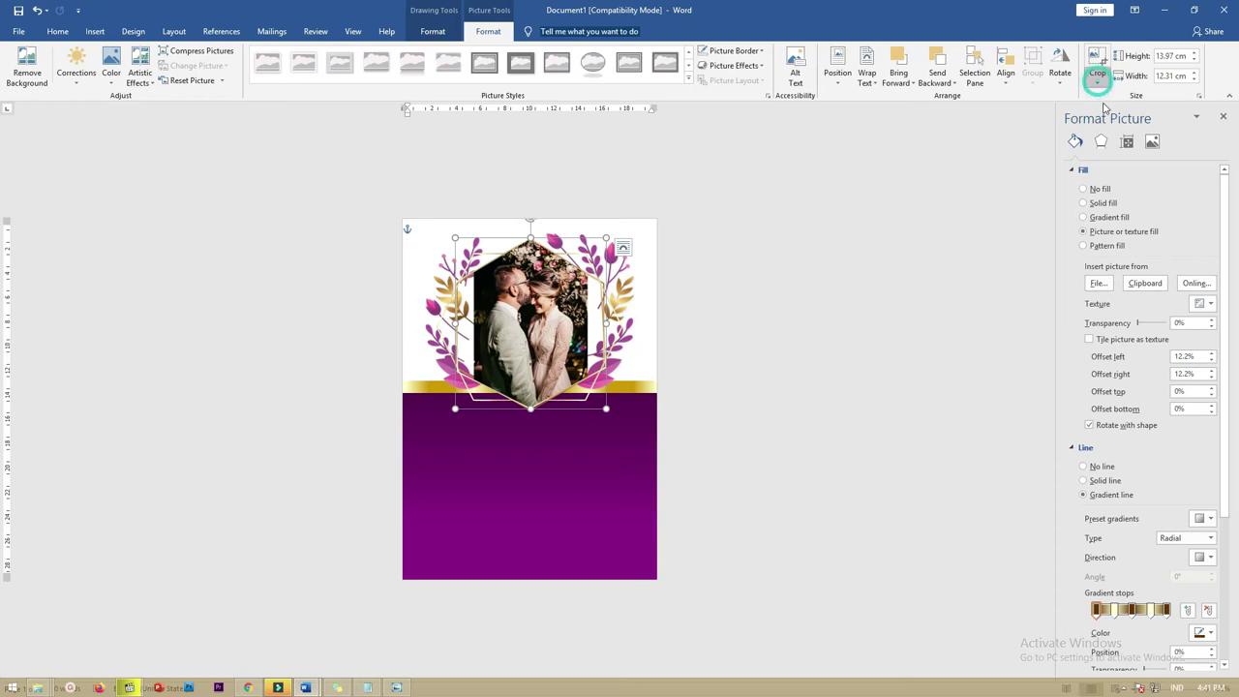
{"action": "left_click", "coordinate": [1097, 79]}
{"action": "left_click", "coordinate": [1106, 161]}
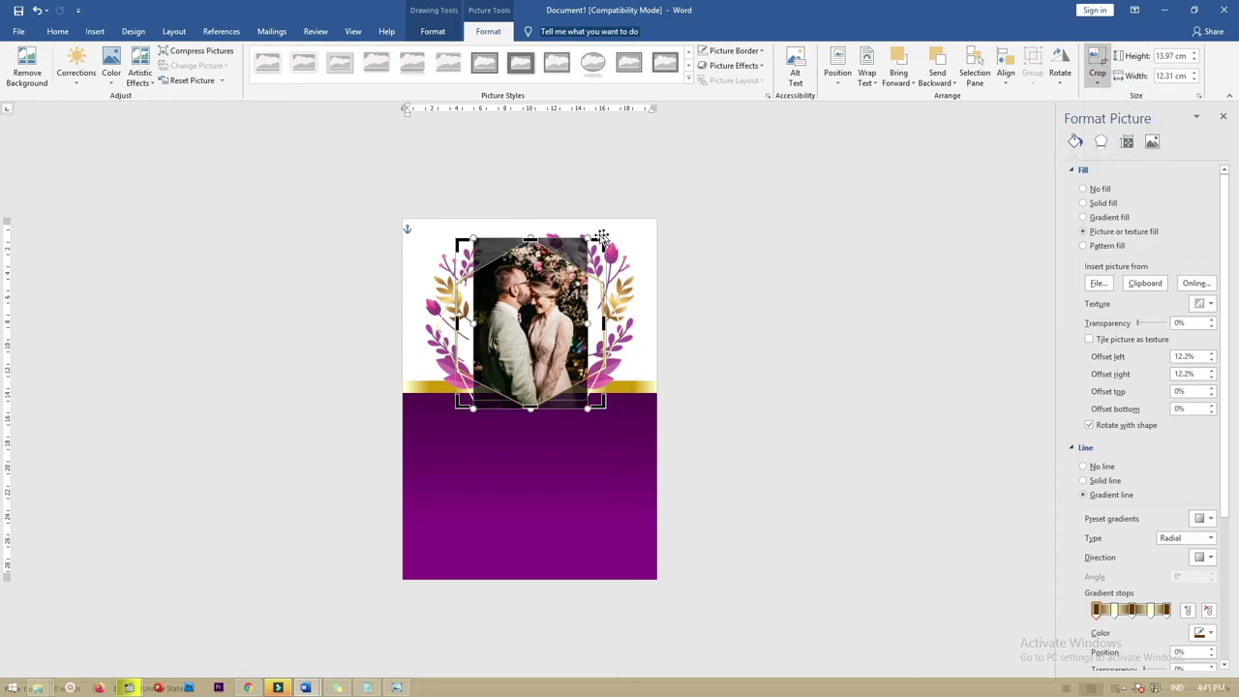
{"action": "left_click_drag", "start_coordinate": [590, 235], "coordinate": [630, 213]}
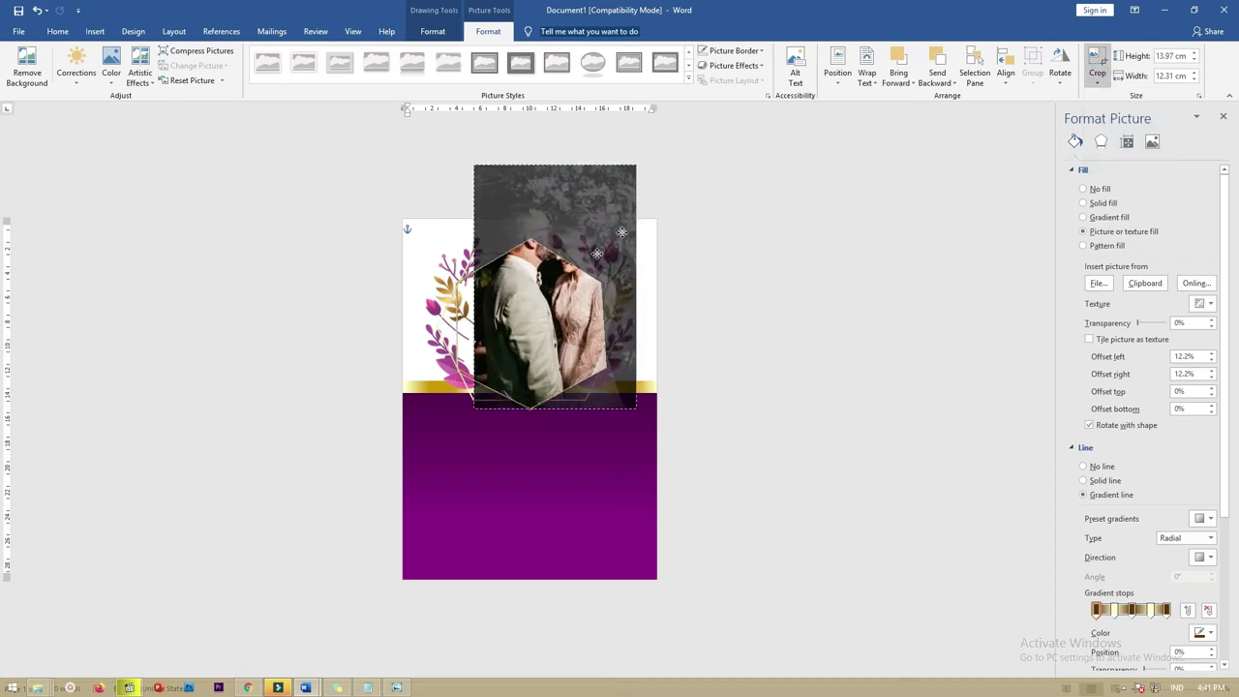
{"action": "left_click_drag", "start_coordinate": [538, 301], "coordinate": [527, 345]}
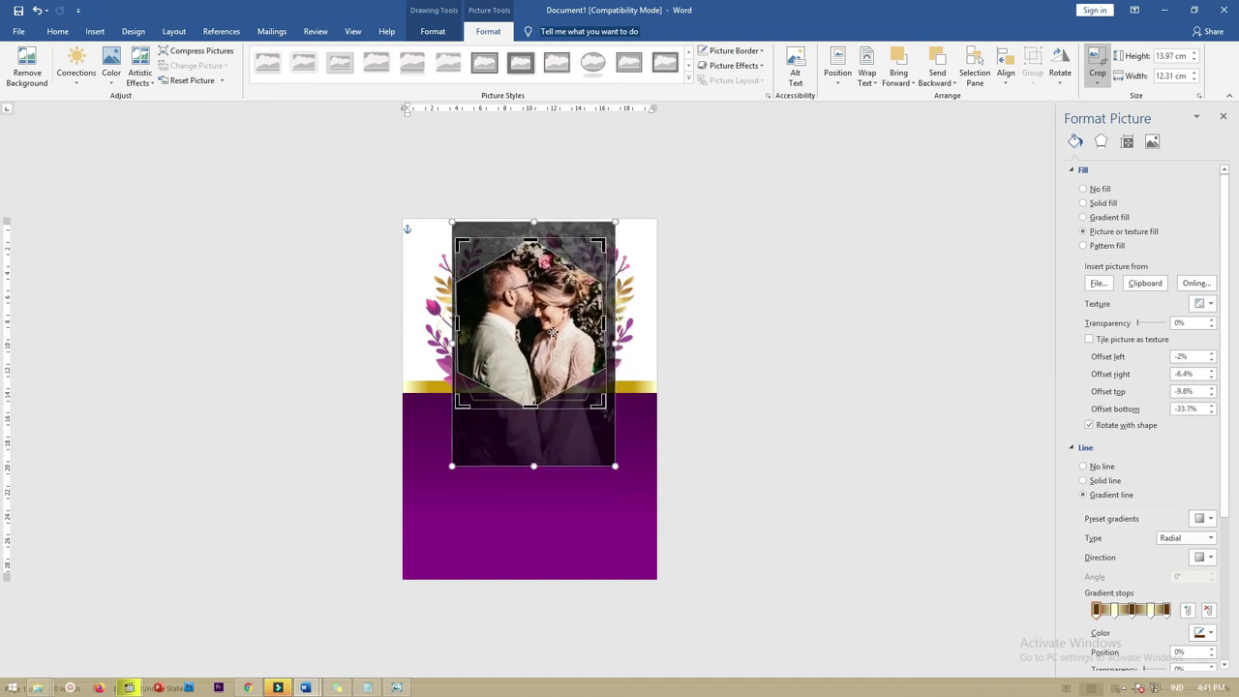
{"action": "left_click", "coordinate": [738, 274]}
Send the couple photo to back behind the floral wreath and nudge it down.
{"action": "left_click", "coordinate": [521, 313]}
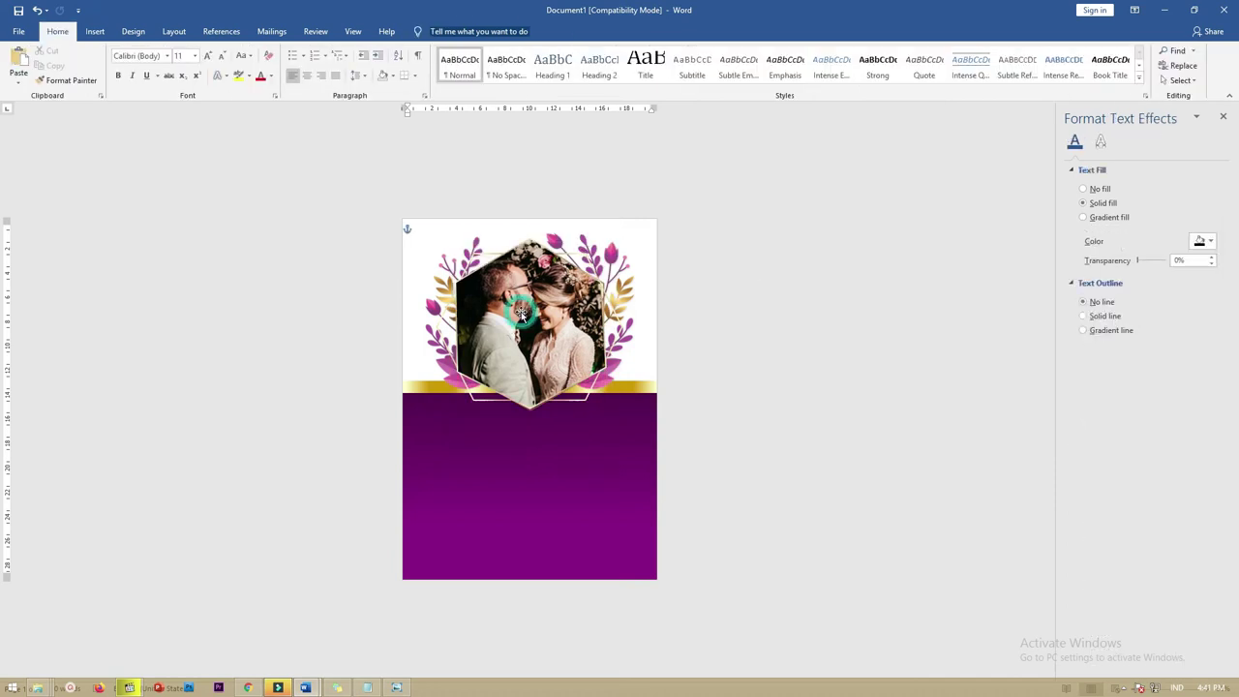
{"action": "right_click", "coordinate": [523, 315]}
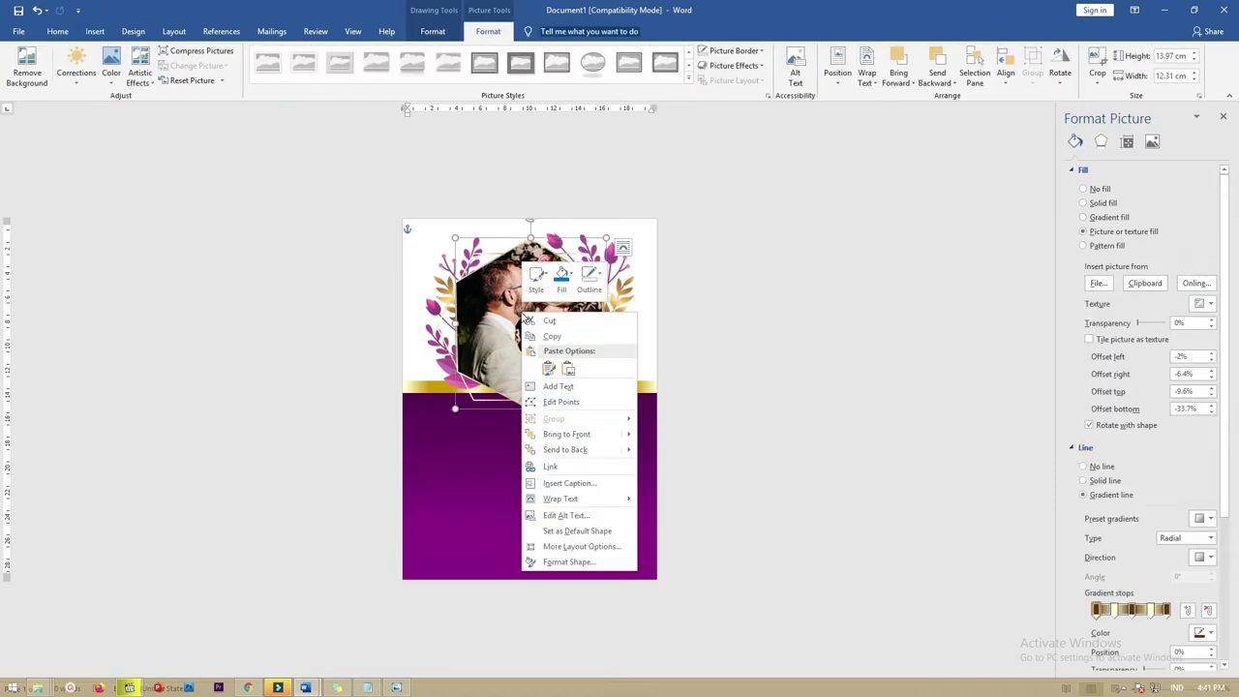
{"action": "left_click", "coordinate": [565, 450]}
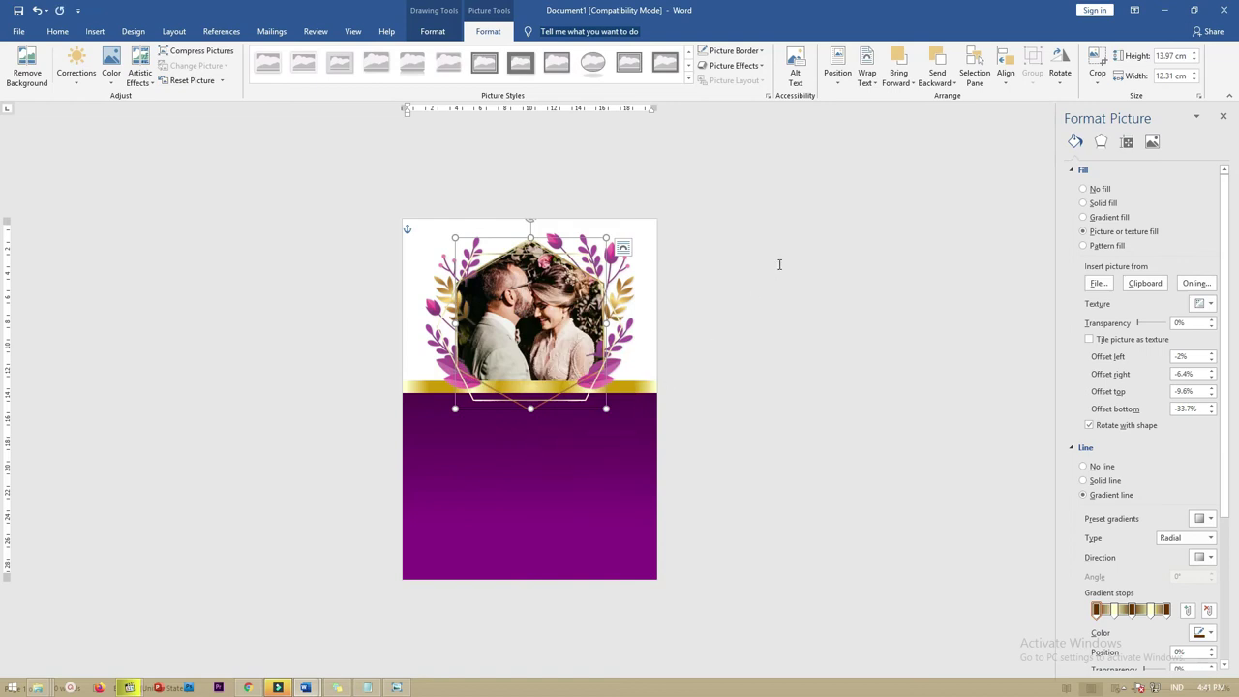
{"action": "key", "text": "Down"}
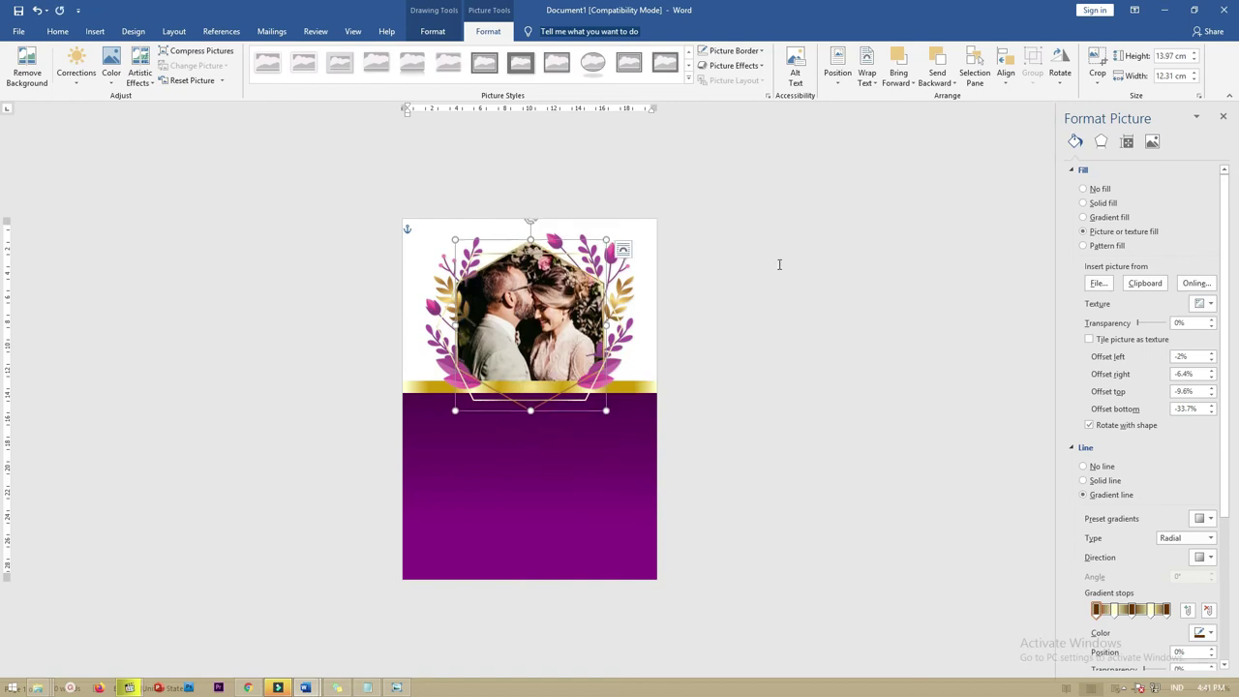
{"action": "left_click", "coordinate": [784, 263]}
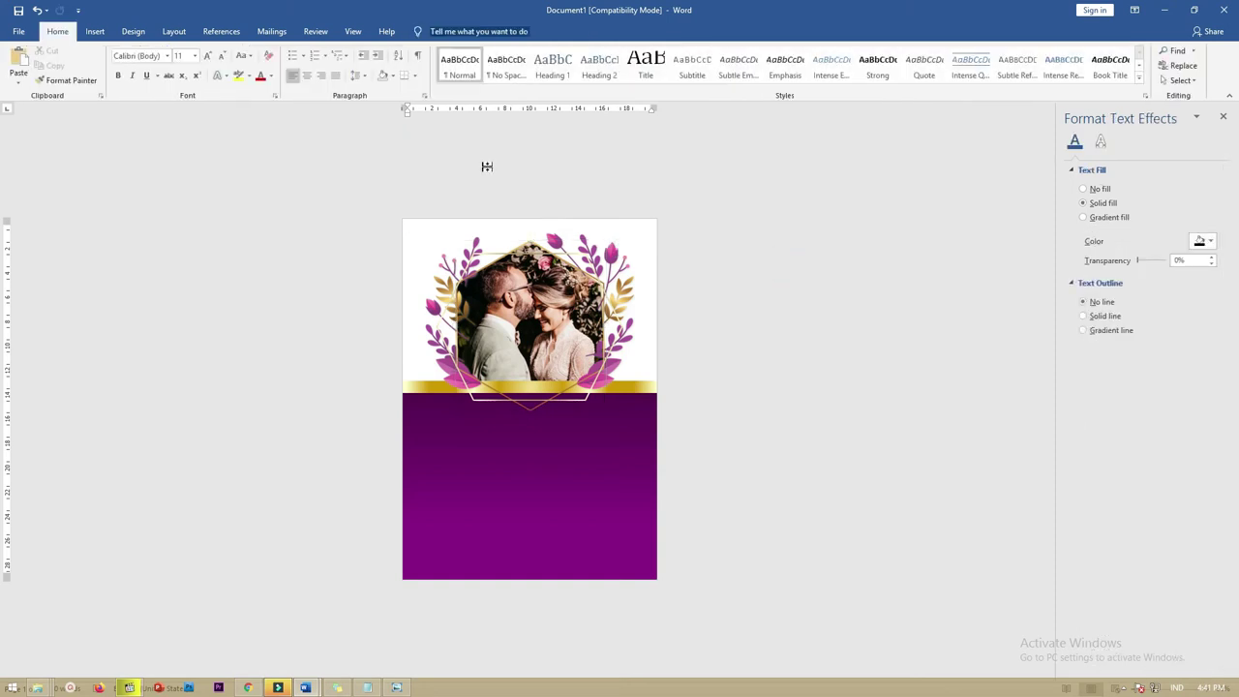
Draw a rectangle across the purple area with no fill and no outline.
{"action": "left_click", "coordinate": [94, 31]}
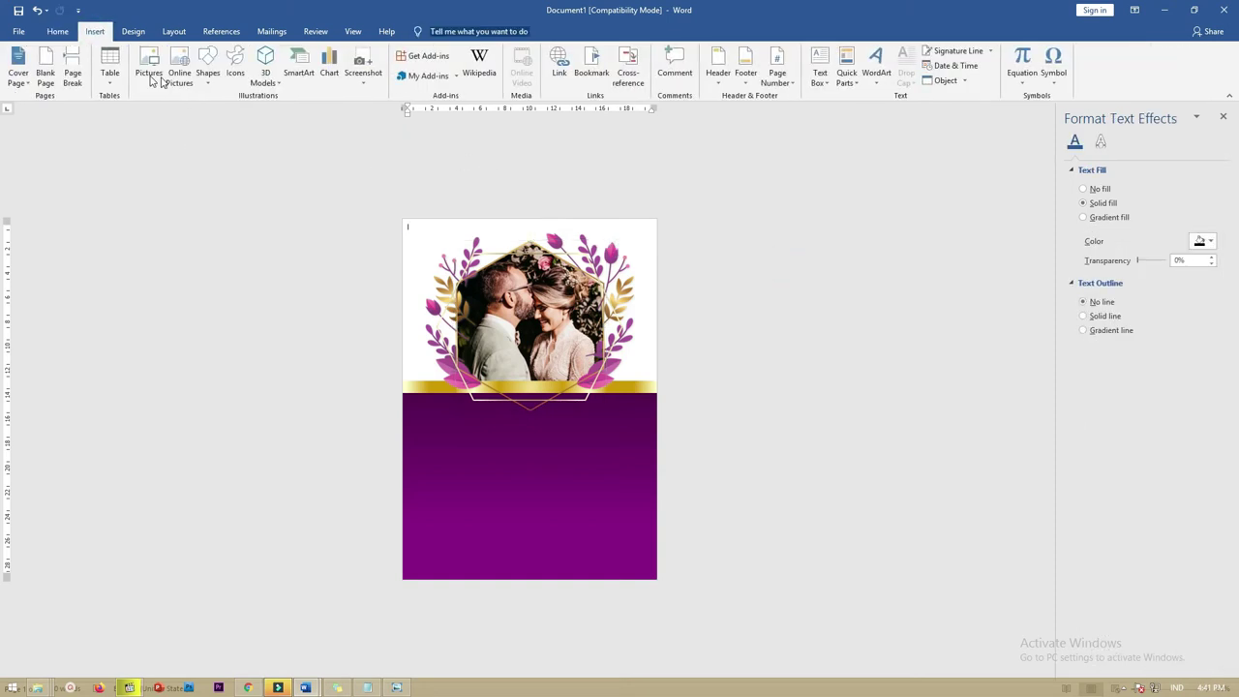
{"action": "left_click", "coordinate": [210, 88]}
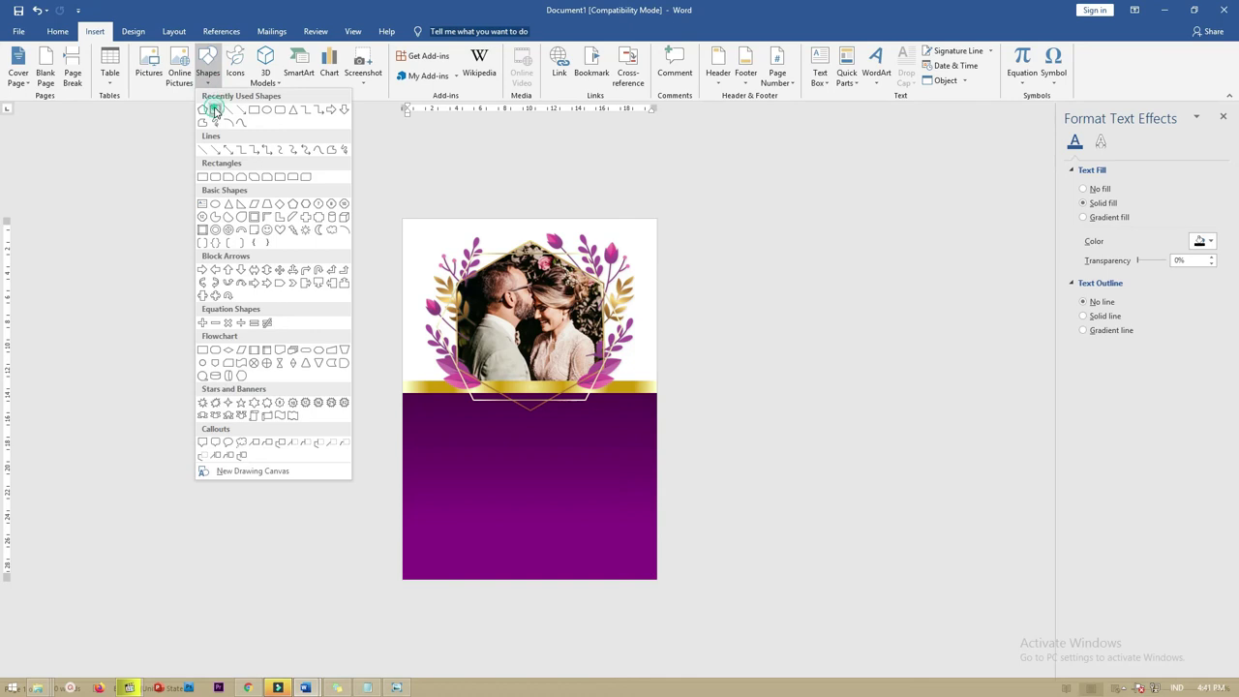
{"action": "left_click", "coordinate": [215, 110]}
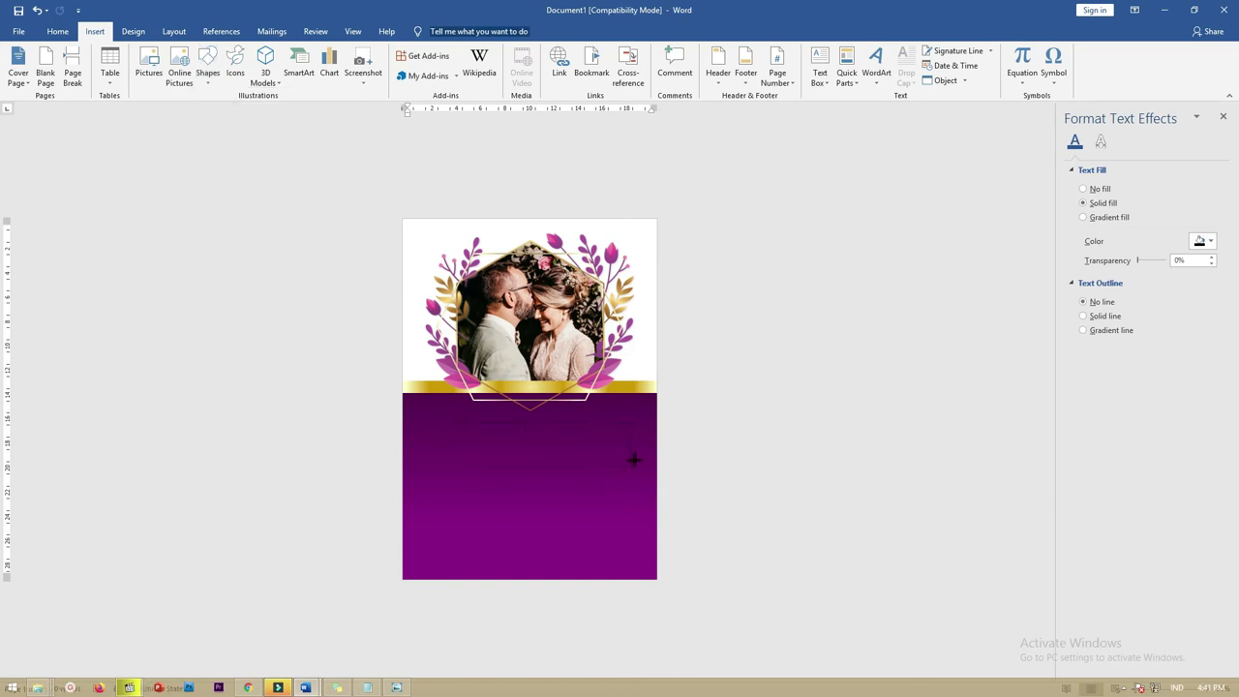
{"action": "left_click_drag", "start_coordinate": [446, 423], "coordinate": [635, 458]}
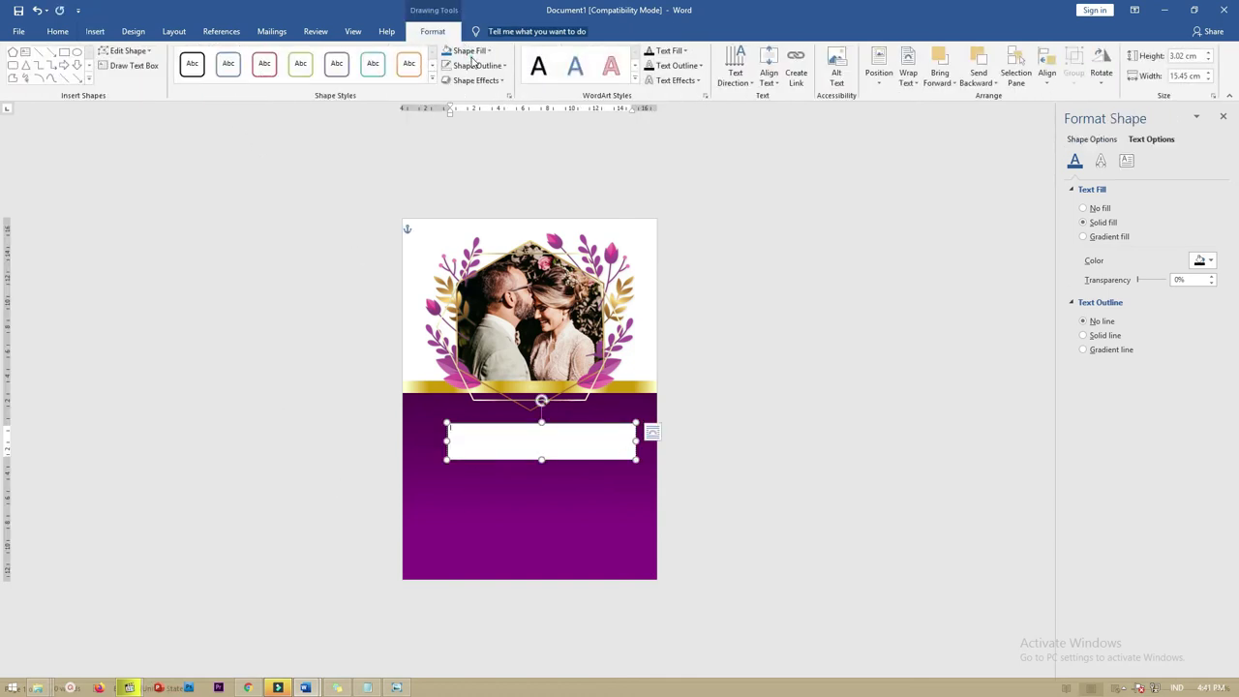
{"action": "left_click", "coordinate": [471, 53]}
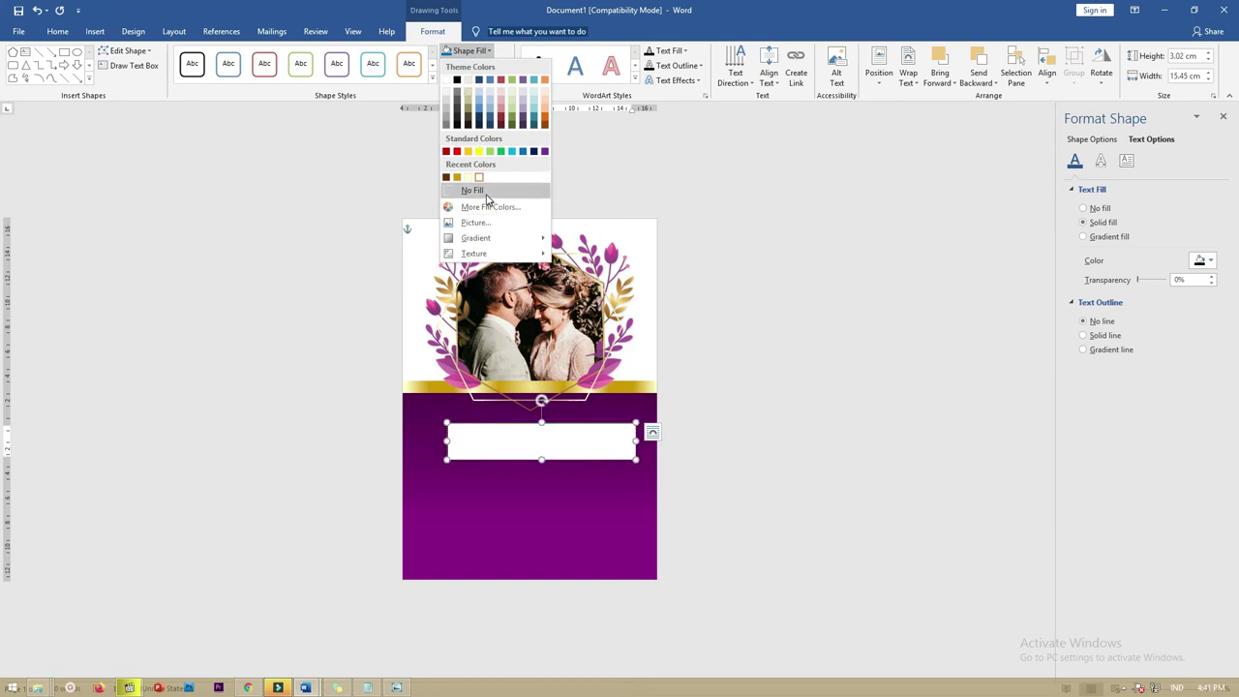
{"action": "left_click", "coordinate": [486, 193]}
{"action": "left_click", "coordinate": [477, 65]}
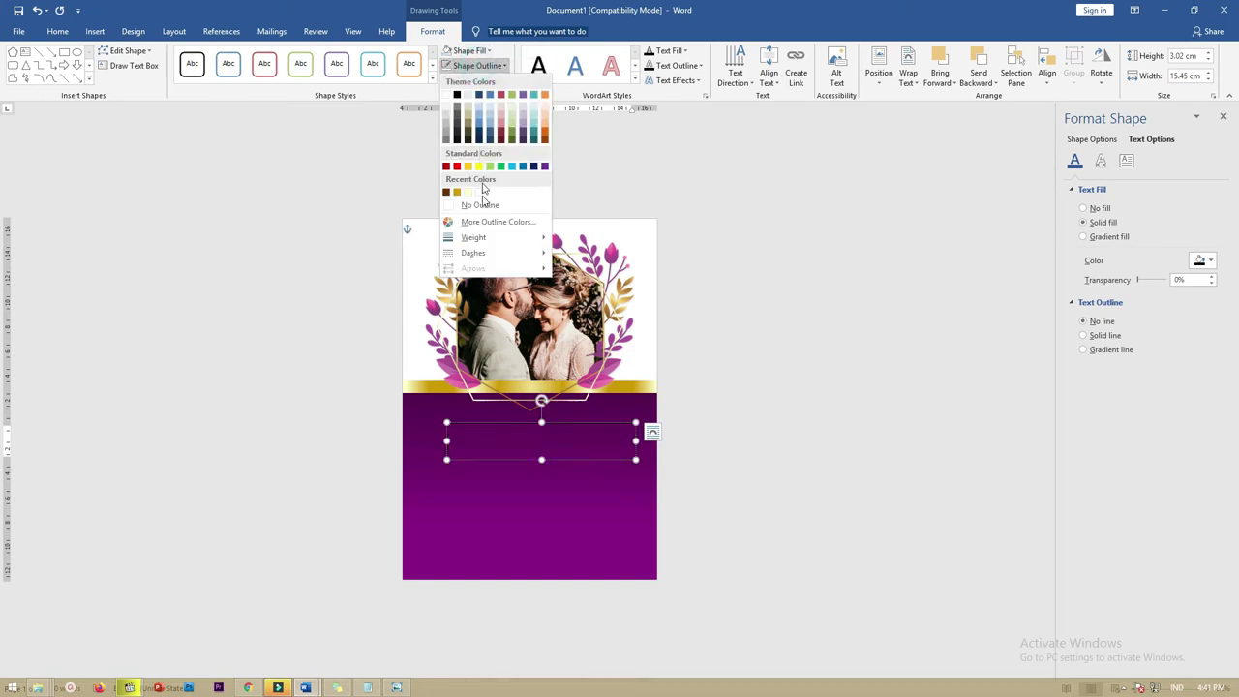
{"action": "left_click", "coordinate": [479, 204]}
{"action": "type", "text": "SAVE Anda Date"}
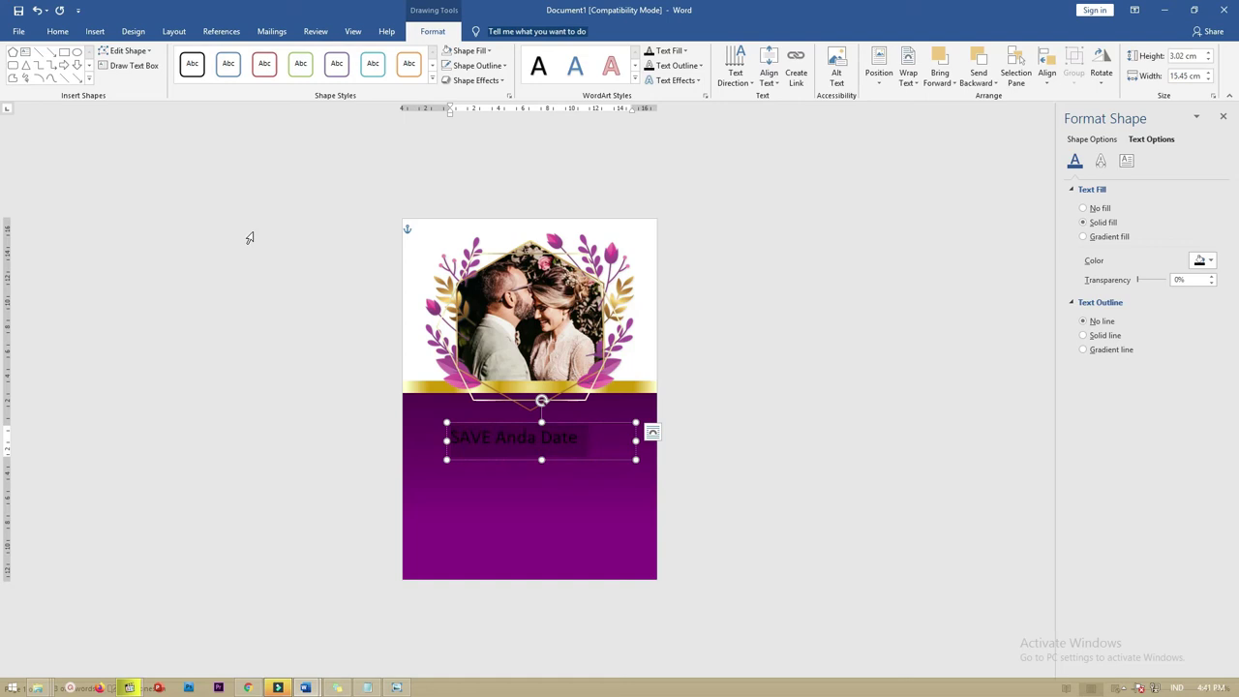
Set the 'SAVE And Date' text box in the Srabi Script font.
{"action": "left_click_drag", "start_coordinate": [562, 423], "coordinate": [562, 410]}
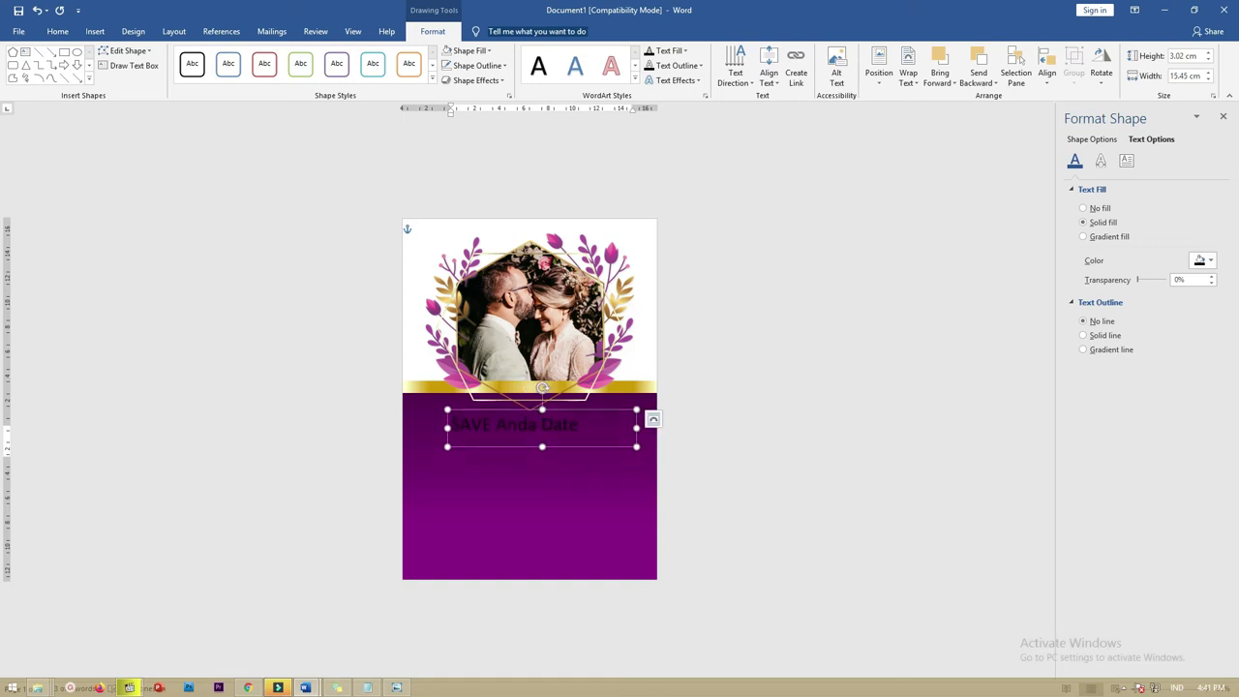
{"action": "key", "text": "ctrl+z"}
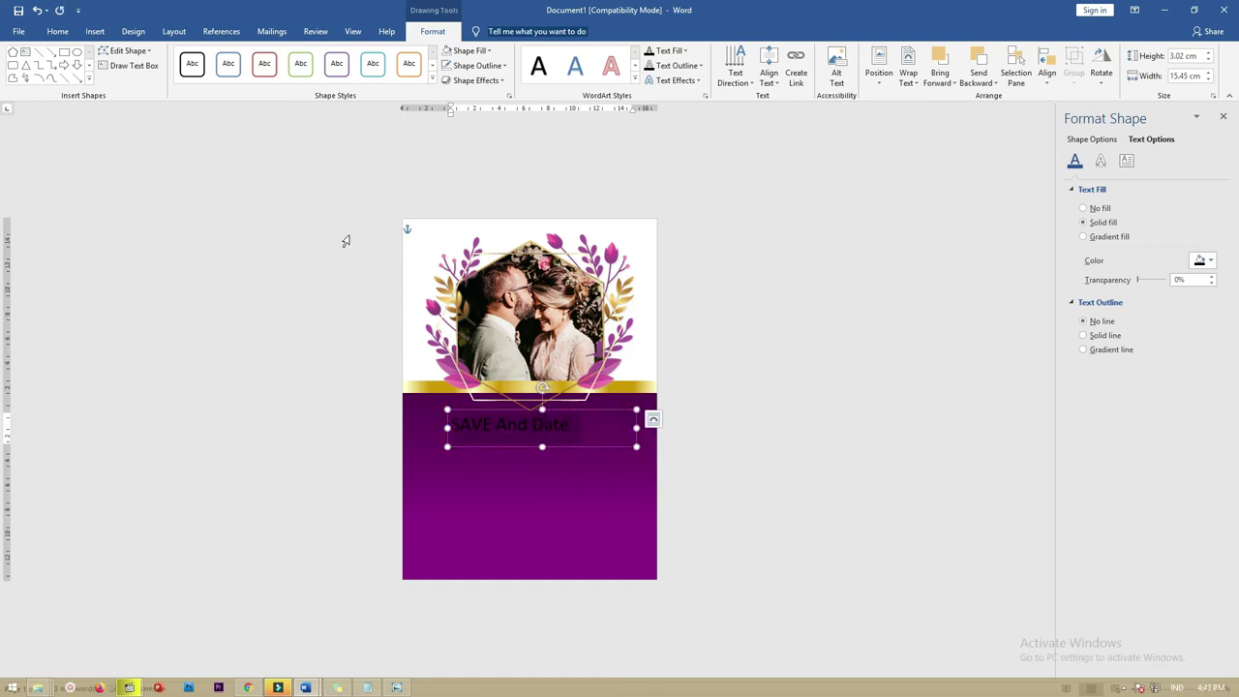
{"action": "left_click", "coordinate": [57, 31]}
{"action": "left_click", "coordinate": [145, 56]}
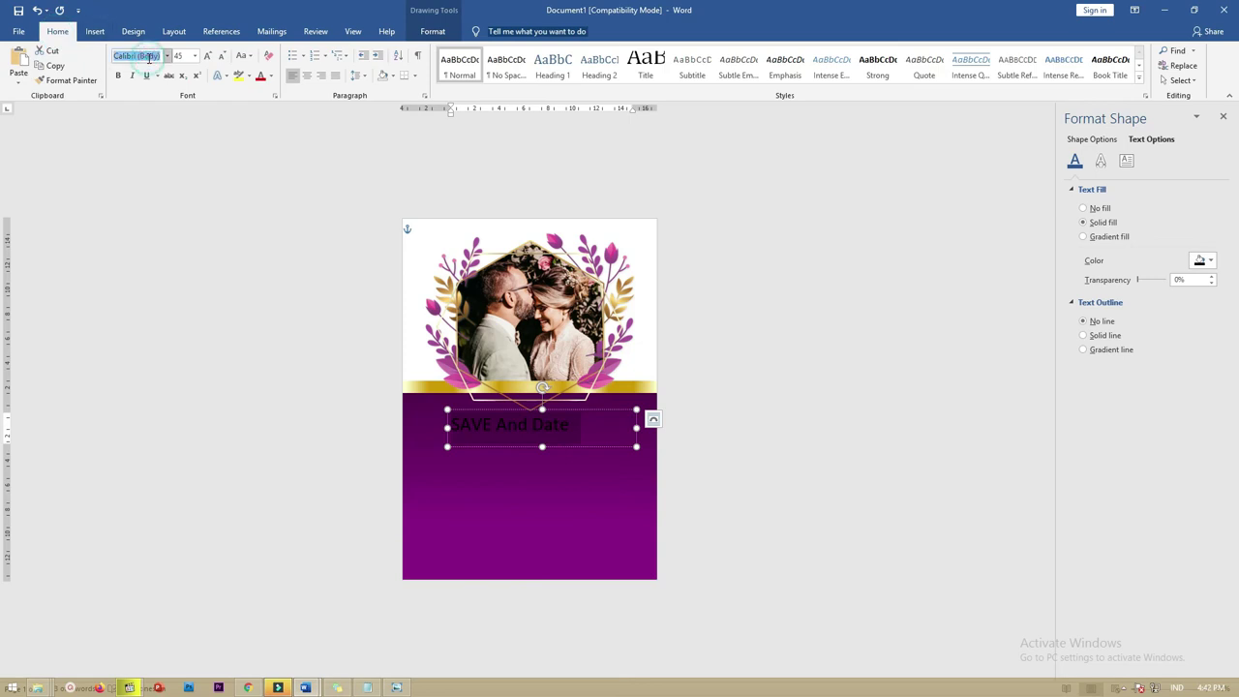
{"action": "type", "text": "s"}
{"action": "key", "text": "Return"}
Retype the title as 'Save And Date' and make the whole title white.
{"action": "left_click", "coordinate": [518, 428]}
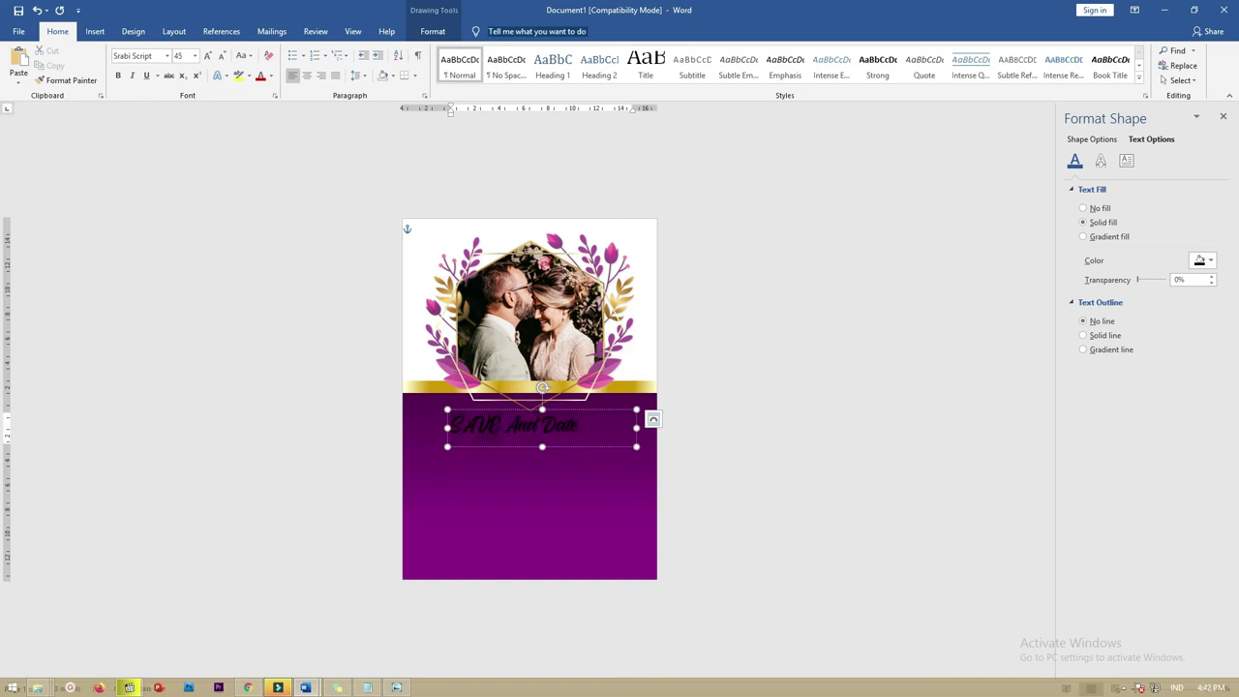
{"action": "left_click", "coordinate": [500, 426]}
{"action": "key", "text": "BackSpace"}
{"action": "key", "text": "BackSpace"}
{"action": "key", "text": "BackSpace"}
{"action": "type", "text": "a"}
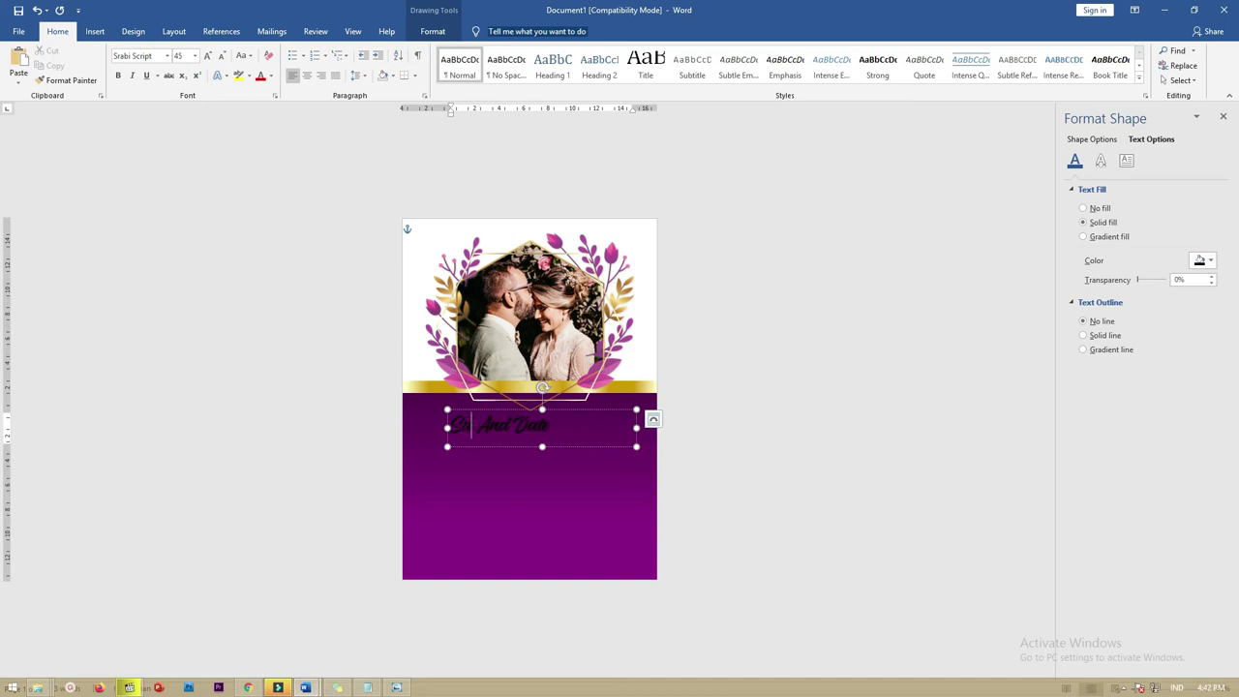
{"action": "type", "text": "ve"}
{"action": "key", "text": "ctrl+a"}
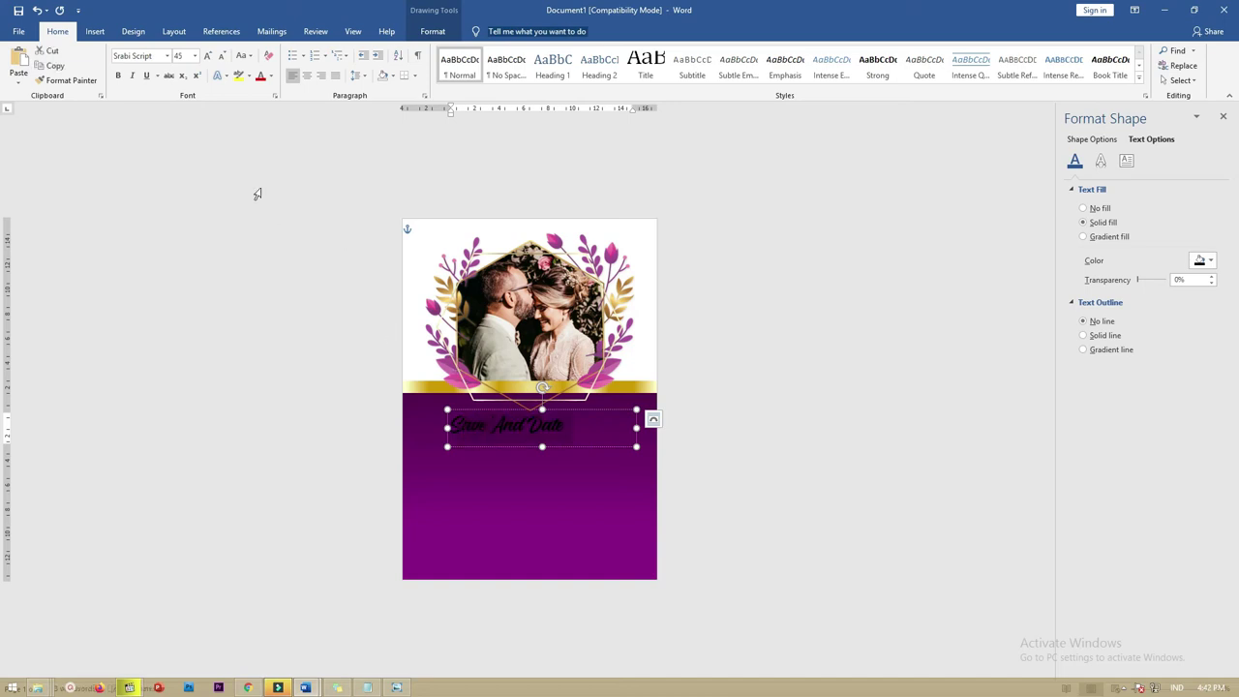
{"action": "left_click", "coordinate": [270, 76]}
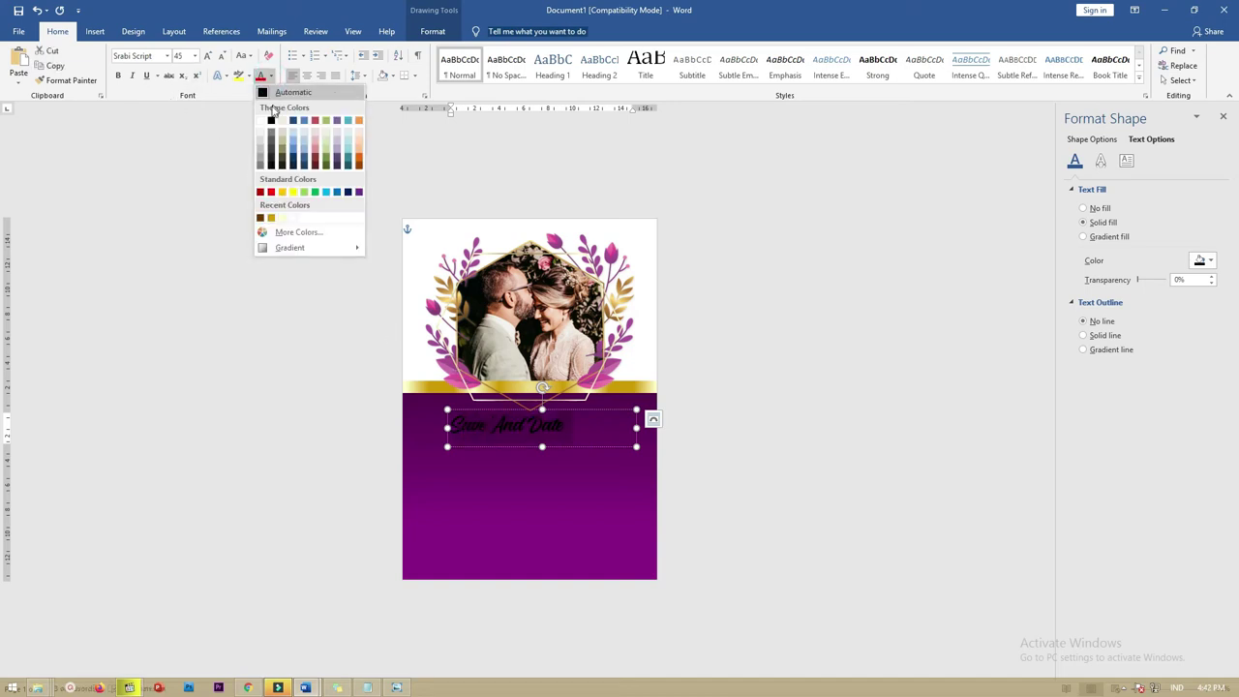
{"action": "left_click", "coordinate": [261, 121]}
Apply Bahnschrift to the title line and shift its text box right.
{"action": "left_click", "coordinate": [502, 426]}
{"action": "triple_click", "coordinate": [503, 426]}
{"action": "left_click", "coordinate": [142, 56]}
{"action": "type", "text": "Bahnschrift"}
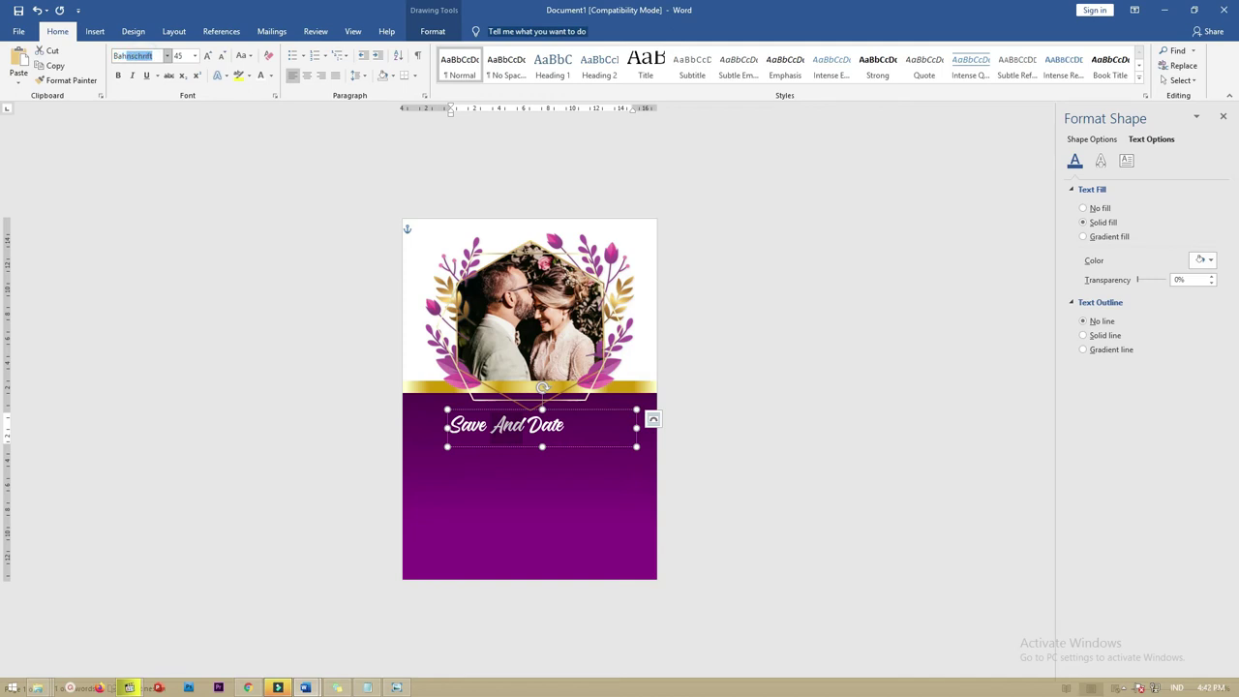
{"action": "key", "text": "Return"}
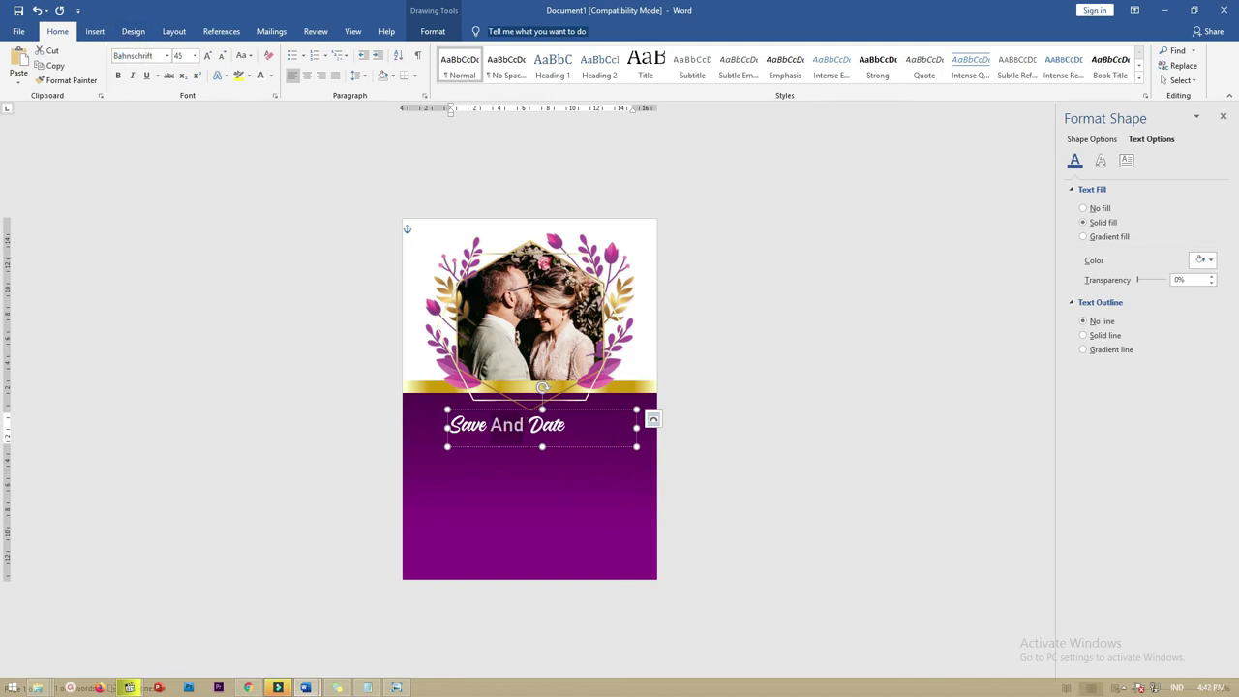
{"action": "left_click_drag", "start_coordinate": [596, 414], "coordinate": [631, 409]}
Shrink the word 'And', colour it dark orange, and adjust the title box's right edge.
{"action": "double_click", "coordinate": [516, 426]}
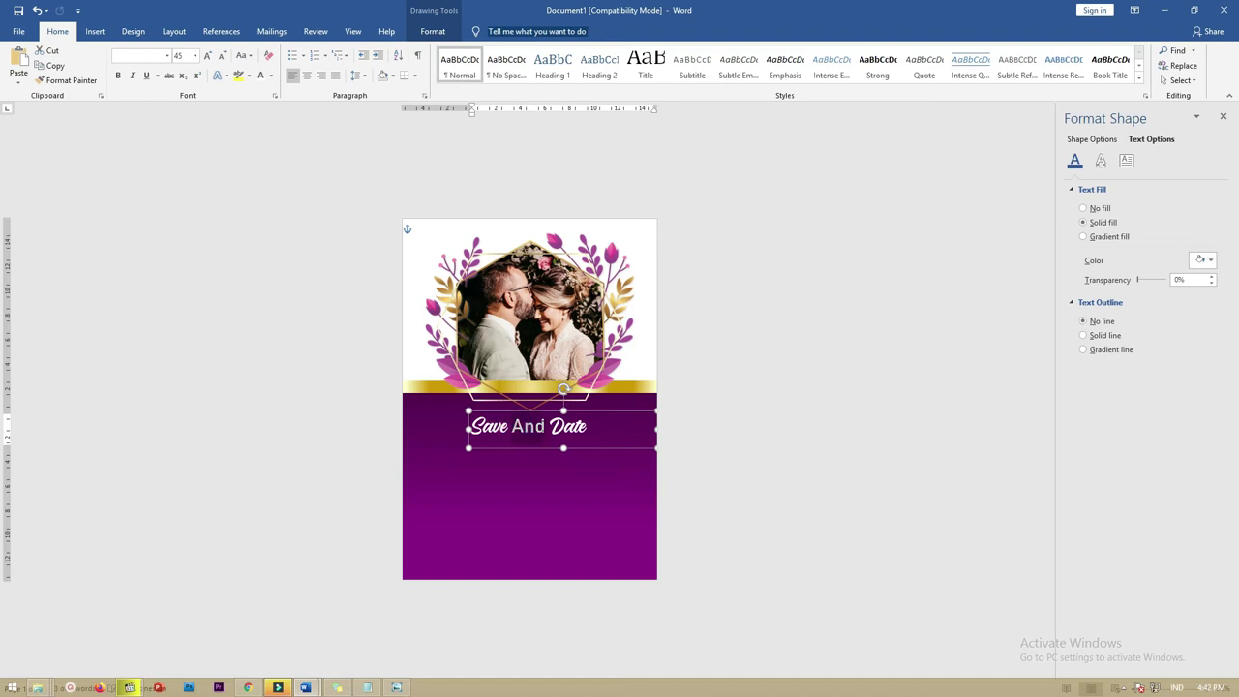
{"action": "key", "text": "ctrl+bracketleft"}
{"action": "key", "text": "ctrl+bracketleft"}
{"action": "key", "text": "ctrl+bracketleft"}
{"action": "key", "text": "ctrl+bracketleft"}
{"action": "key", "text": "ctrl+bracketleft"}
{"action": "key", "text": "ctrl+bracketleft"}
{"action": "key", "text": "ctrl+bracketleft"}
{"action": "key", "text": "ctrl+bracketleft"}
{"action": "key", "text": "ctrl+bracketleft"}
{"action": "key", "text": "ctrl+bracketleft"}
{"action": "key", "text": "ctrl+bracketleft"}
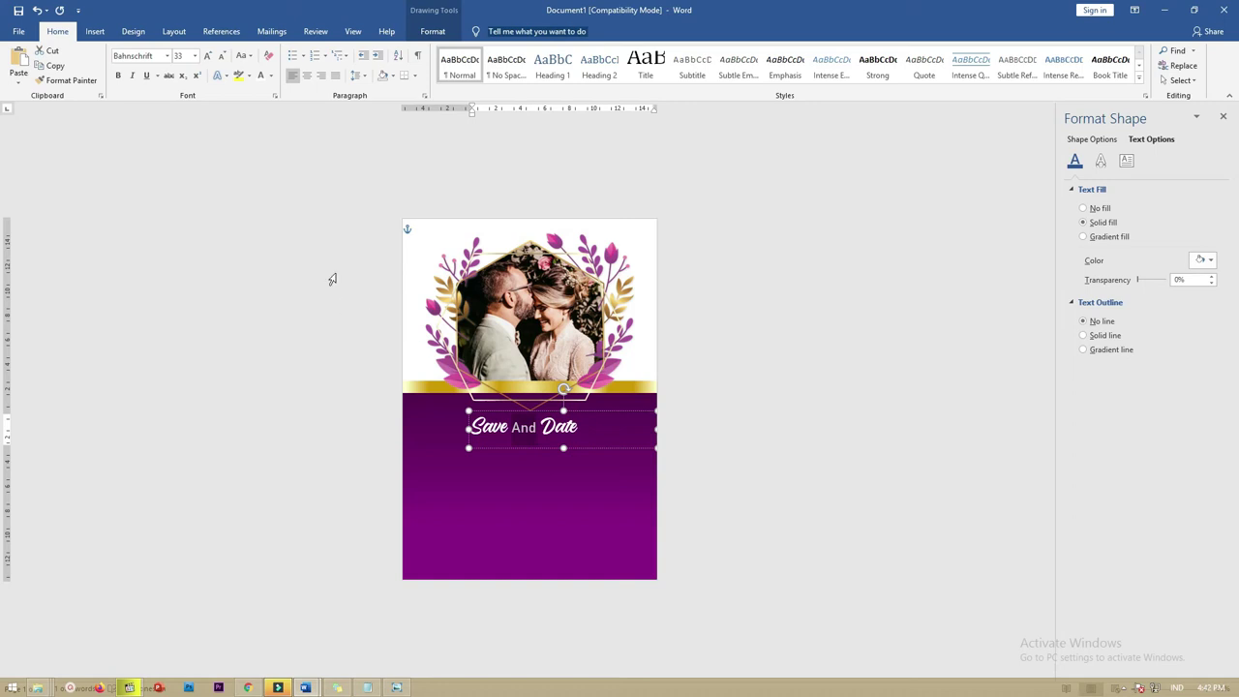
{"action": "left_click", "coordinate": [271, 75]}
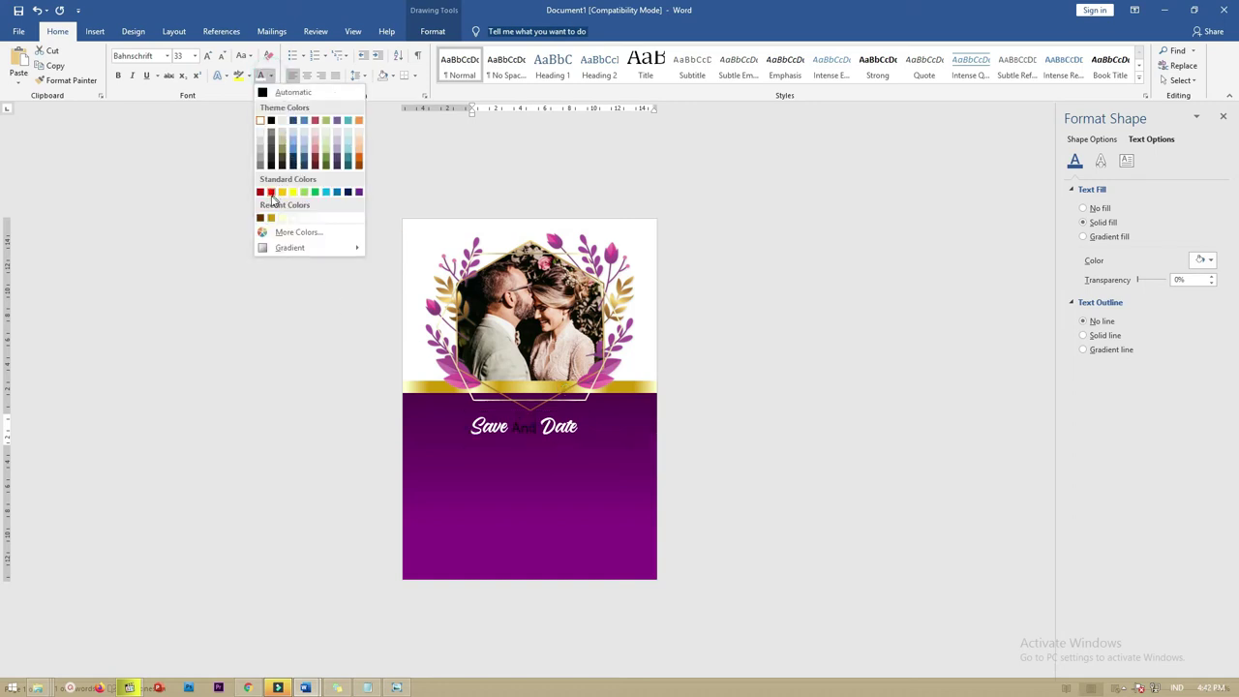
{"action": "left_click", "coordinate": [357, 165]}
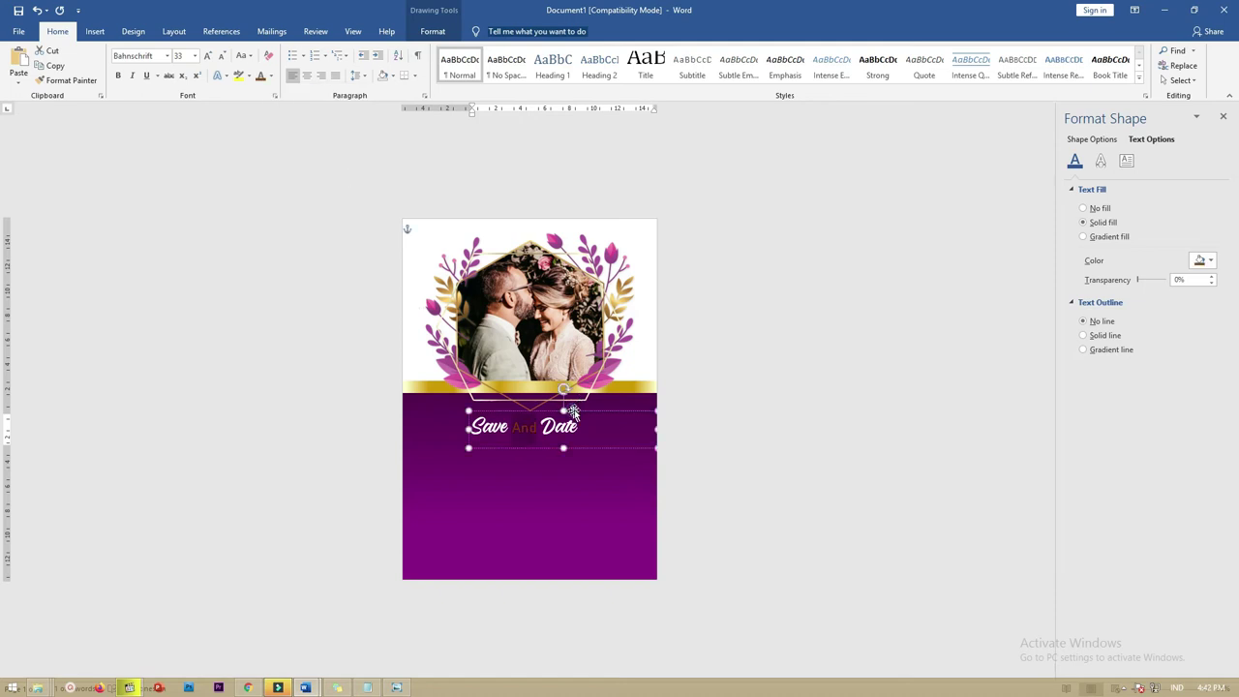
{"action": "mouse_move", "coordinate": [657, 429]}
{"action": "left_mouse_down"}
{"action": "mouse_move", "coordinate": [590, 430]}
{"action": "mouse_move", "coordinate": [575, 416]}
{"action": "mouse_move", "coordinate": [616, 413]}
{"action": "mouse_move", "coordinate": [571, 416]}
{"action": "mouse_move", "coordinate": [572, 477]}
{"action": "left_mouse_up"}
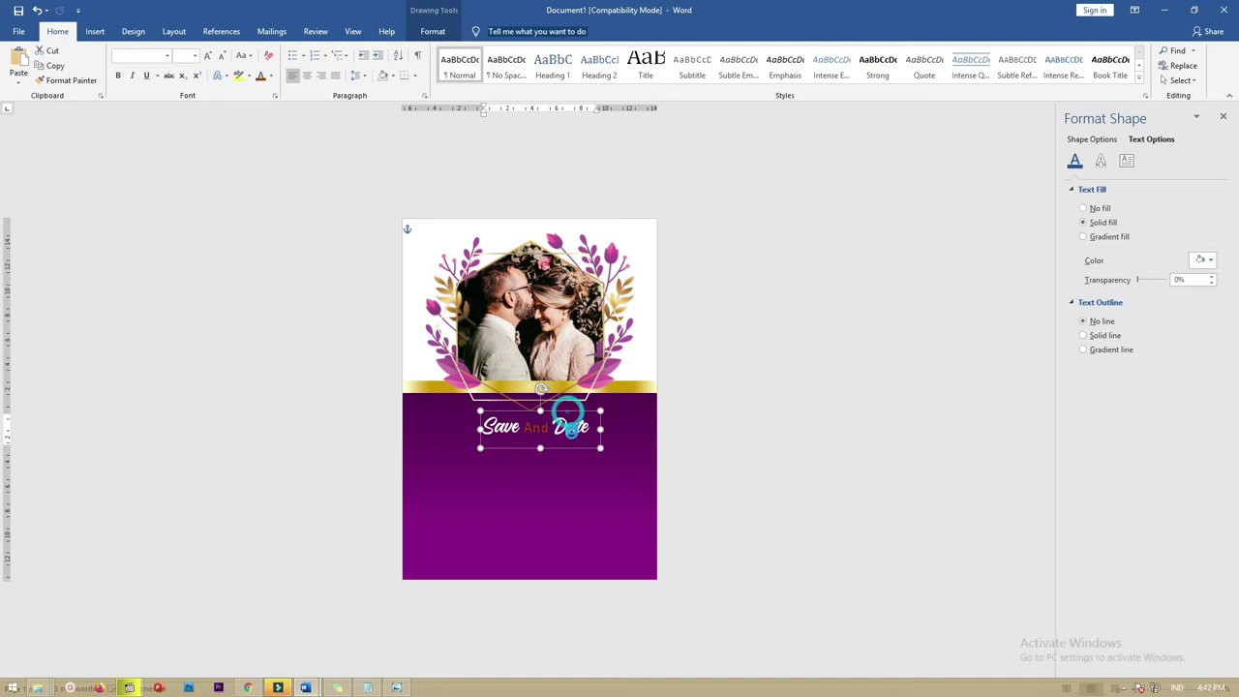
Replace the copied title's text with the couple's names and widen the box to one line.
{"action": "left_click", "coordinate": [559, 488]}
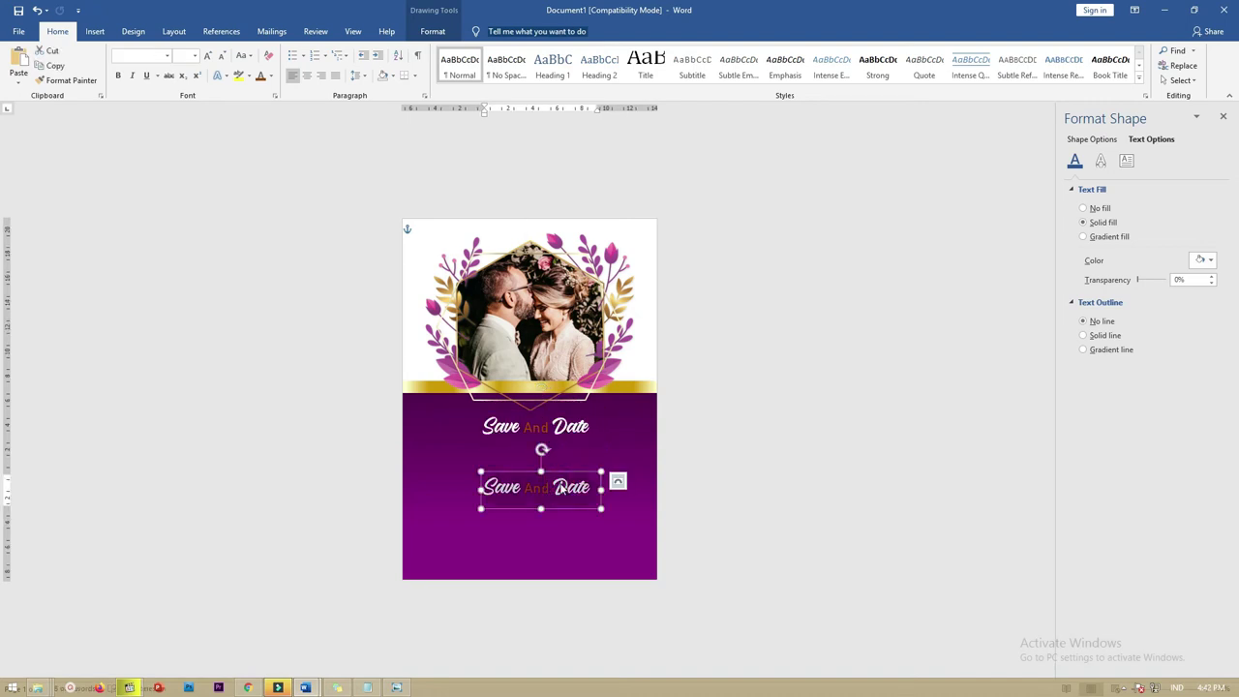
{"action": "key", "text": "ctrl+a"}
{"action": "type", "text": "Riana"}
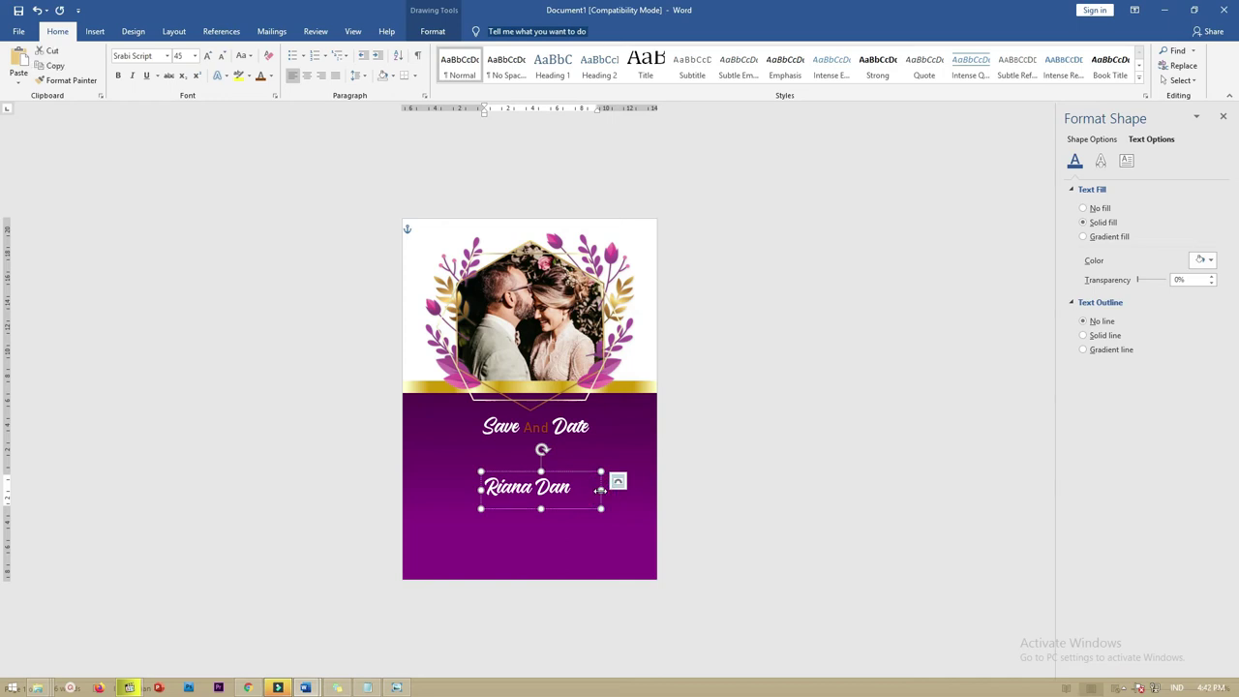
{"action": "mouse_move", "coordinate": [601, 491]}
{"action": "left_mouse_down"}
{"action": "mouse_move", "coordinate": [644, 490]}
{"action": "mouse_move", "coordinate": [577, 458]}
{"action": "left_mouse_up"}
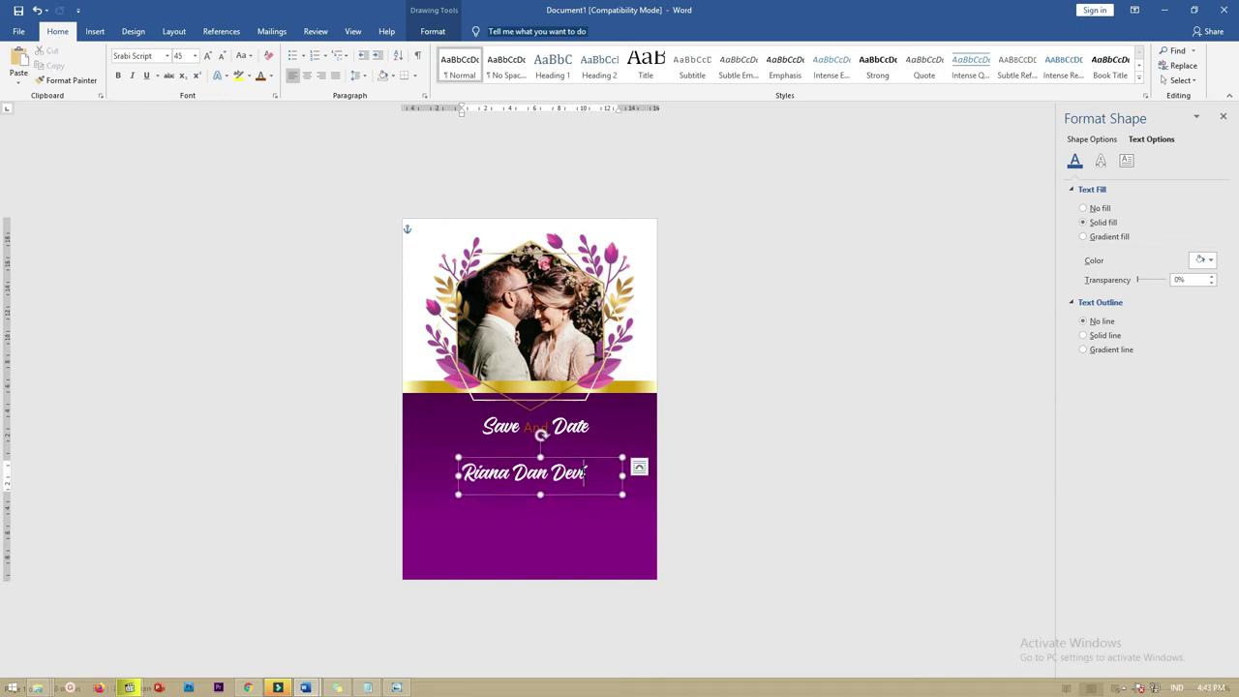
Set the names in Bree Serif, shrink them slightly, and nudge the box up.
{"action": "triple_click", "coordinate": [585, 471]}
{"action": "left_click", "coordinate": [146, 56]}
{"action": "type", "text": "Bree Serif"}
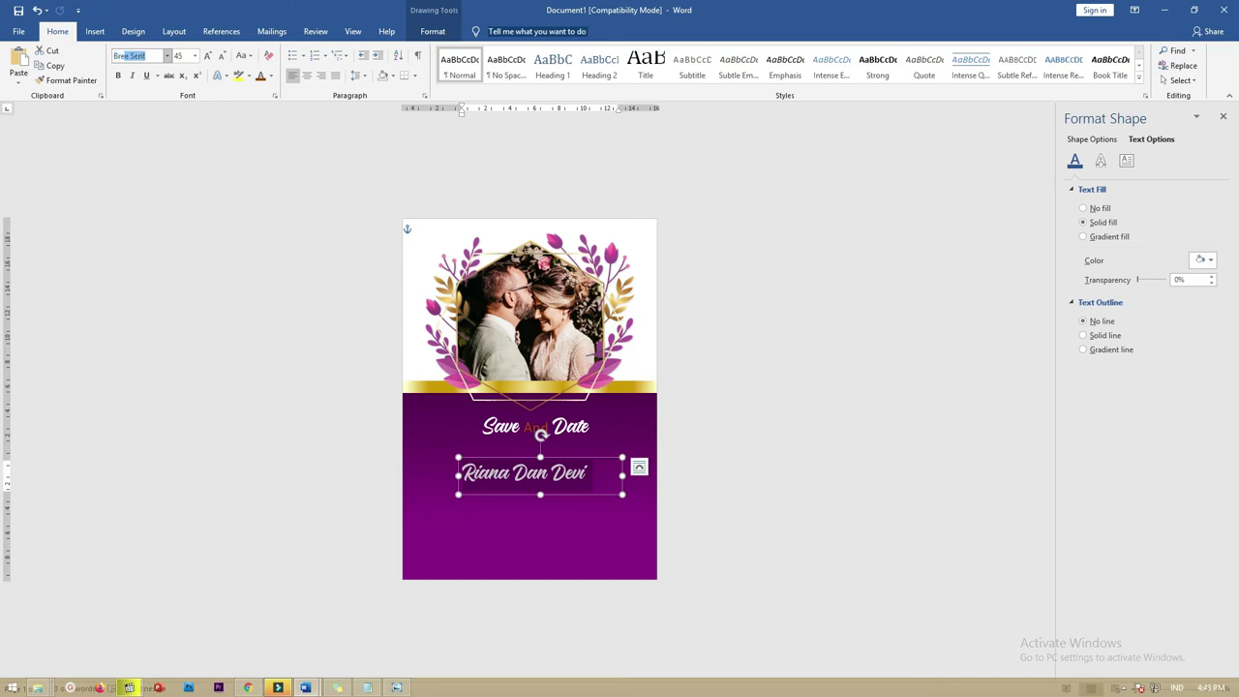
{"action": "key", "text": "Return"}
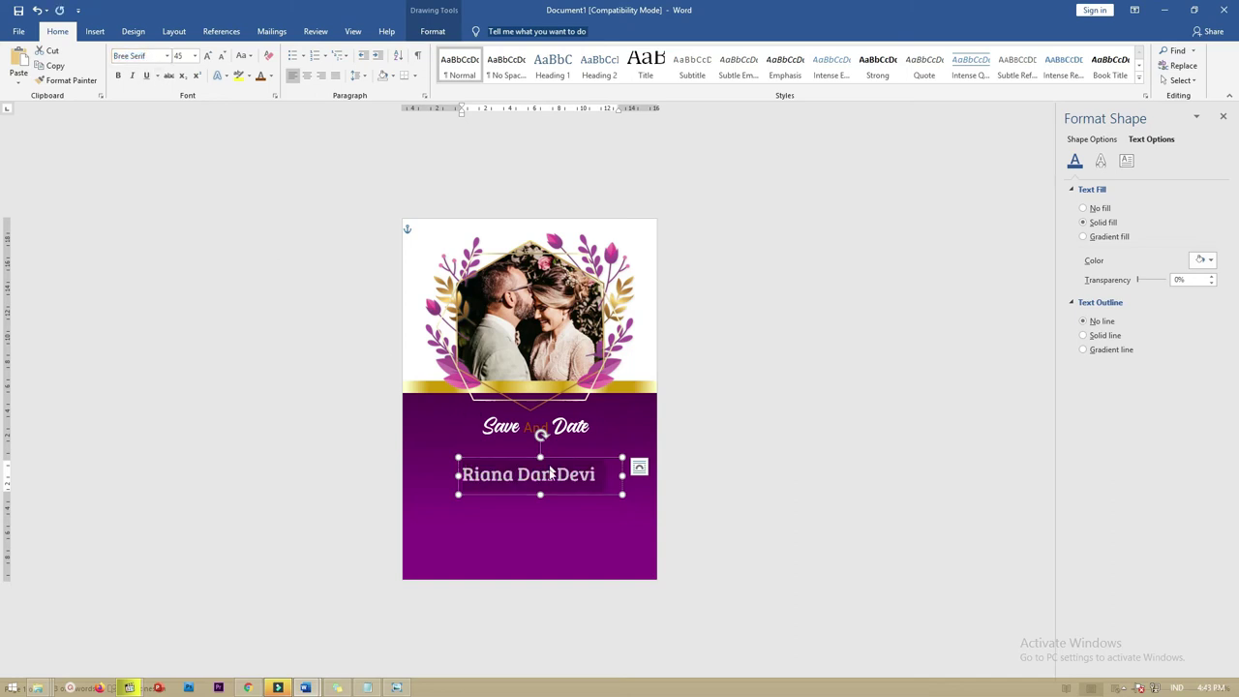
{"action": "key", "text": "ctrl+bracketleft"}
{"action": "key", "text": "ctrl+bracketleft"}
Make the middle word smaller, enlarge the names, and centre the box under the title.
{"action": "key", "text": "ctrl+bracketleft"}
{"action": "left_click_drag", "start_coordinate": [557, 458], "coordinate": [565, 451]}
{"action": "left_click", "coordinate": [538, 467]}
{"action": "double_click", "coordinate": [535, 467]}
{"action": "key", "text": "ctrl+bracketleft"}
{"action": "key", "text": "ctrl+bracketleft"}
{"action": "key", "text": "ctrl+bracketleft"}
{"action": "key", "text": "ctrl+bracketleft"}
{"action": "key", "text": "ctrl+bracketleft"}
{"action": "key", "text": "ctrl+bracketleft"}
{"action": "key", "text": "ctrl+bracketleft"}
{"action": "key", "text": "ctrl+bracketleft"}
{"action": "key", "text": "ctrl+bracketleft"}
{"action": "key", "text": "ctrl+bracketleft"}
{"action": "key", "text": "ctrl+bracketleft"}
{"action": "key", "text": "ctrl+bracketleft"}
{"action": "key", "text": "ctrl+bracketleft"}
{"action": "key", "text": "ctrl+bracketleft"}
{"action": "key", "text": "ctrl+a"}
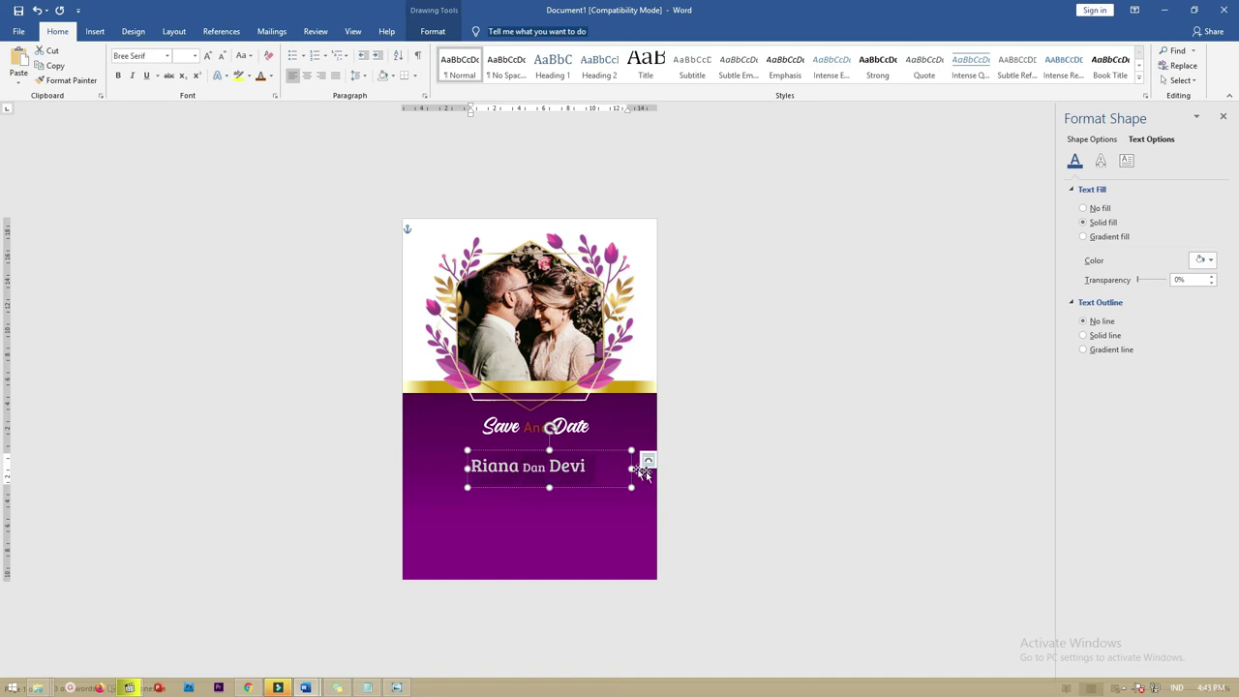
{"action": "left_click_drag", "start_coordinate": [604, 450], "coordinate": [608, 445]}
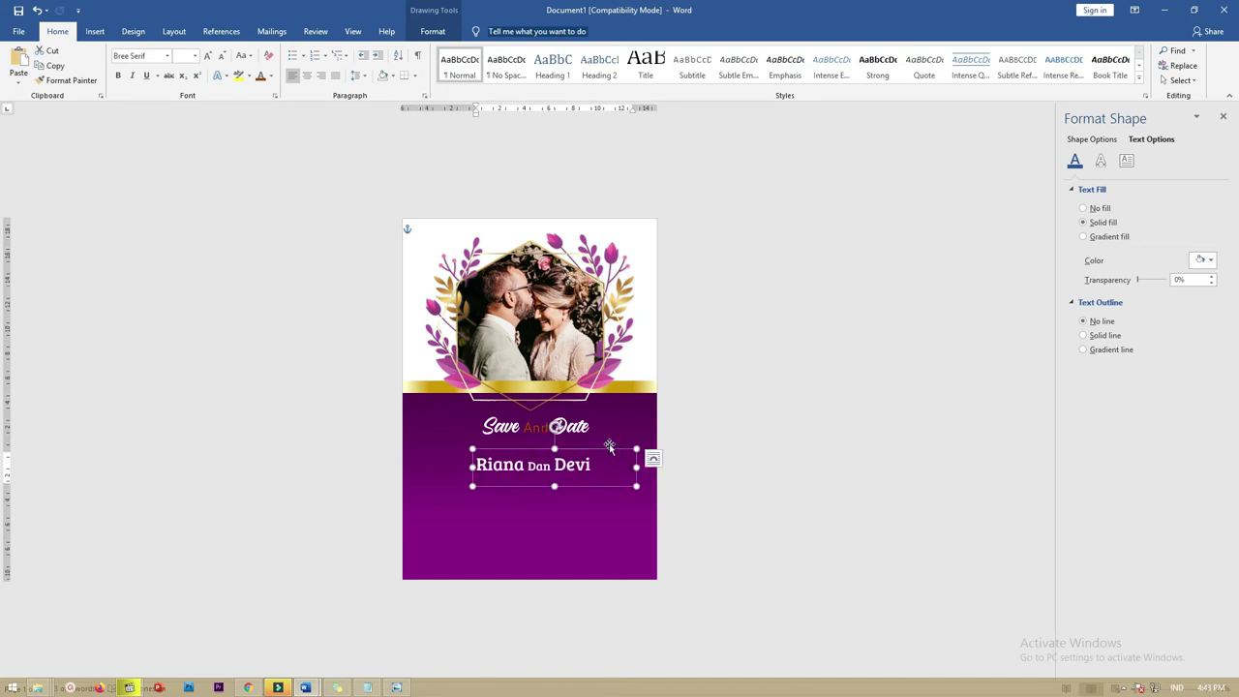
{"action": "key", "text": "Up"}
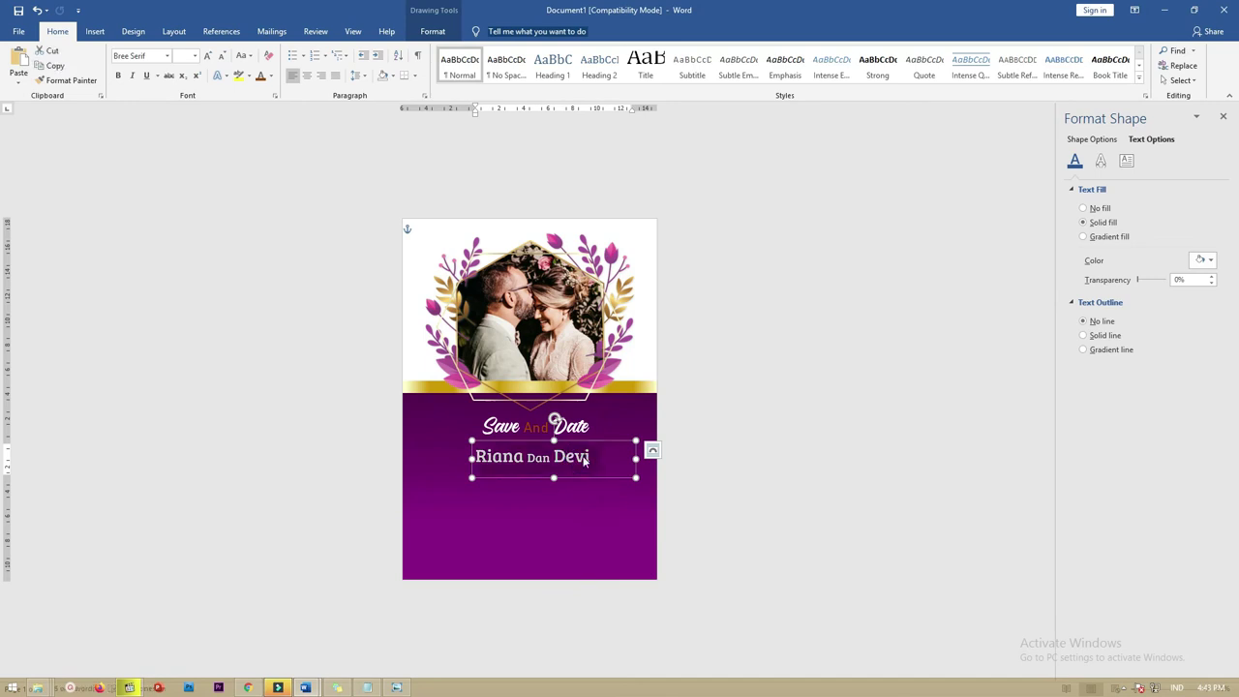
{"action": "key", "text": "ctrl+bracketright"}
{"action": "key", "text": "ctrl+bracketright"}
{"action": "key", "text": "ctrl+bracketright"}
{"action": "key", "text": "ctrl+bracketright"}
{"action": "key", "text": "ctrl+bracketright"}
{"action": "key", "text": "ctrl+bracketright"}
{"action": "left_click_drag", "start_coordinate": [576, 443], "coordinate": [566, 446]}
Draw an oval below the names, fill it orange with no outline, and shrink it to 0.64 cm.
{"action": "left_click", "coordinate": [744, 462]}
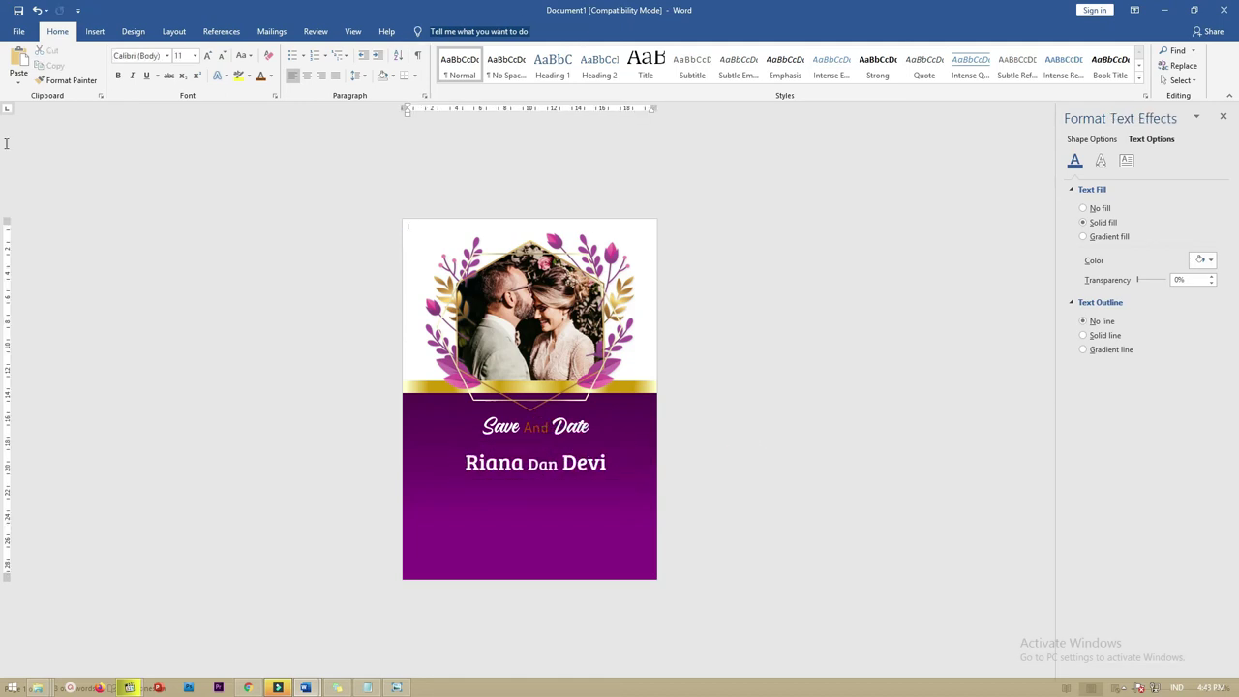
{"action": "left_click", "coordinate": [94, 32]}
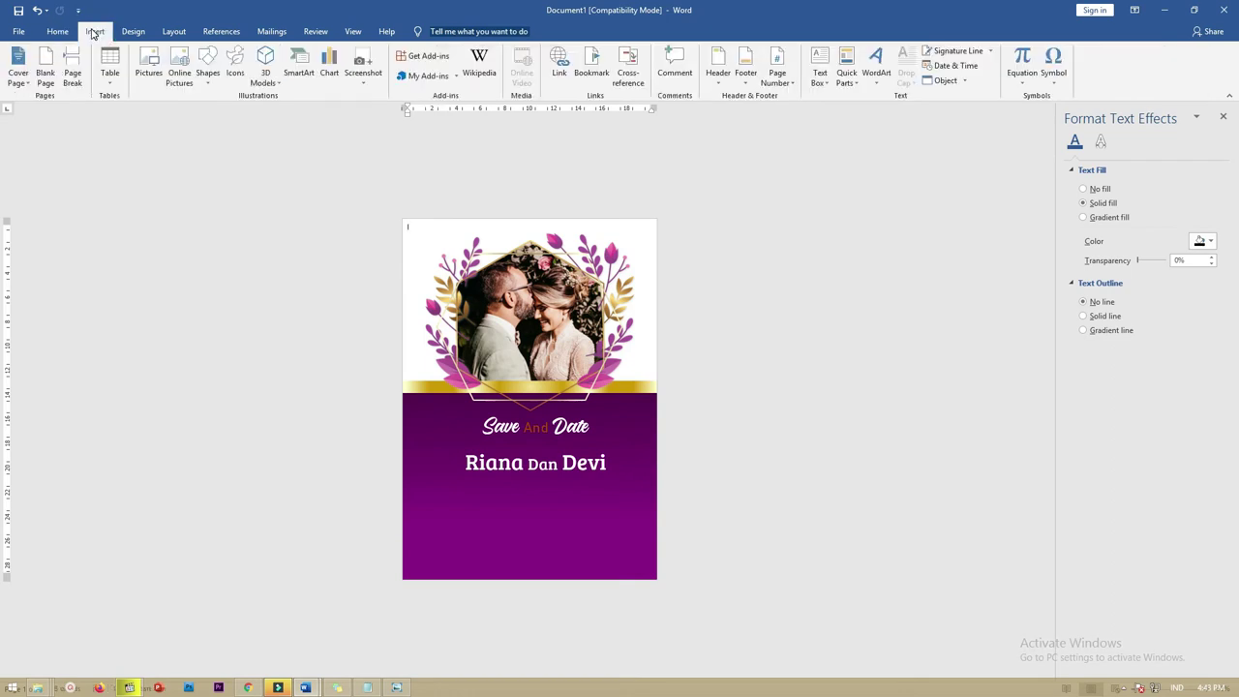
{"action": "left_click", "coordinate": [207, 75]}
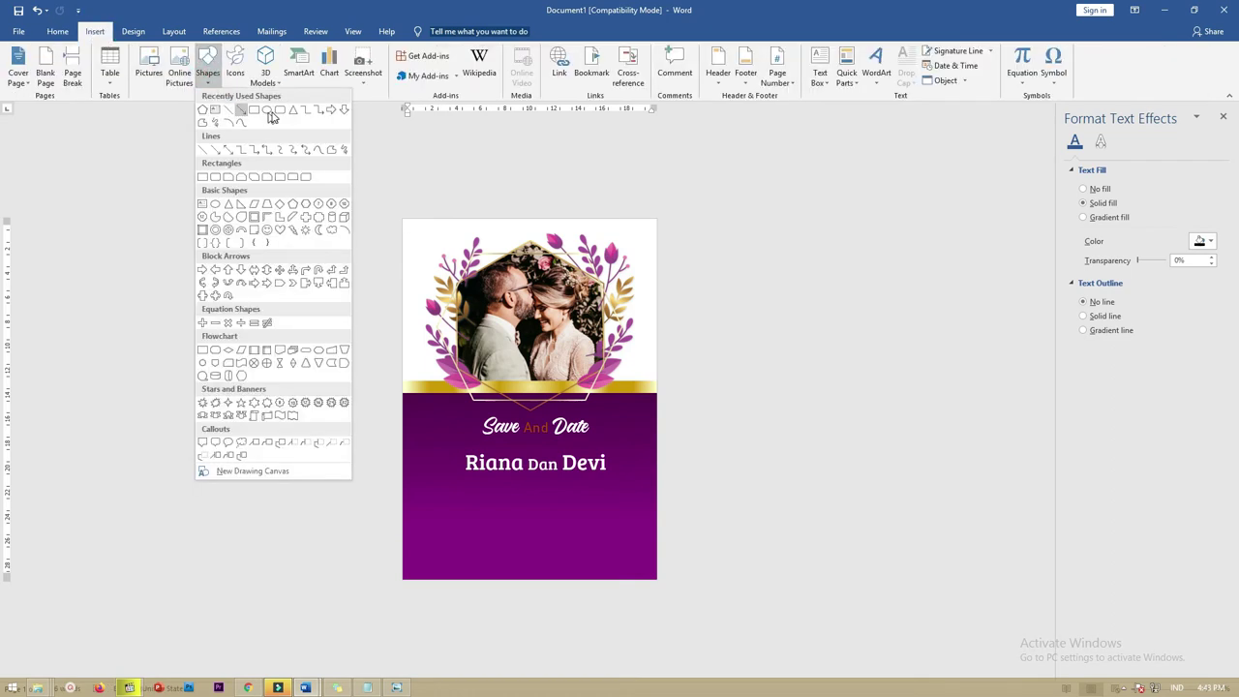
{"action": "left_click", "coordinate": [269, 112]}
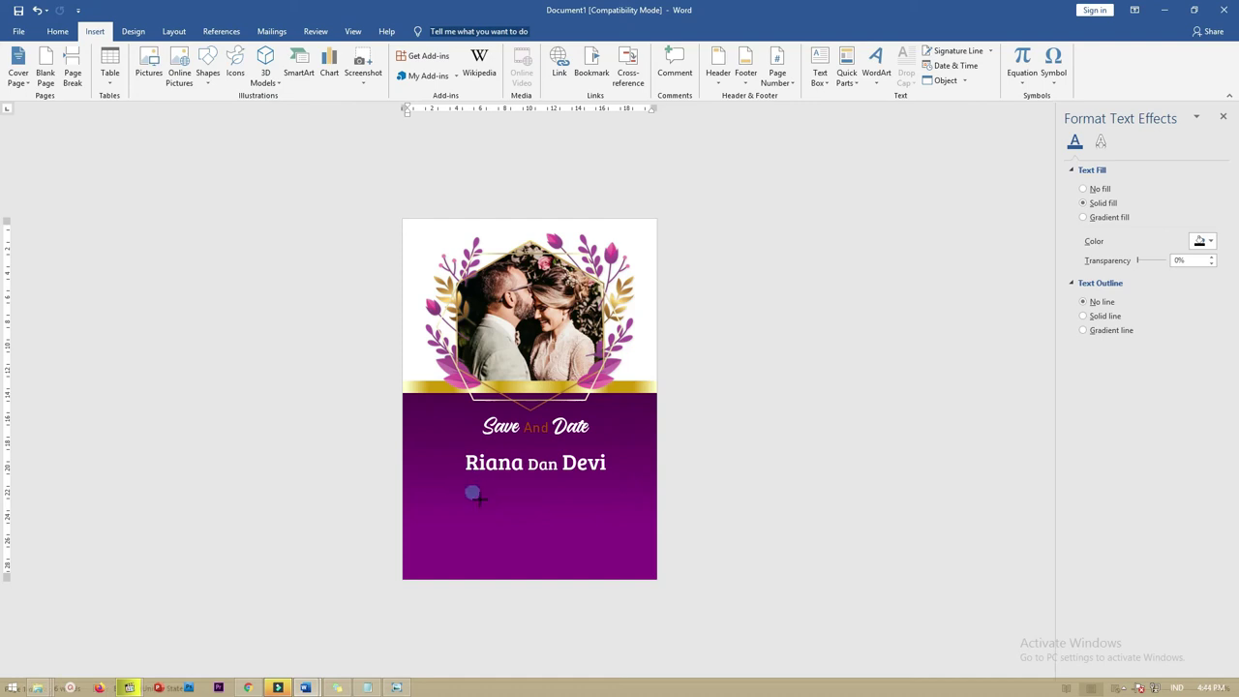
{"action": "left_click", "coordinate": [475, 495]}
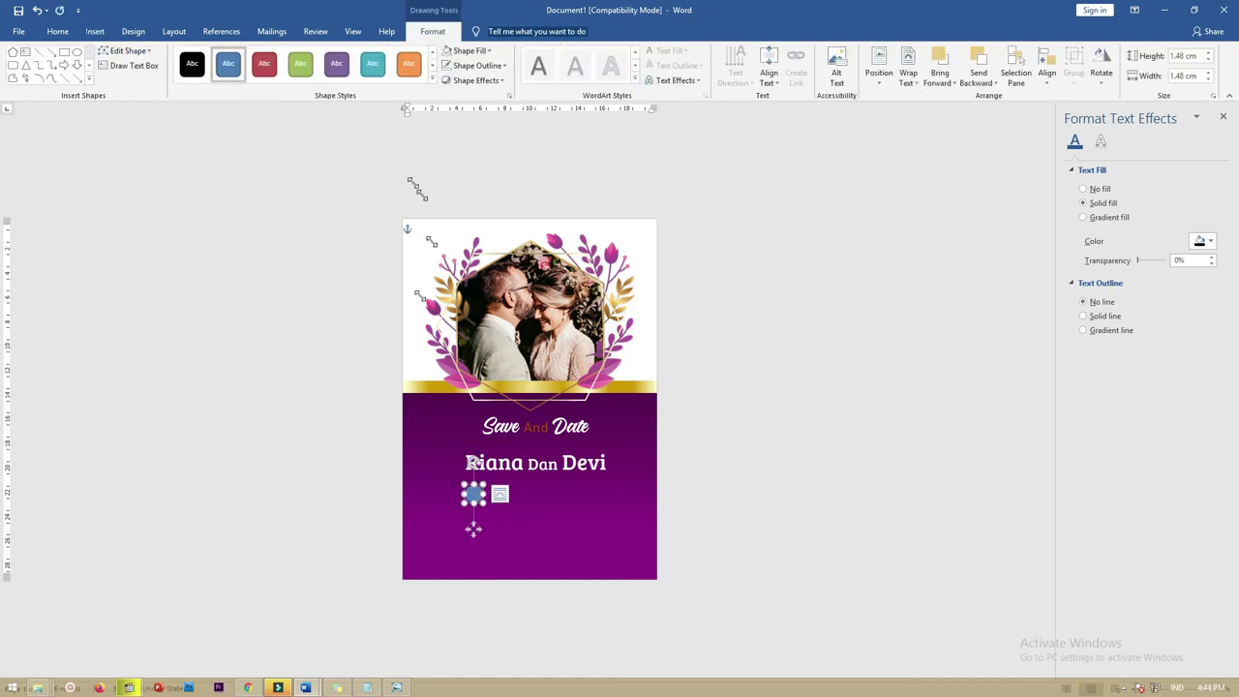
{"action": "left_click", "coordinate": [483, 54]}
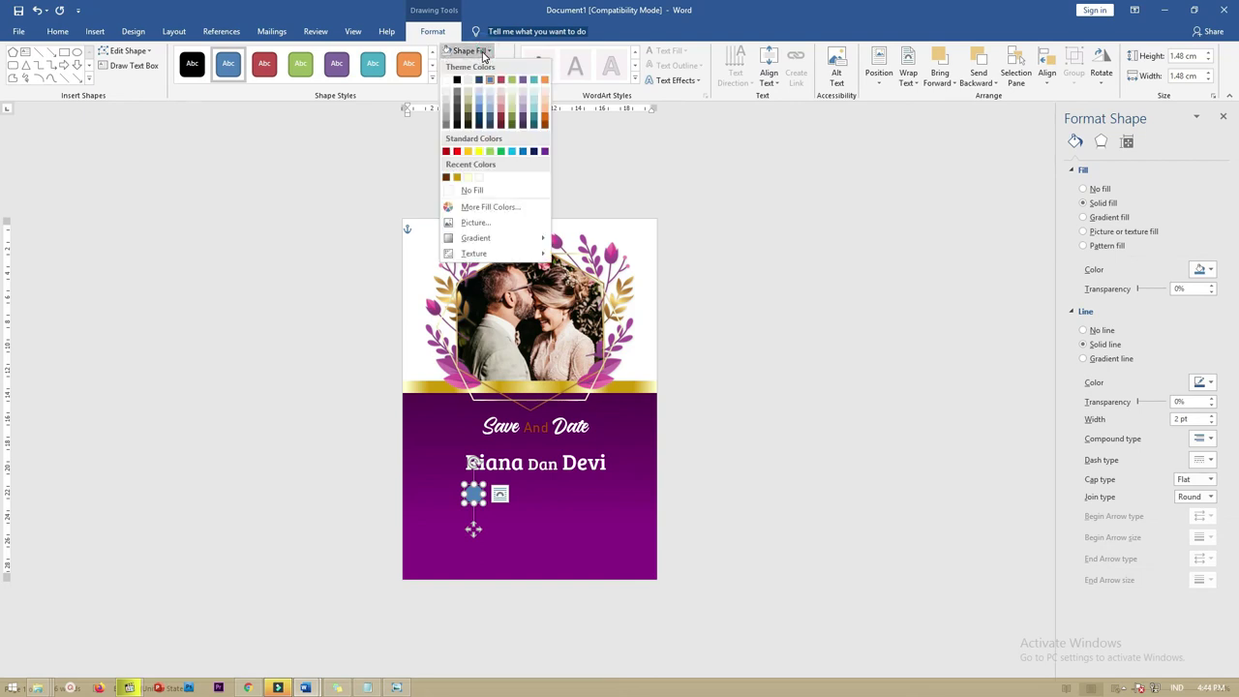
{"action": "left_click", "coordinate": [543, 120]}
{"action": "left_click", "coordinate": [485, 68]}
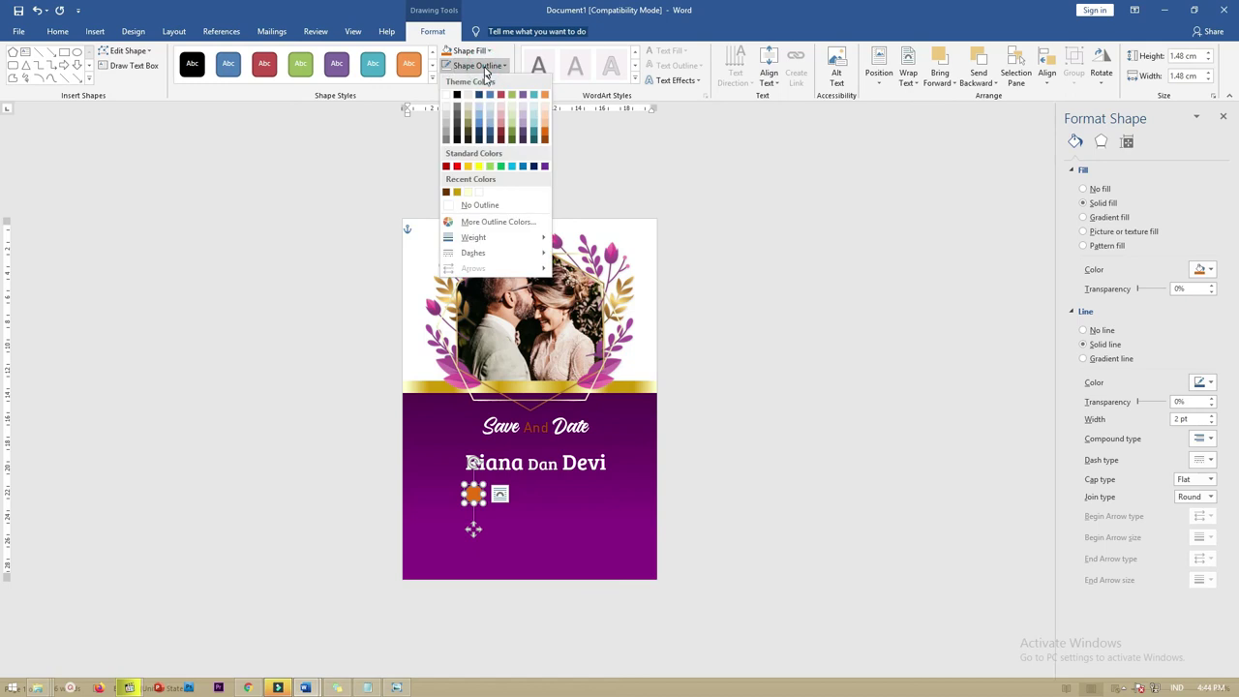
{"action": "left_click", "coordinate": [486, 206]}
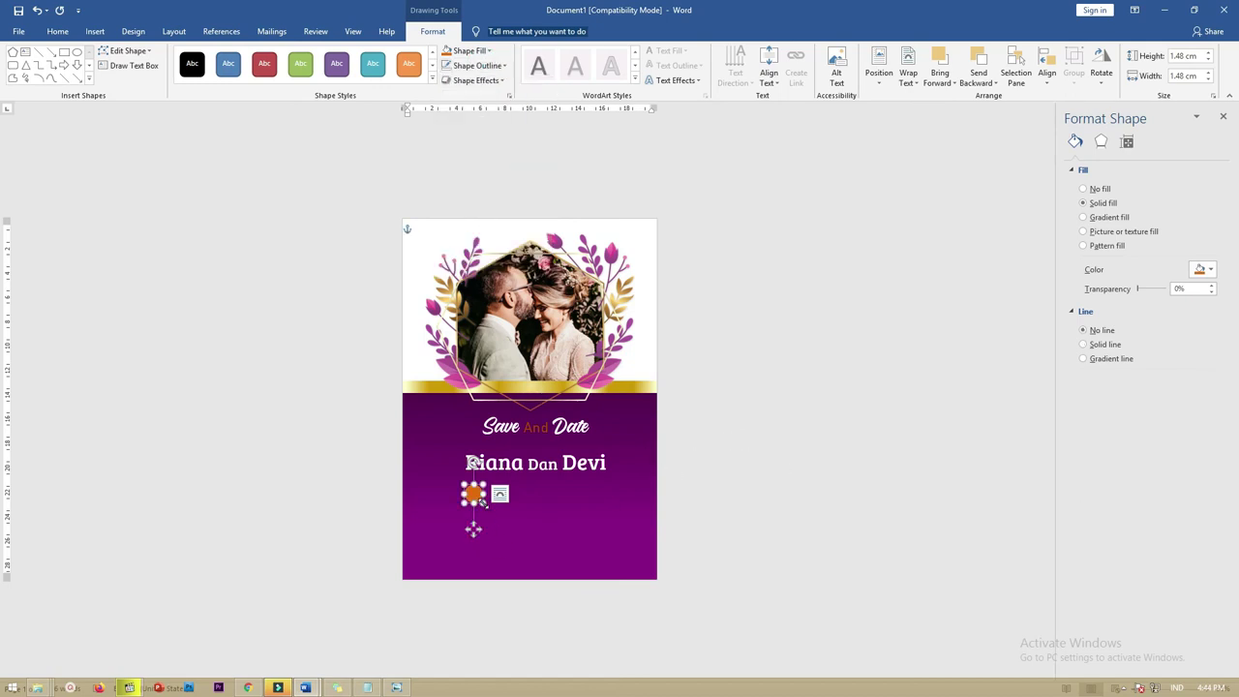
{"action": "left_click_drag", "start_coordinate": [481, 501], "coordinate": [475, 497]}
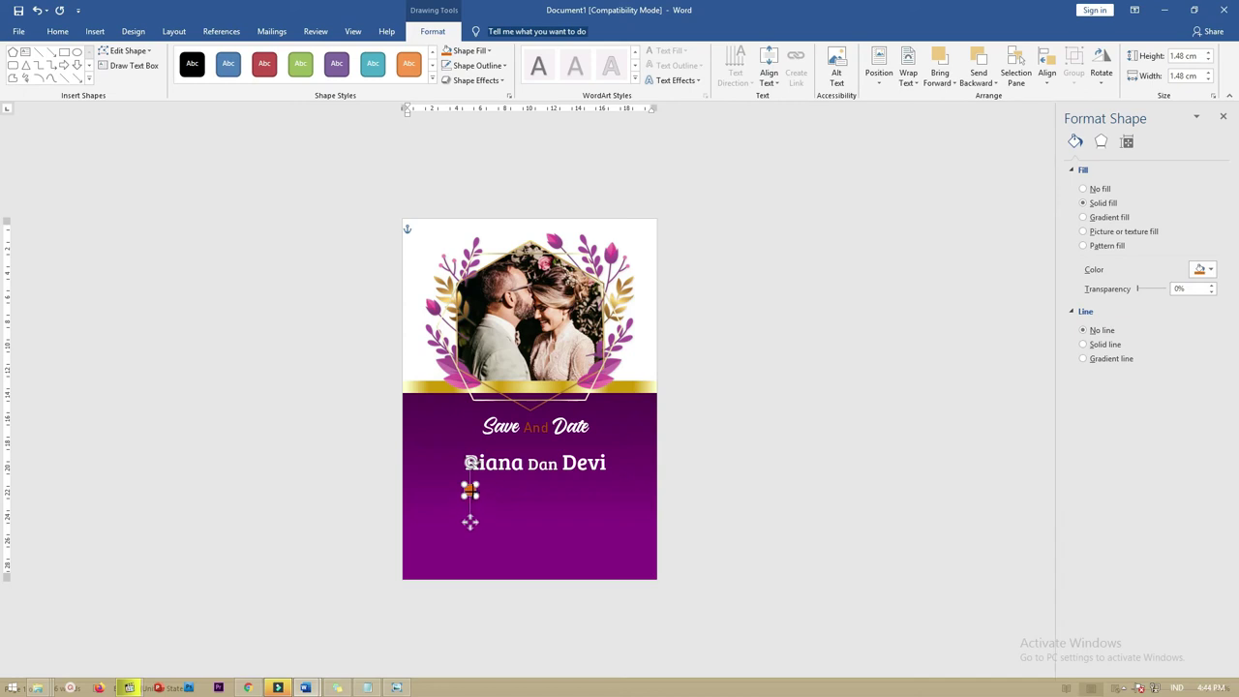
{"action": "left_click", "coordinate": [763, 484]}
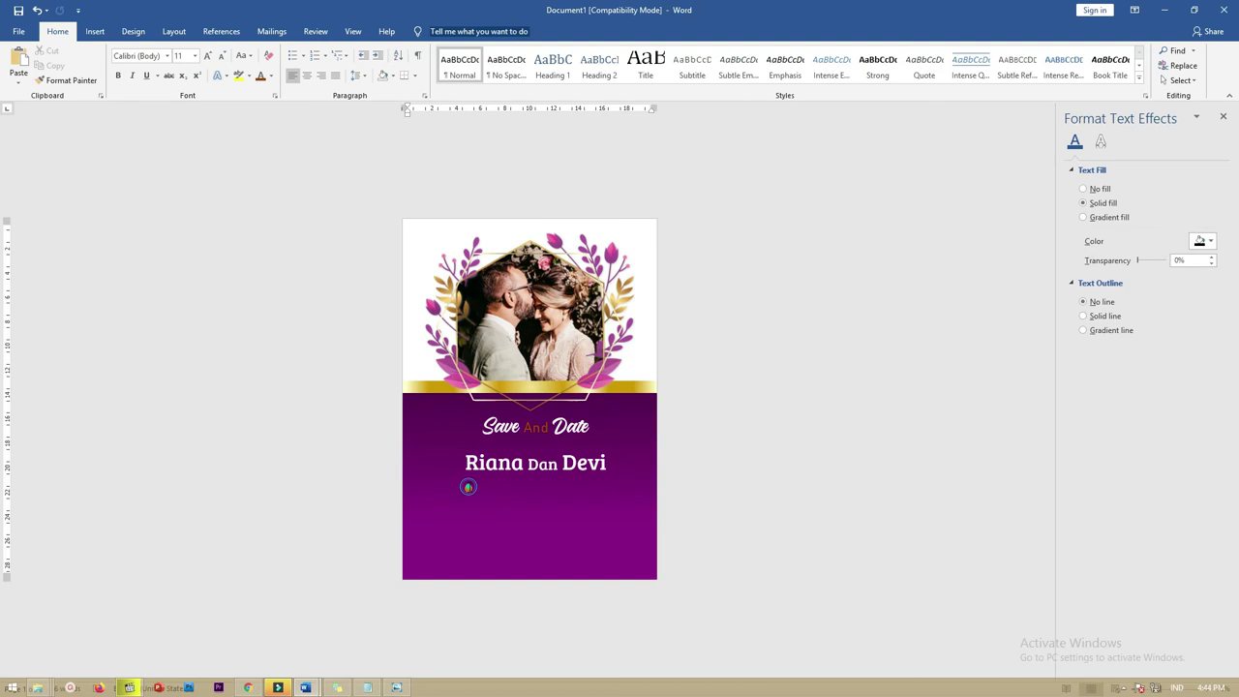
Duplicate the orange dot repeatedly into a row of about a dozen dots and lower it.
{"action": "scroll", "coordinate": [466, 493], "scroll_direction": "up", "scroll_amount": 2}
{"action": "left_click", "coordinate": [466, 491]}
{"action": "left_click", "coordinate": [443, 525]}
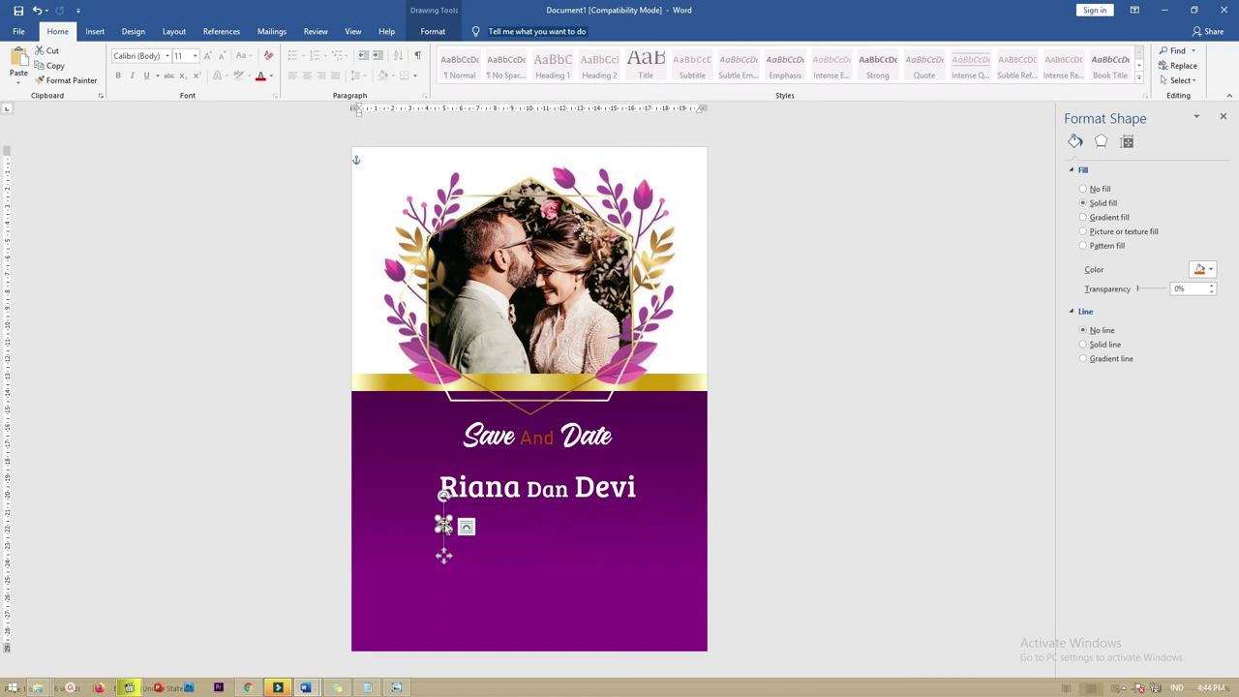
{"action": "left_click_drag", "start_coordinate": [445, 527], "coordinate": [469, 530]}
{"action": "left_click", "coordinate": [446, 527], "text": "shift"}
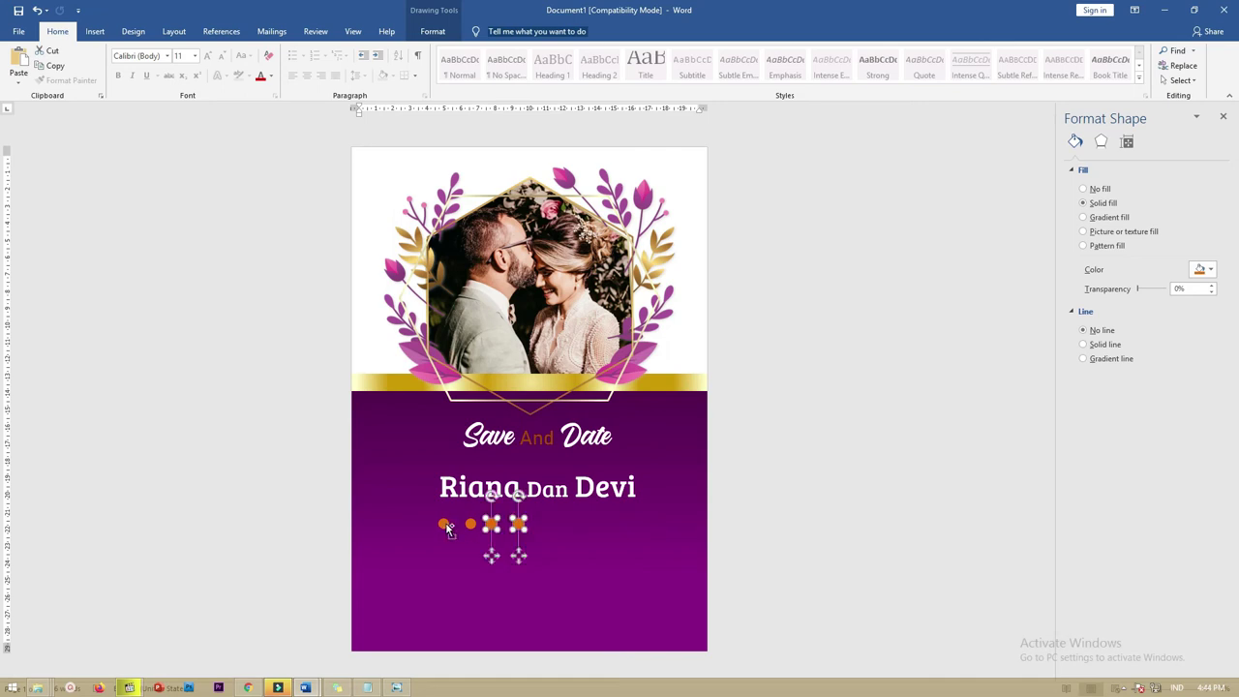
{"action": "left_click", "coordinate": [444, 524], "text": "shift"}
{"action": "left_click", "coordinate": [470, 527], "text": "shift"}
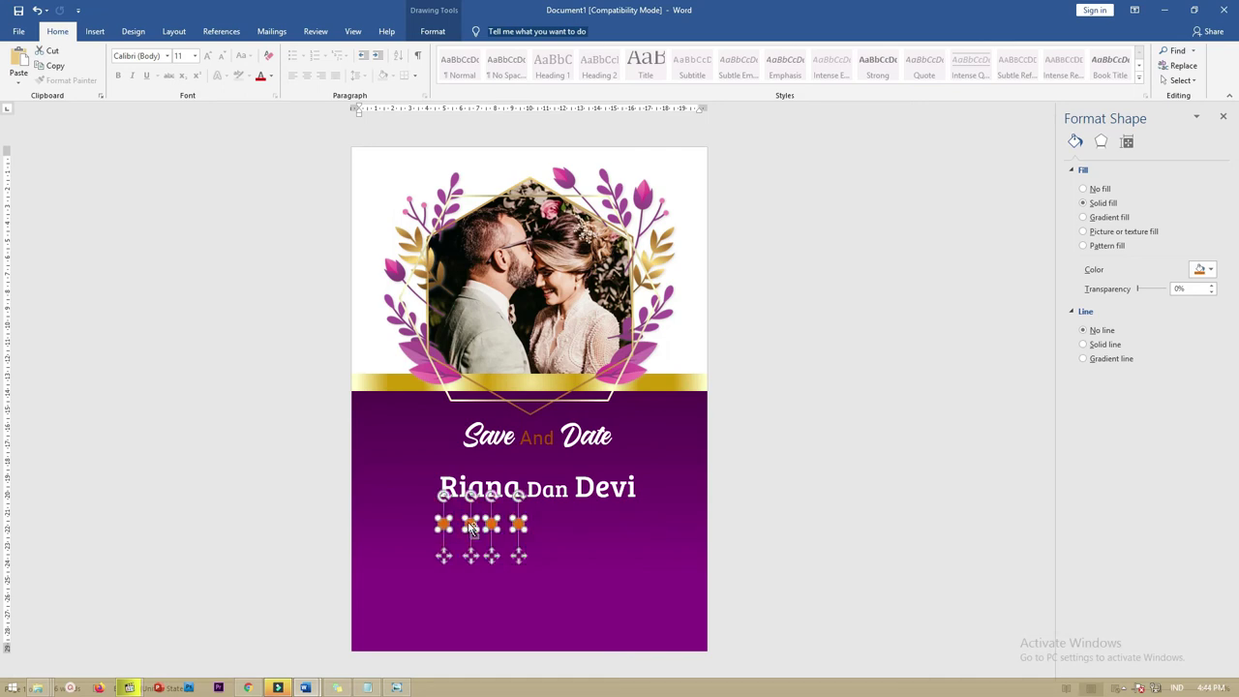
{"action": "mouse_move", "coordinate": [470, 527]}
{"action": "left_mouse_down"}
{"action": "mouse_move", "coordinate": [542, 524]}
{"action": "mouse_move", "coordinate": [494, 529]}
{"action": "left_mouse_up"}
{"action": "left_click", "coordinate": [492, 524], "text": "shift"}
{"action": "left_click", "coordinate": [470, 524], "text": "shift"}
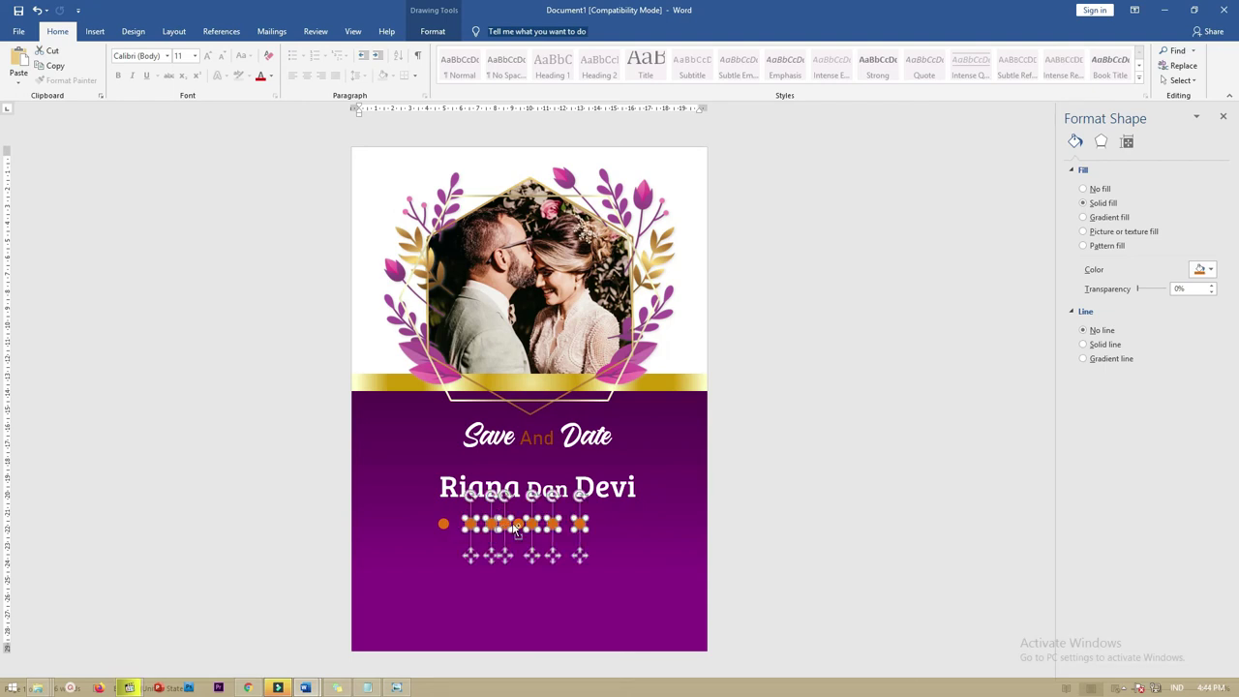
{"action": "mouse_move", "coordinate": [520, 527]}
{"action": "left_mouse_down"}
{"action": "mouse_move", "coordinate": [603, 516]}
{"action": "mouse_move", "coordinate": [507, 528]}
{"action": "left_mouse_up"}
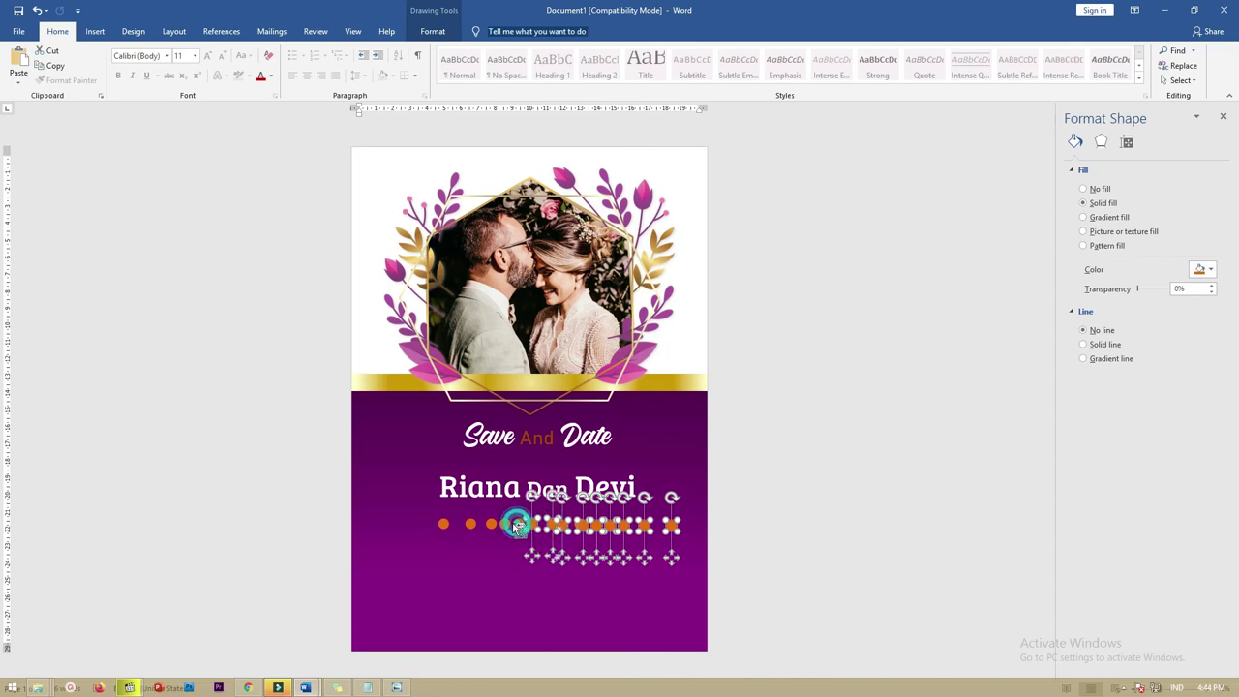
{"action": "left_click_drag", "start_coordinate": [507, 528], "coordinate": [445, 526]}
{"action": "left_click_drag", "start_coordinate": [565, 525], "coordinate": [550, 552]}
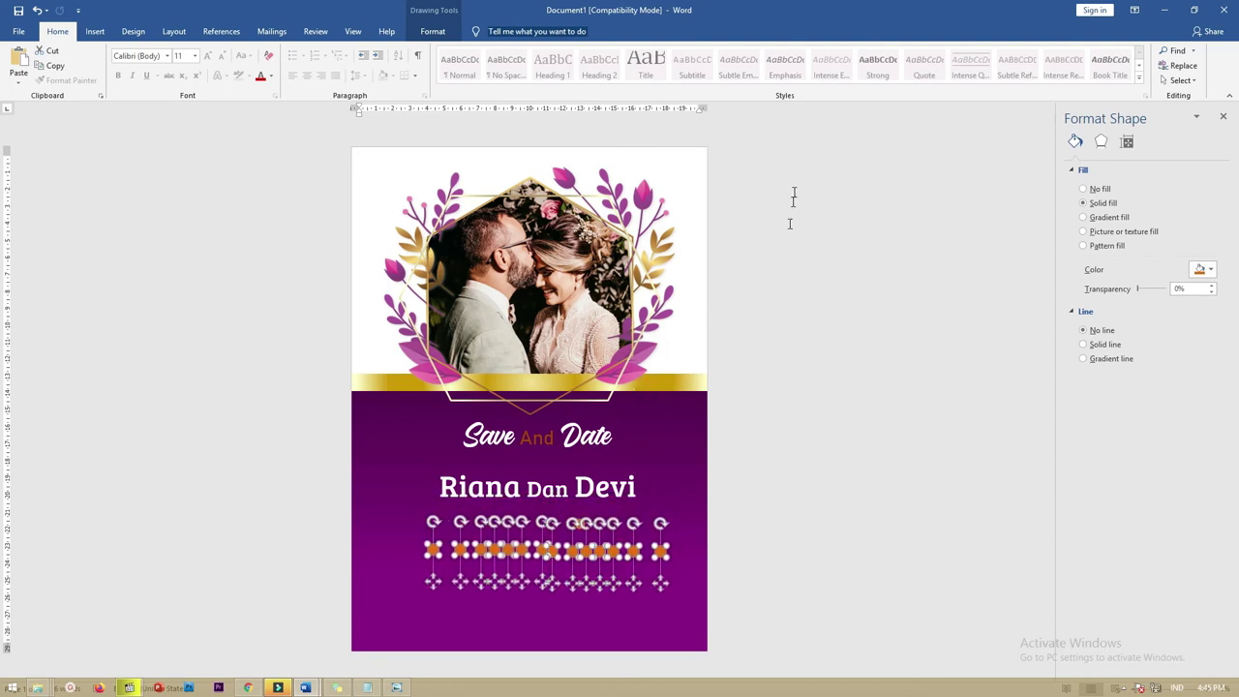
Distribute the dots evenly, align the ornament rows on their middles, and group them.
{"action": "left_click", "coordinate": [433, 31]}
{"action": "left_click", "coordinate": [1049, 83]}
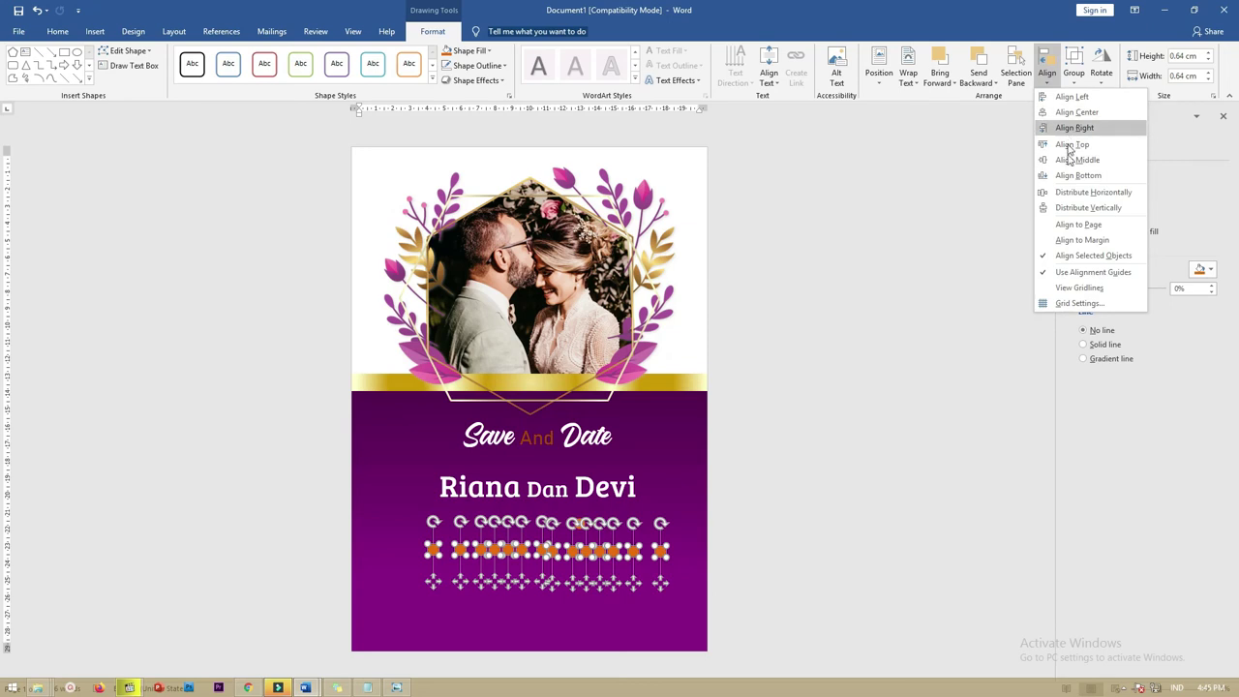
{"action": "left_click", "coordinate": [1082, 192]}
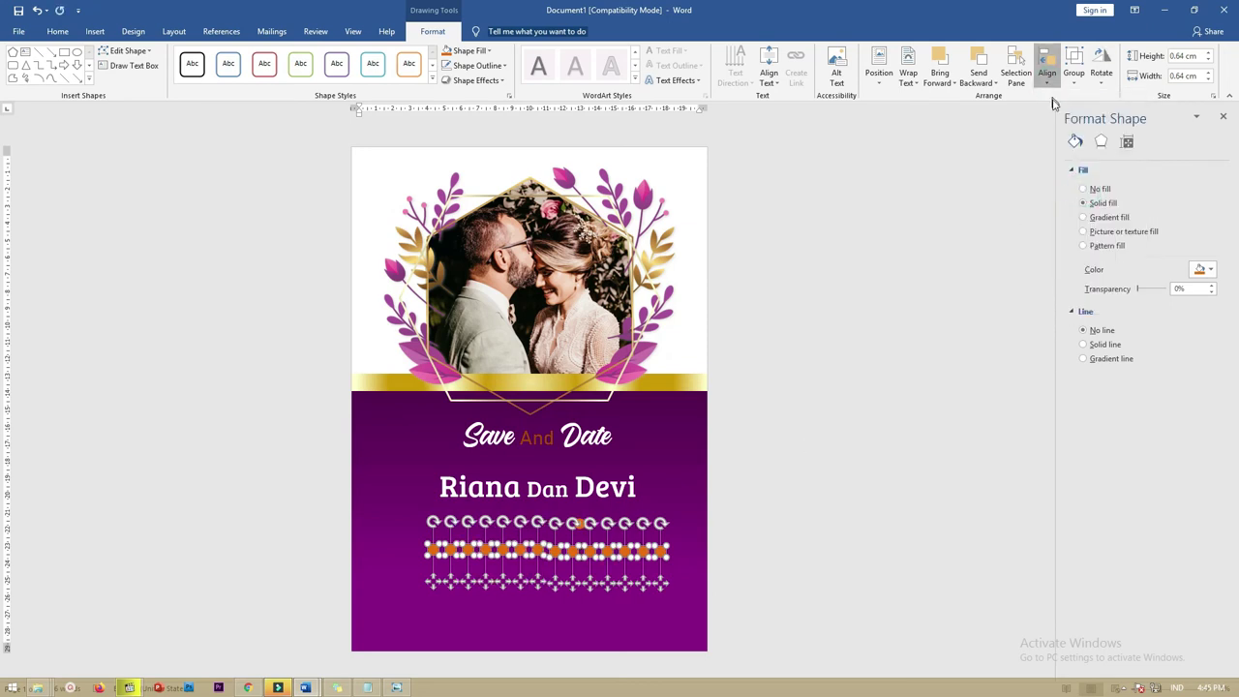
{"action": "left_click", "coordinate": [1046, 73]}
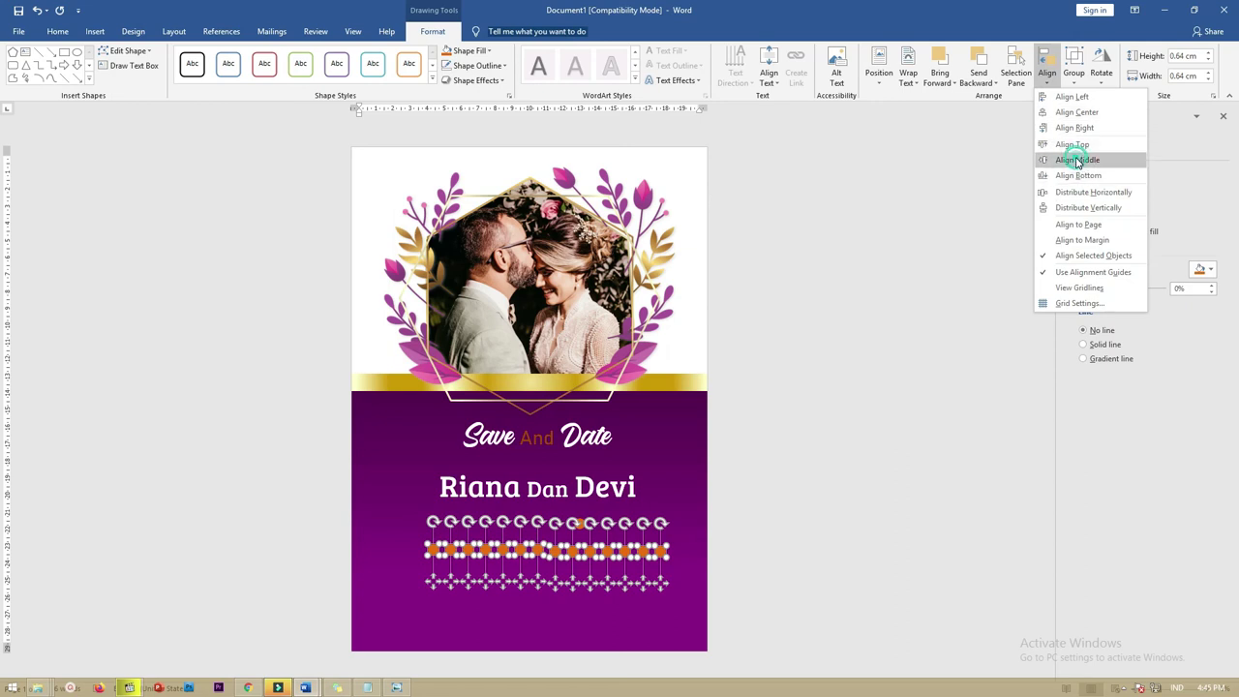
{"action": "left_click", "coordinate": [1077, 160]}
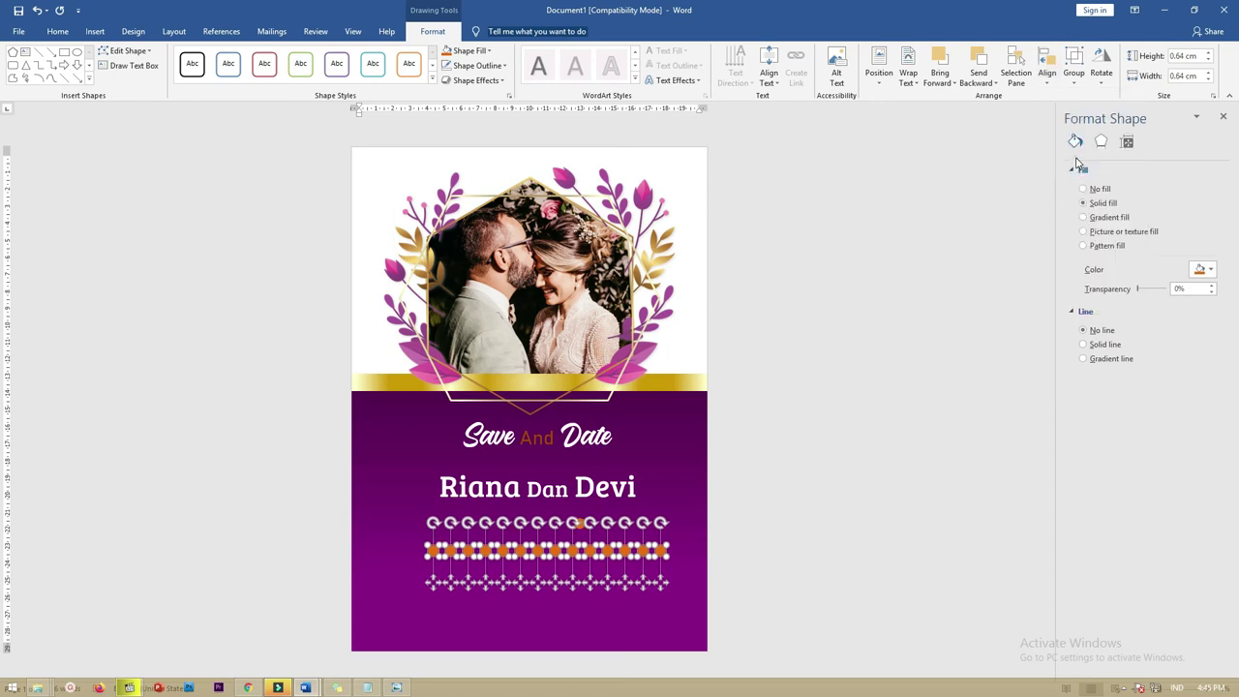
{"action": "right_click", "coordinate": [643, 555]}
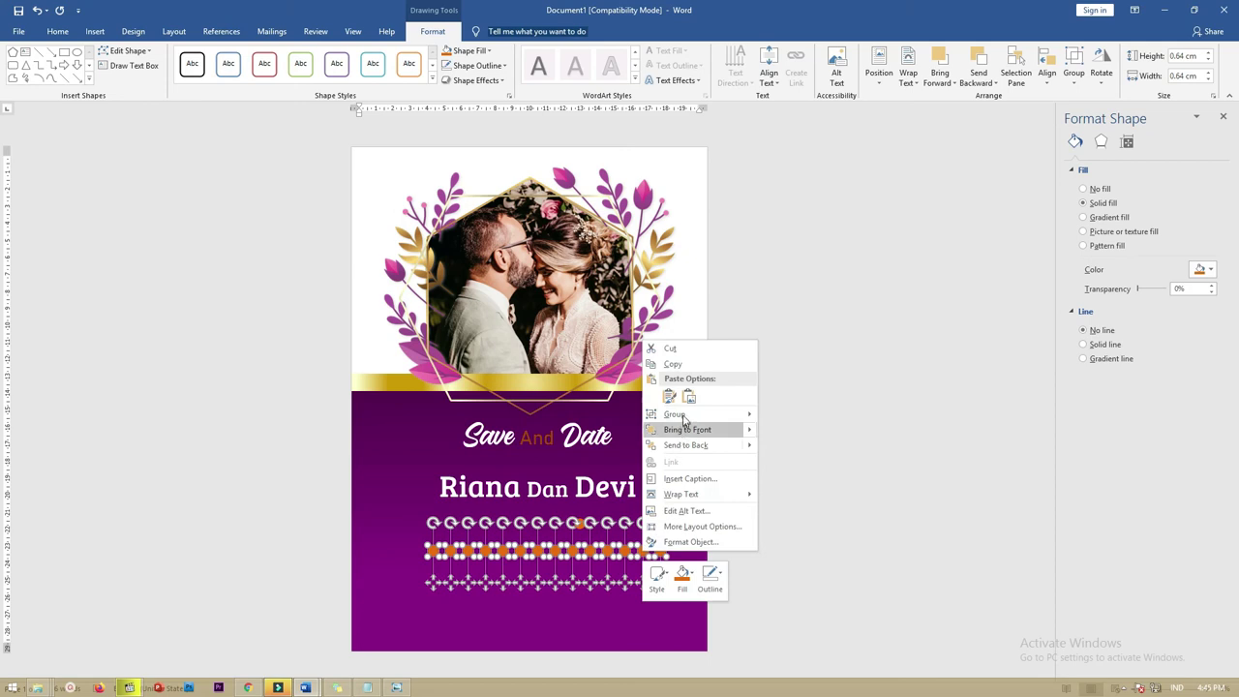
{"action": "mouse_move", "coordinate": [677, 414]}
{"action": "left_click", "coordinate": [786, 418]}
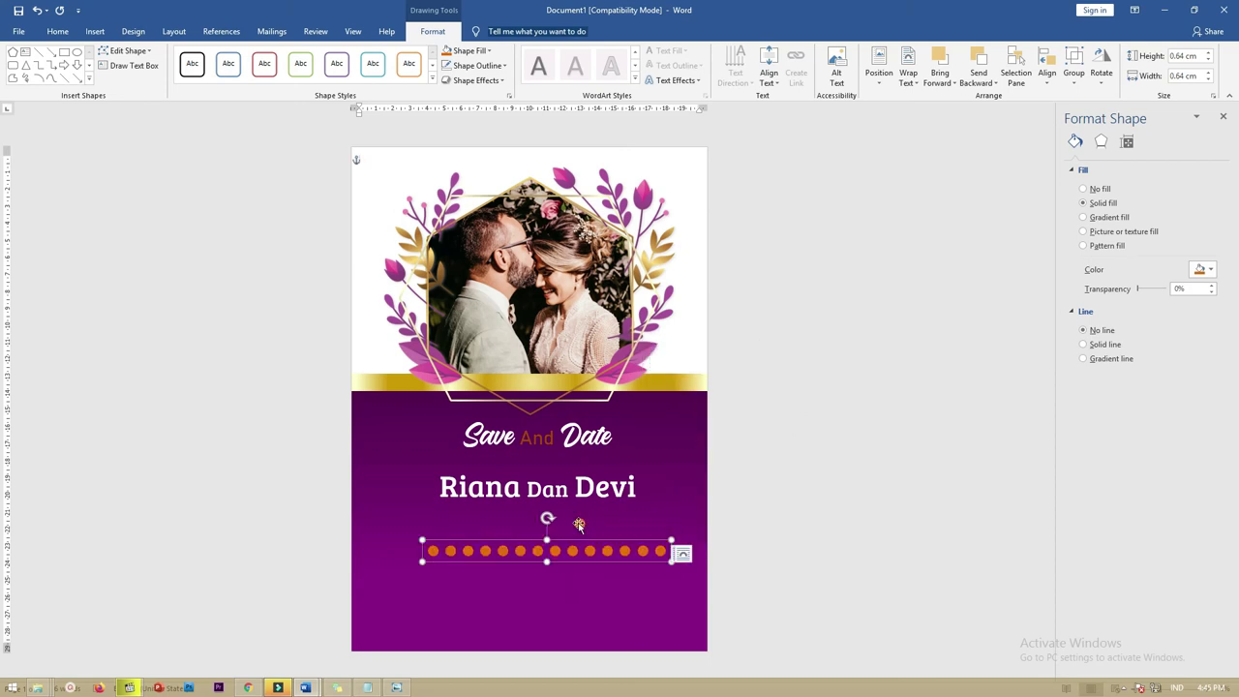
Move the grouped dot row just under the names and narrow it to 9.81 cm.
{"action": "left_click", "coordinate": [578, 524]}
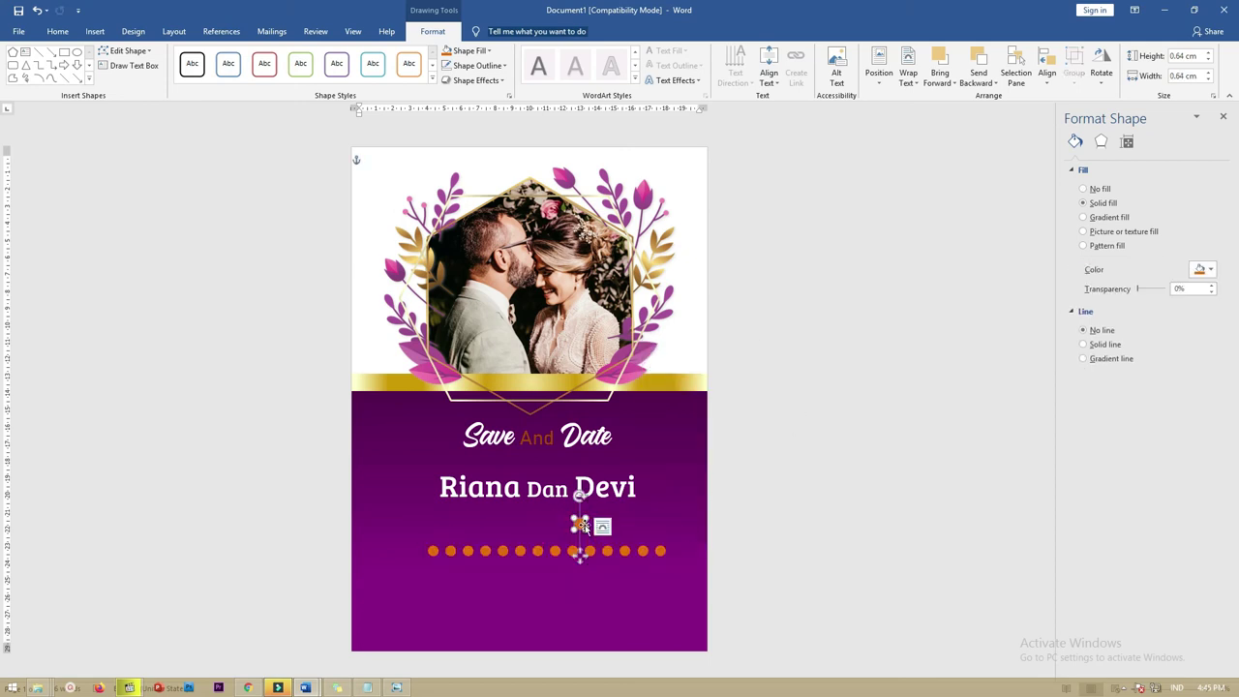
{"action": "left_click", "coordinate": [582, 525]}
{"action": "left_click", "coordinate": [588, 551]}
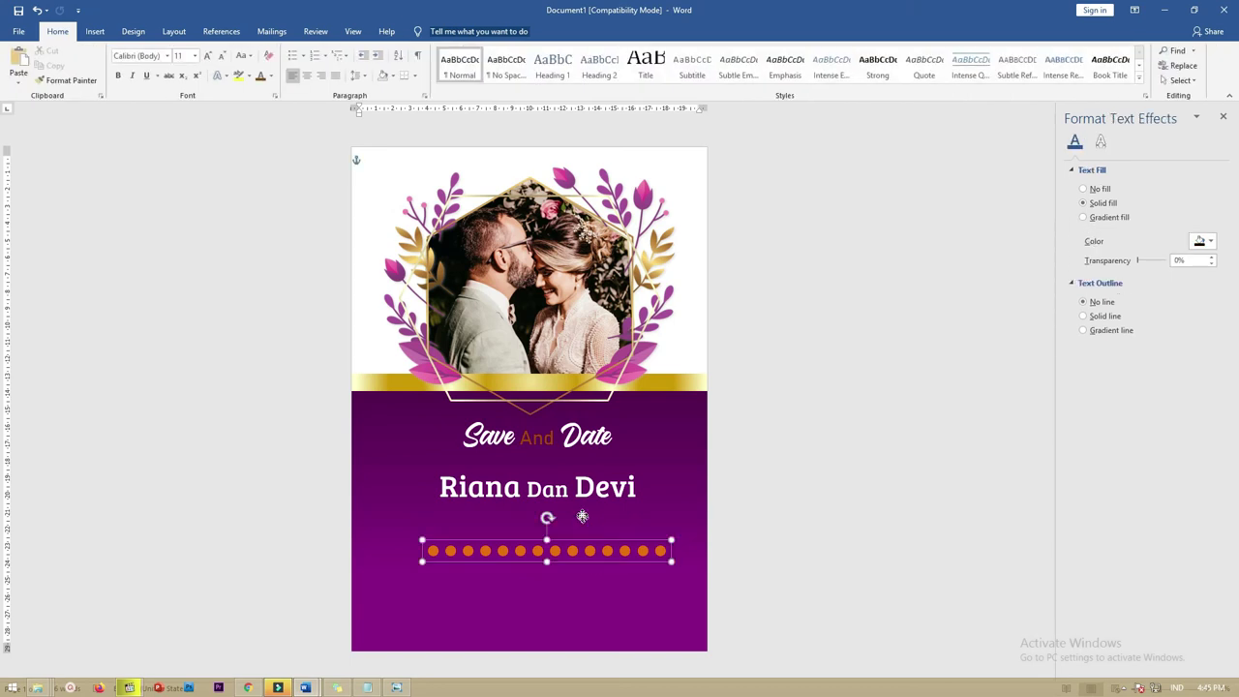
{"action": "left_click_drag", "start_coordinate": [582, 551], "coordinate": [572, 508]}
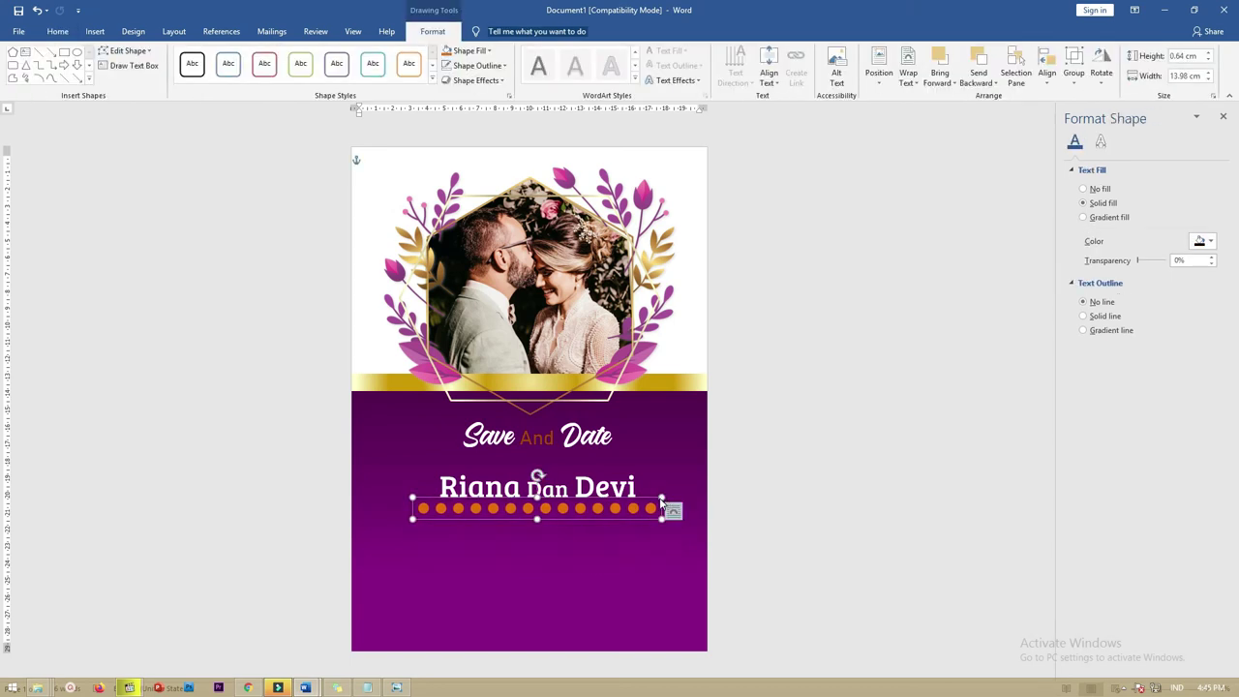
{"action": "left_click_drag", "start_coordinate": [661, 500], "coordinate": [689, 500]}
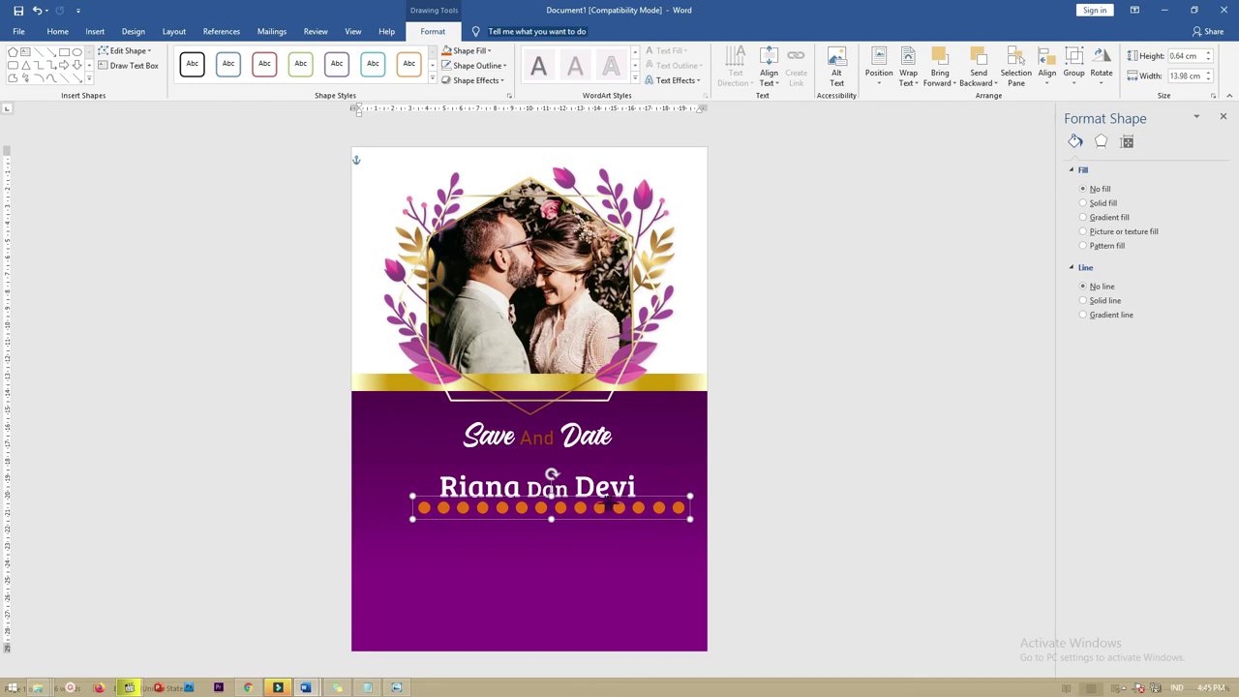
{"action": "key", "text": "ctrl+z"}
{"action": "key", "text": "ctrl+z"}
{"action": "key", "text": "ctrl+z"}
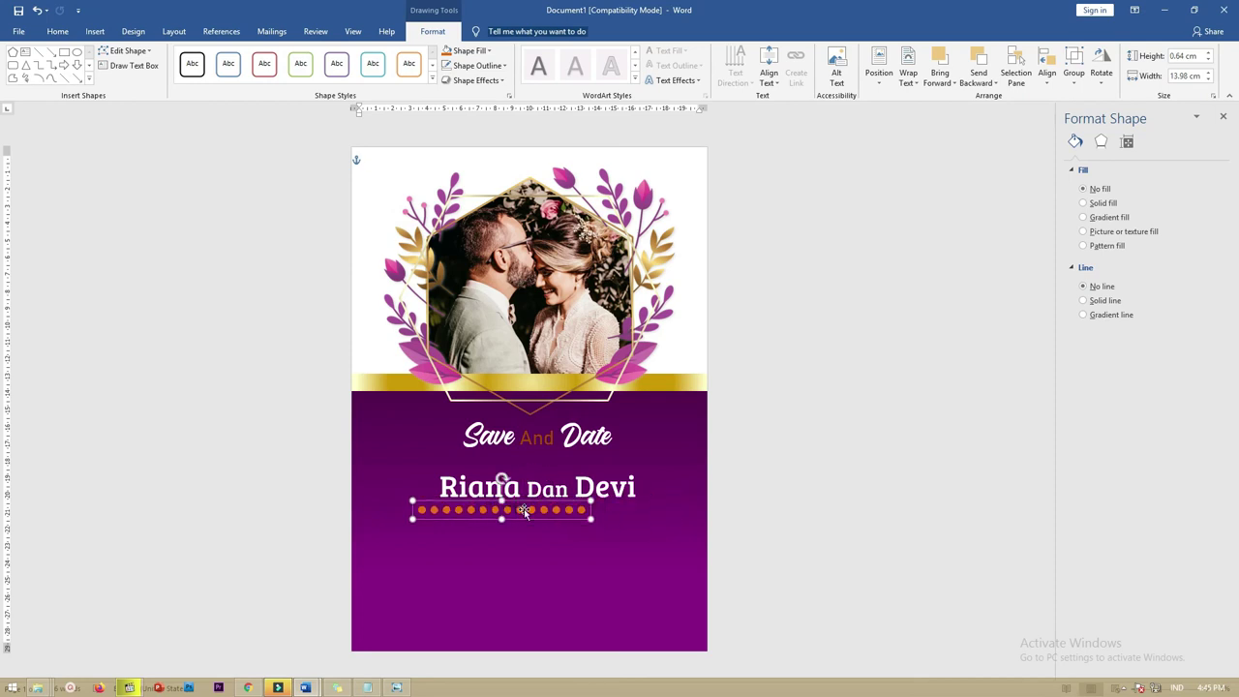
{"action": "left_click_drag", "start_coordinate": [523, 512], "coordinate": [564, 508]}
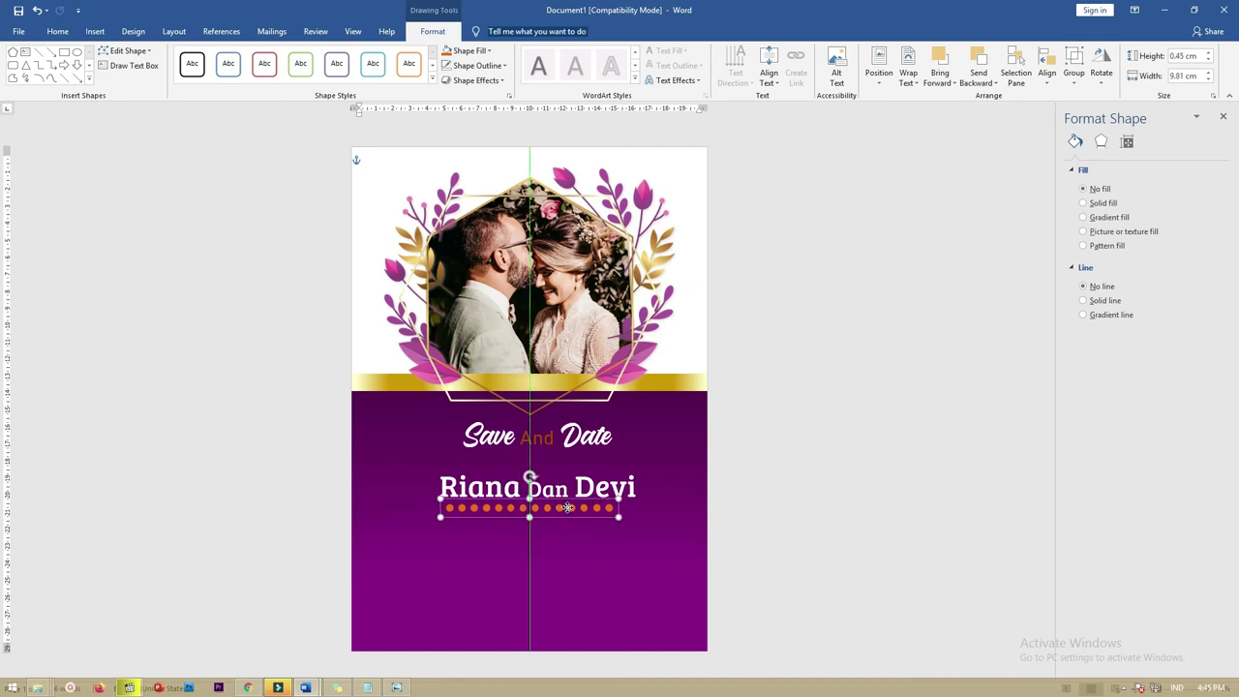
Centre the dot row under the names, then copy the gold band below it.
{"action": "left_click_drag", "start_coordinate": [572, 508], "coordinate": [584, 509]}
{"action": "left_click", "coordinate": [784, 495]}
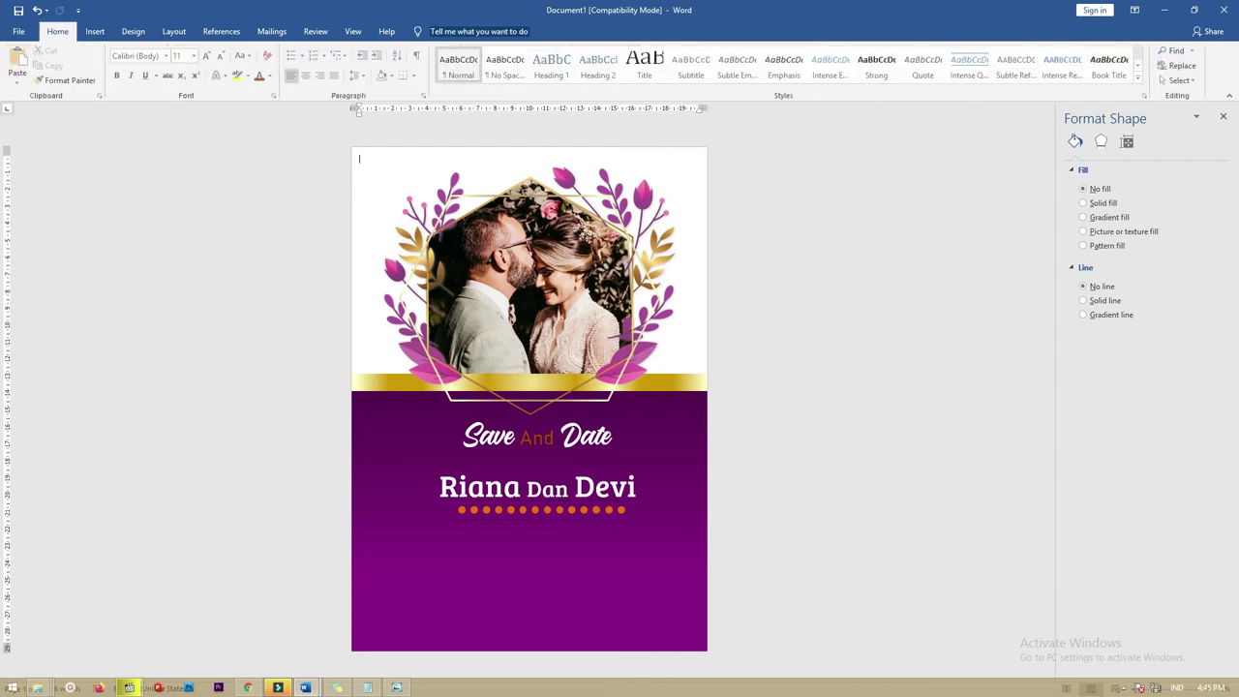
{"action": "left_click", "coordinate": [667, 384]}
{"action": "left_click", "coordinate": [678, 384]}
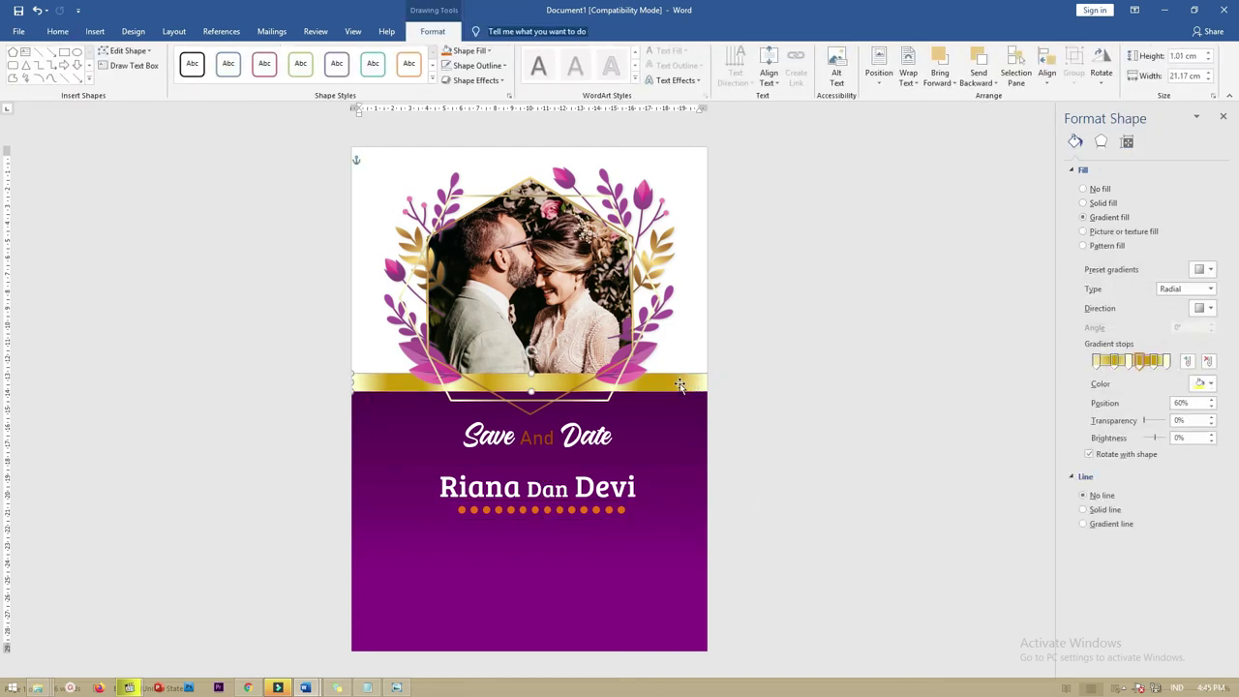
{"action": "left_click_drag", "start_coordinate": [675, 392], "coordinate": [673, 561]}
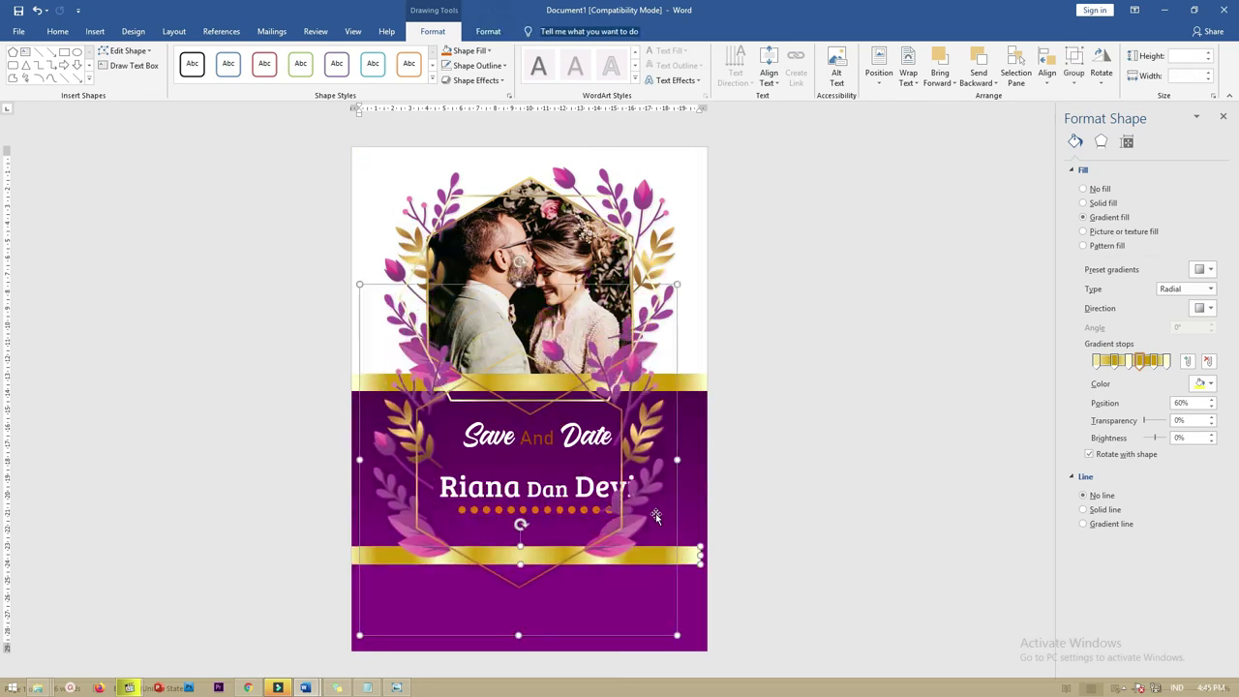
Adjust the extra copied floral frame and select the new lower gold band.
{"action": "left_click", "coordinate": [745, 483]}
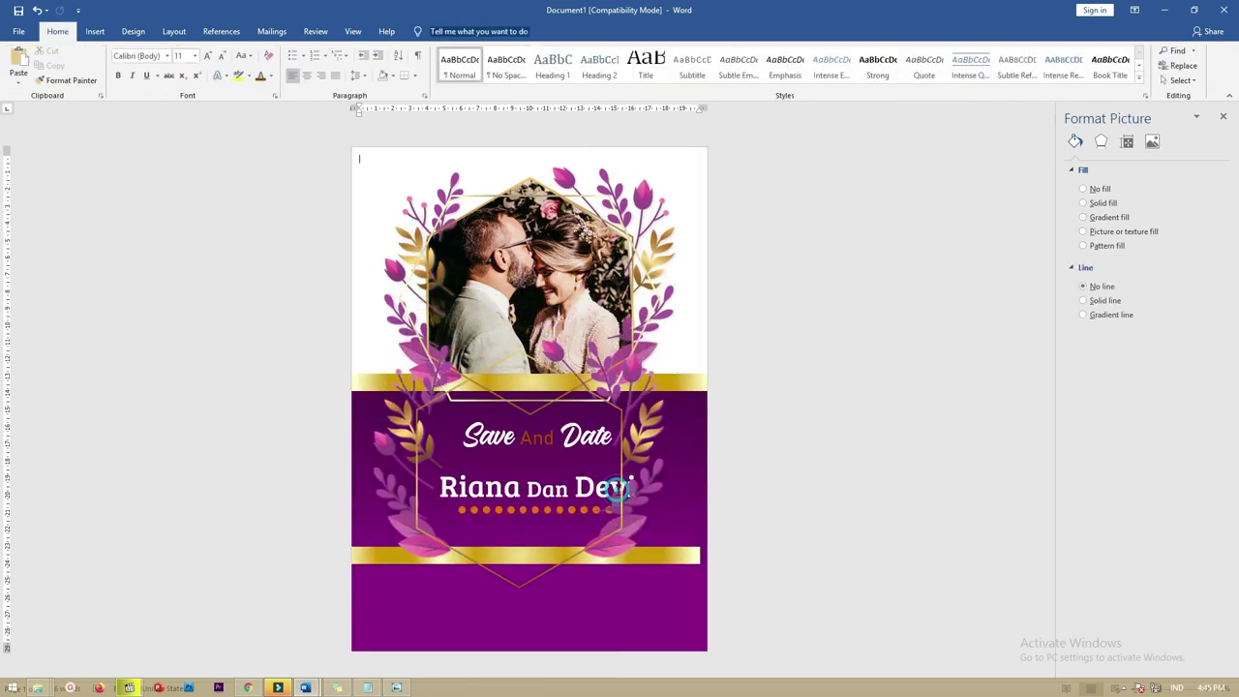
{"action": "left_click", "coordinate": [624, 491]}
{"action": "left_click", "coordinate": [627, 484]}
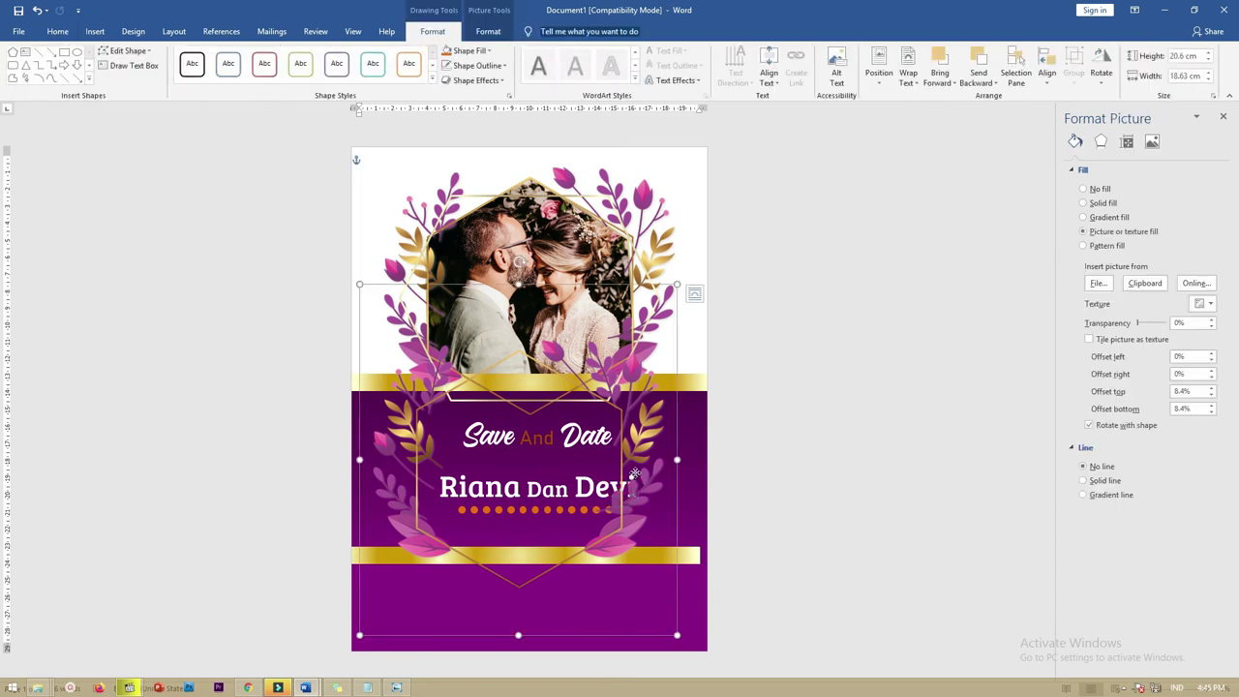
{"action": "left_click_drag", "start_coordinate": [634, 474], "coordinate": [646, 470]}
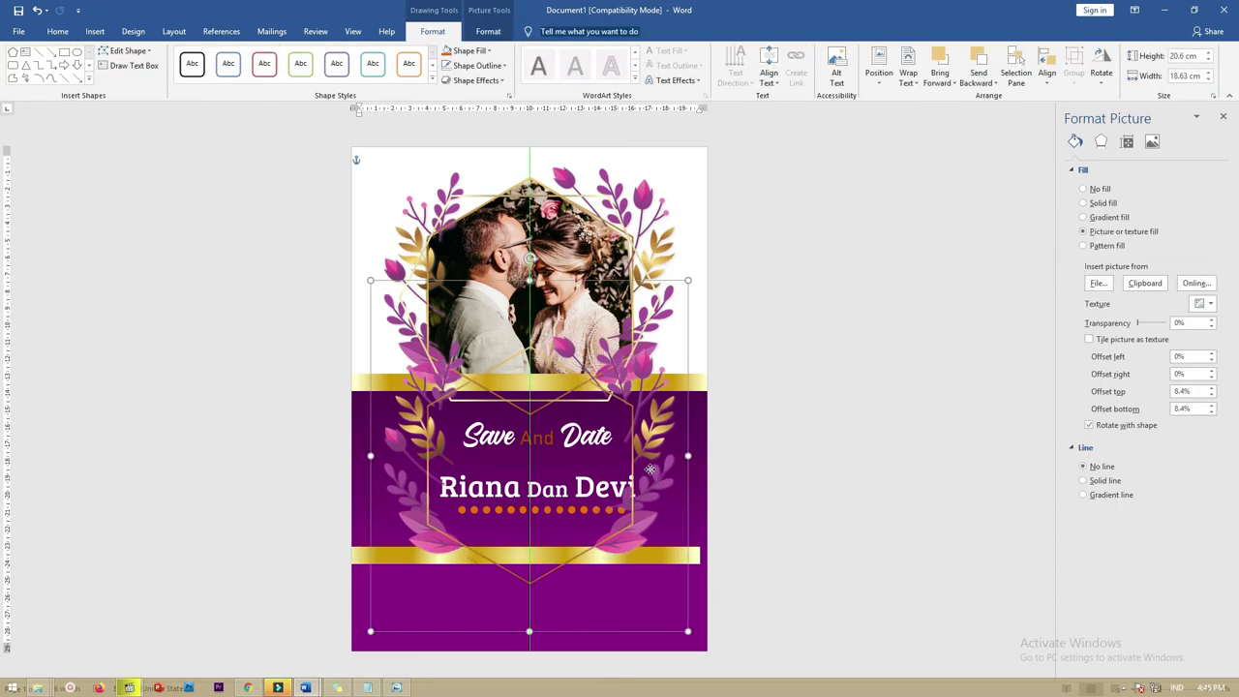
{"action": "left_click", "coordinate": [573, 533]}
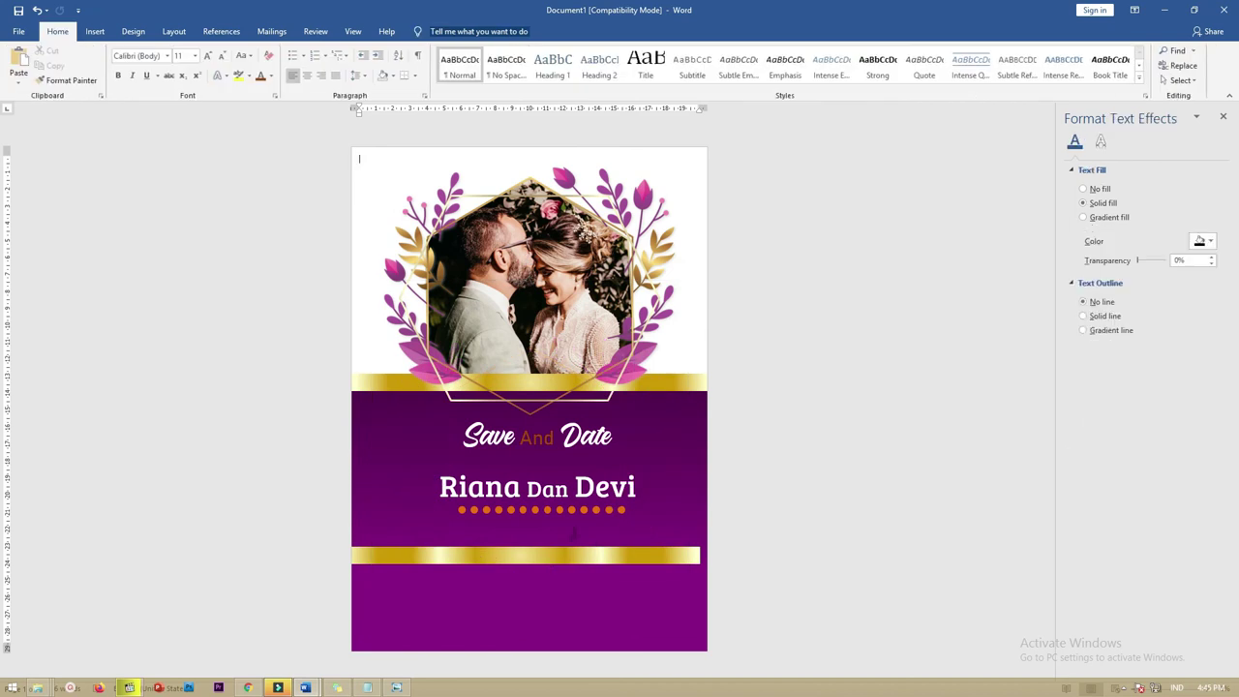
{"action": "left_click", "coordinate": [540, 556]}
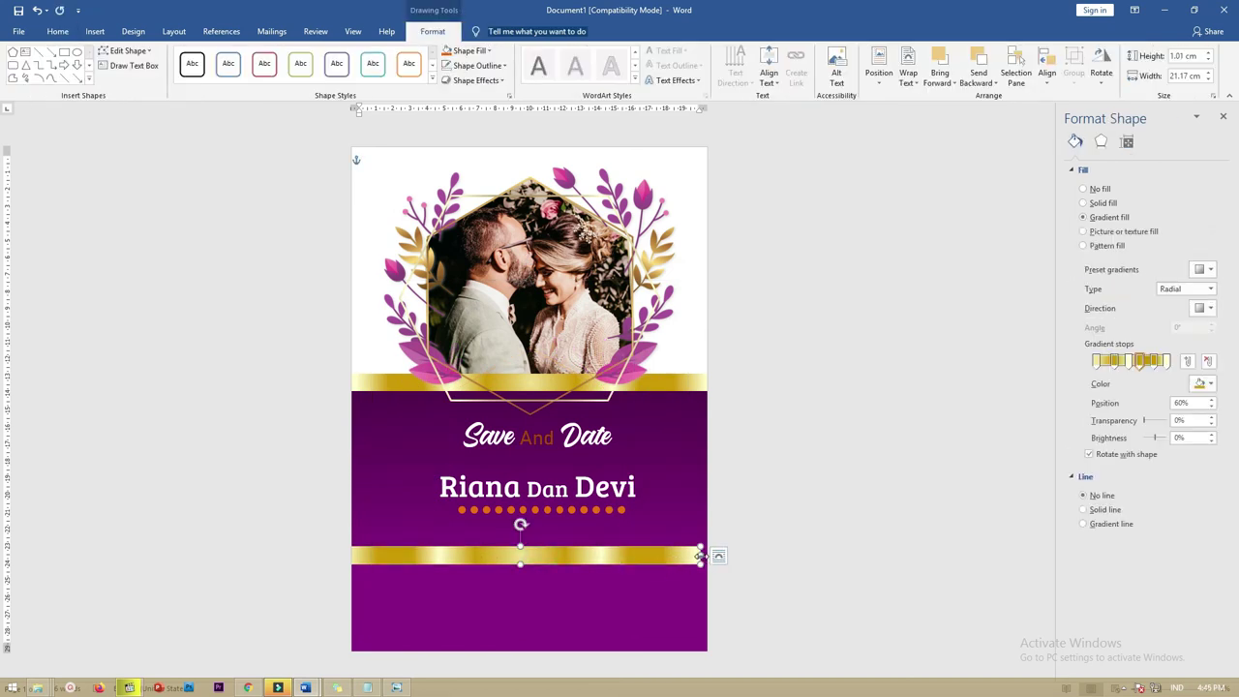
Shorten the lower gold band and switch its gradient to Linear.
{"action": "left_click_drag", "start_coordinate": [700, 555], "coordinate": [604, 555]}
{"action": "mouse_move", "coordinate": [520, 547]}
{"action": "left_mouse_down"}
{"action": "mouse_move", "coordinate": [435, 554]}
{"action": "mouse_move", "coordinate": [449, 548]}
{"action": "left_mouse_up"}
{"action": "left_click", "coordinate": [1179, 289]}
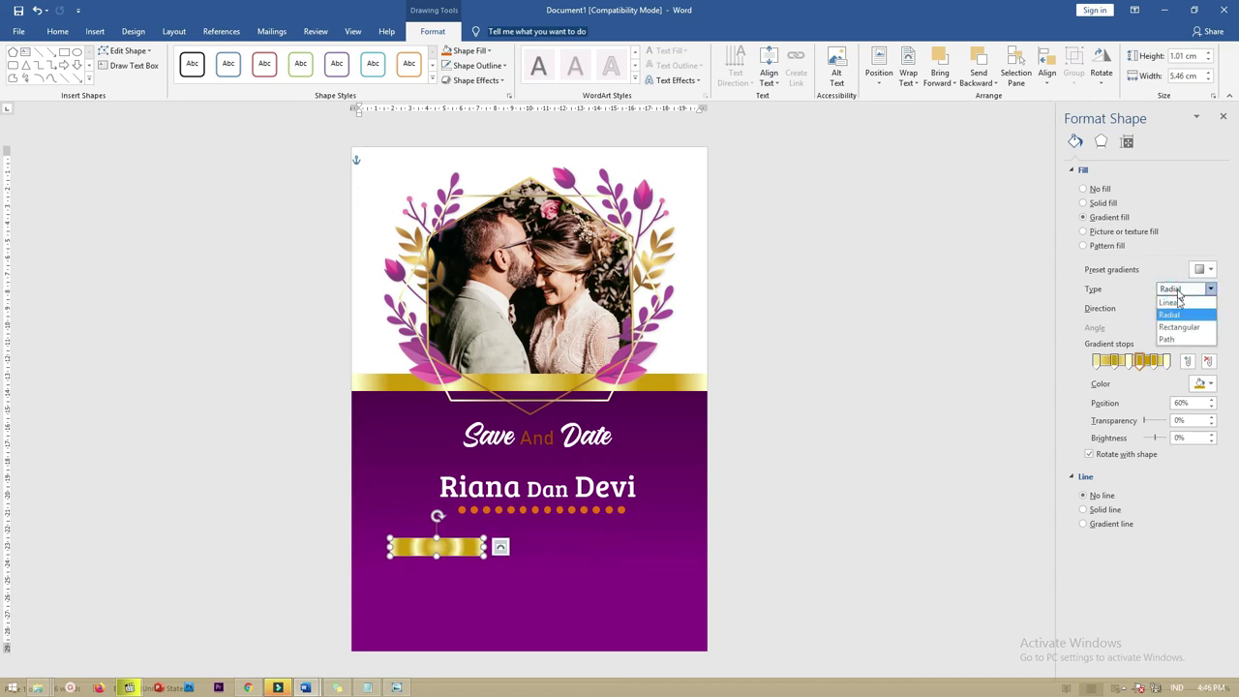
{"action": "left_click", "coordinate": [1174, 302]}
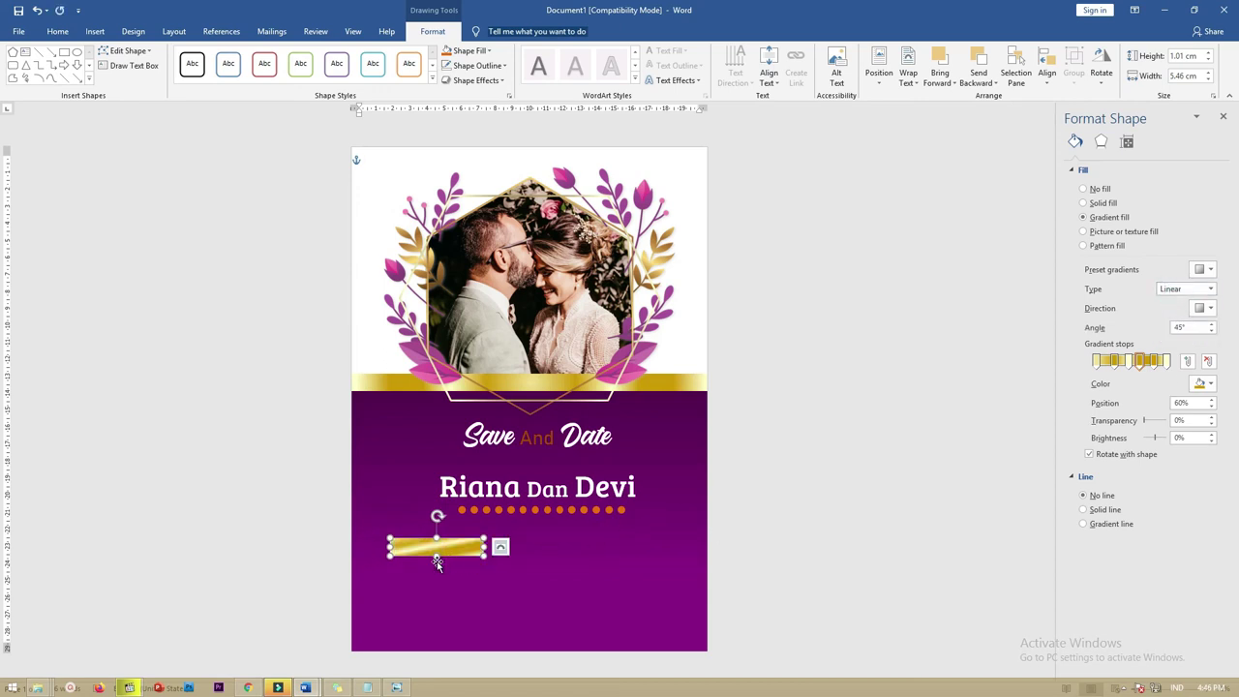
Reshape the bar into a thin 3.26 × 0.15 cm vertical line and copy it right.
{"action": "left_click_drag", "start_coordinate": [436, 555], "coordinate": [436, 630]}
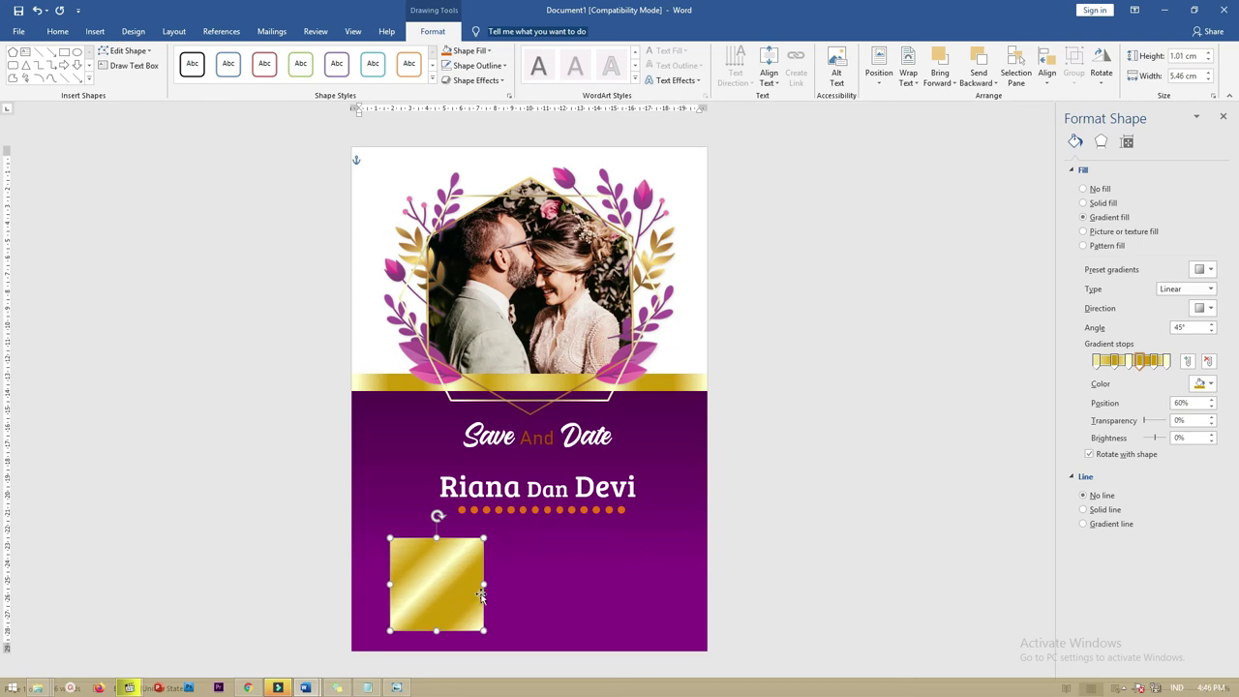
{"action": "left_click_drag", "start_coordinate": [479, 583], "coordinate": [392, 582]}
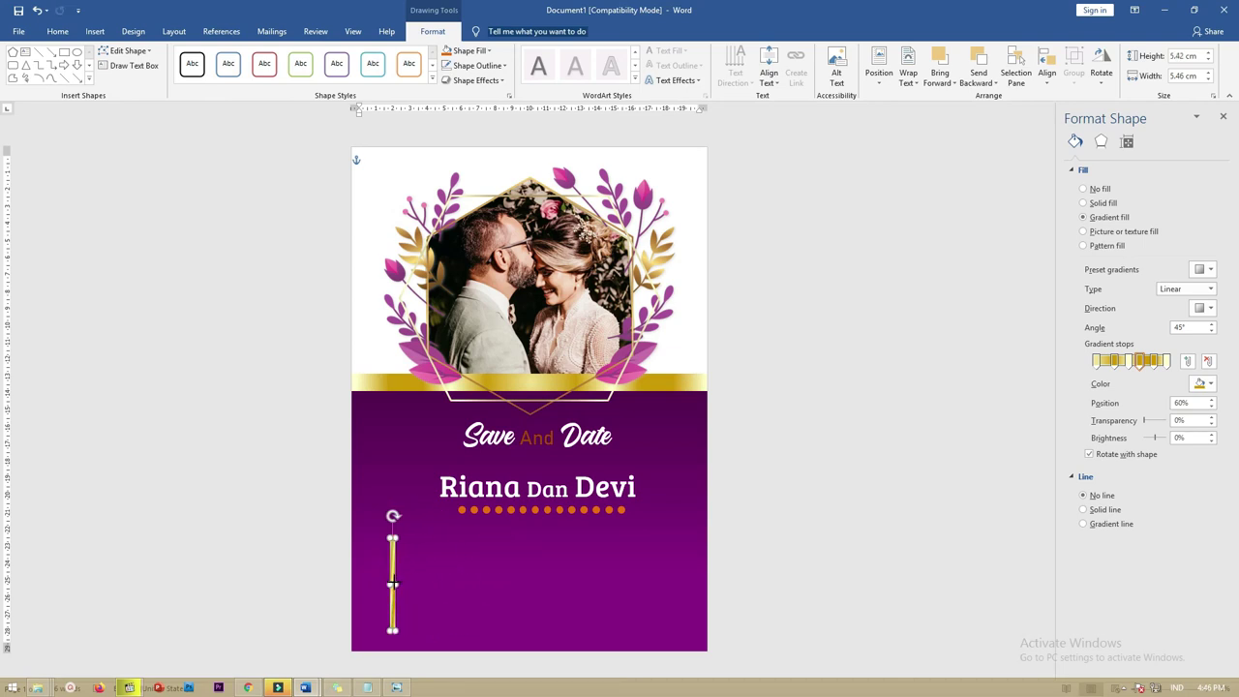
{"action": "left_click", "coordinate": [755, 568]}
{"action": "left_click", "coordinate": [393, 579]}
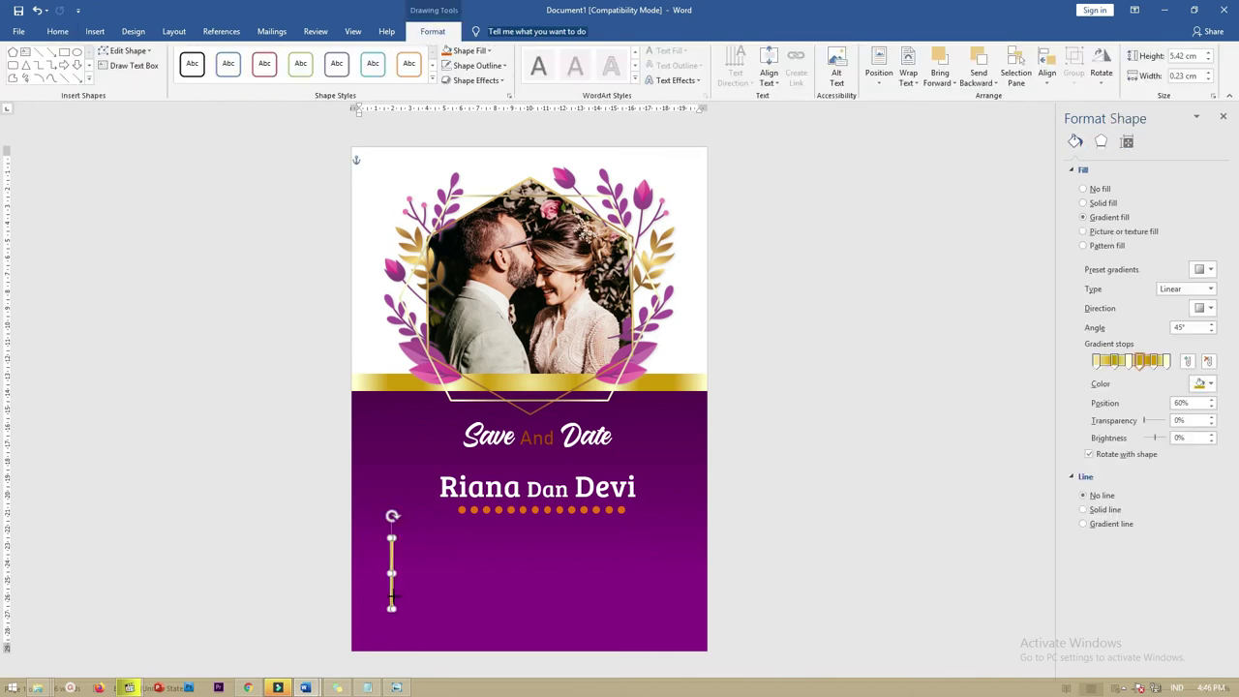
{"action": "left_click_drag", "start_coordinate": [391, 567], "coordinate": [556, 560]}
Copy the names text box below the divider and replace its text with 'AT'.
{"action": "left_click", "coordinate": [504, 487]}
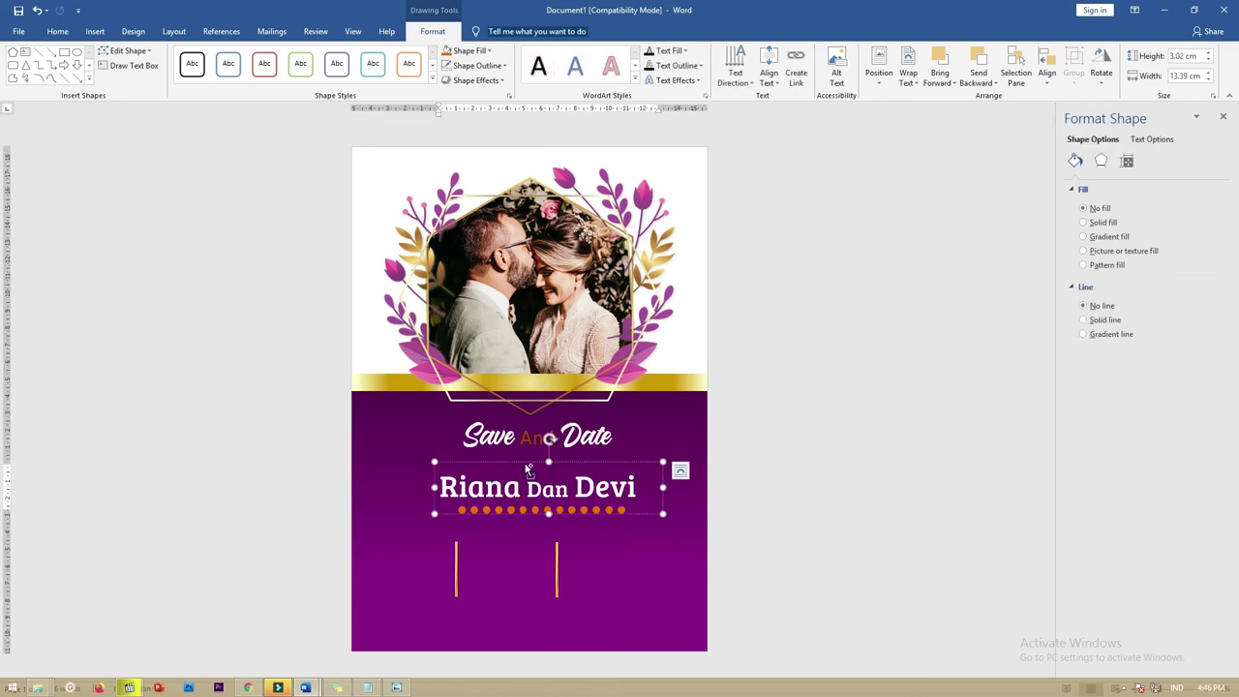
{"action": "left_click_drag", "start_coordinate": [527, 466], "coordinate": [475, 574]}
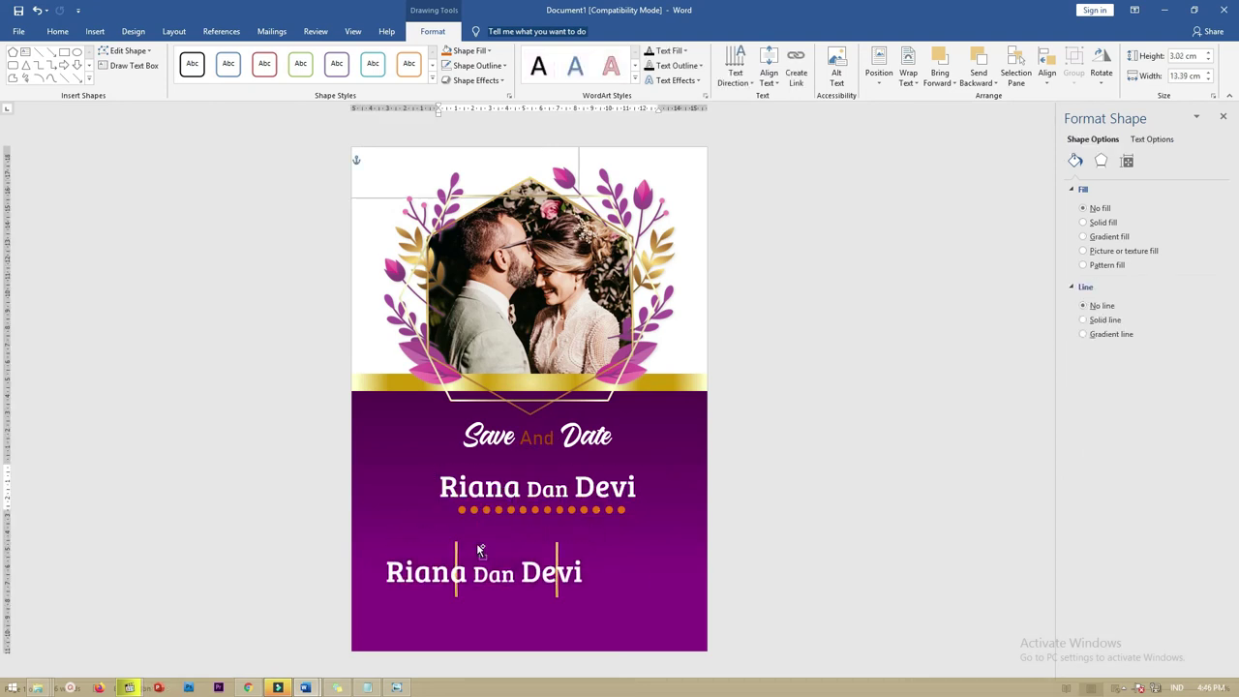
{"action": "triple_click", "coordinate": [475, 574]}
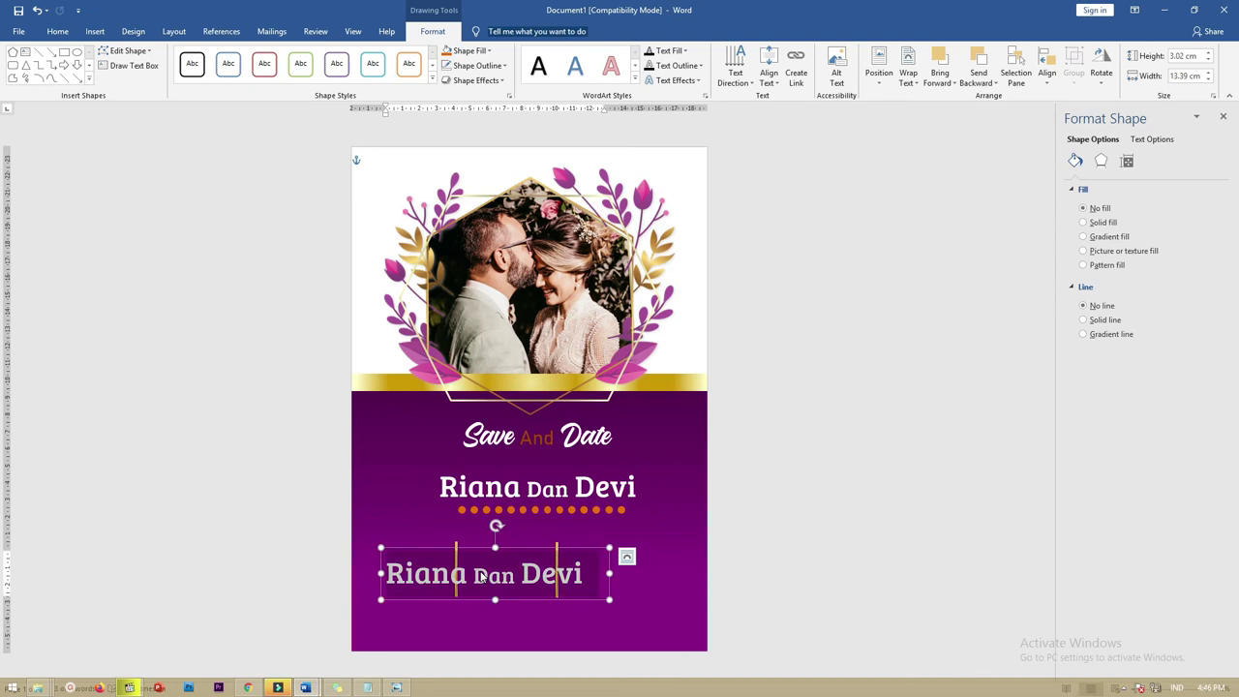
{"action": "type", "text": "ATH"}
{"action": "key", "text": "BackSpace"}
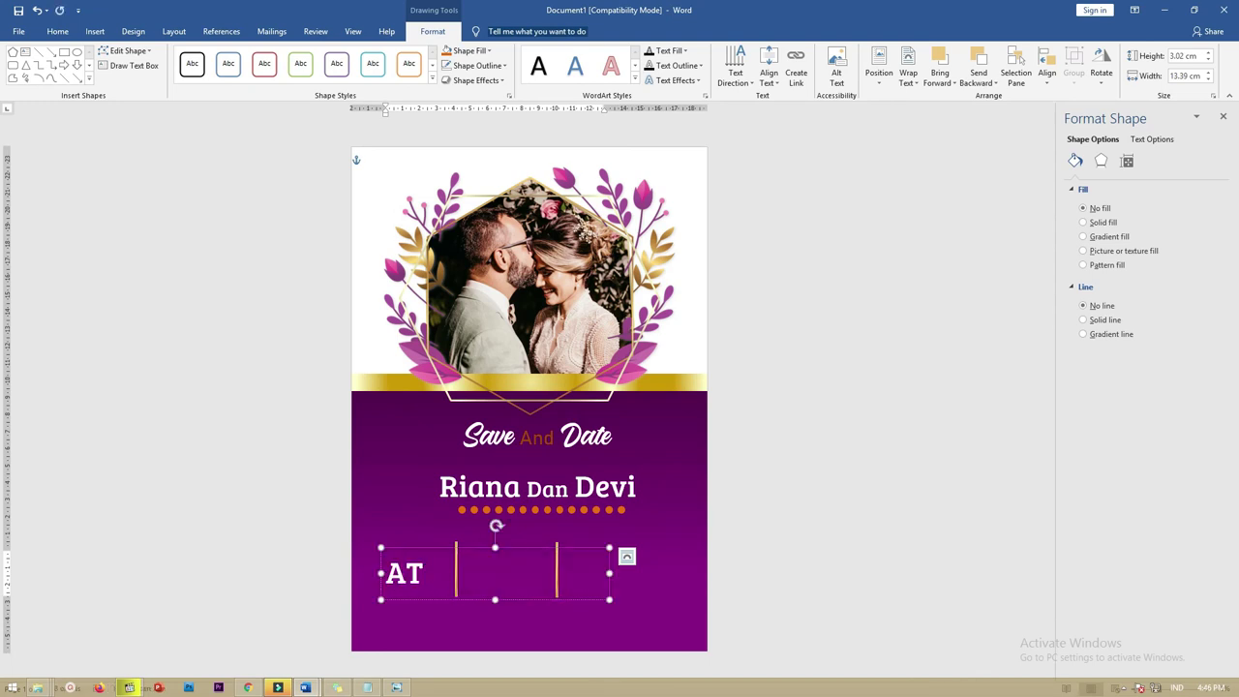
Shrink the text, add 'HOME' on a tighter second line, and narrow the box to 2.2 cm.
{"action": "key", "text": "ctrl+a"}
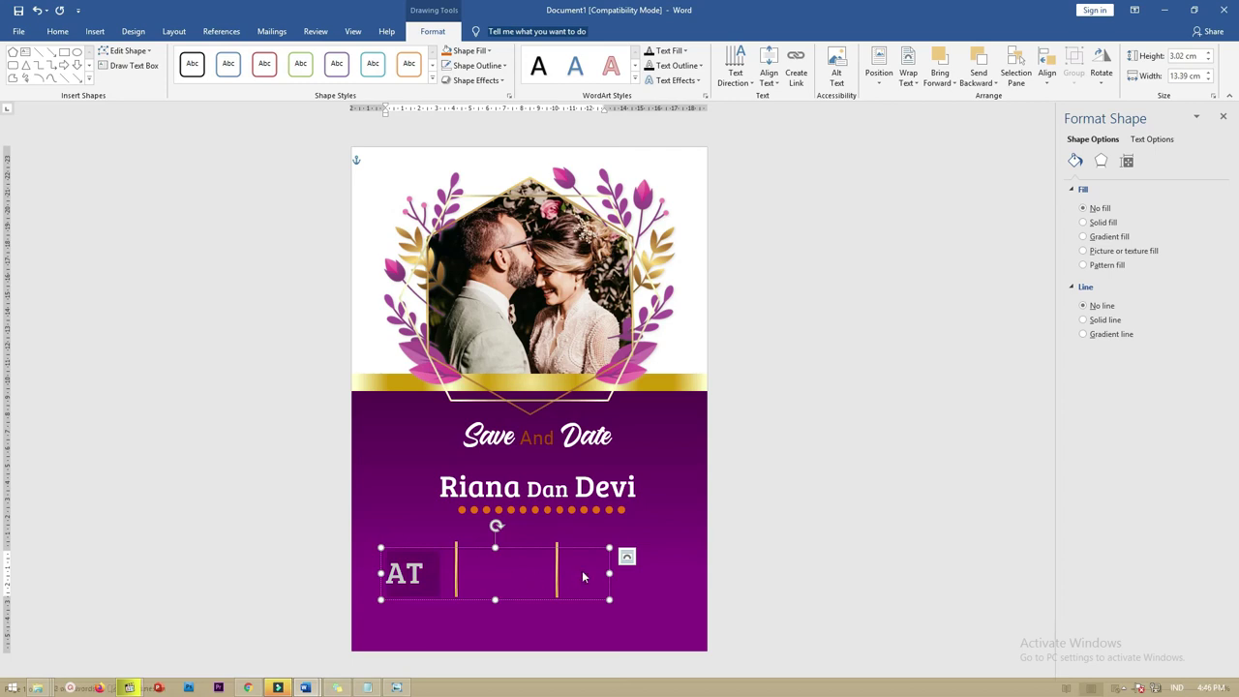
{"action": "key", "text": "ctrl+bracketleft"}
{"action": "key", "text": "ctrl+bracketleft"}
{"action": "key", "text": "ctrl+bracketleft"}
{"action": "key", "text": "ctrl+bracketleft"}
{"action": "key", "text": "ctrl+bracketleft"}
{"action": "key", "text": "ctrl+bracketleft"}
{"action": "key", "text": "ctrl+bracketleft"}
{"action": "key", "text": "ctrl+bracketleft"}
{"action": "key", "text": "ctrl+bracketleft"}
{"action": "key", "text": "Return"}
{"action": "type", "text": "HOME"}
{"action": "left_click", "coordinate": [418, 555]}
{"action": "key", "text": "Delete"}
{"action": "key", "text": "Return"}
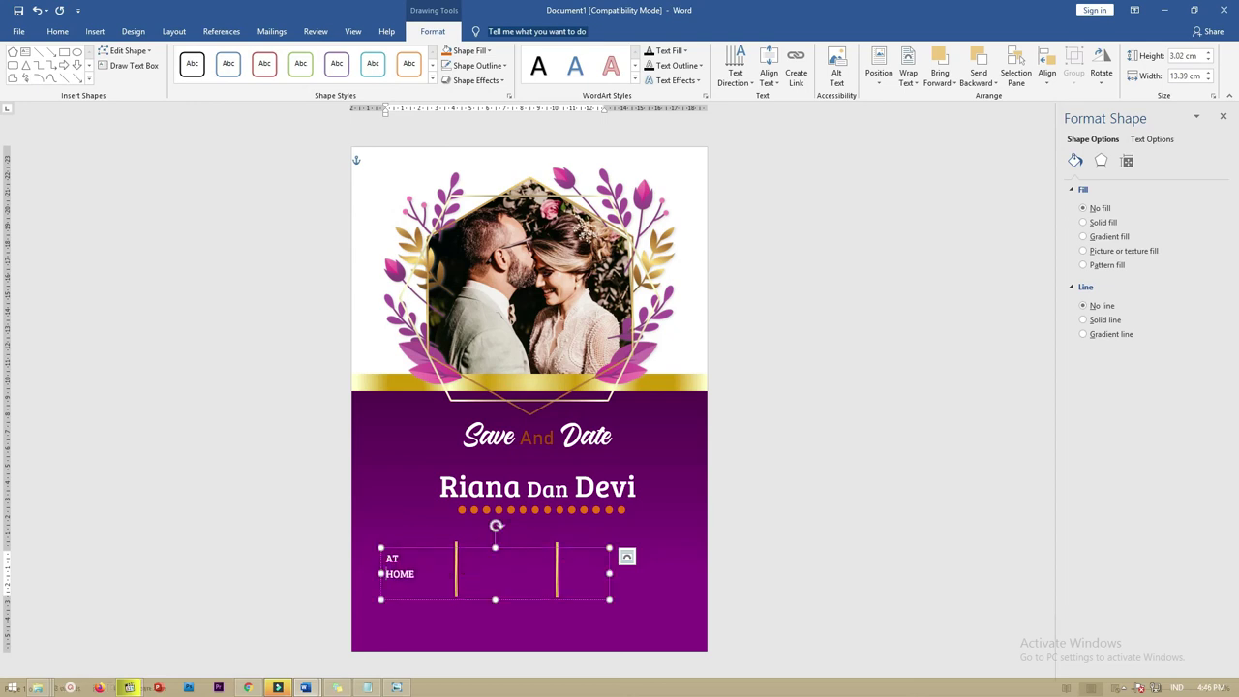
{"action": "mouse_move", "coordinate": [608, 573]}
{"action": "left_mouse_down"}
{"action": "mouse_move", "coordinate": [420, 573]}
{"action": "mouse_move", "coordinate": [400, 585]}
{"action": "left_mouse_up"}
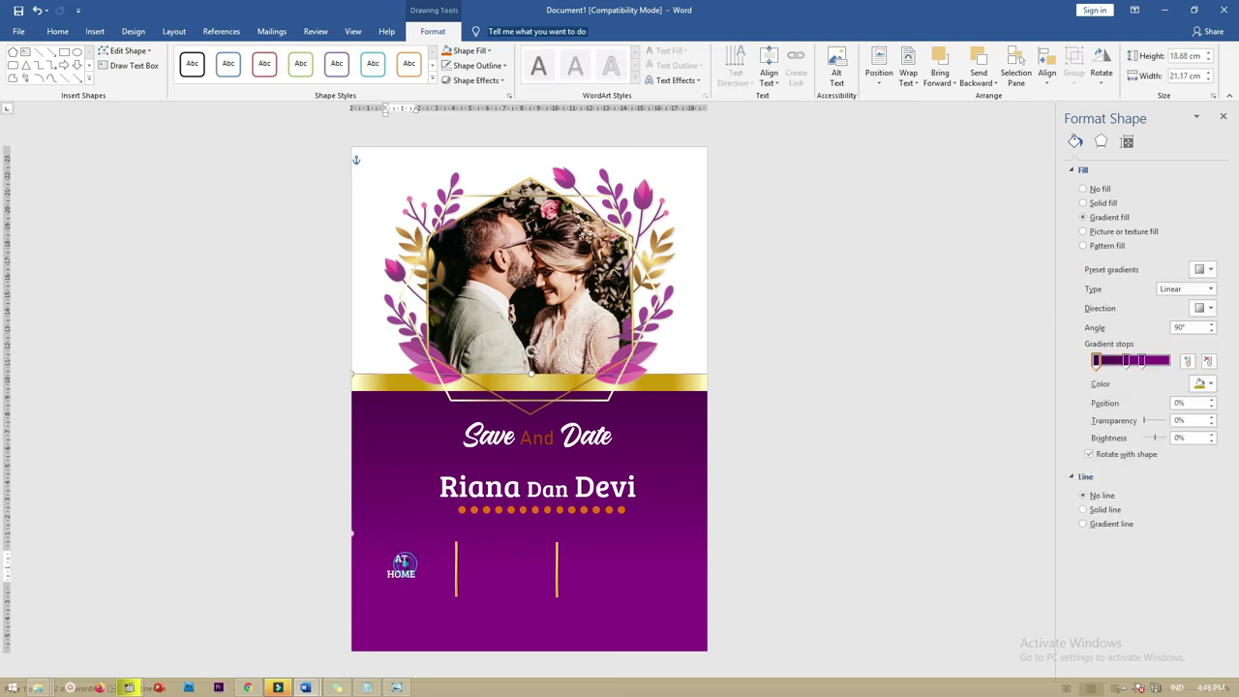
Copy the AT HOME label between the gold lines, enter the two-line street address, widen and centre it.
{"action": "left_click_drag", "start_coordinate": [403, 549], "coordinate": [521, 552]}
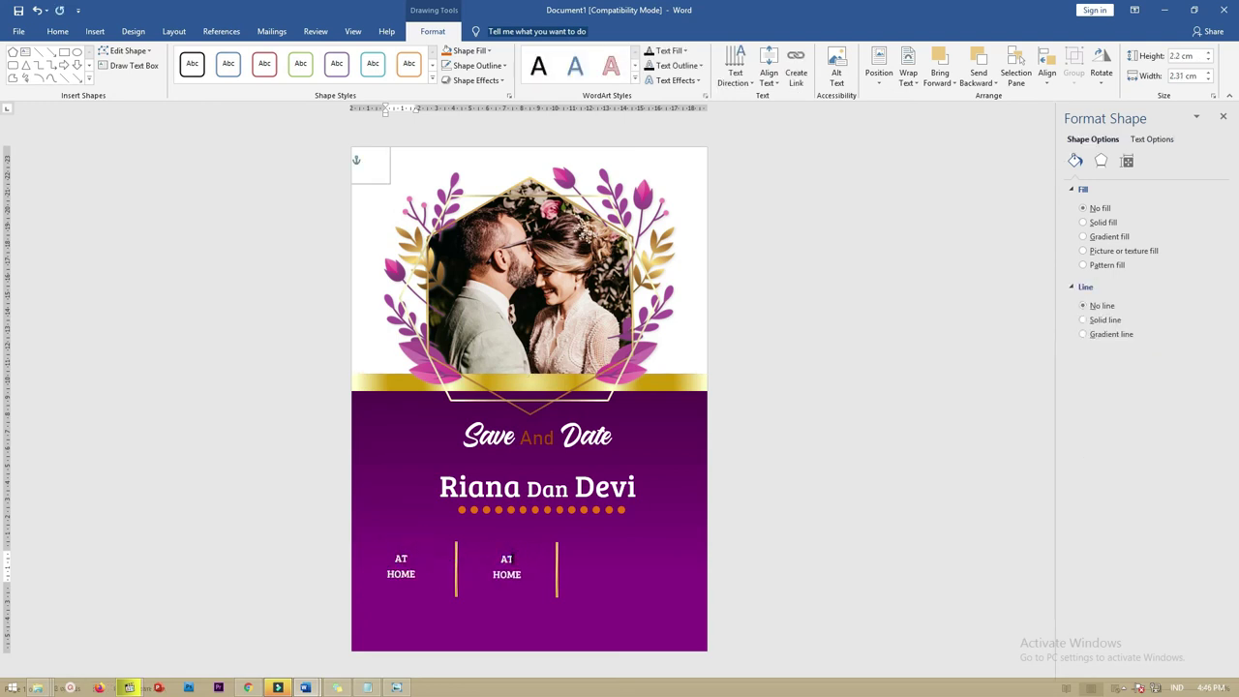
{"action": "left_click", "coordinate": [507, 559]}
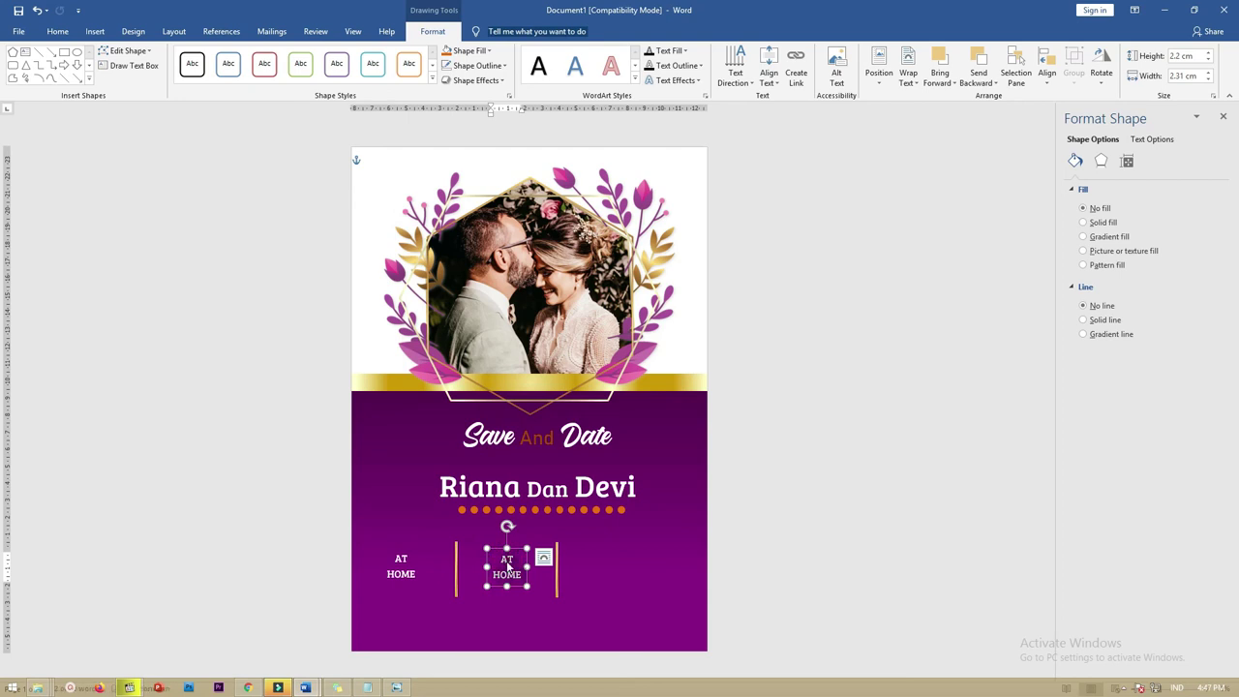
{"action": "type", "text": "JL"}
{"action": "key", "text": "Return"}
{"action": "type", "text": "BUNG"}
{"action": "left_click_drag", "start_coordinate": [524, 567], "coordinate": [543, 567]}
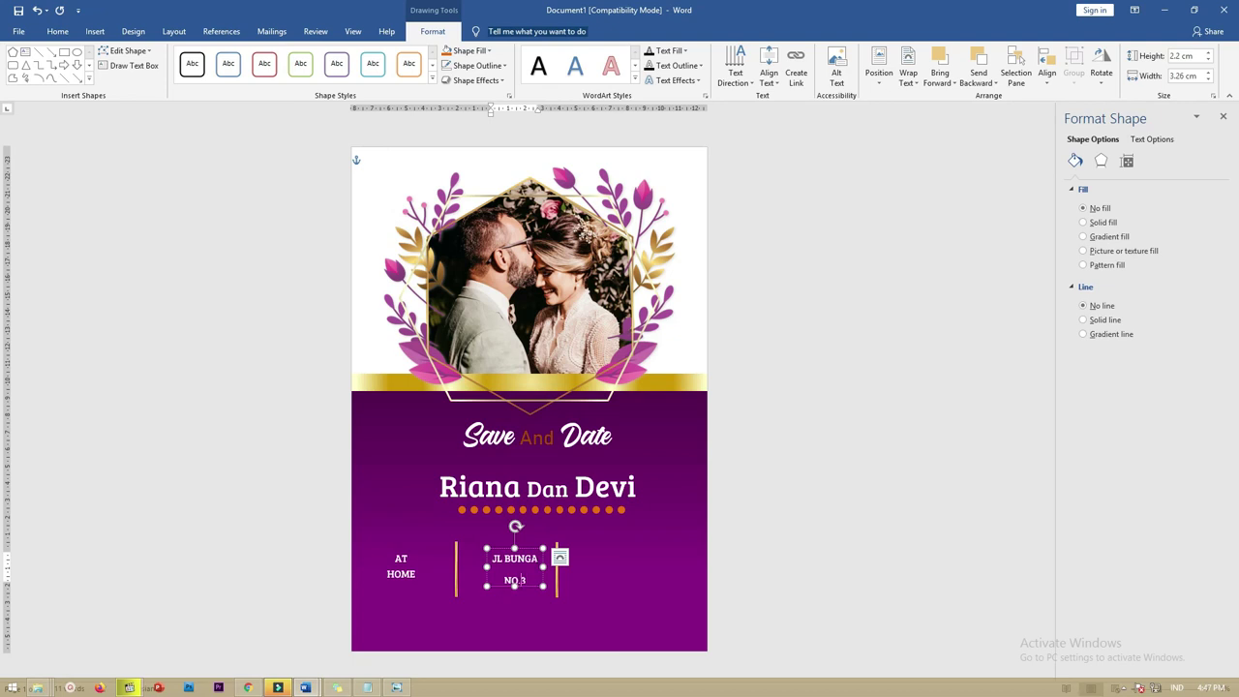
{"action": "key", "text": "ctrl+e"}
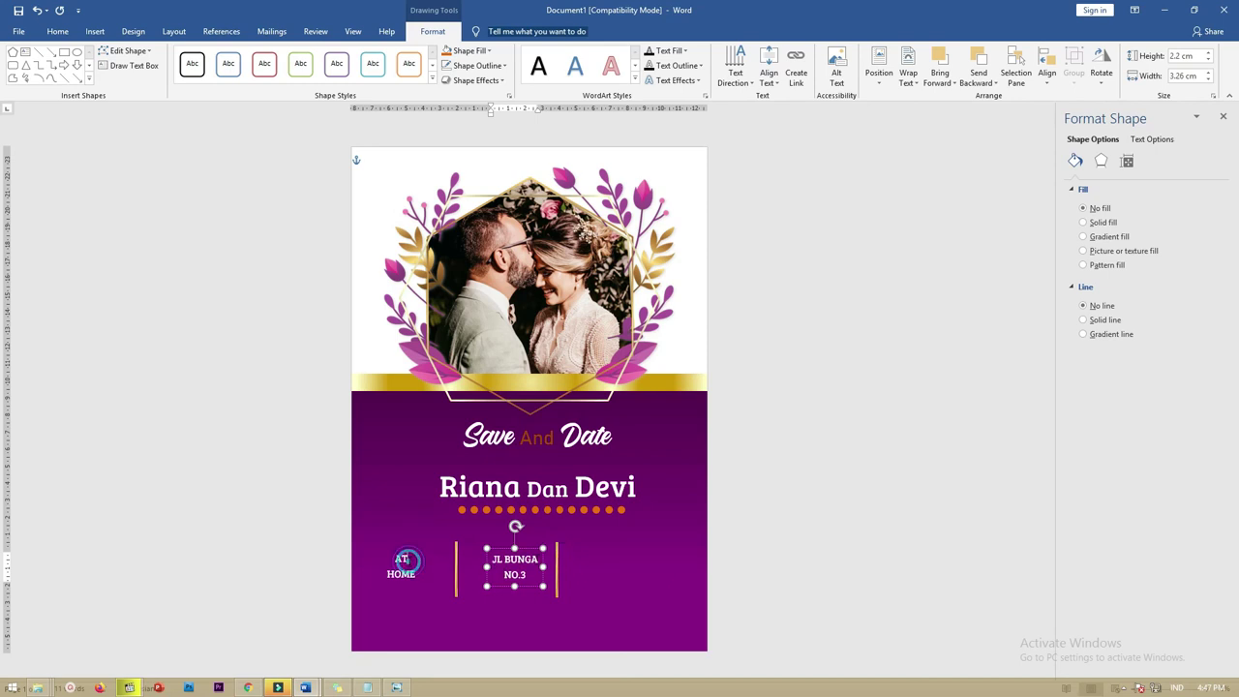
Nudge the AT HOME box right, and the address box and right gold line left.
{"action": "left_click", "coordinate": [423, 569]}
{"action": "key", "text": "Right"}
{"action": "key", "text": "Right"}
{"action": "key", "text": "Right"}
{"action": "key", "text": "Right"}
{"action": "key", "text": "Right"}
{"action": "key", "text": "Right"}
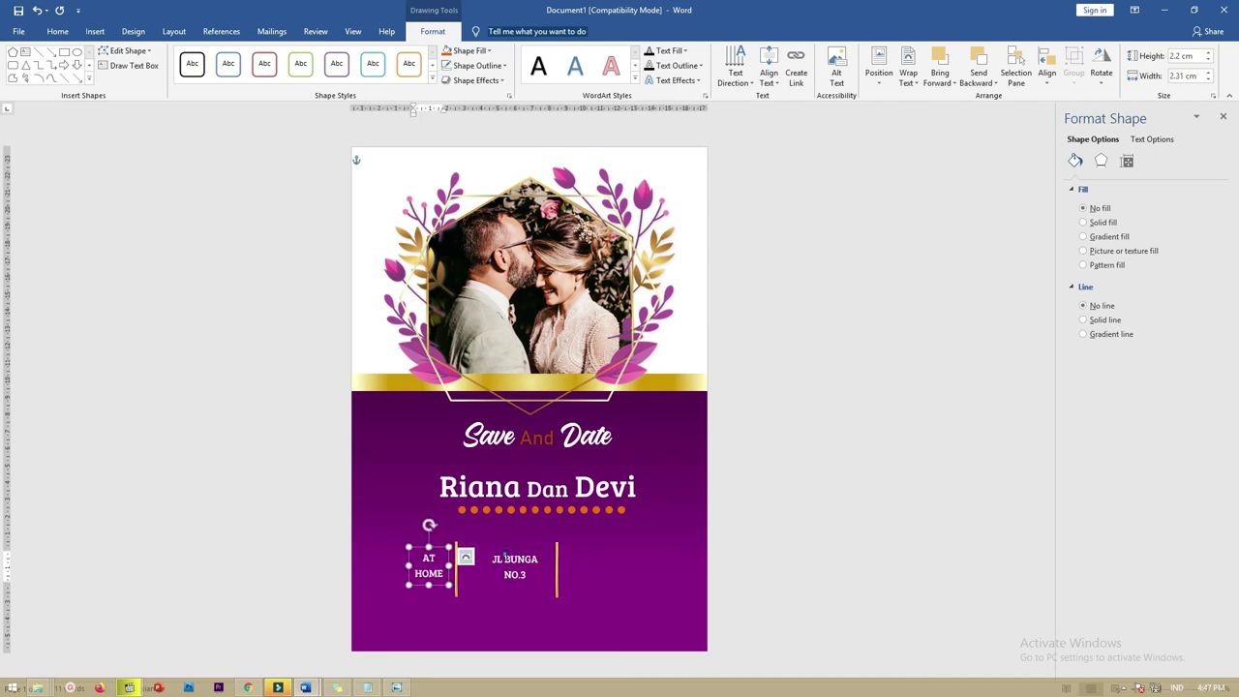
{"action": "left_click", "coordinate": [515, 554]}
{"action": "left_click_drag", "start_coordinate": [511, 551], "coordinate": [483, 551]}
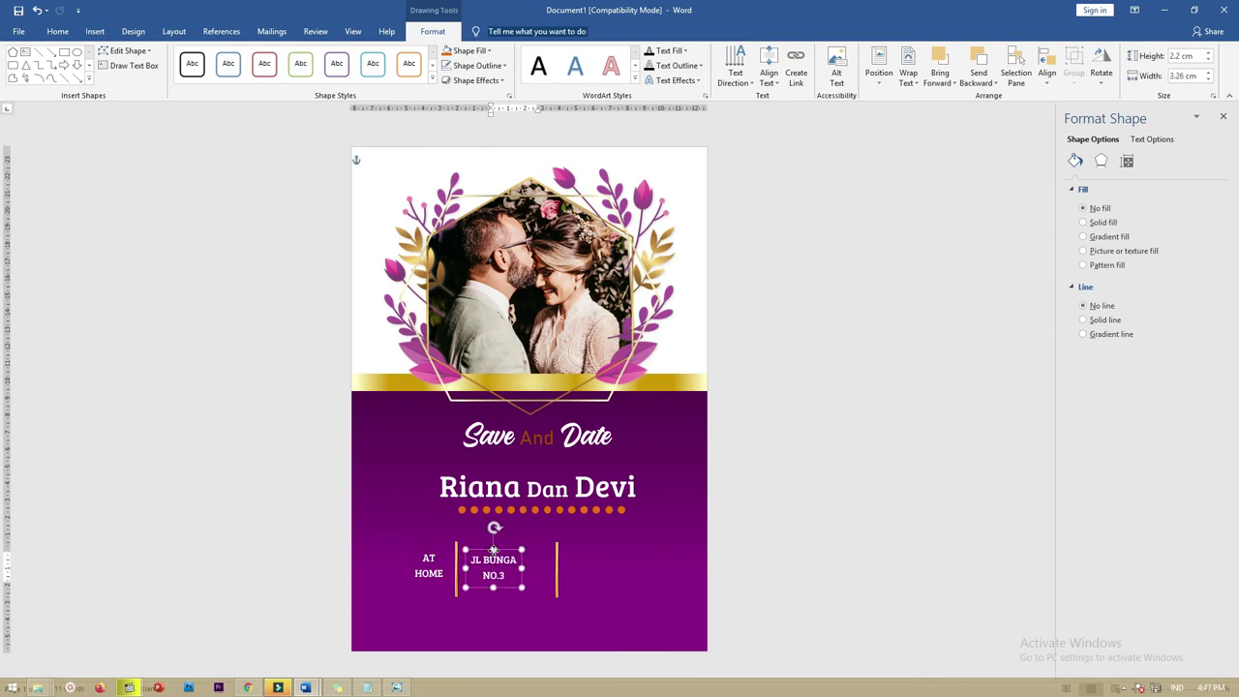
{"action": "left_click", "coordinate": [556, 561]}
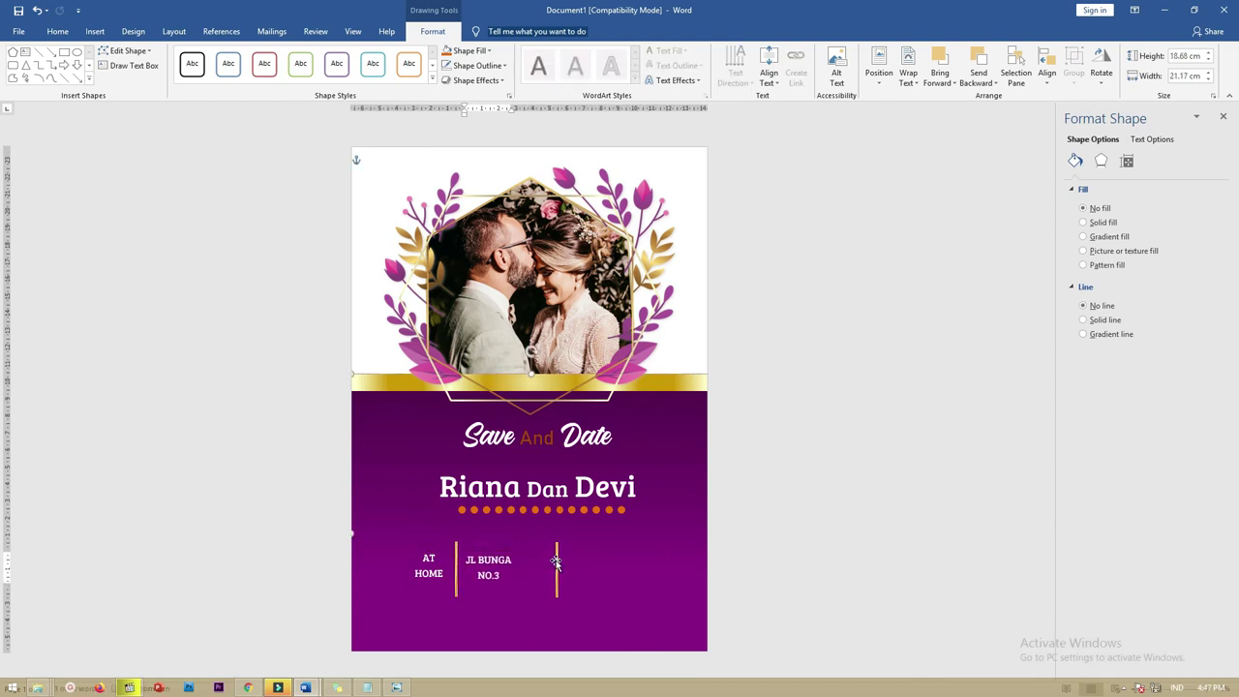
{"action": "left_click_drag", "start_coordinate": [558, 561], "coordinate": [529, 558]}
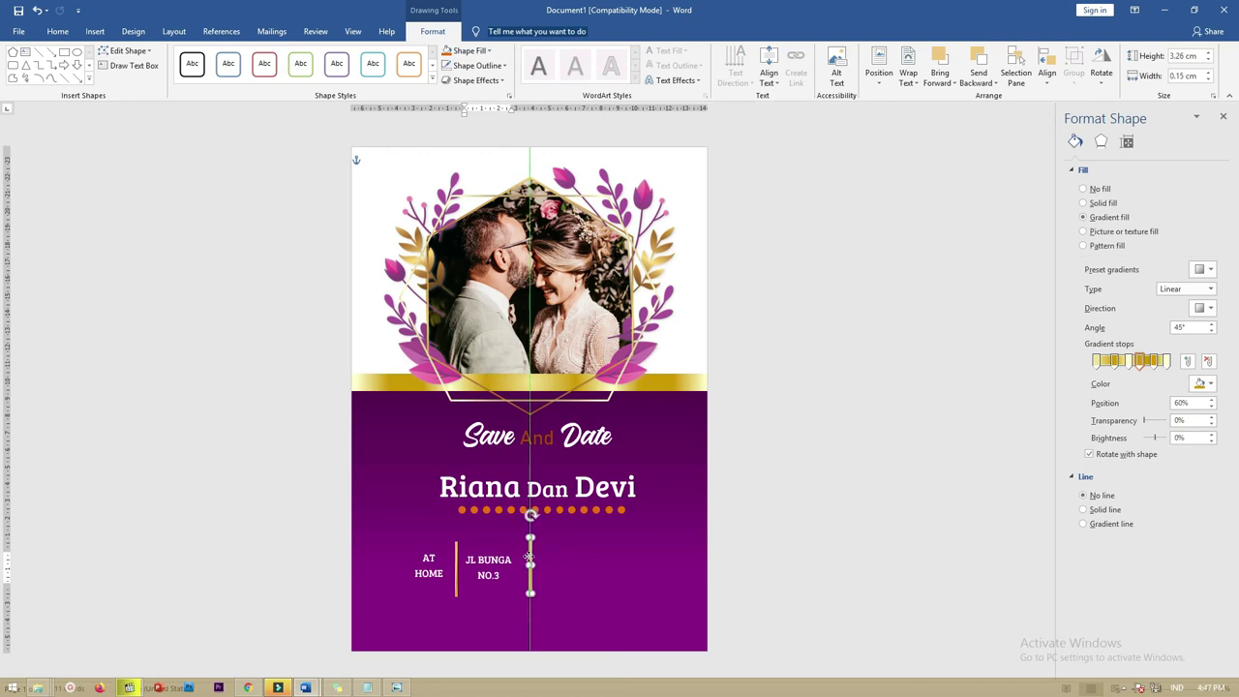
Copy the address box right of the second gold line and change it to '24 OCT' / '2020'.
{"action": "left_click", "coordinate": [498, 559]}
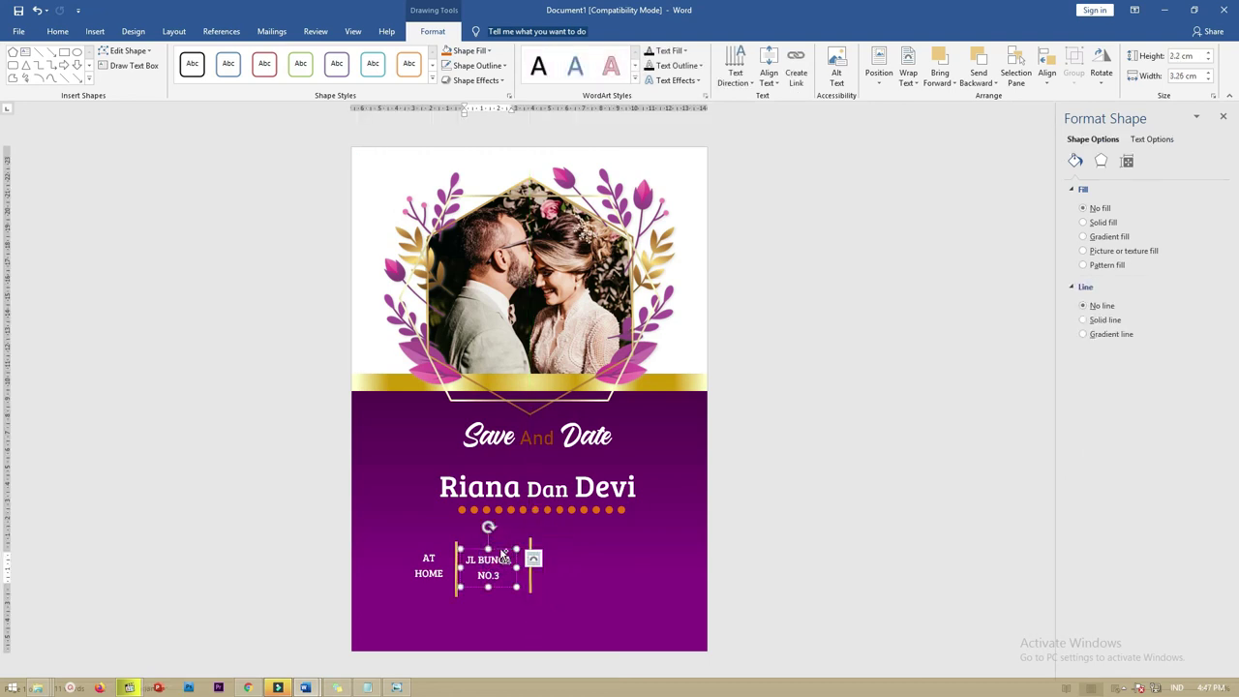
{"action": "left_click_drag", "start_coordinate": [558, 552], "coordinate": [581, 559]}
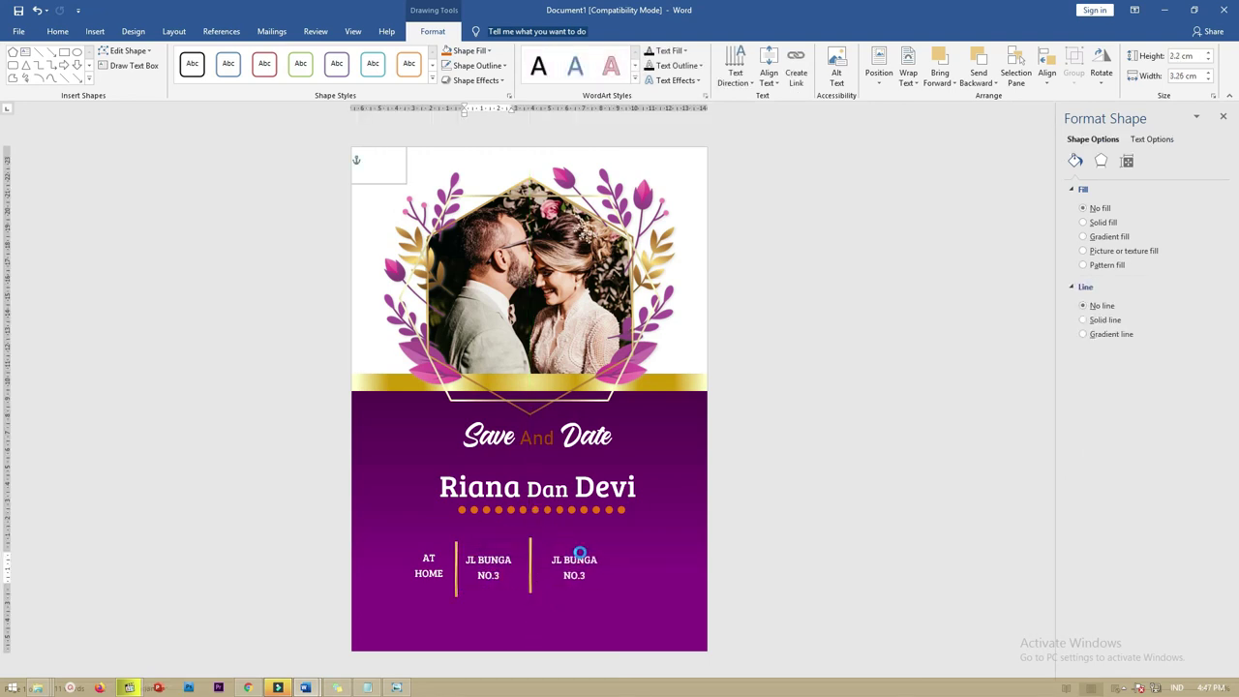
{"action": "left_click", "coordinate": [571, 564]}
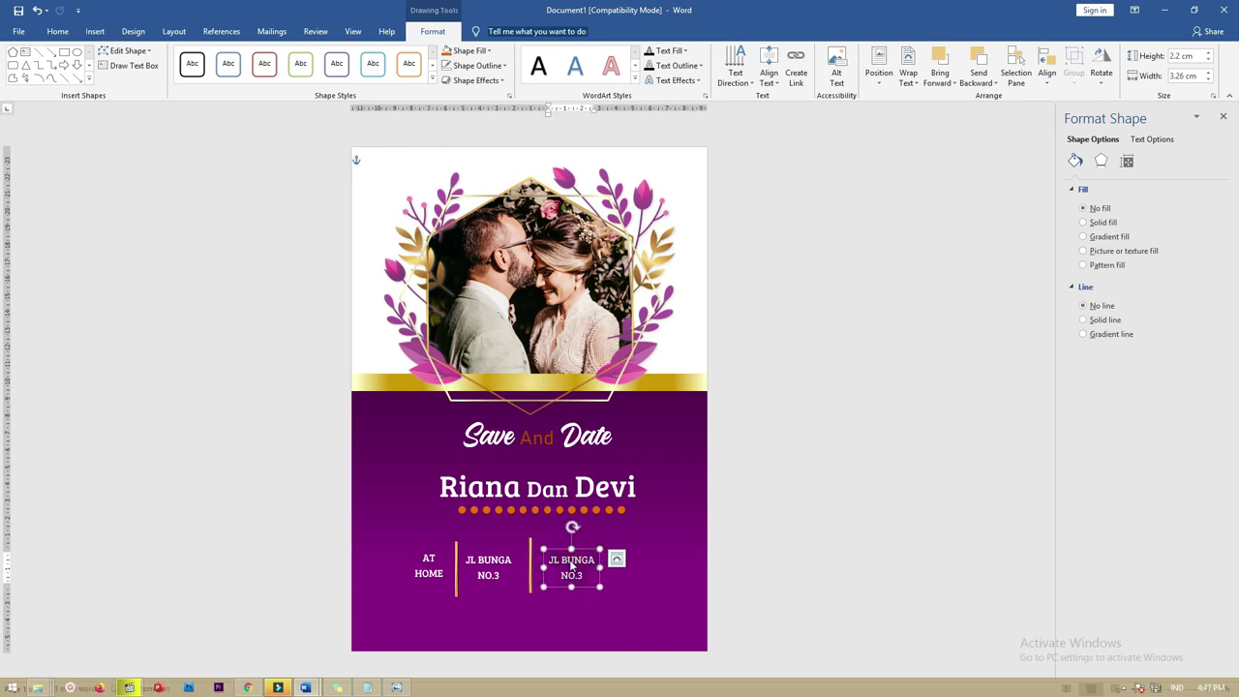
{"action": "key", "text": "ctrl+a"}
{"action": "type", "text": "2"}
{"action": "key", "text": "BackSpace"}
{"action": "key", "text": "BackSpace"}
{"action": "type", "text": "OCT"}
{"action": "key", "text": "Return"}
{"action": "type", "text": "0"}
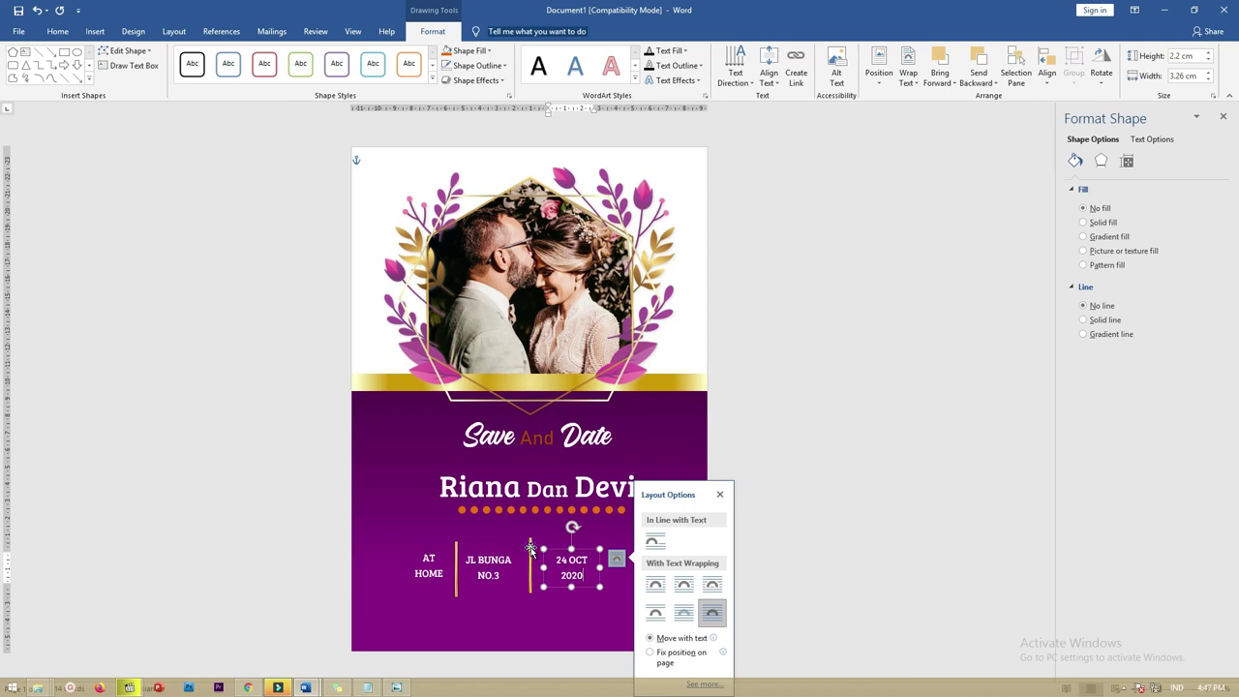
Select all three columns and both gold lines and move them slightly right and up.
{"action": "left_click", "coordinate": [530, 552], "text": "shift"}
{"action": "left_click", "coordinate": [457, 557], "text": "shift"}
{"action": "left_click", "coordinate": [470, 561], "text": "shift"}
{"action": "left_click", "coordinate": [456, 557], "text": "shift"}
{"action": "left_click", "coordinate": [430, 561], "text": "shift"}
{"action": "left_click_drag", "start_coordinate": [525, 542], "coordinate": [554, 531]}
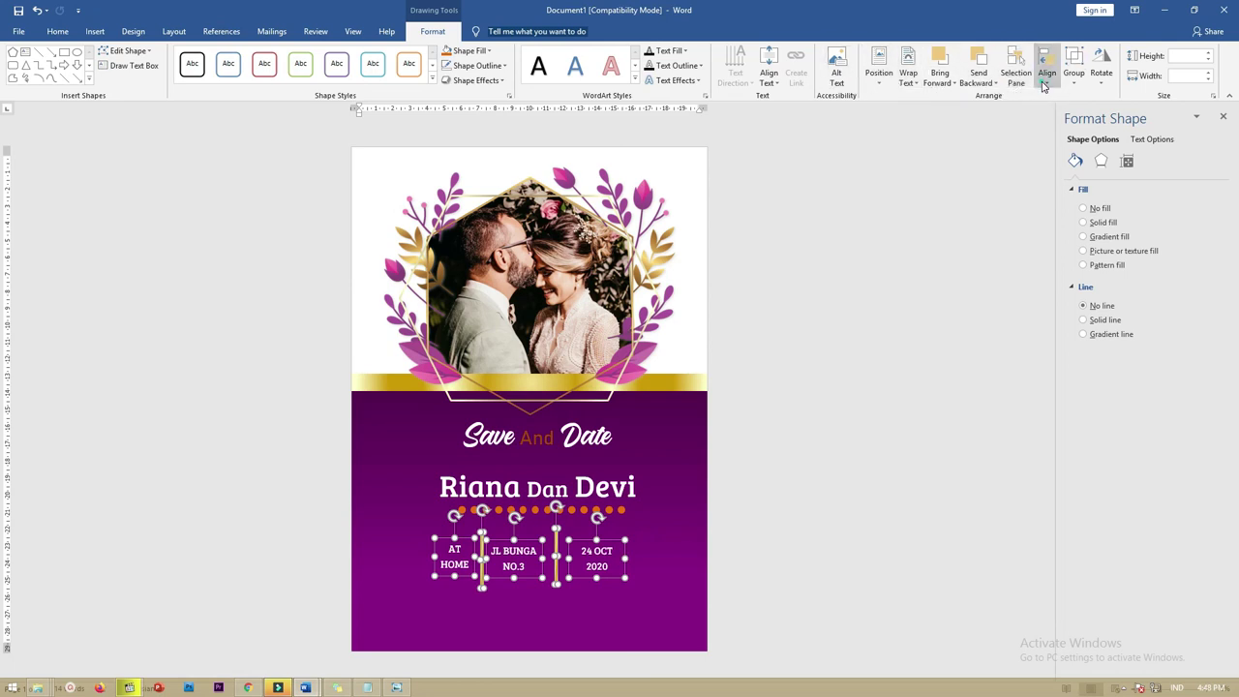
Align the three venue, address and date columns along their vertical middles.
{"action": "left_click", "coordinate": [1045, 85]}
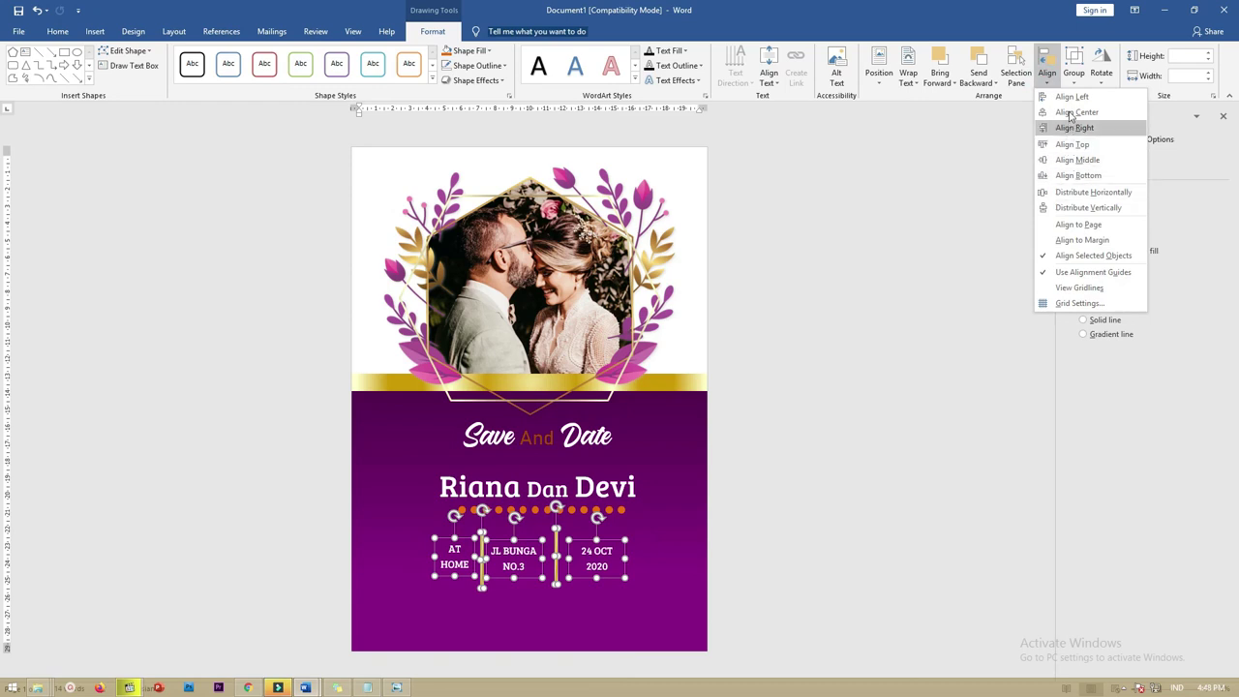
{"action": "left_click", "coordinate": [1075, 162]}
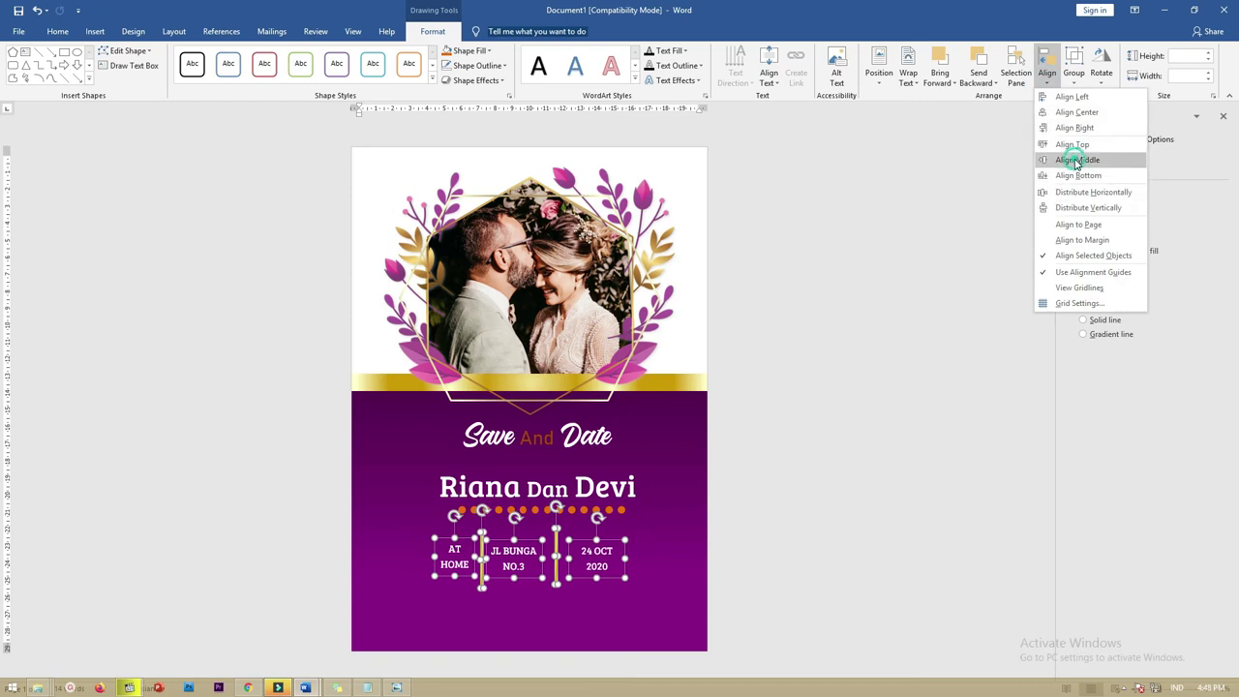
{"action": "left_click", "coordinate": [1078, 85]}
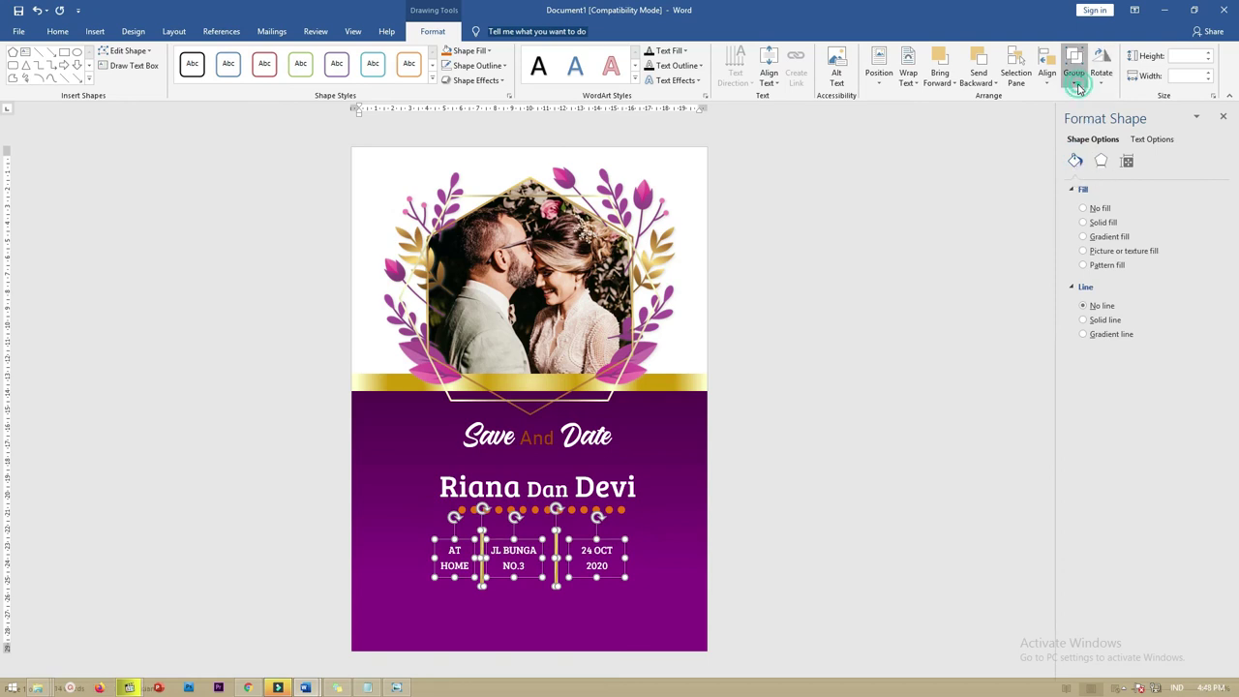
{"action": "left_click", "coordinate": [1076, 85]}
{"action": "left_click", "coordinate": [1072, 83]}
Distribute the columns evenly across and nudge the info row into place beneath the divider.
{"action": "left_click", "coordinate": [1046, 81]}
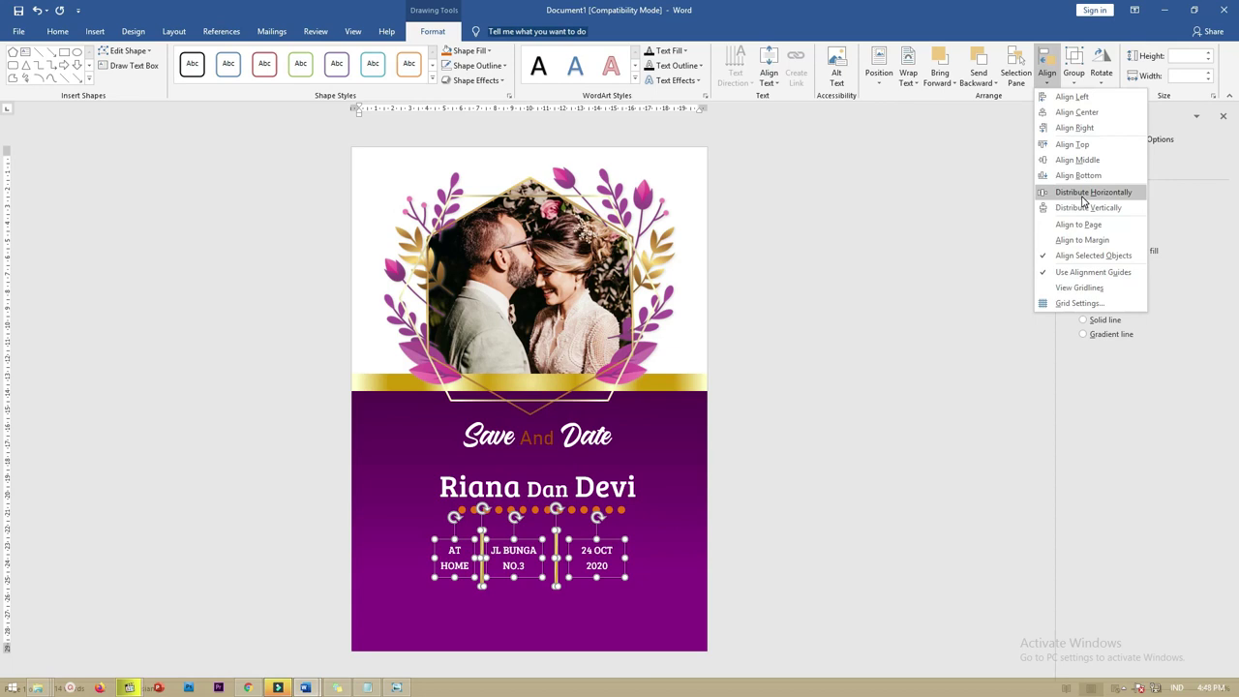
{"action": "left_click", "coordinate": [1084, 194]}
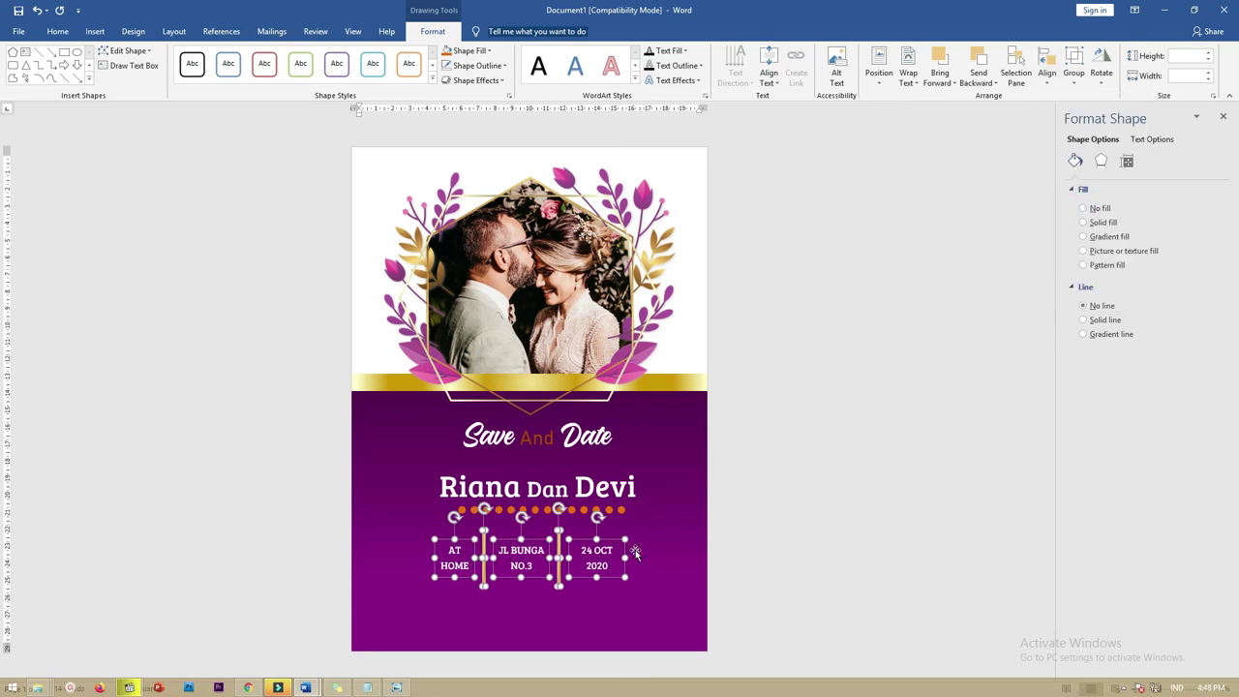
{"action": "left_click_drag", "start_coordinate": [613, 541], "coordinate": [625, 537]}
{"action": "left_click", "coordinate": [817, 503]}
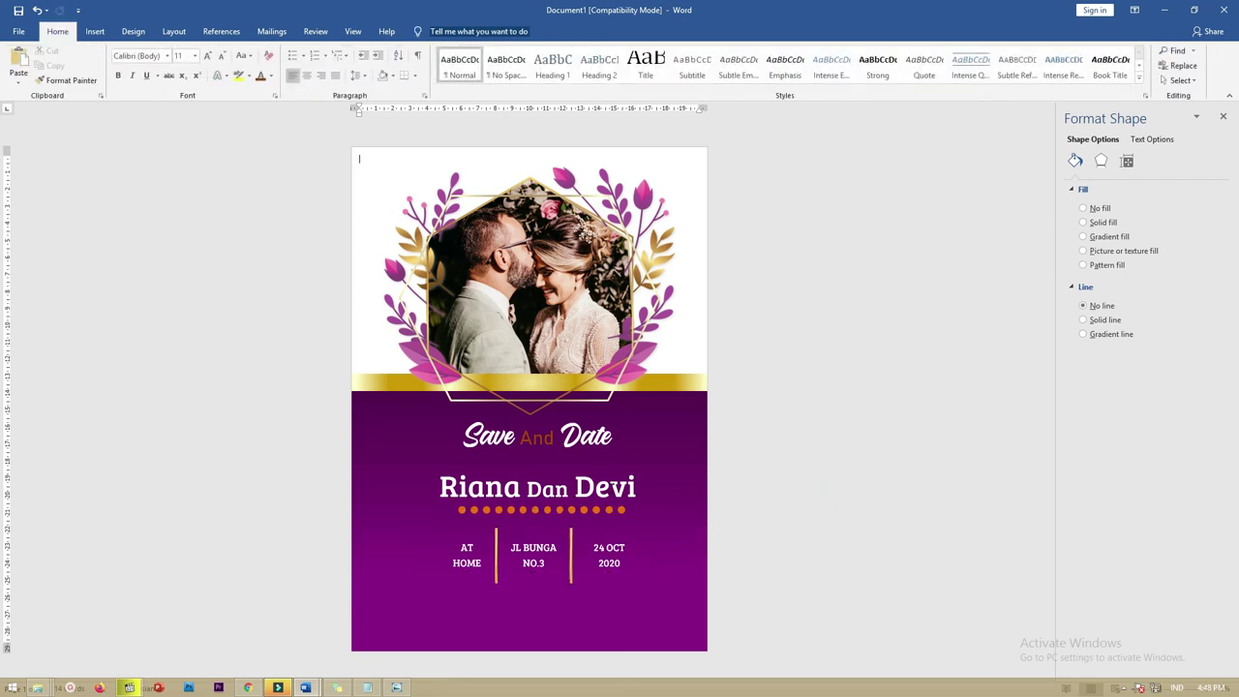
Copy the JL BUNGA NO.3 box below the columns as a centred 'STREET NAME123, CITY COUNTRY' line.
{"action": "left_click", "coordinate": [610, 487]}
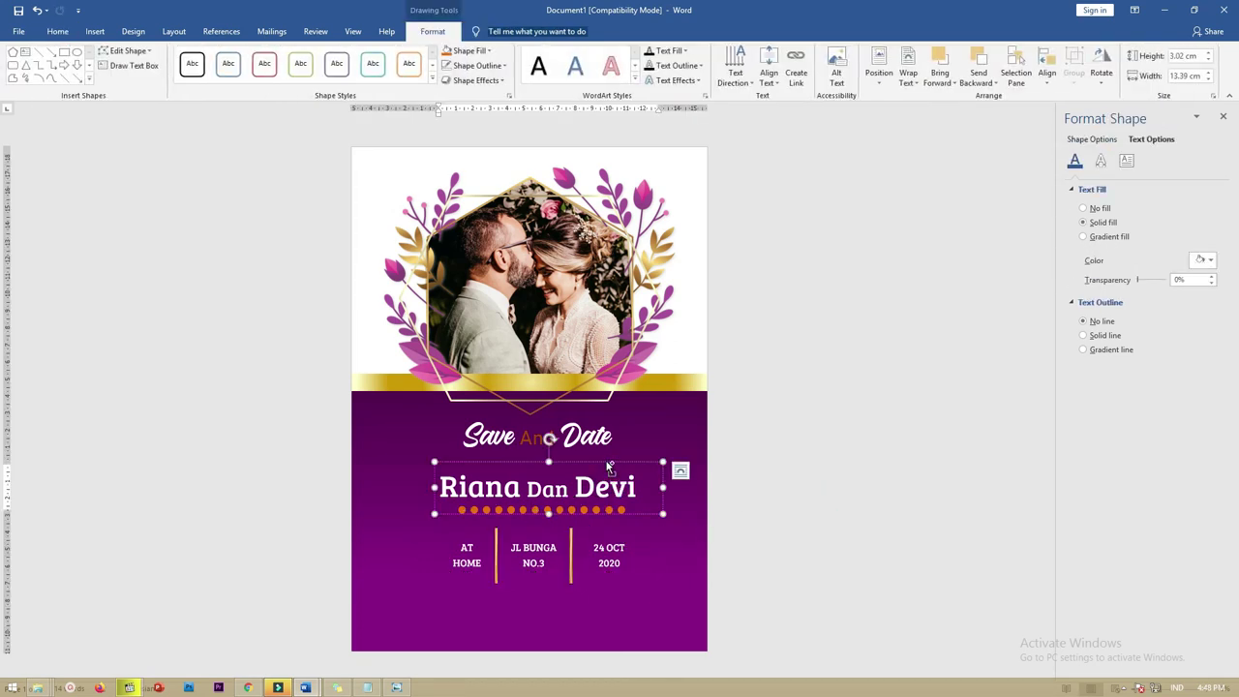
{"action": "left_click", "coordinate": [523, 542]}
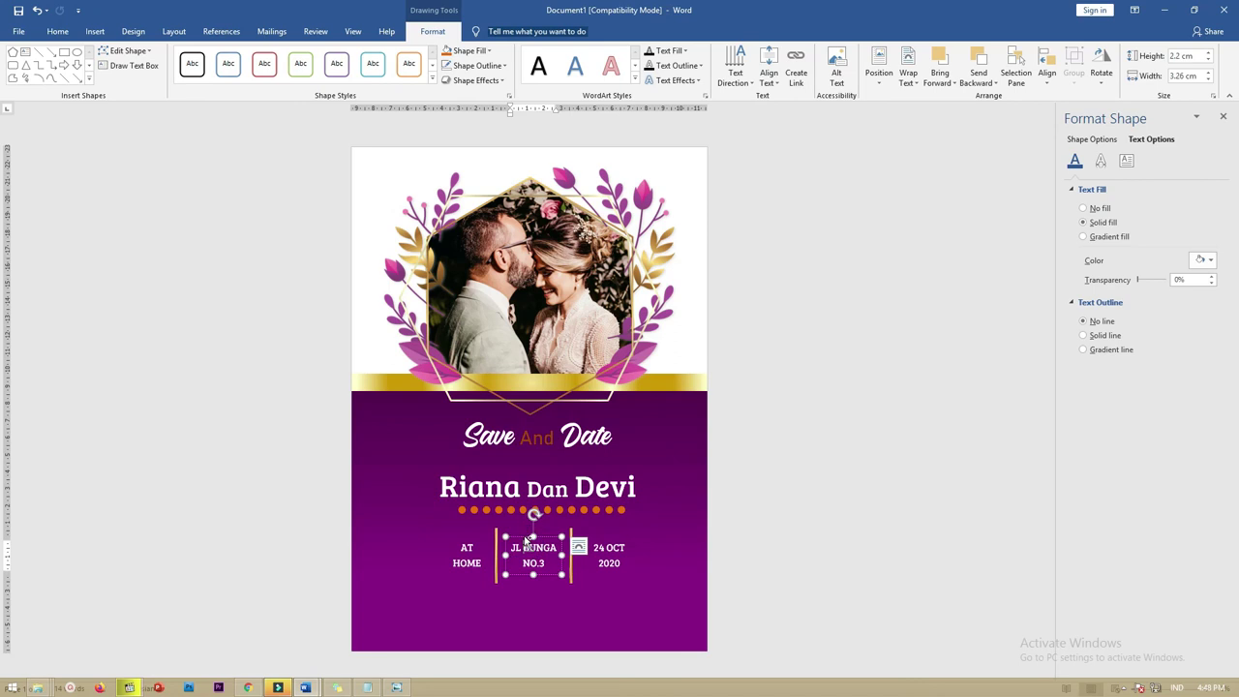
{"action": "left_click_drag", "start_coordinate": [524, 542], "coordinate": [497, 589]}
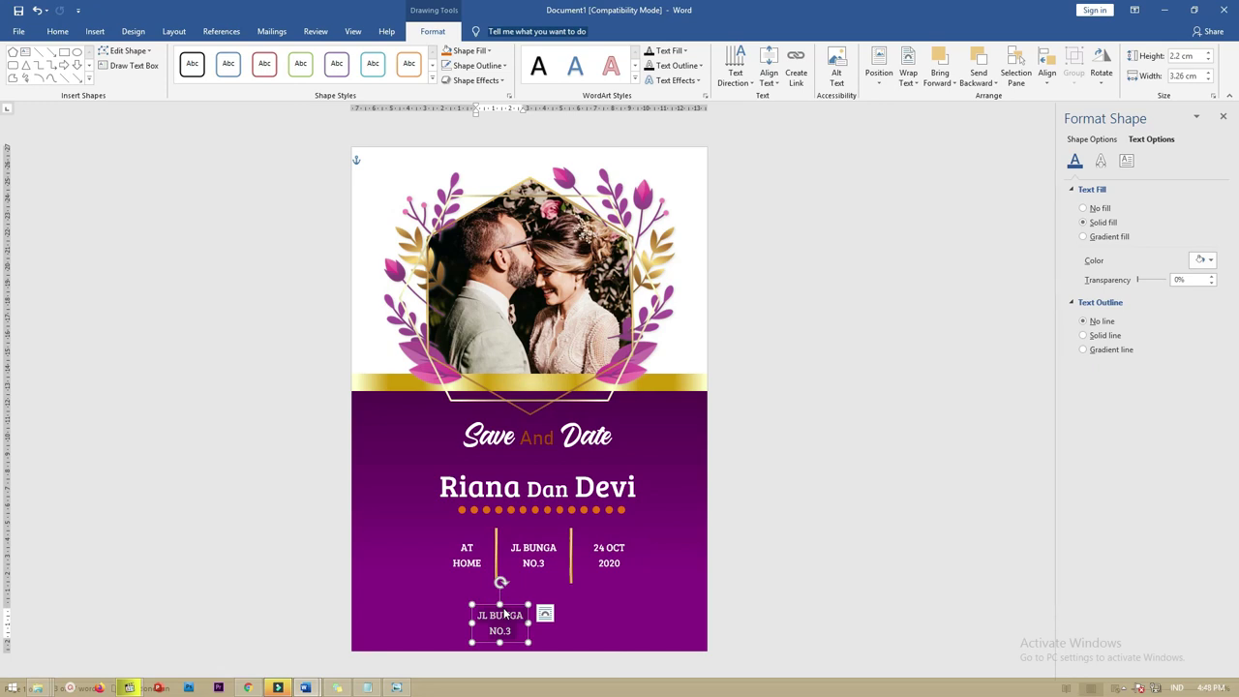
{"action": "type", "text": "STREET NAME123, CITY COUNTRY"}
{"action": "left_click_drag", "start_coordinate": [529, 624], "coordinate": [699, 605]}
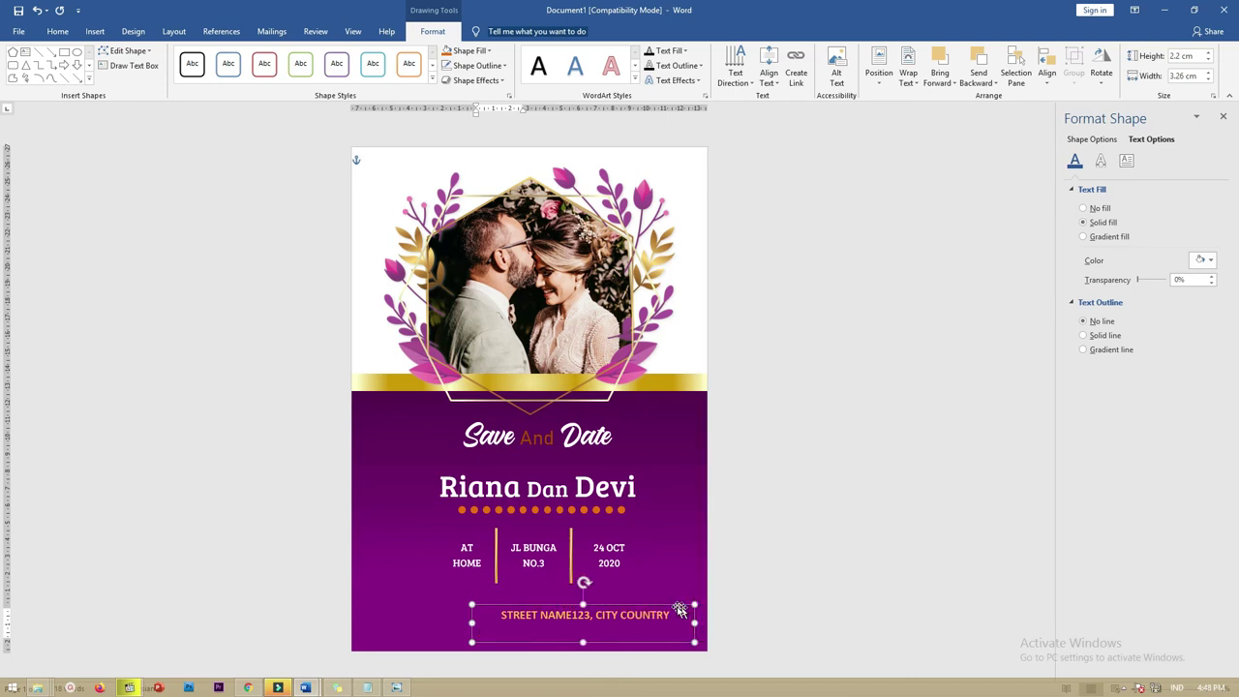
{"action": "left_click_drag", "start_coordinate": [652, 607], "coordinate": [627, 602]}
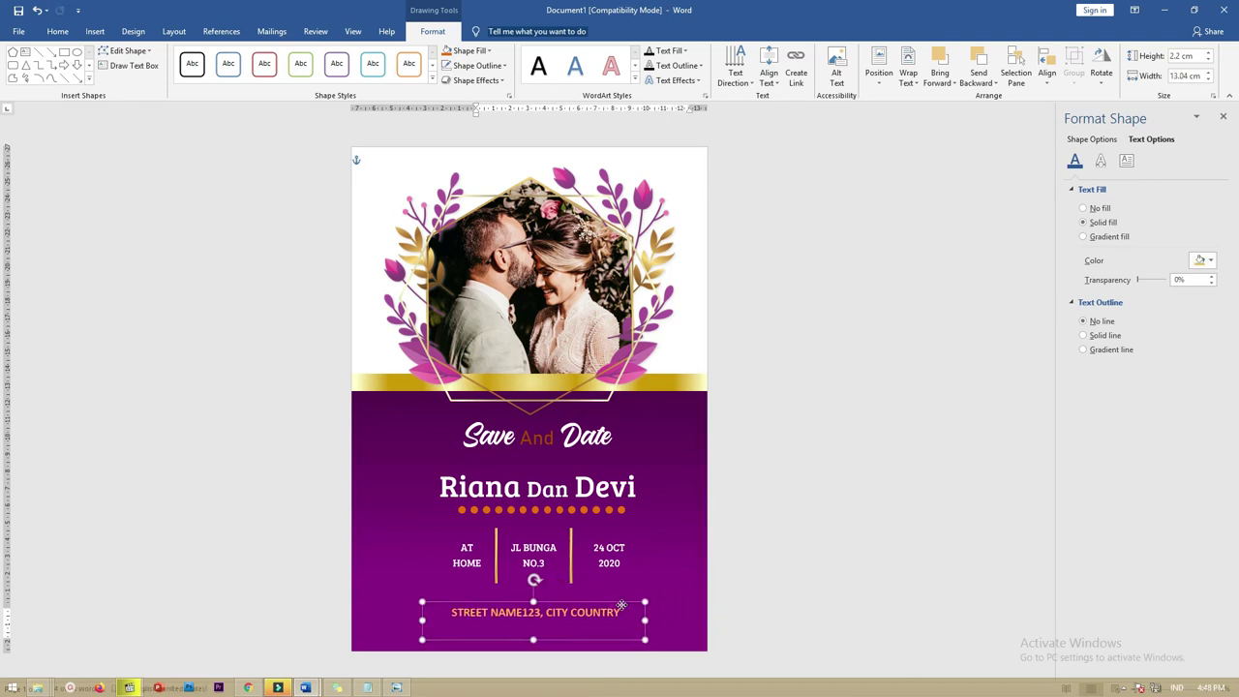
{"action": "left_click", "coordinate": [803, 544]}
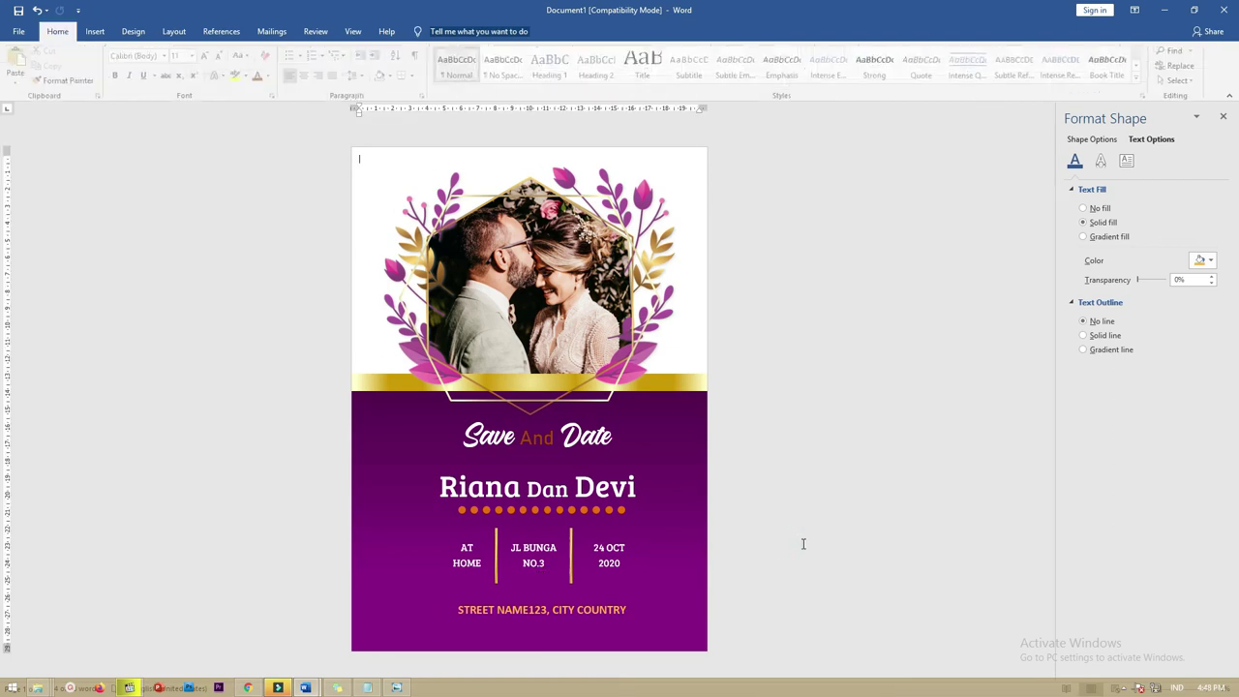
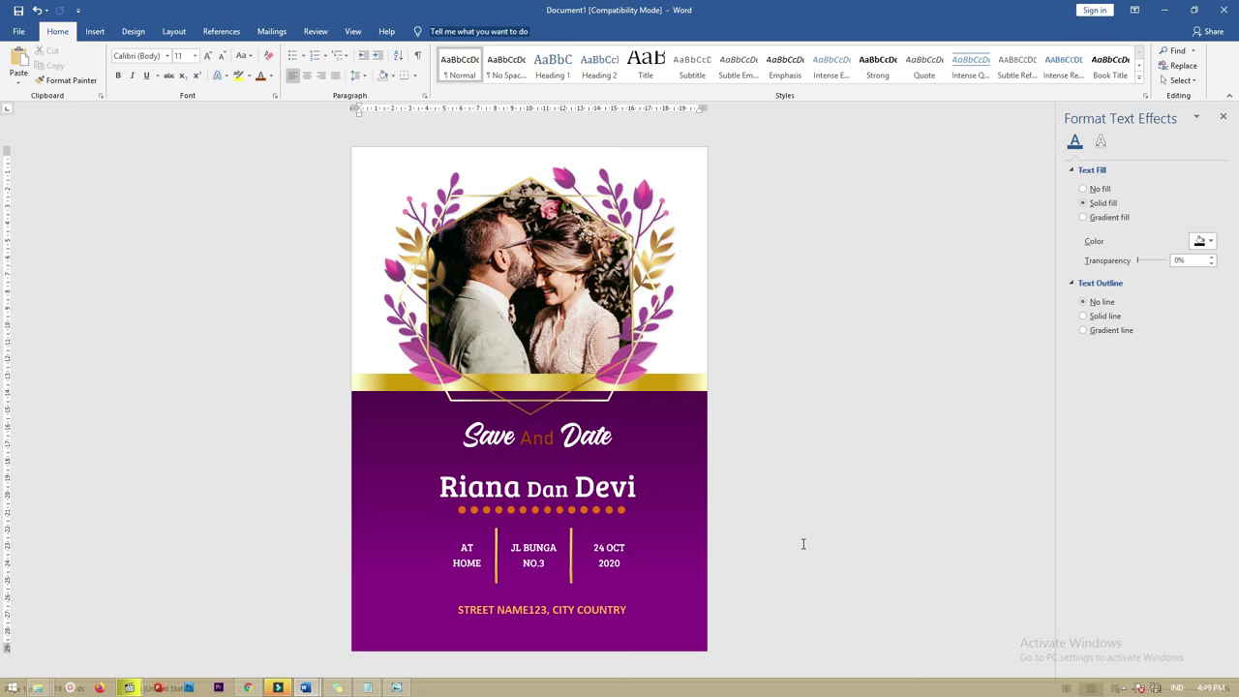
Shrink the 'STREET NAME123, CITY COUNTRY' box, duplicate it, and place the copy just beneath it.
{"action": "left_click", "coordinate": [598, 609]}
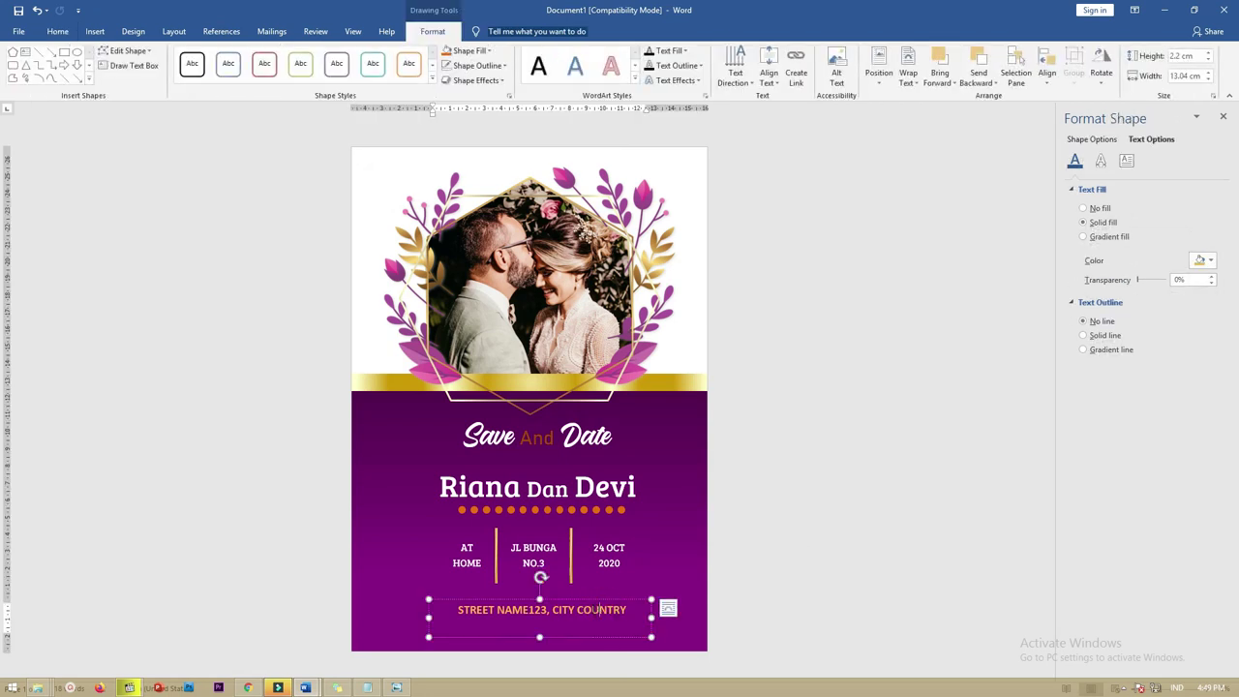
{"action": "left_click", "coordinate": [668, 608]}
{"action": "mouse_move", "coordinate": [540, 636]}
{"action": "left_mouse_down"}
{"action": "mouse_move", "coordinate": [539, 619]}
{"action": "mouse_move", "coordinate": [558, 624]}
{"action": "left_mouse_up"}
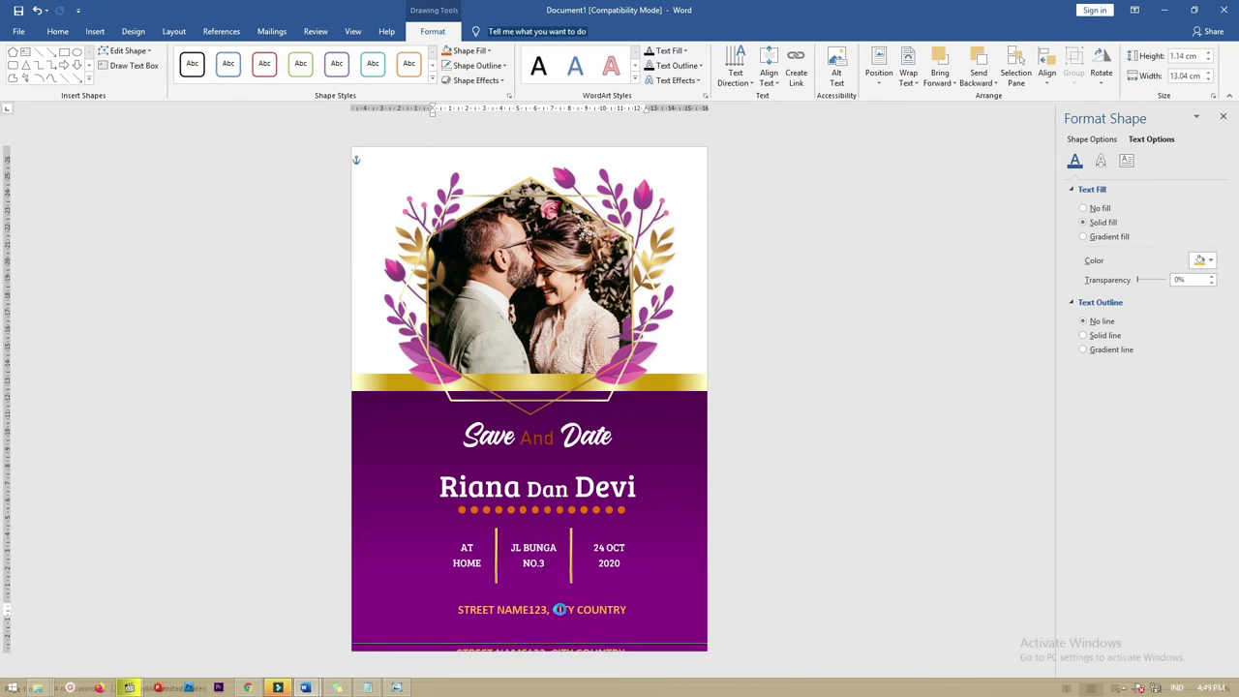
{"action": "left_click", "coordinate": [559, 646]}
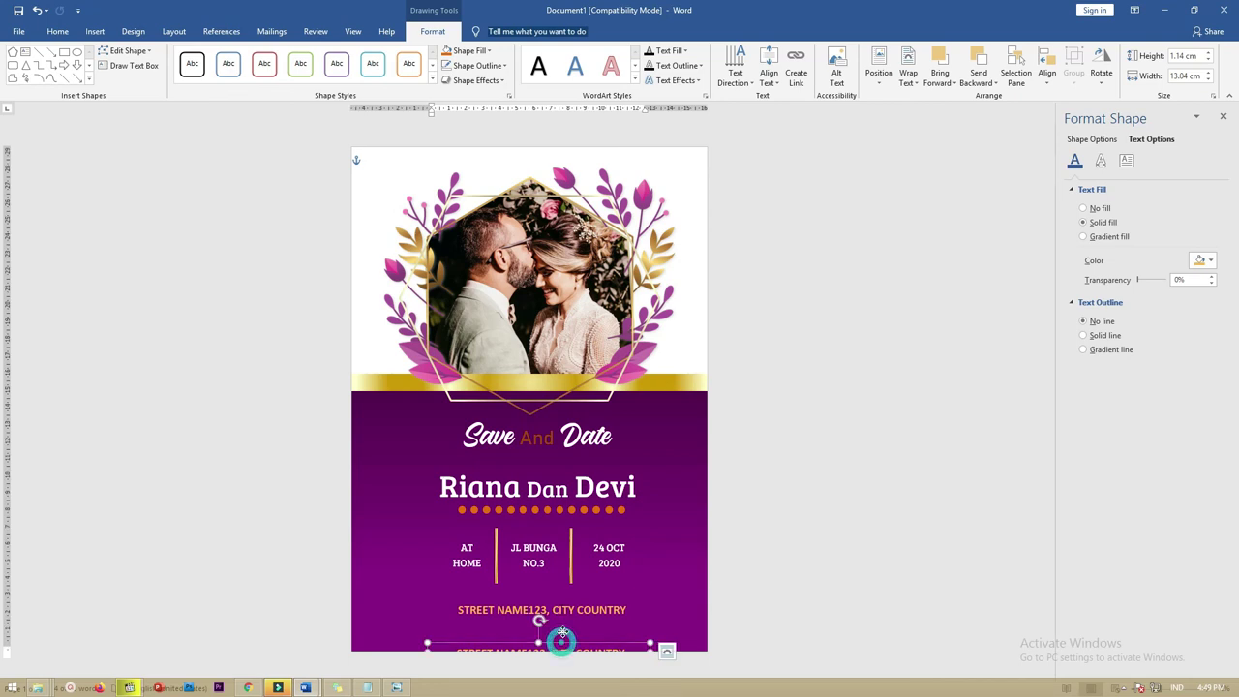
{"action": "left_click_drag", "start_coordinate": [559, 643], "coordinate": [563, 623]}
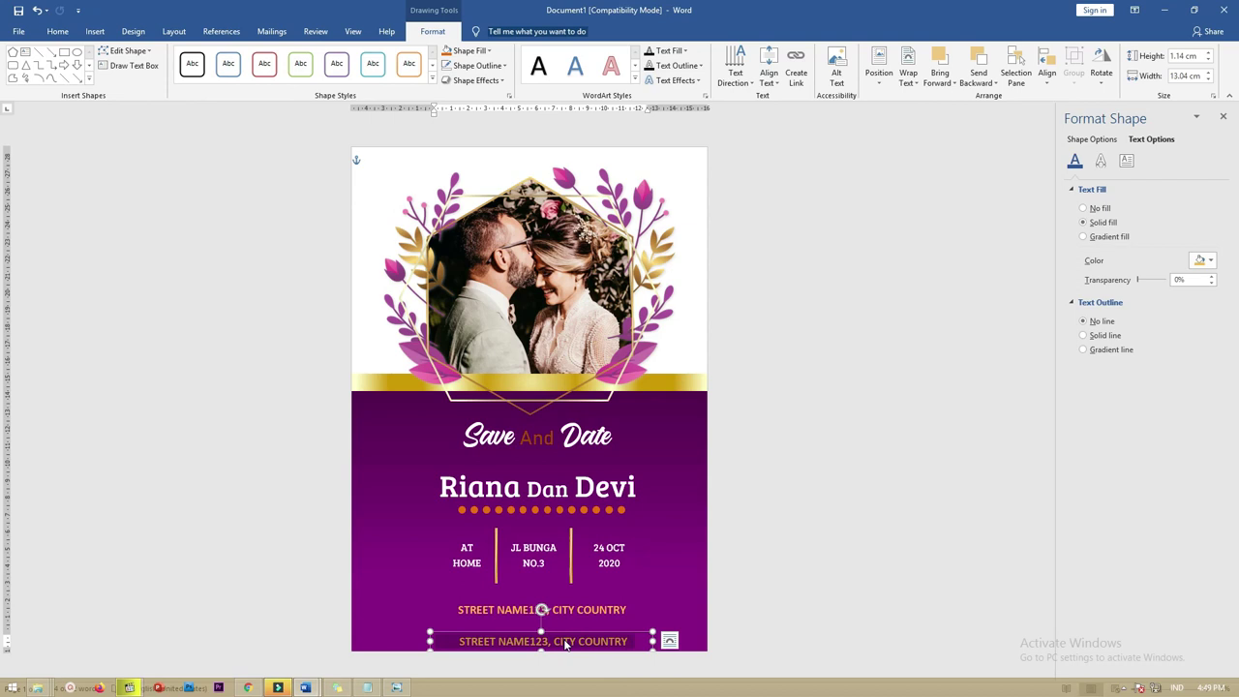
Replace the copied address text with 'DESIGN BY FREEPIK.COM'.
{"action": "triple_click", "coordinate": [566, 641]}
{"action": "type", "text": "BESI"}
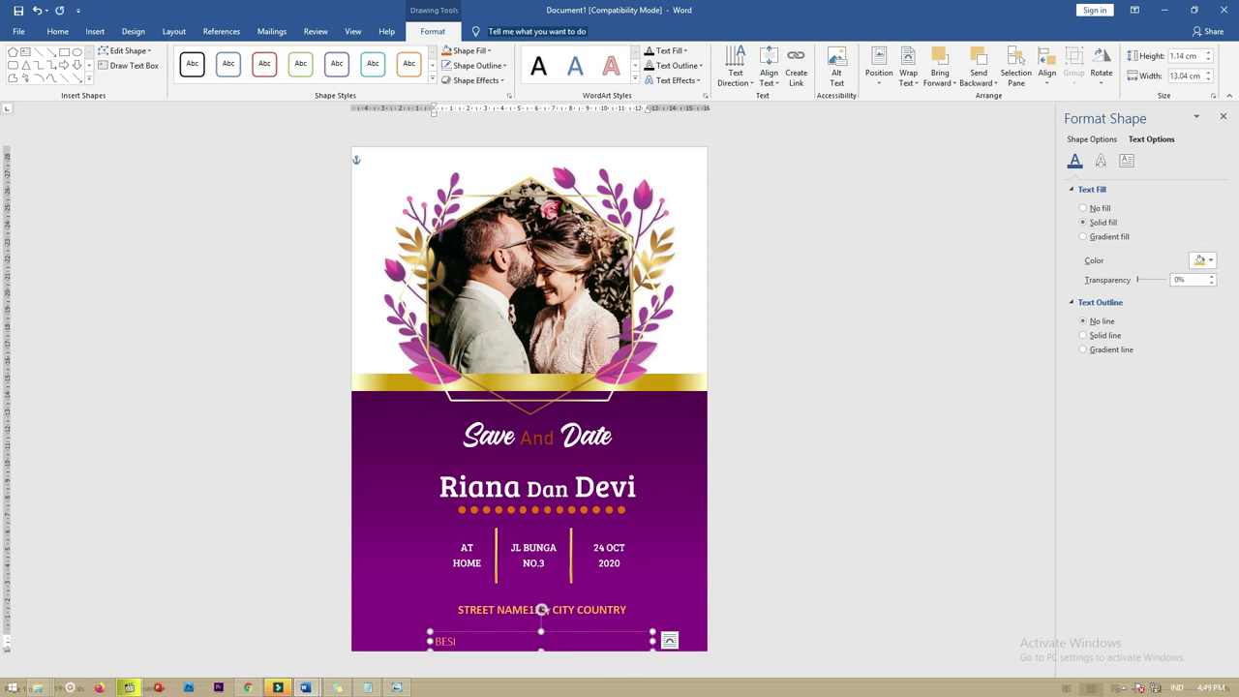
{"action": "key", "text": "BackSpace"}
{"action": "key", "text": "BackSpace"}
{"action": "key", "text": "BackSpace"}
{"action": "type", "text": "D"}
{"action": "type", "text": "GN BY"}
{"action": "type", "text": "OM"}
Narrow the credit box to 8.53 cm, set it to Capitalize Each Word, and centre it under the address.
{"action": "left_click_drag", "start_coordinate": [580, 637], "coordinate": [611, 621]}
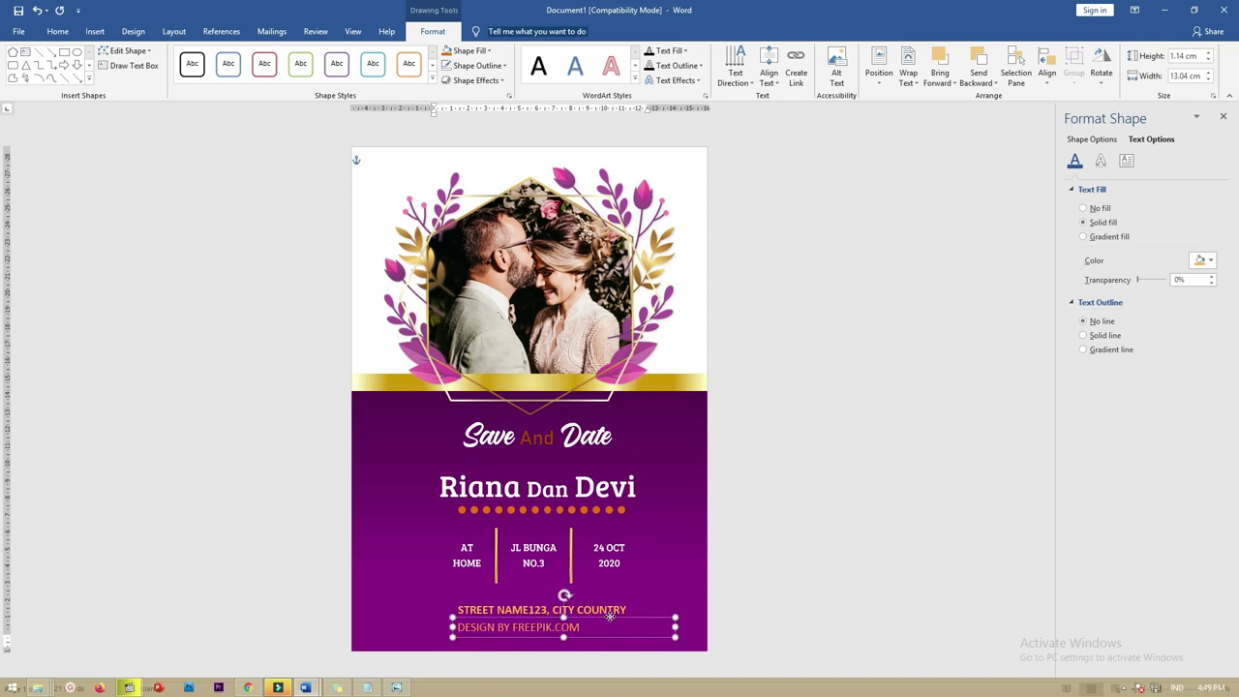
{"action": "left_click", "coordinate": [558, 625]}
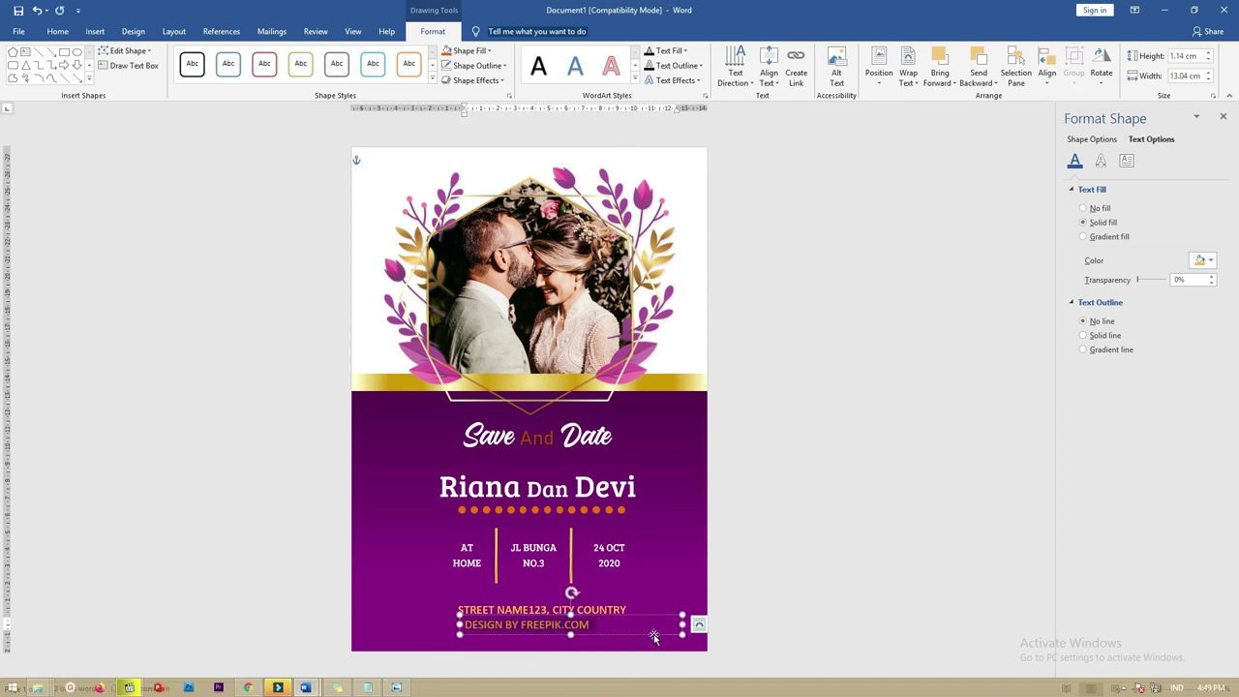
{"action": "left_click_drag", "start_coordinate": [682, 625], "coordinate": [606, 624]}
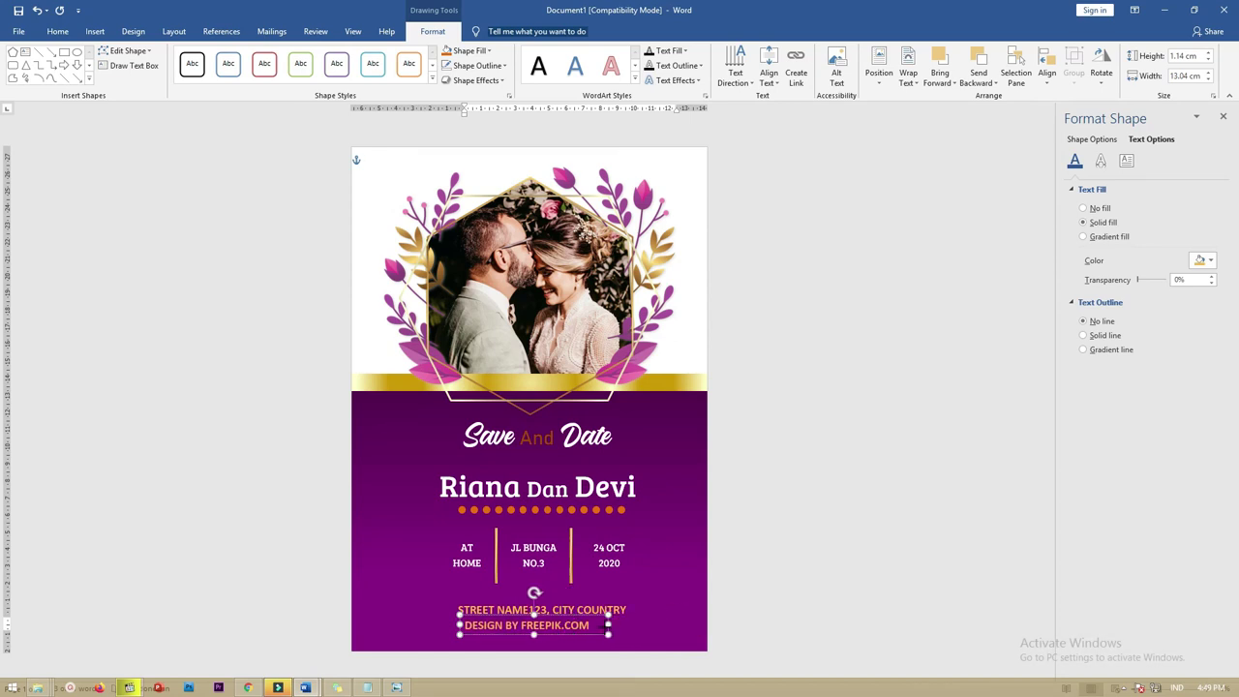
{"action": "left_click", "coordinate": [622, 625]}
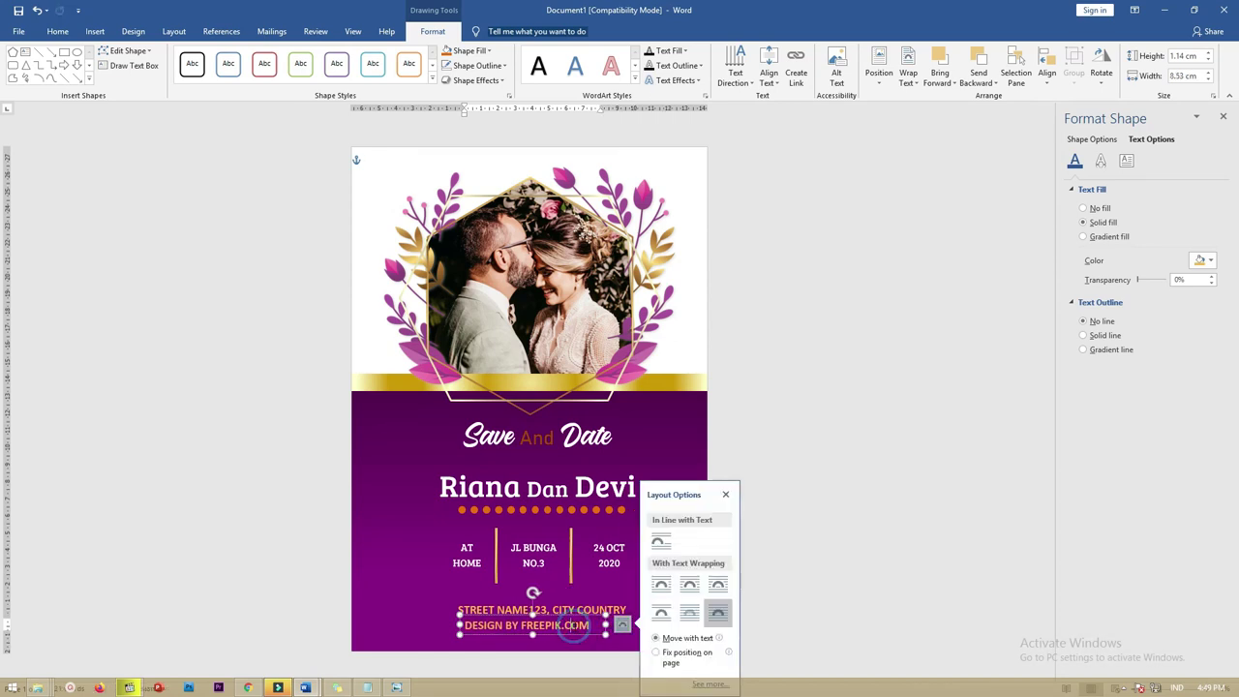
{"action": "key", "text": "shift+F3"}
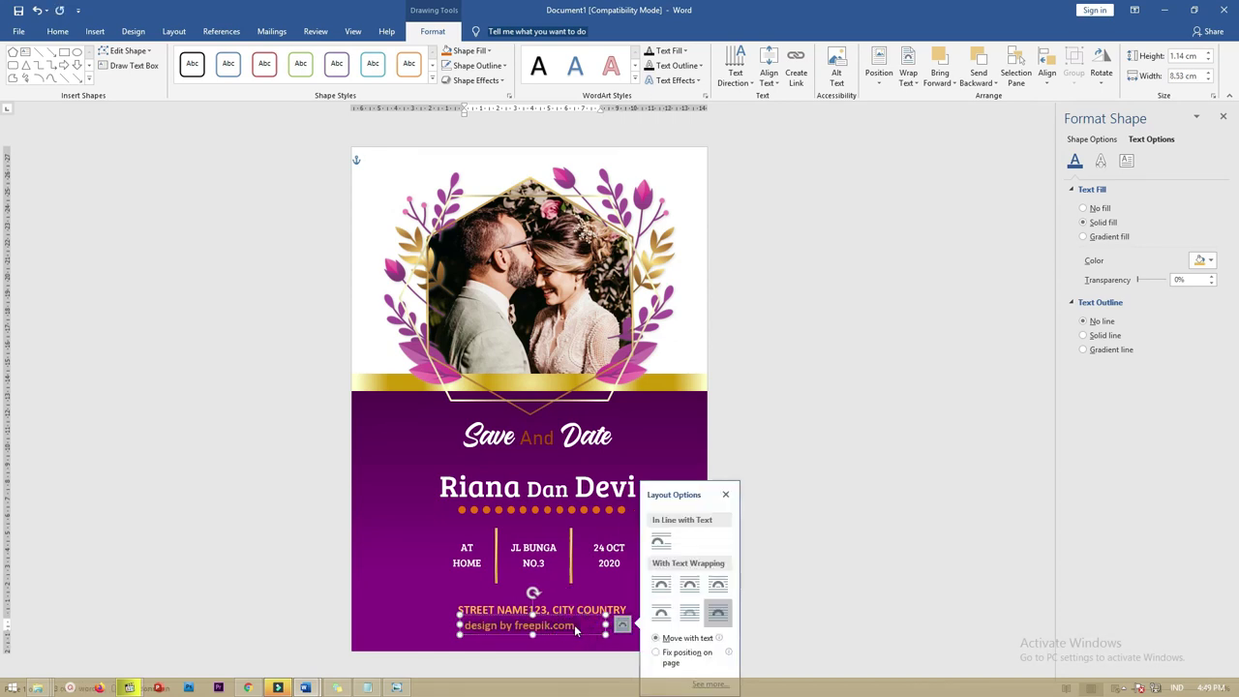
{"action": "key", "text": "shift+F3"}
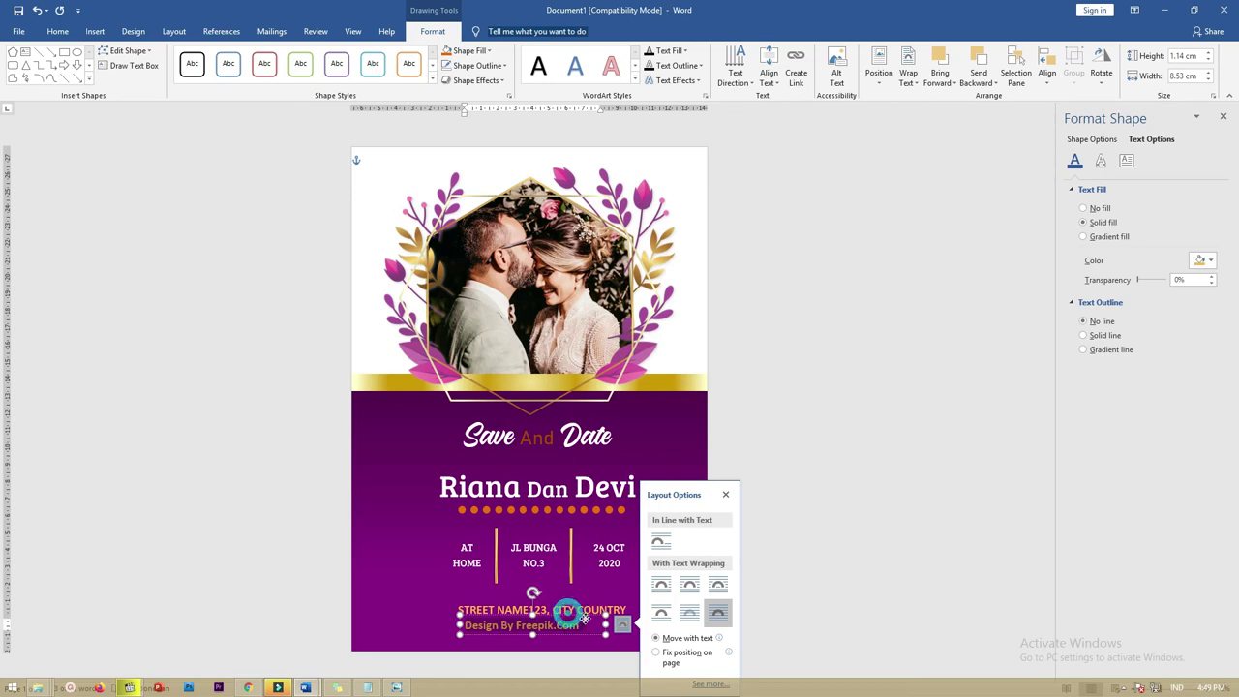
{"action": "left_click_drag", "start_coordinate": [567, 614], "coordinate": [590, 620]}
{"action": "left_click", "coordinate": [849, 538]}
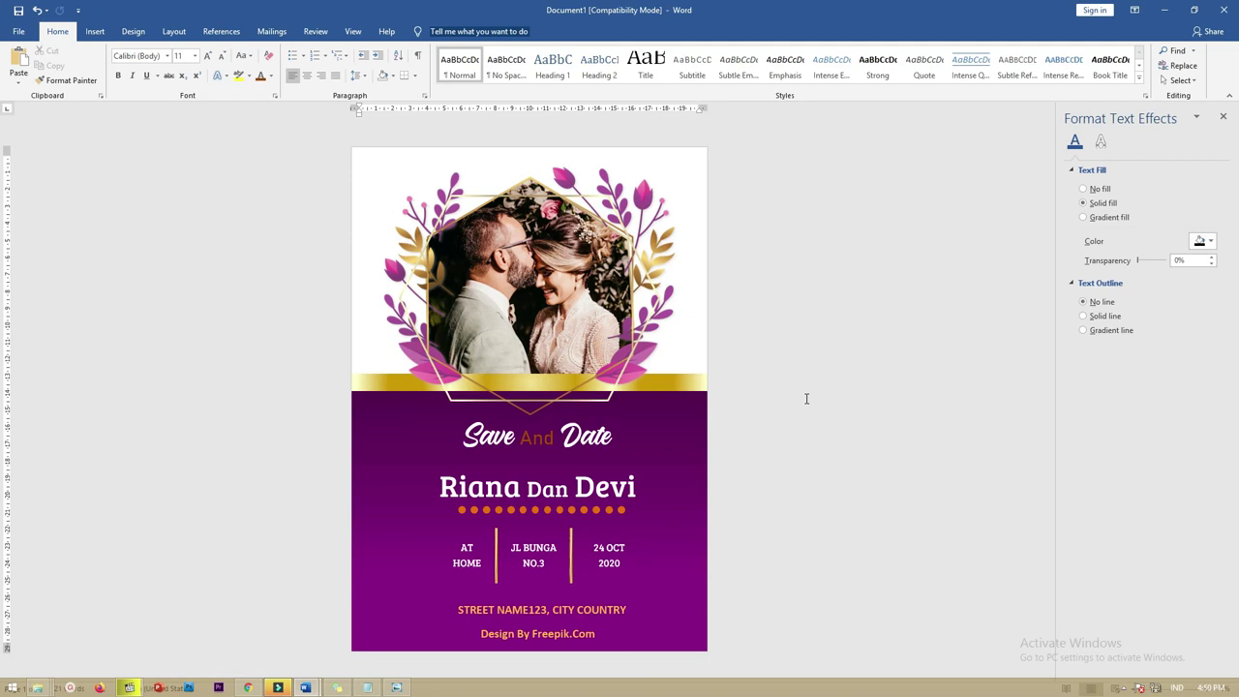
{"action": "left_click", "coordinate": [564, 307]}
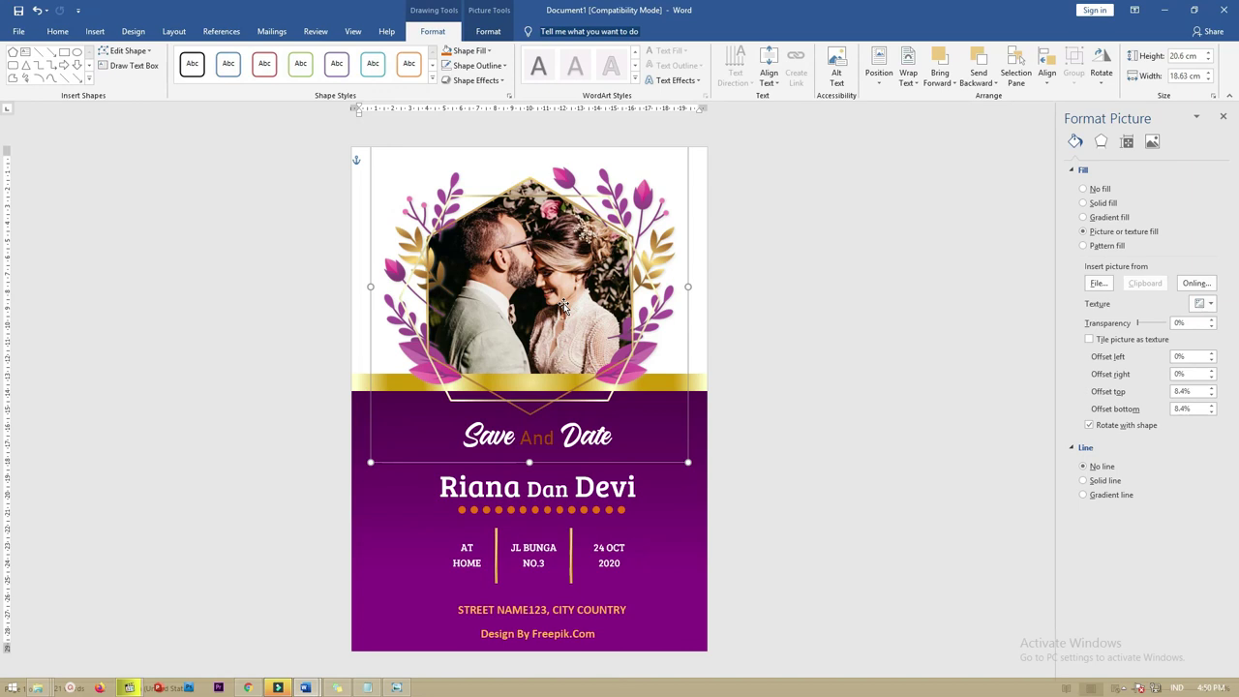
{"action": "left_click", "coordinate": [478, 433]}
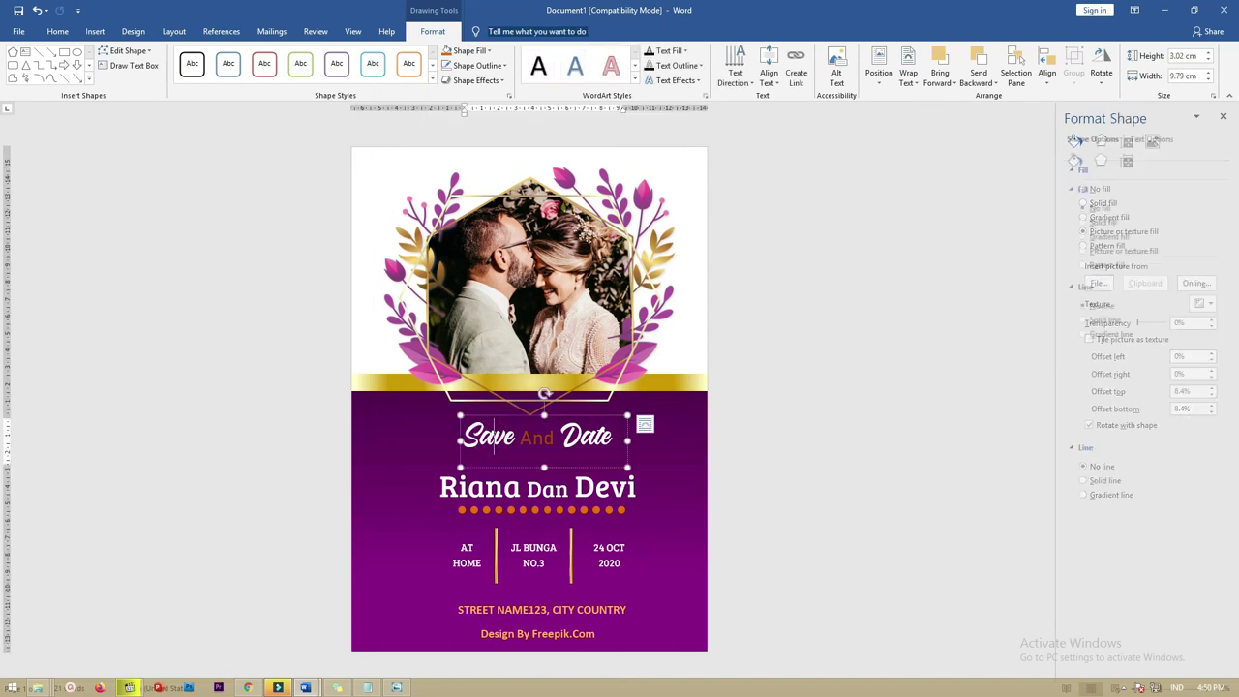